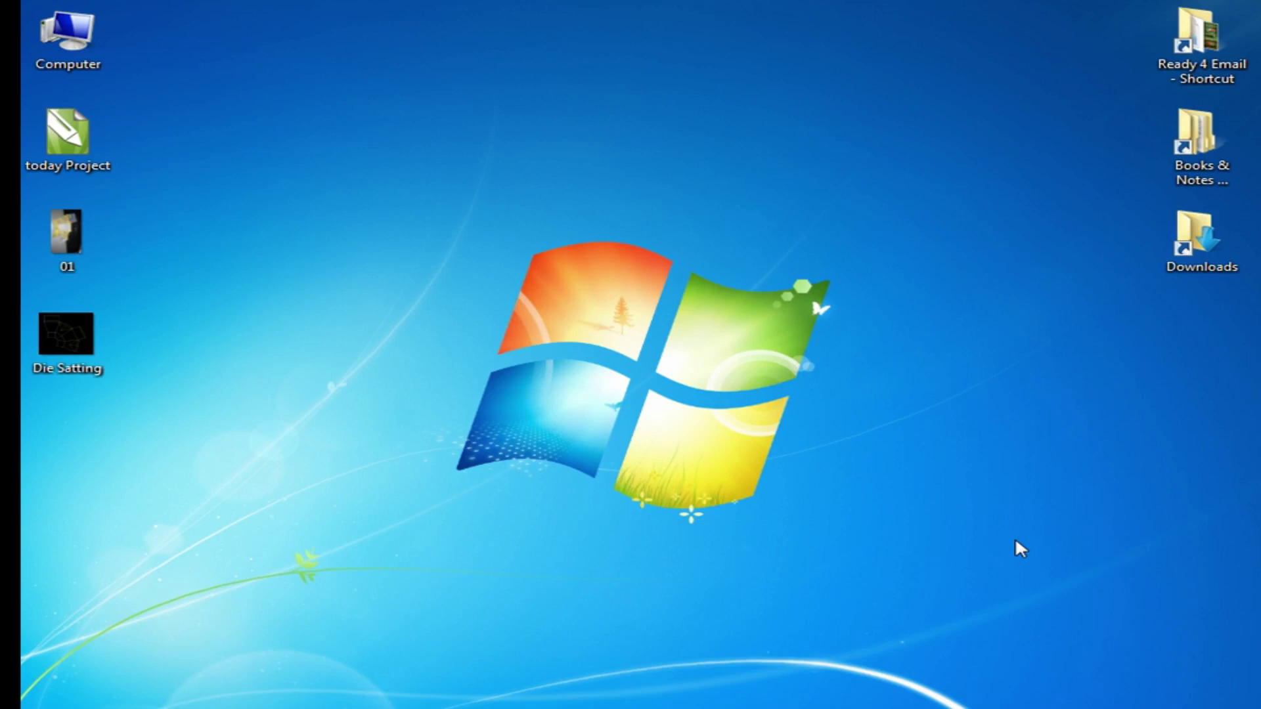
Preview the complete unfolded popcorn box layout in the today Project file at full screen
right_click(893, 396)
left_click(942, 126)
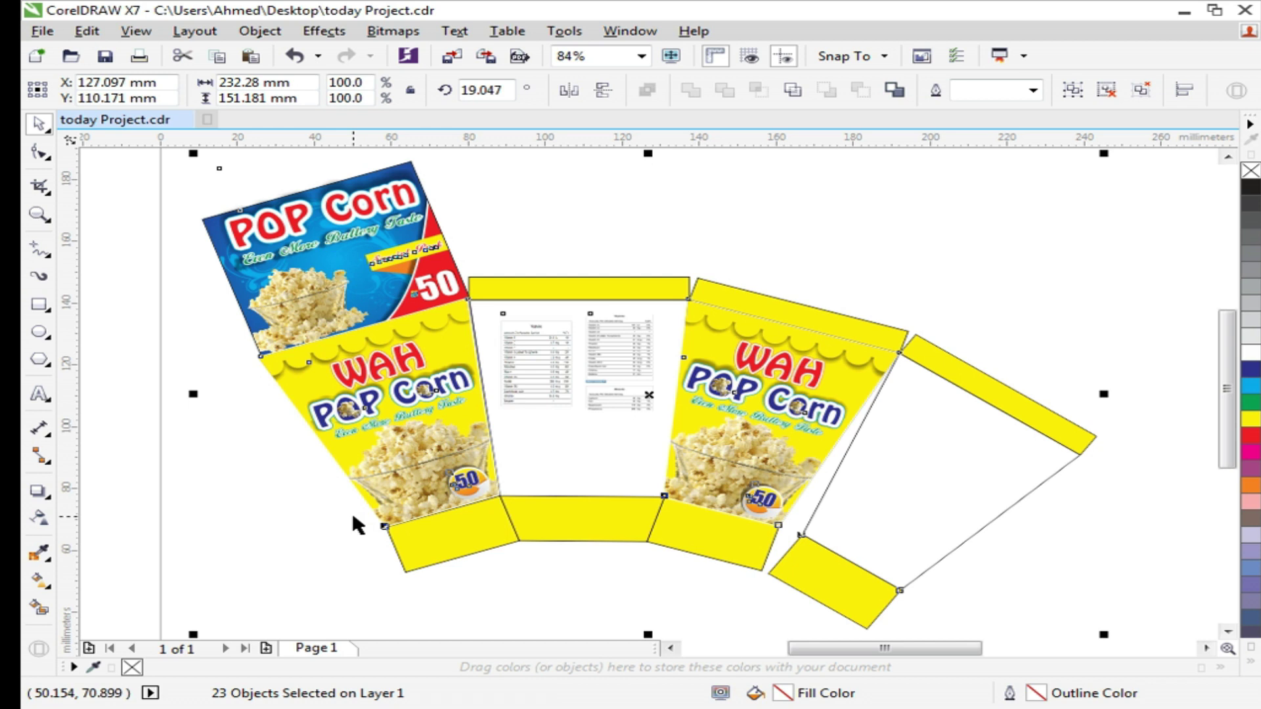
key("F9")
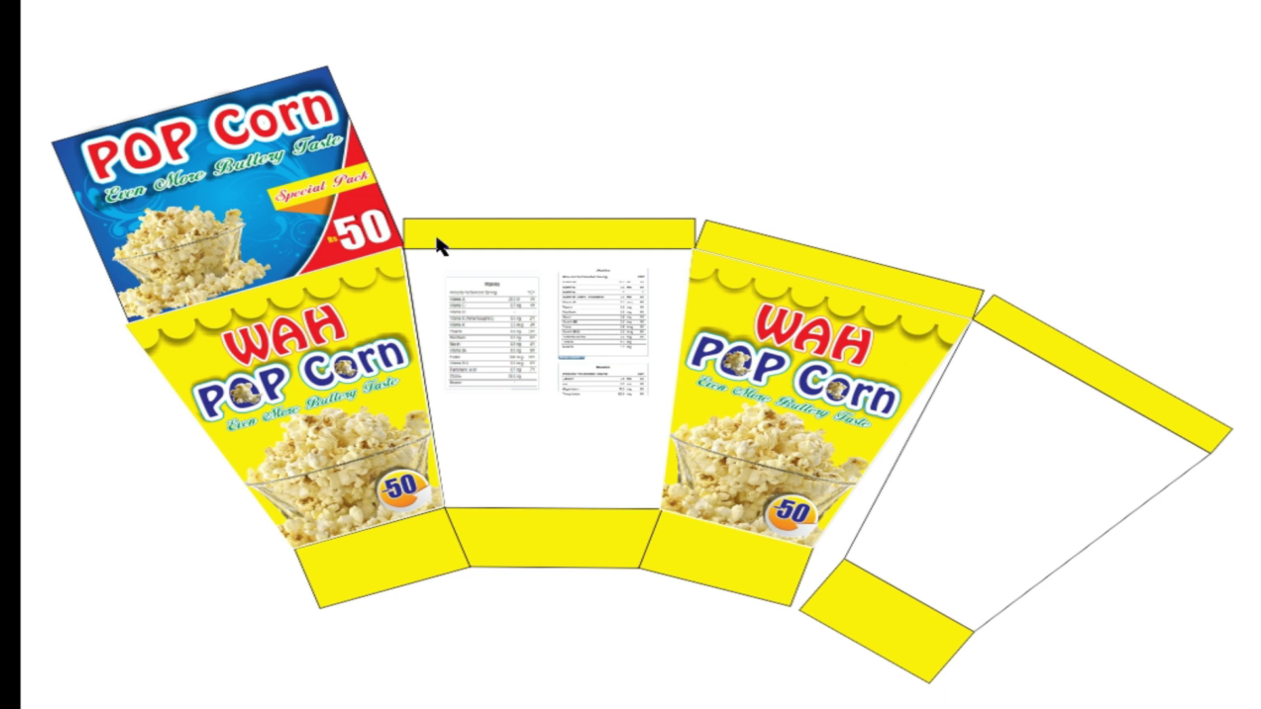
left_click(471, 176)
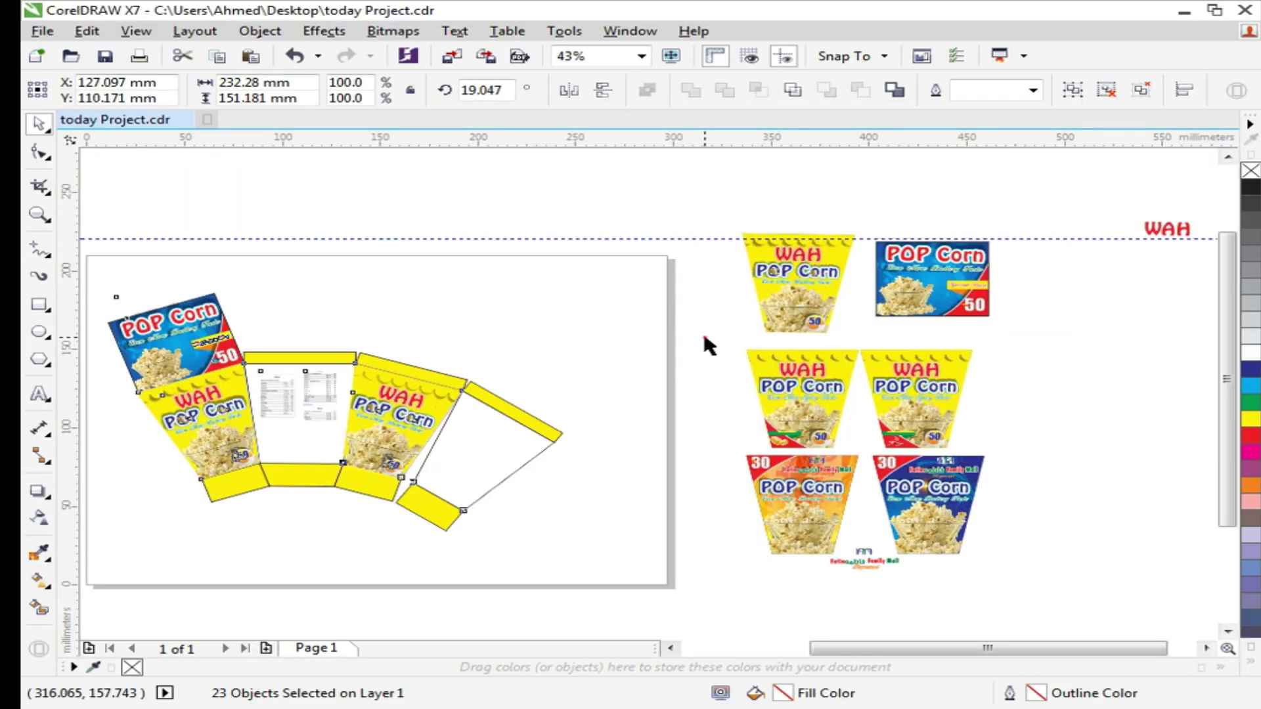
Examine the Butter and Spicy Chili variants of the WAH popcorn pack beside the page up close
left_click(785, 294)
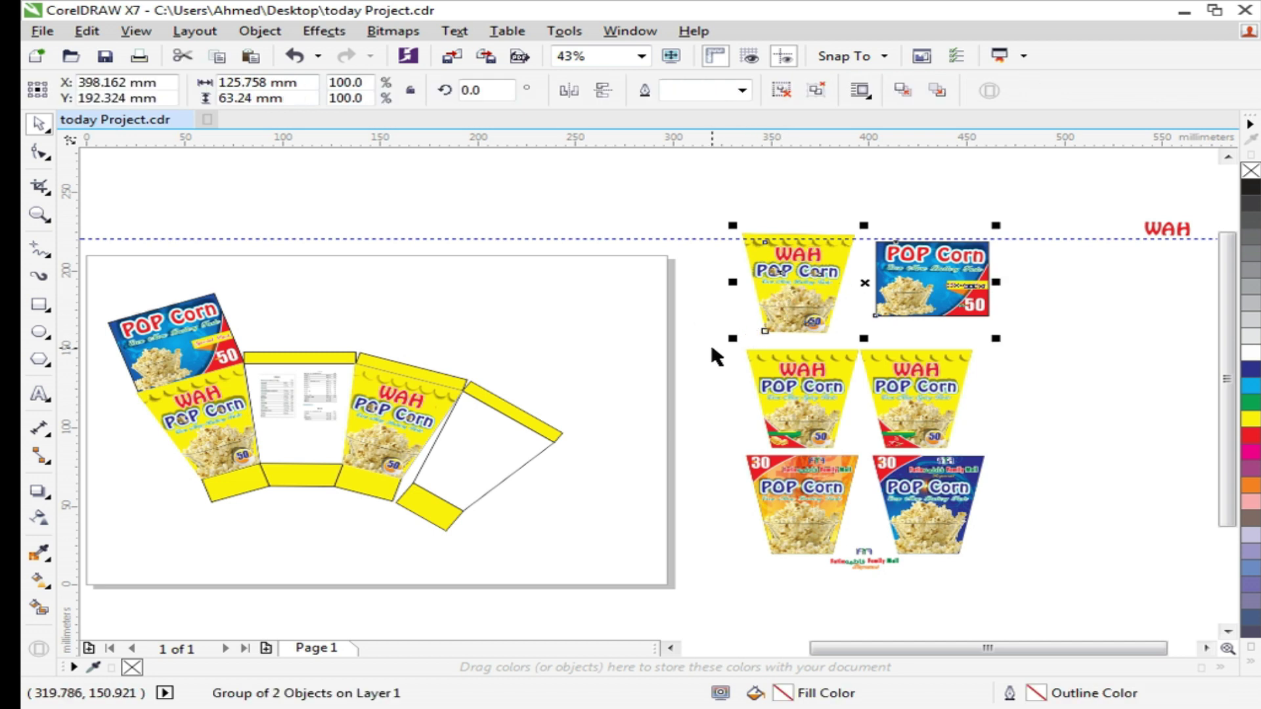
left_click(699, 310)
key("z")
left_click_drag(737, 351, 862, 454)
right_click(438, 388)
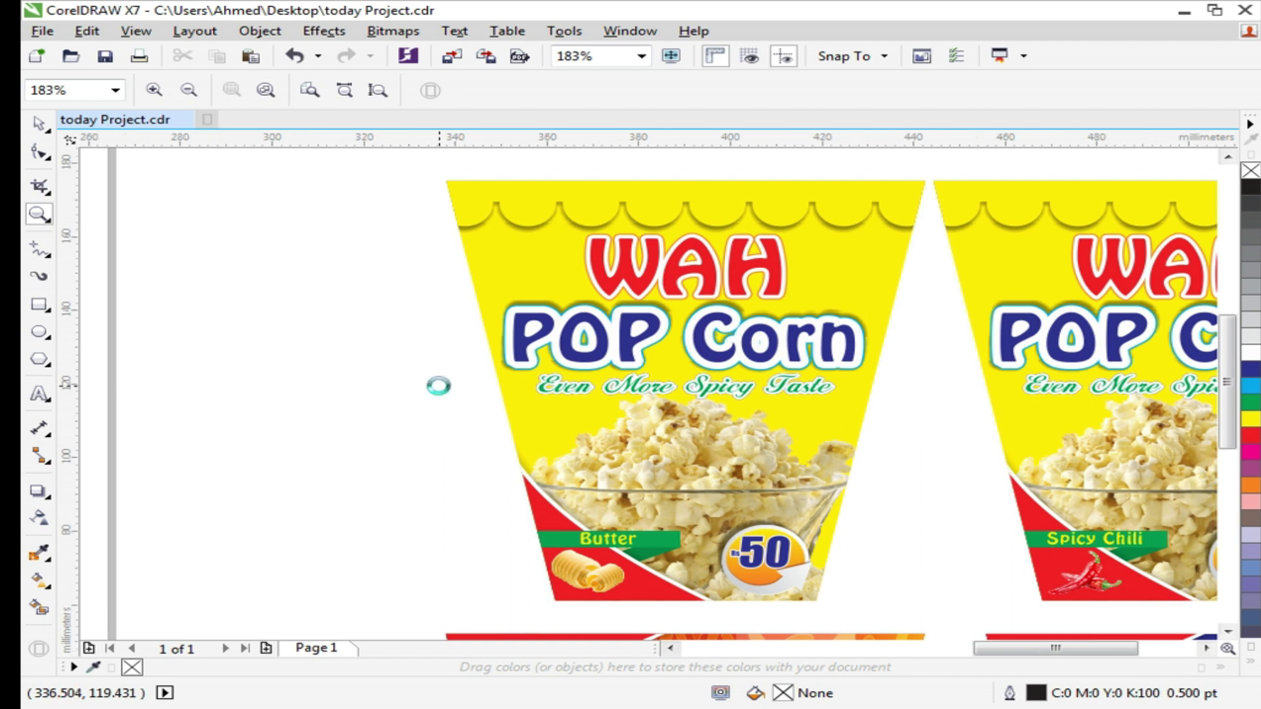
left_click_drag(464, 452, 656, 499)
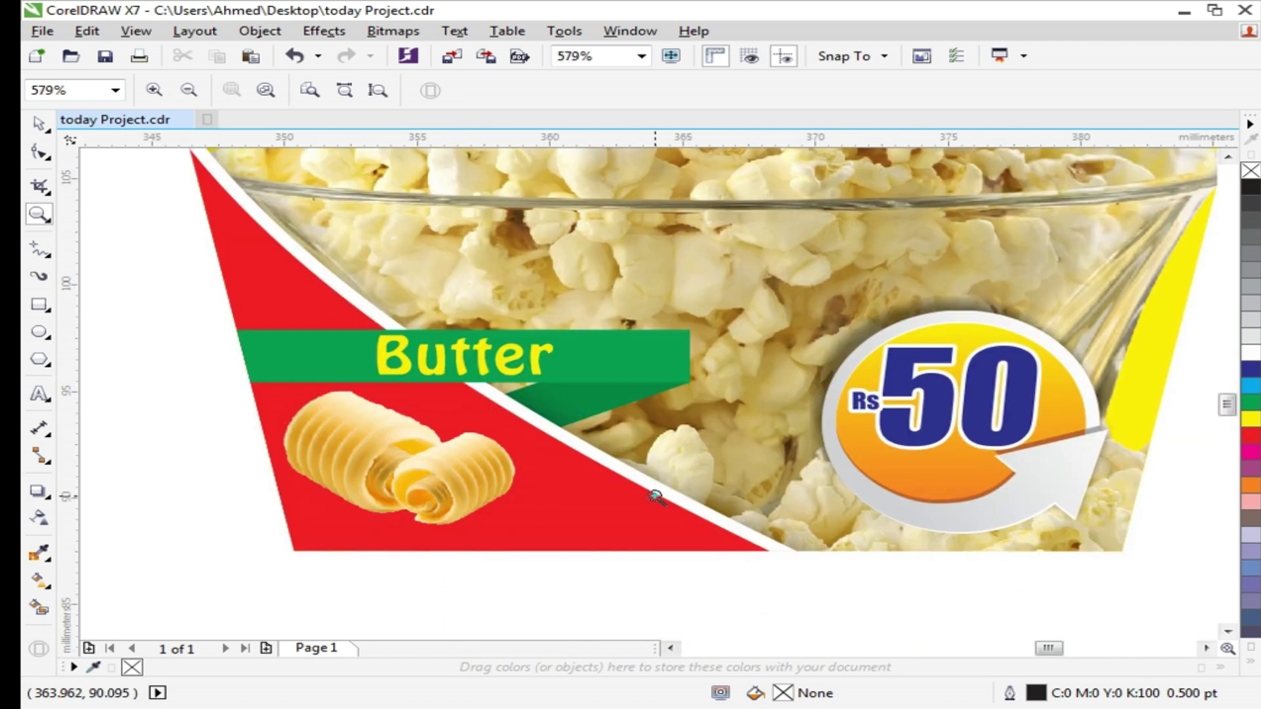
right_click(375, 468)
right_click(320, 446)
left_click_drag(666, 382, 1001, 492)
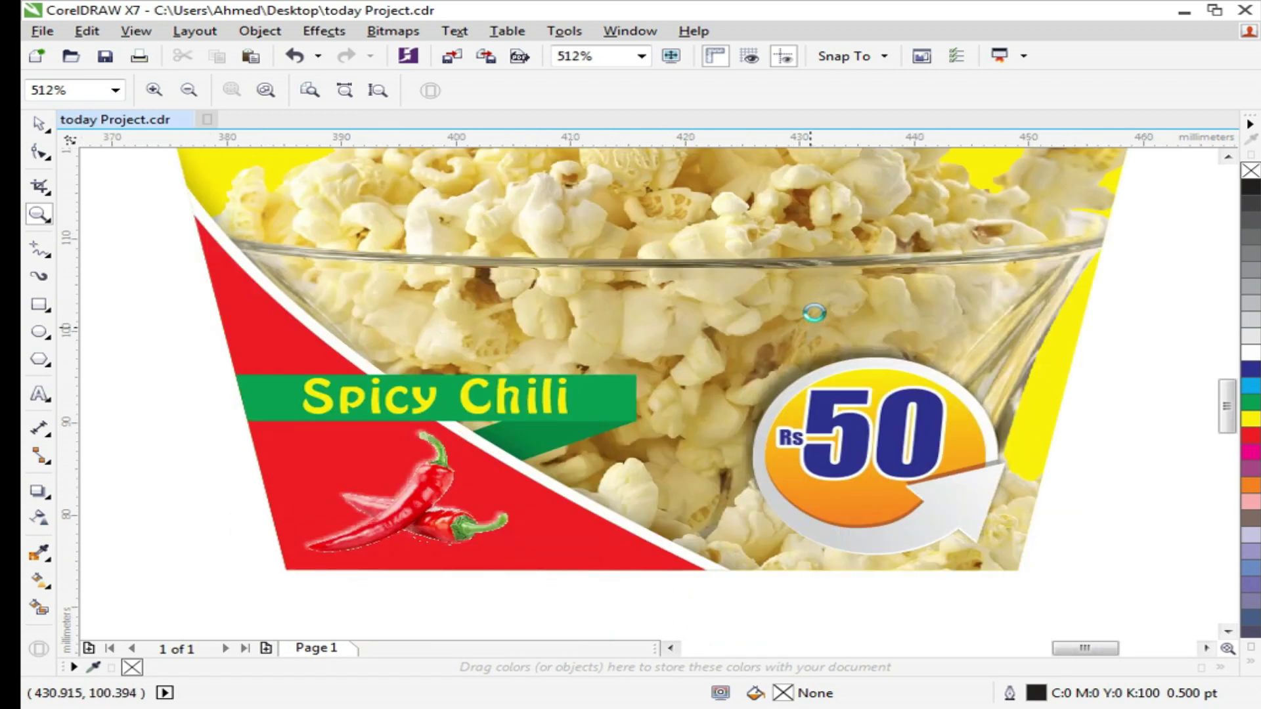
right_click(814, 285)
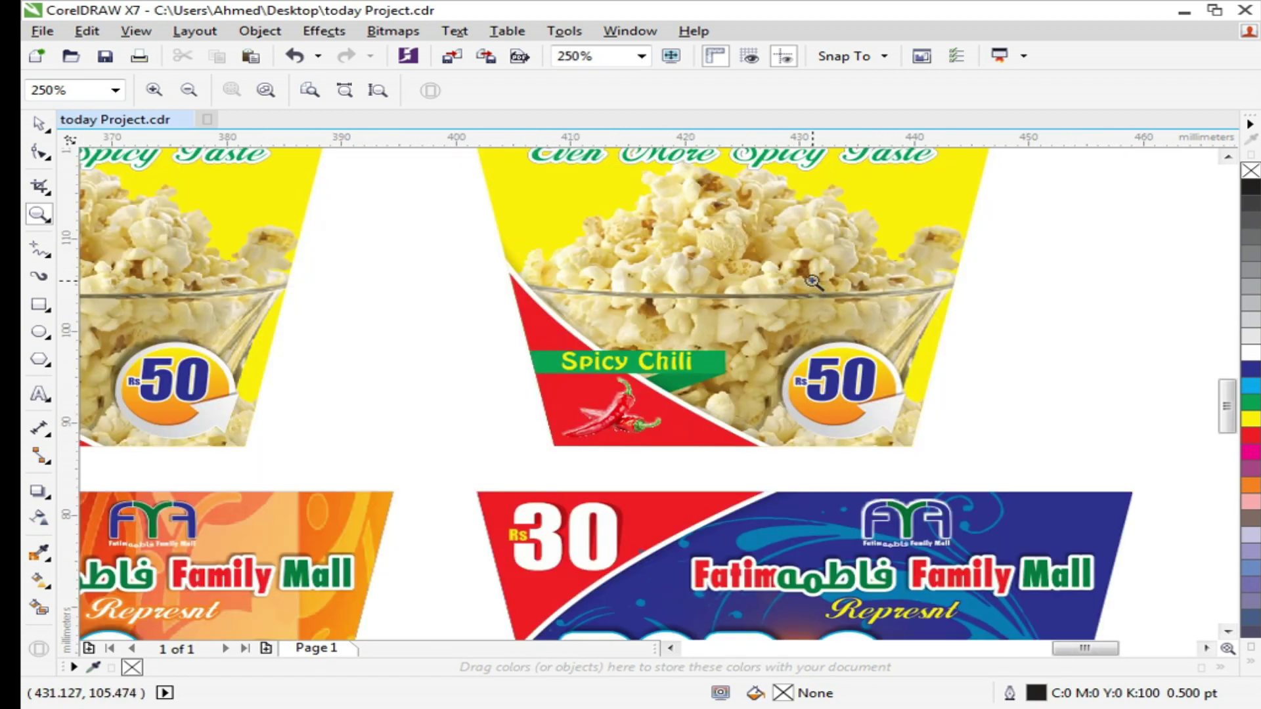
Examine the orange and blue Rs 30 Family Mall popcorn pack designs up close
key("space")
left_click(732, 491)
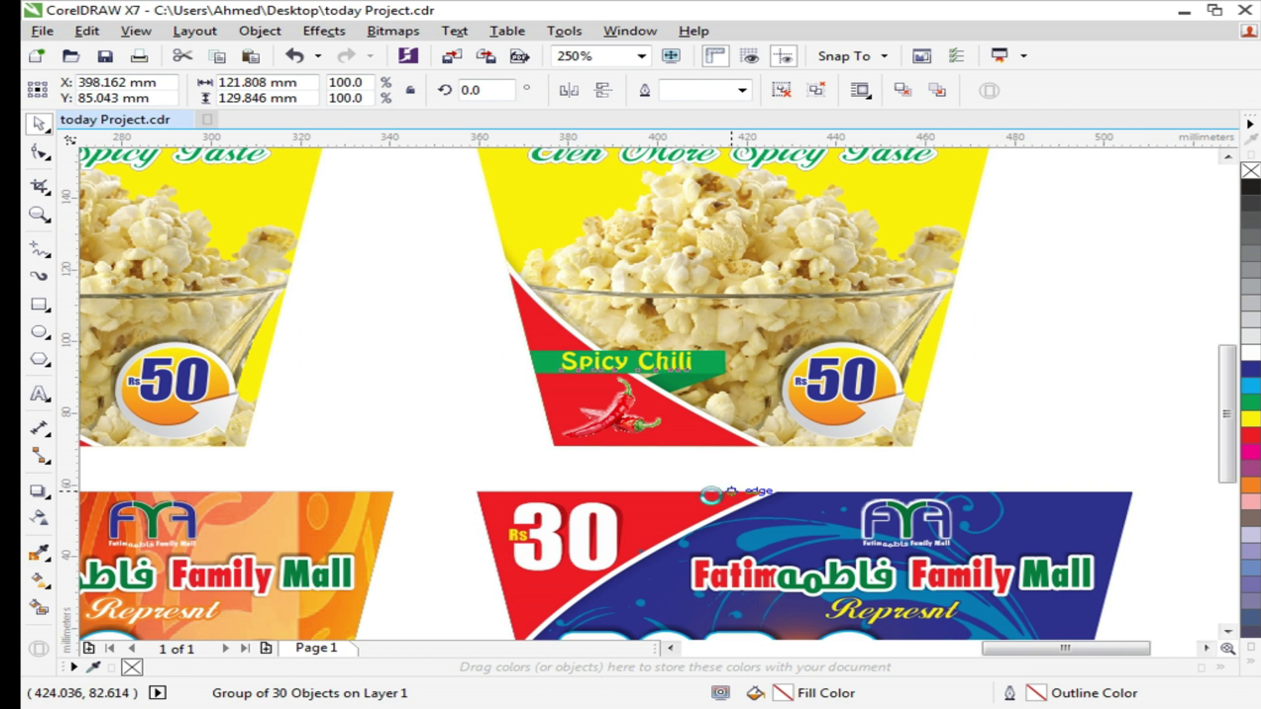
key("F4")
left_click(1003, 515)
key("z")
left_click_drag(373, 394, 631, 578)
key("space")
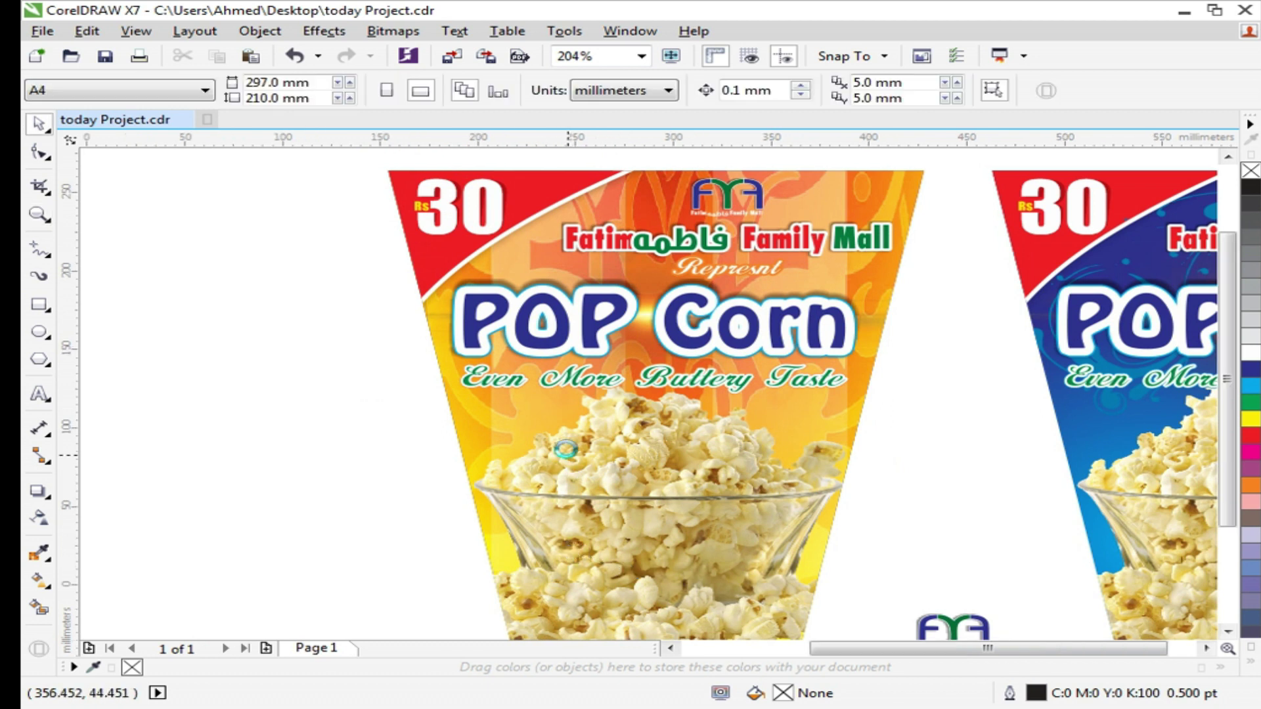
Ungroup the pair of upper Rs 50 designs and copy all objects of the yellow WAH pack
key("z")
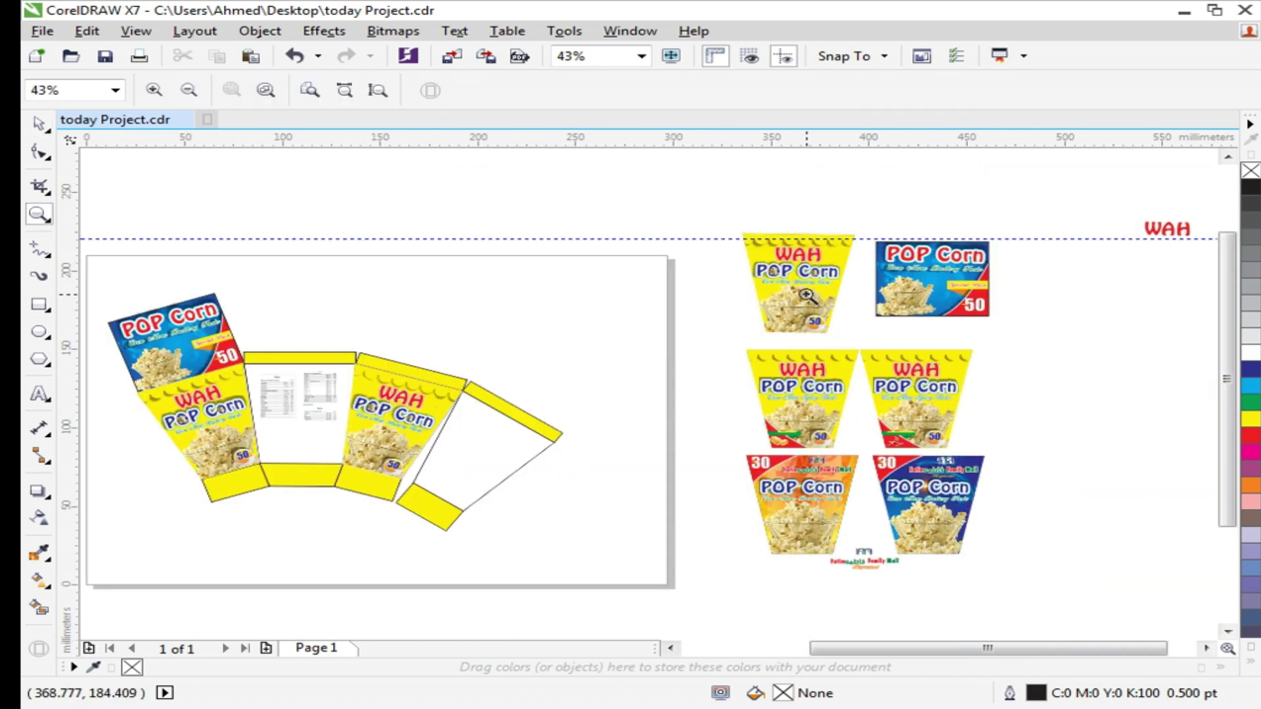
left_click(807, 291)
key("space")
left_click(666, 368)
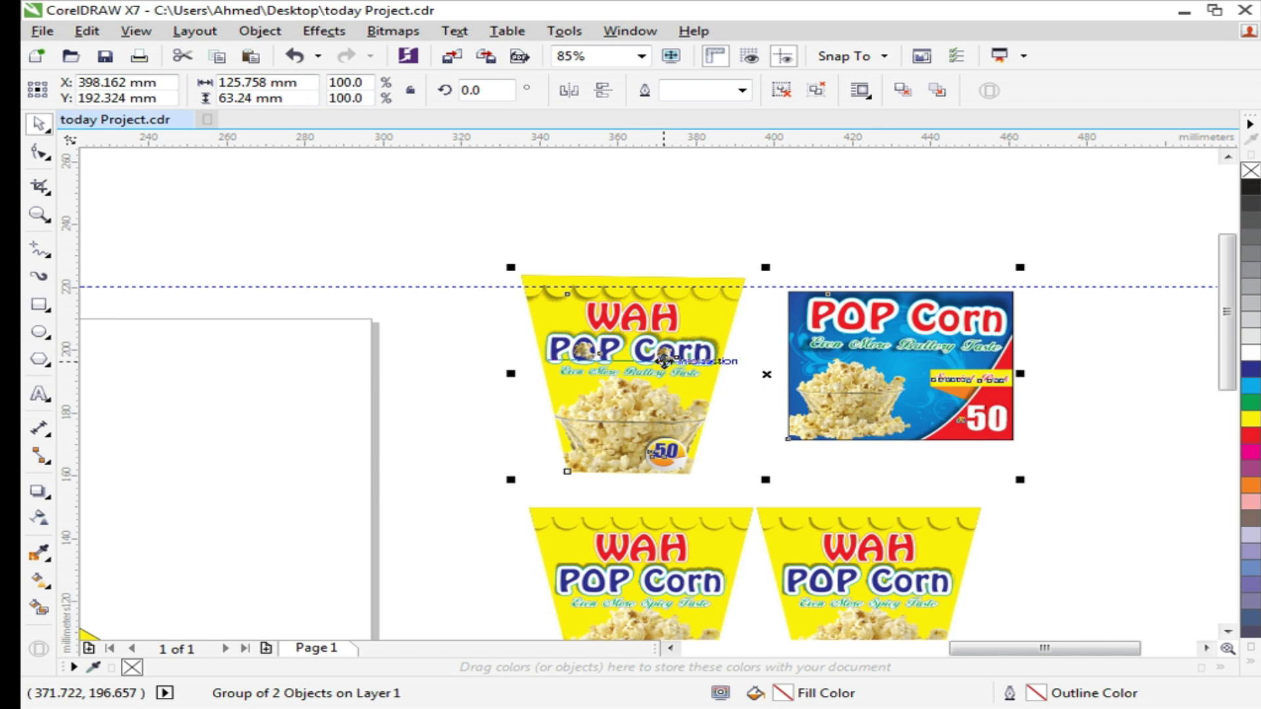
key("ctrl+i")
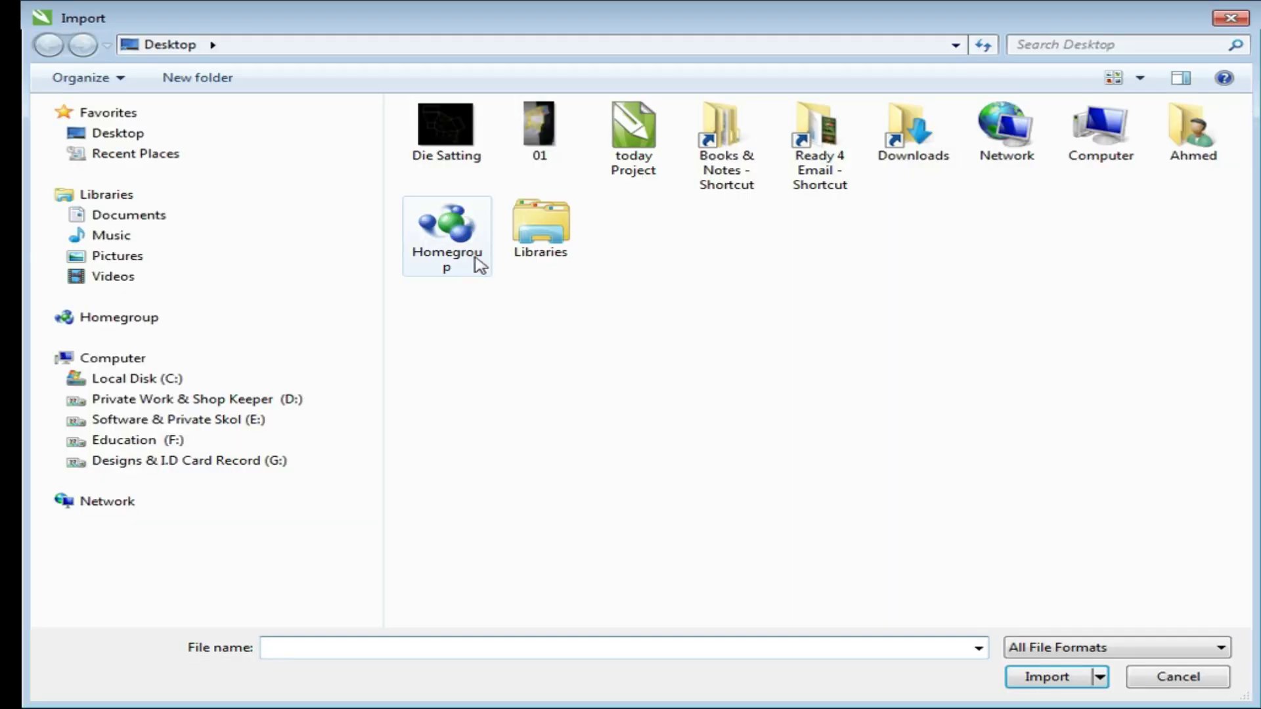
key("Escape")
key("ctrl+a")
left_click_drag(464, 229, 767, 485)
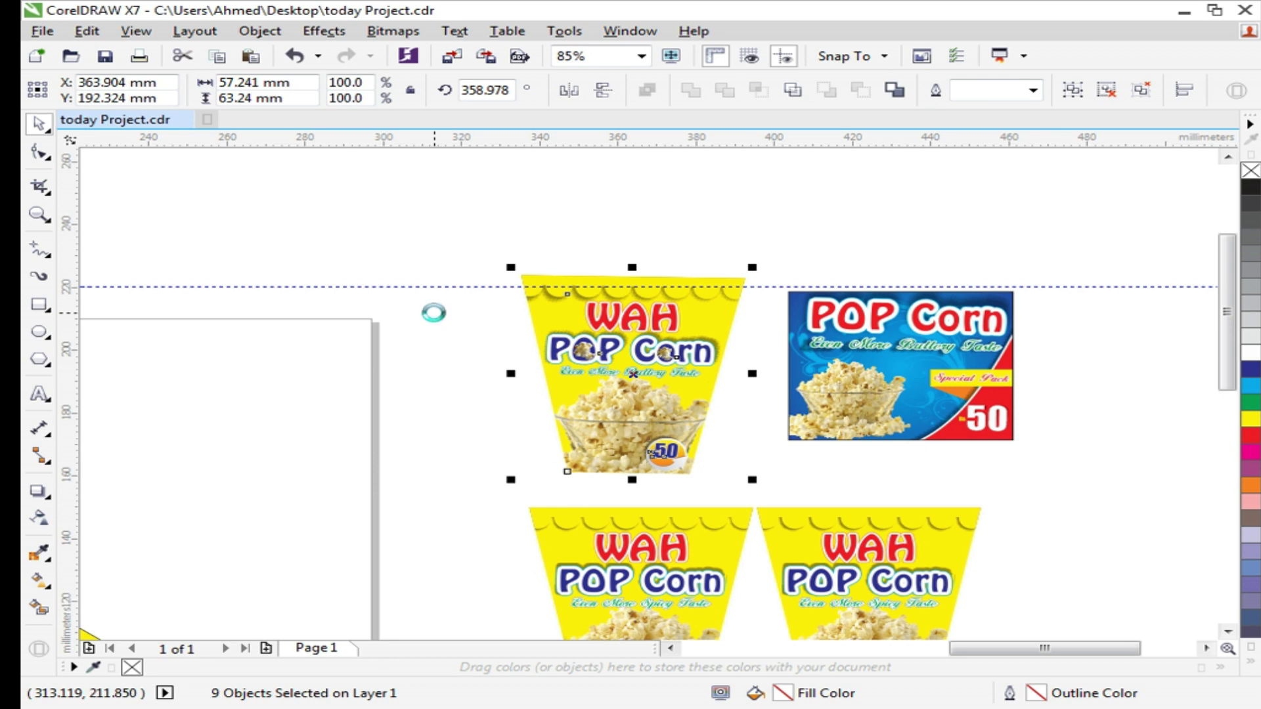
Add a second page and move the popcorn pack designs and the separate WAH text onto it
key("Return")
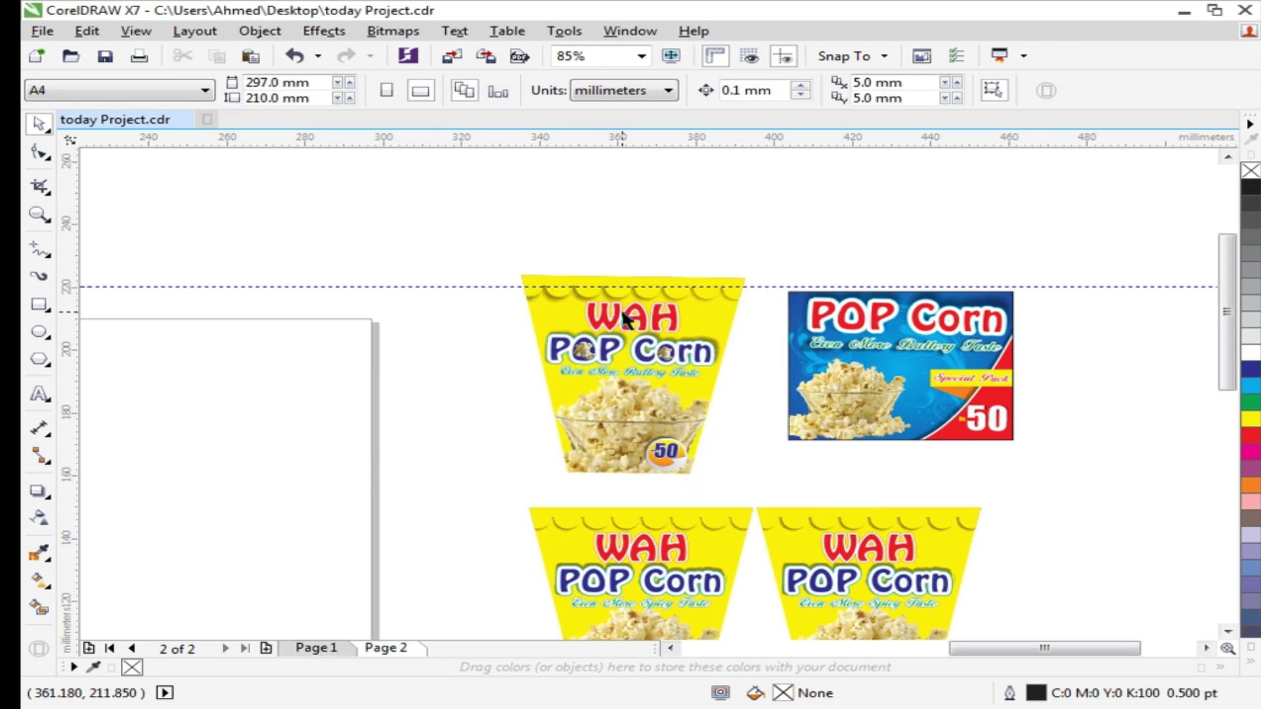
left_click_drag(549, 249, 829, 619)
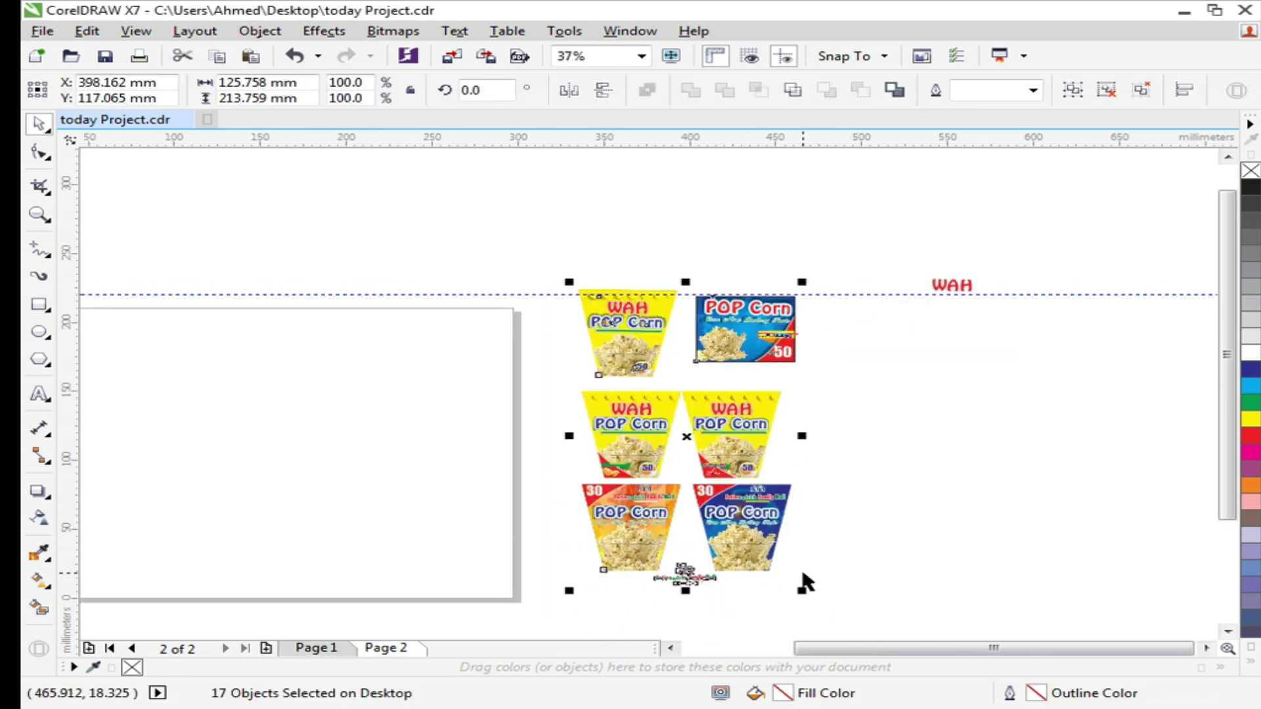
left_click_drag(753, 535, 522, 534)
key("ctrl+g")
left_click_drag(1064, 347, 903, 263)
left_click_drag(965, 290, 268, 365)
Add a third page, paste the copied WAH pack artwork and place it on the page as a reference
key("Page_Down")
left_click(797, 498)
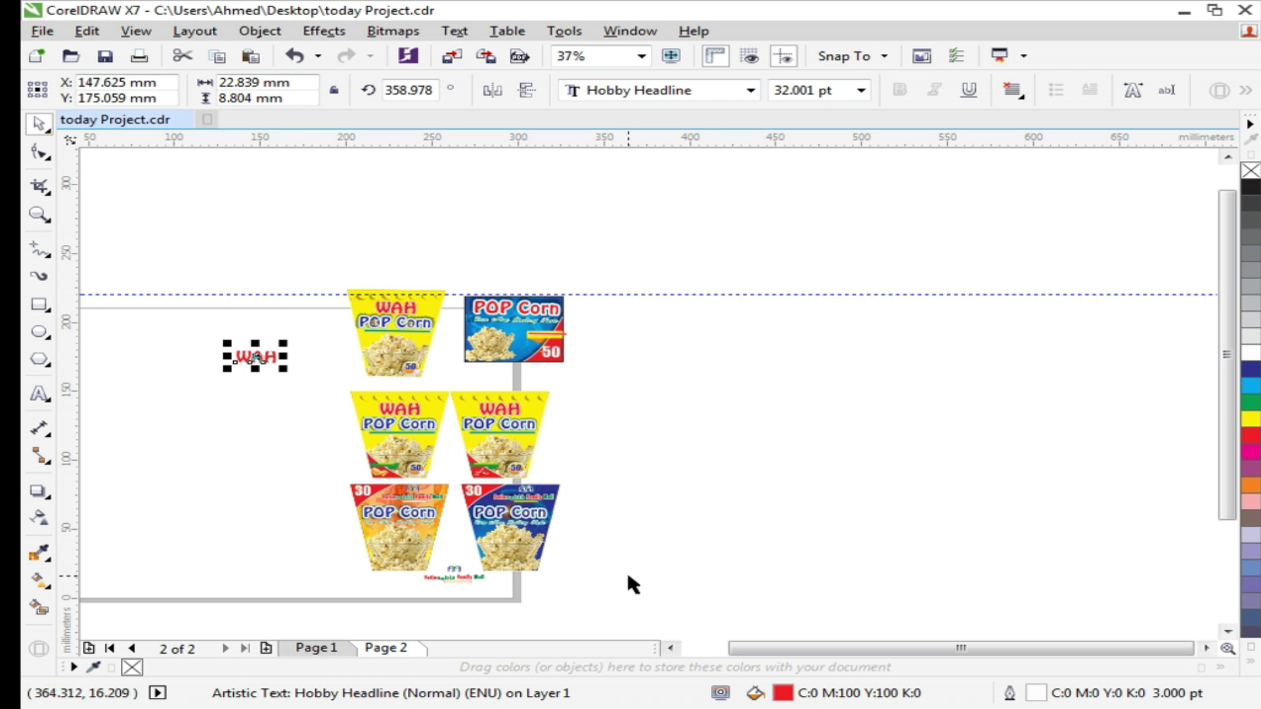
key("Page_Down")
key("Return")
key("ctrl+v")
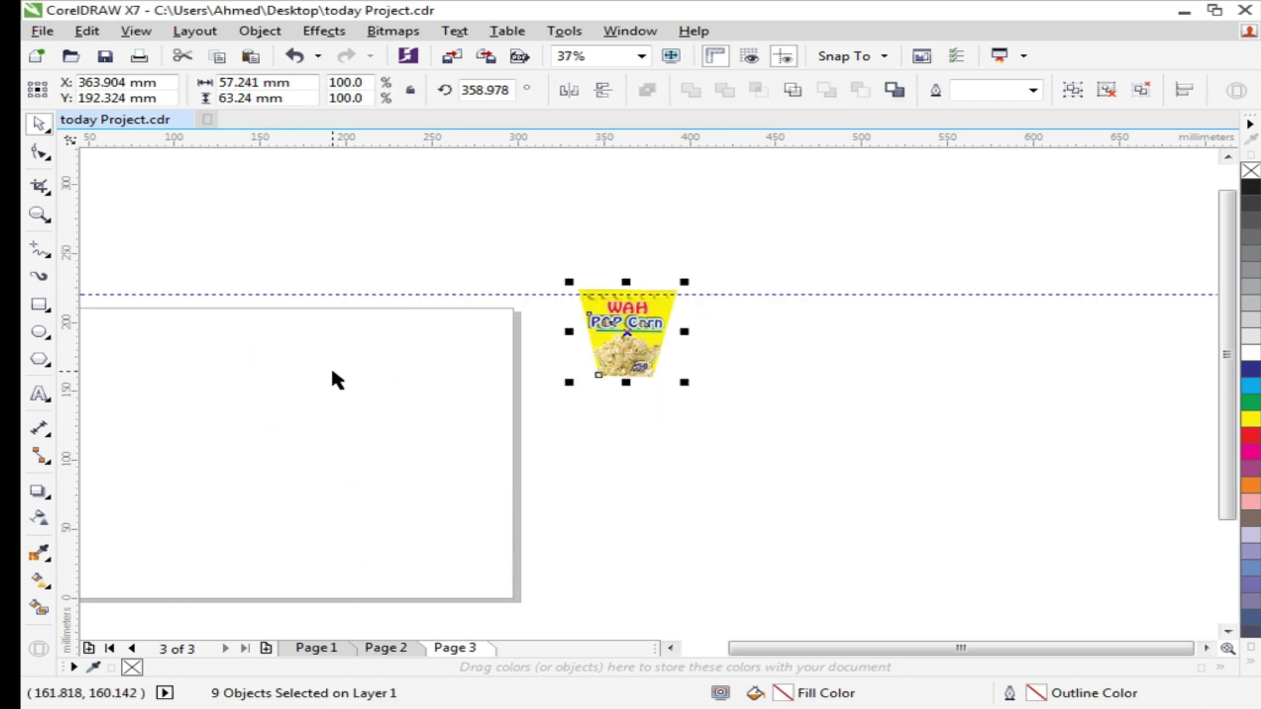
left_click_drag(627, 325, 200, 393)
key("shift+F2")
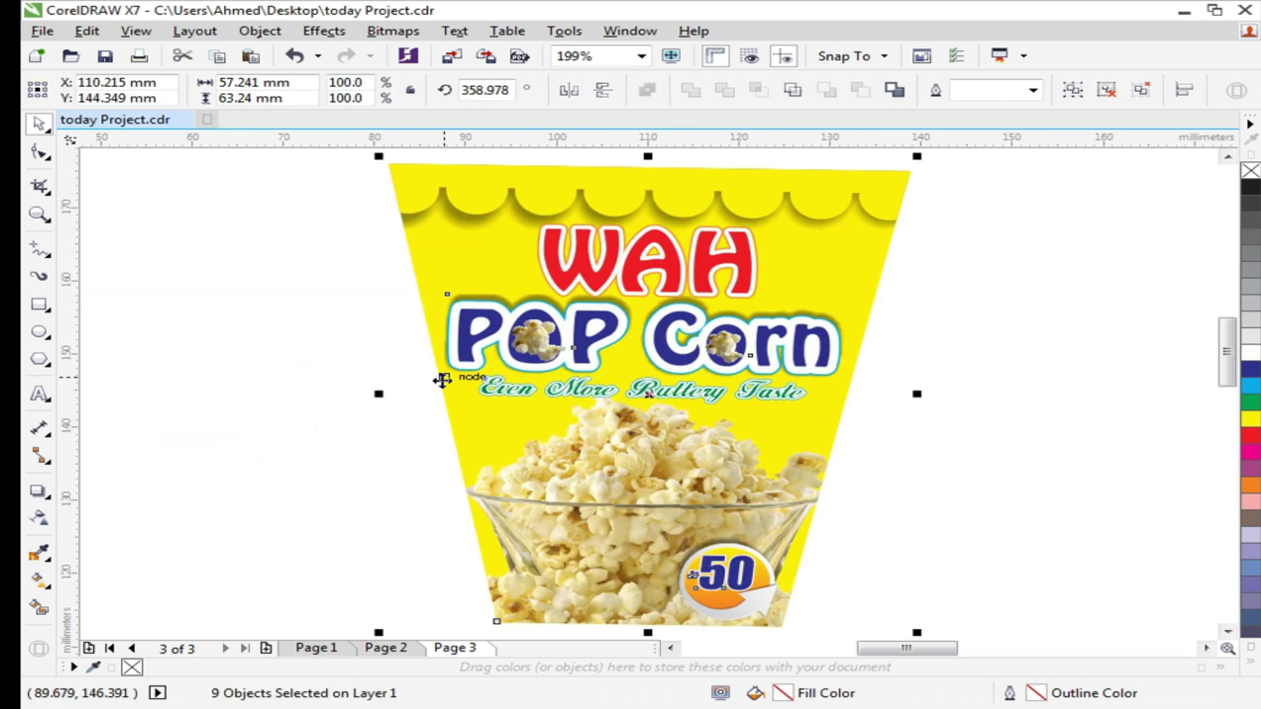
left_click(280, 397)
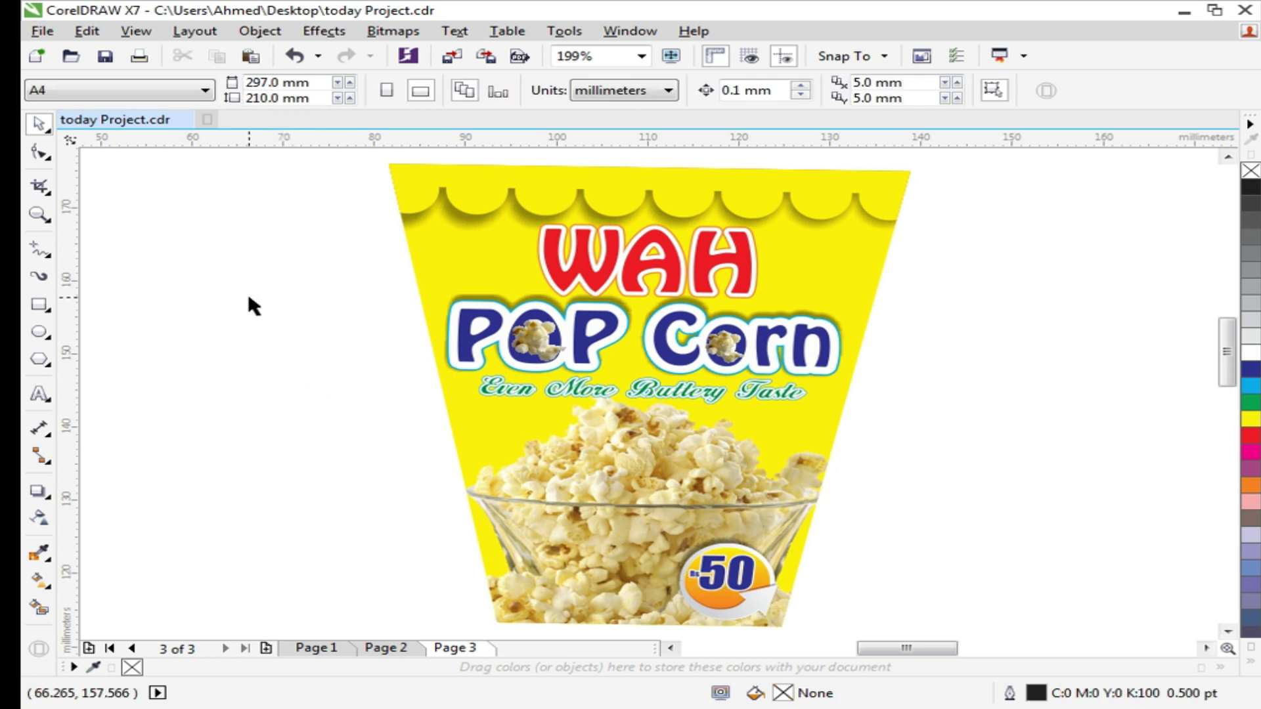
left_click(222, 334)
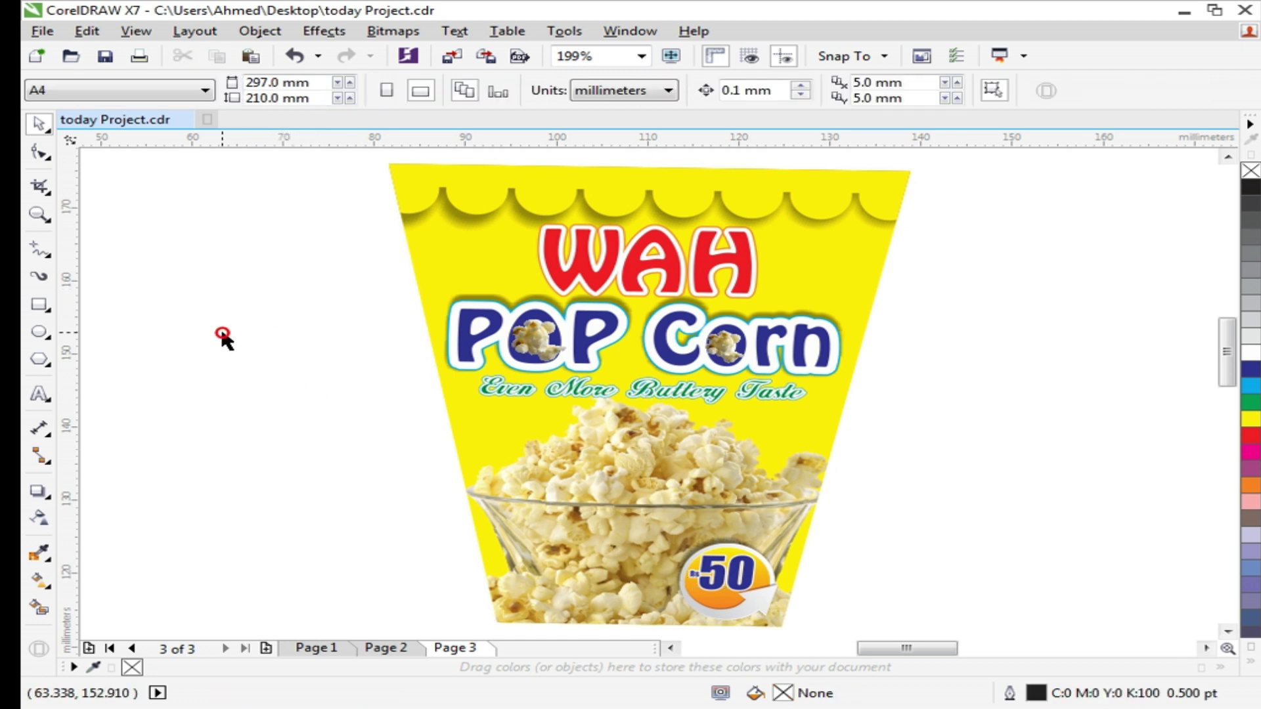
left_click(574, 369)
left_click(338, 227)
Draw a rectangle about 57.5 × 63 mm around the WAH pack and fit its upper edge to the artwork
key("F3")
left_click(39, 304)
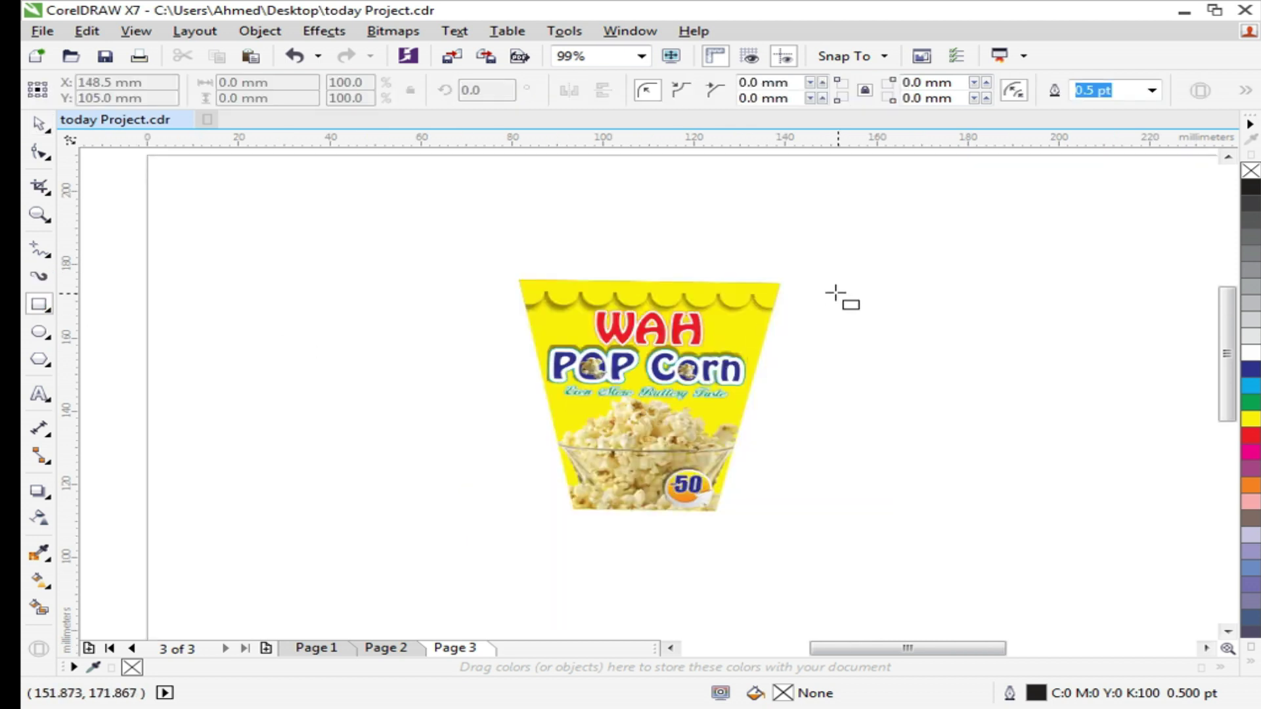
left_click_drag(519, 279, 787, 510)
key("z")
left_click_drag(439, 228, 904, 558)
key("space")
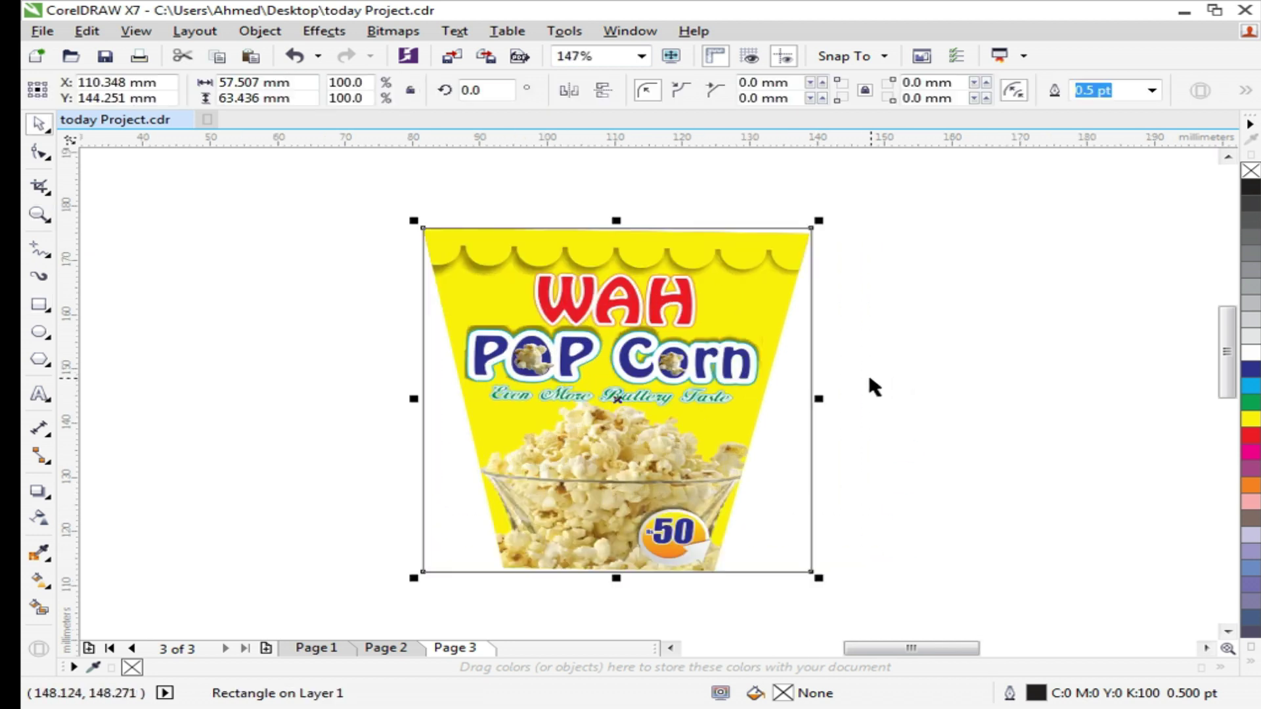
left_click_drag(620, 221, 624, 227)
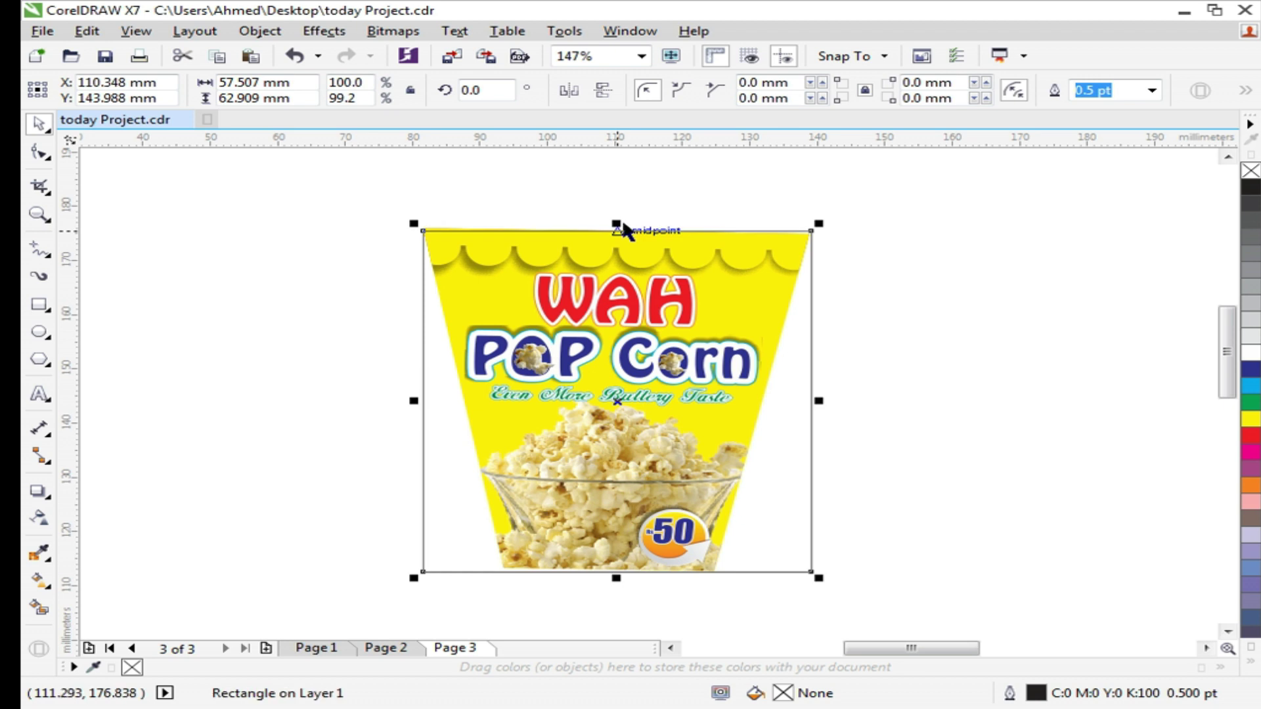
Move the rectangle to the empty area beside the WAH pack and convert it to curves
scroll(776, 243, "down", 2)
left_click_drag(783, 363, 568, 359)
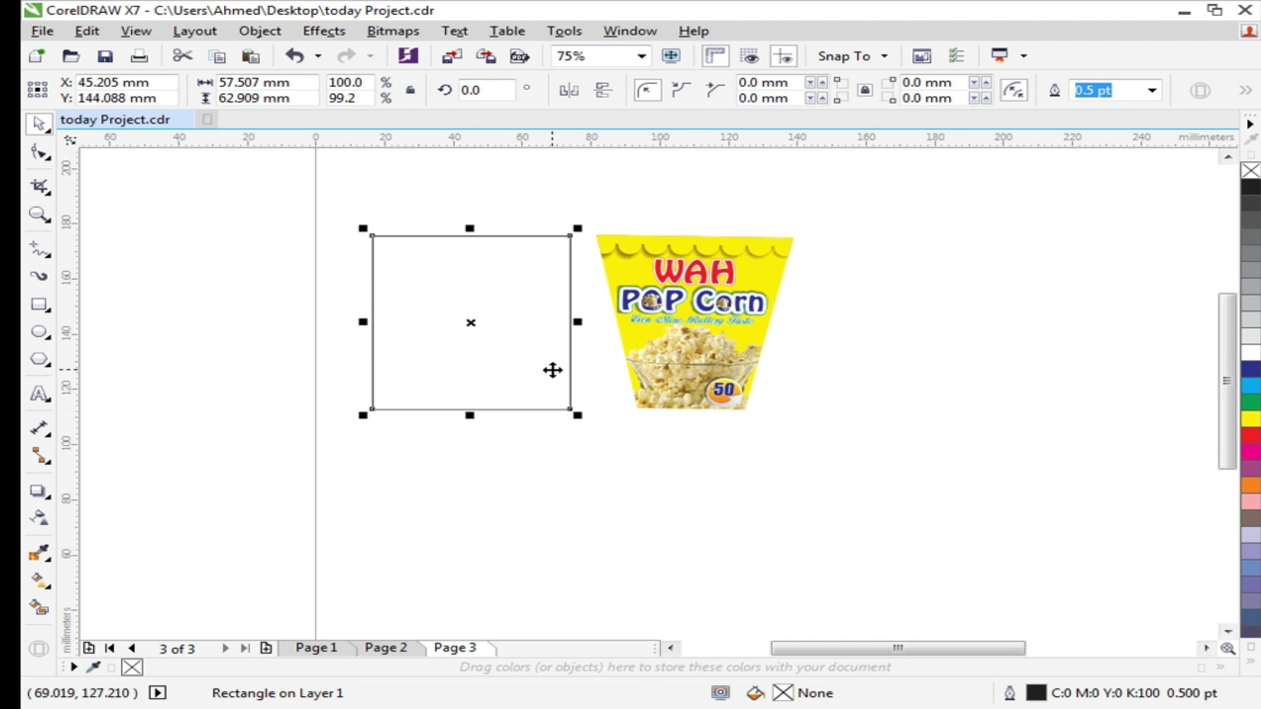
key("ctrl+q")
key("F2")
left_click_drag(310, 189, 939, 511)
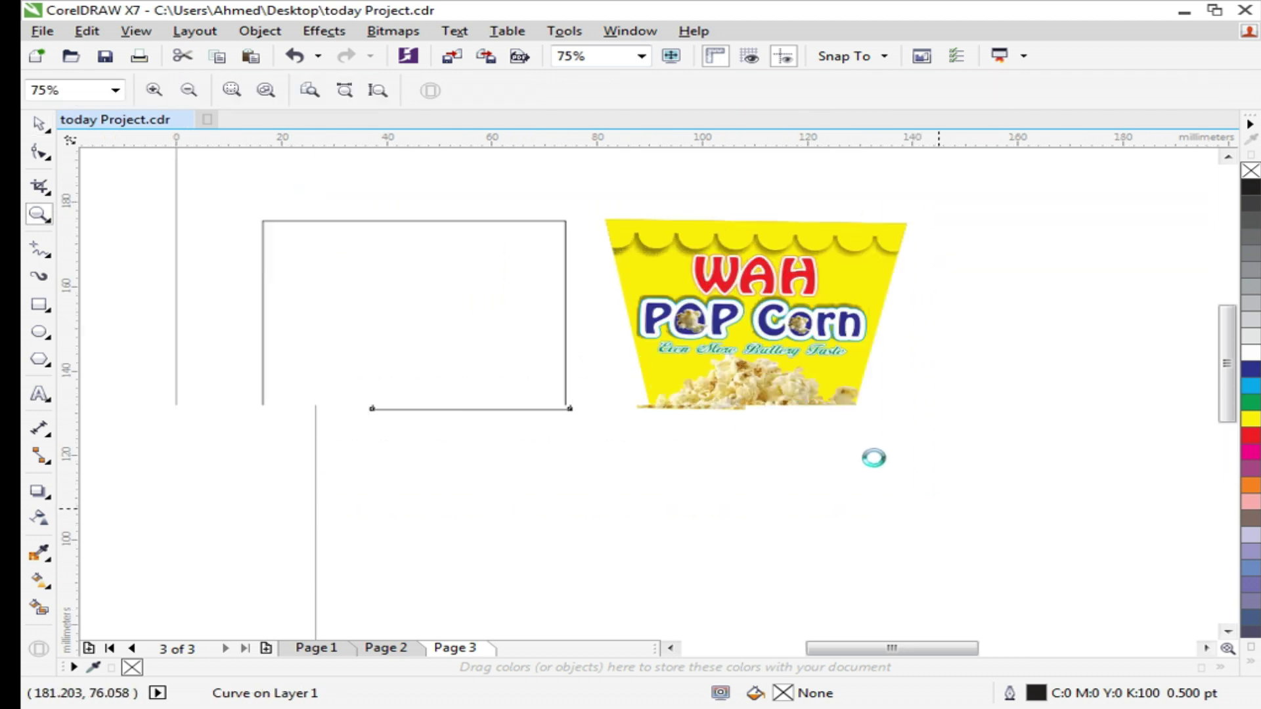
left_click(602, 577)
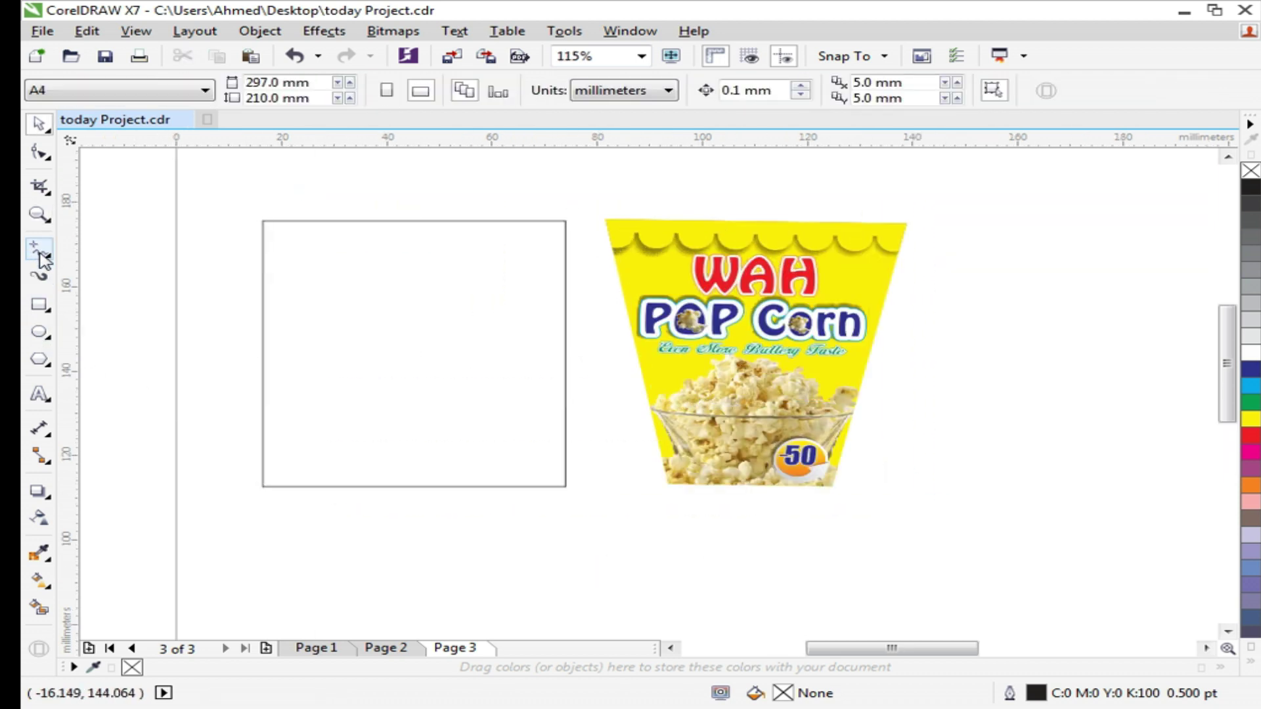
Draw a thin rectangle as wide as the WAH pack's base and center it horizontally on the large outline
left_click(376, 324)
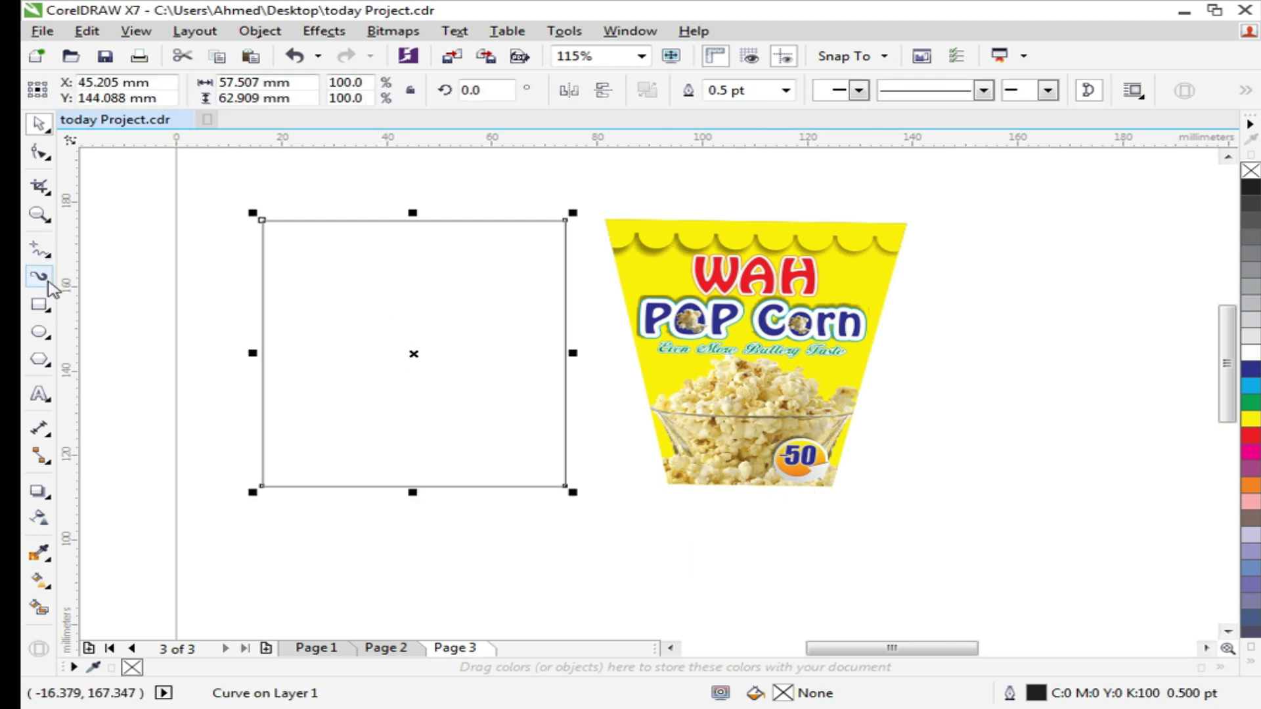
left_click(39, 304)
scroll(751, 480, "up", 2)
left_click_drag(555, 465, 918, 491)
key("space")
scroll(1000, 452, "down", 1)
left_click(559, 412, "shift")
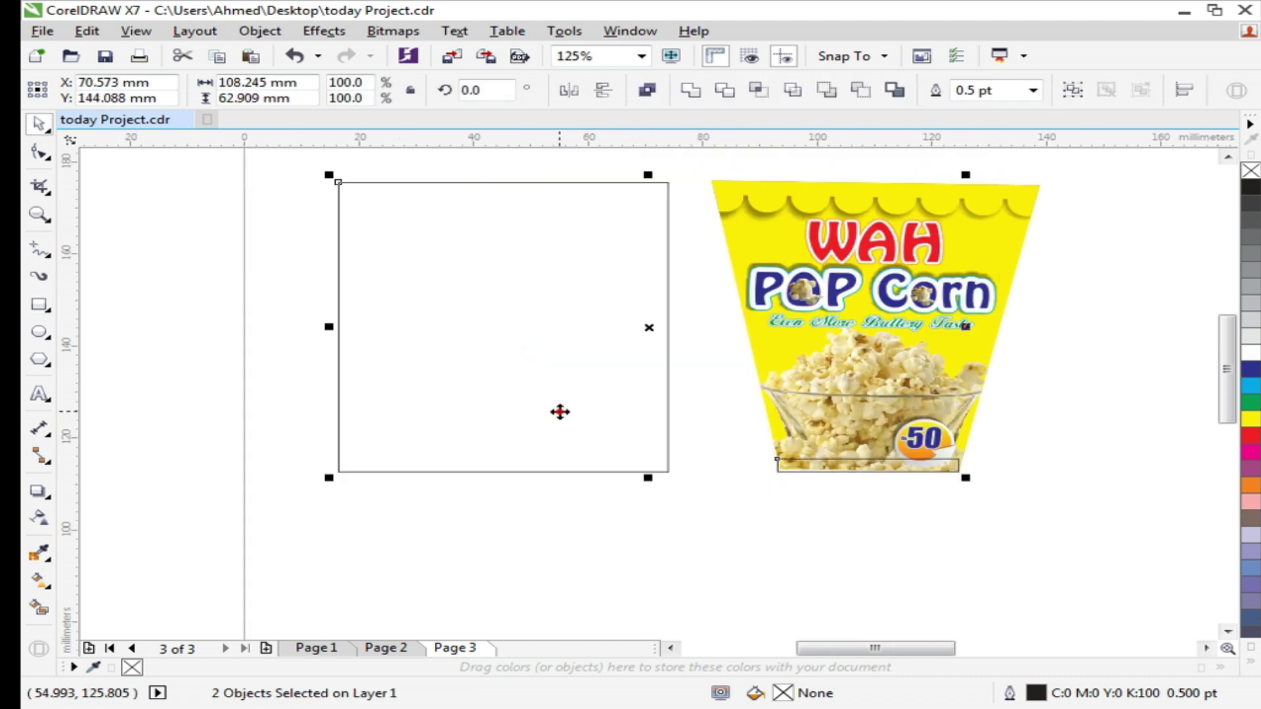
key("c")
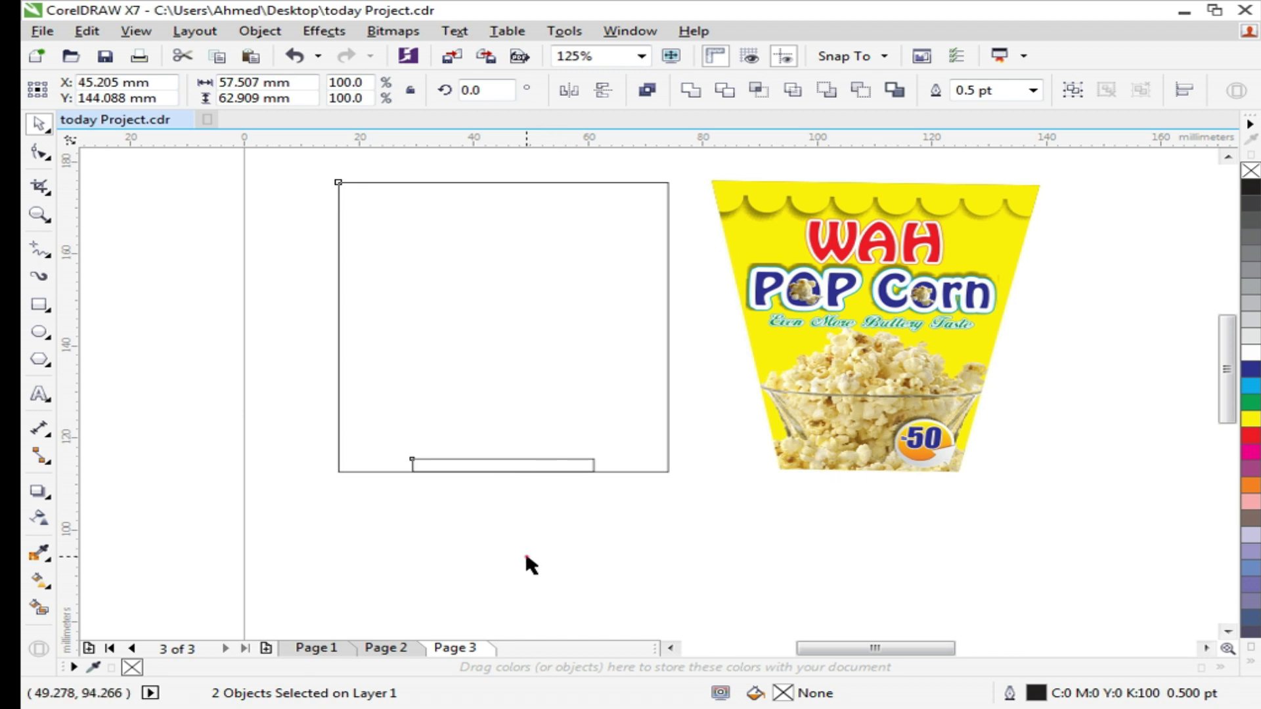
Move the outline's two lower corner nodes inward to the ends of the thin rectangle, forming a trapezoid
left_click(526, 553)
key("z")
left_click_drag(306, 160, 664, 436)
key("space")
left_click(536, 386)
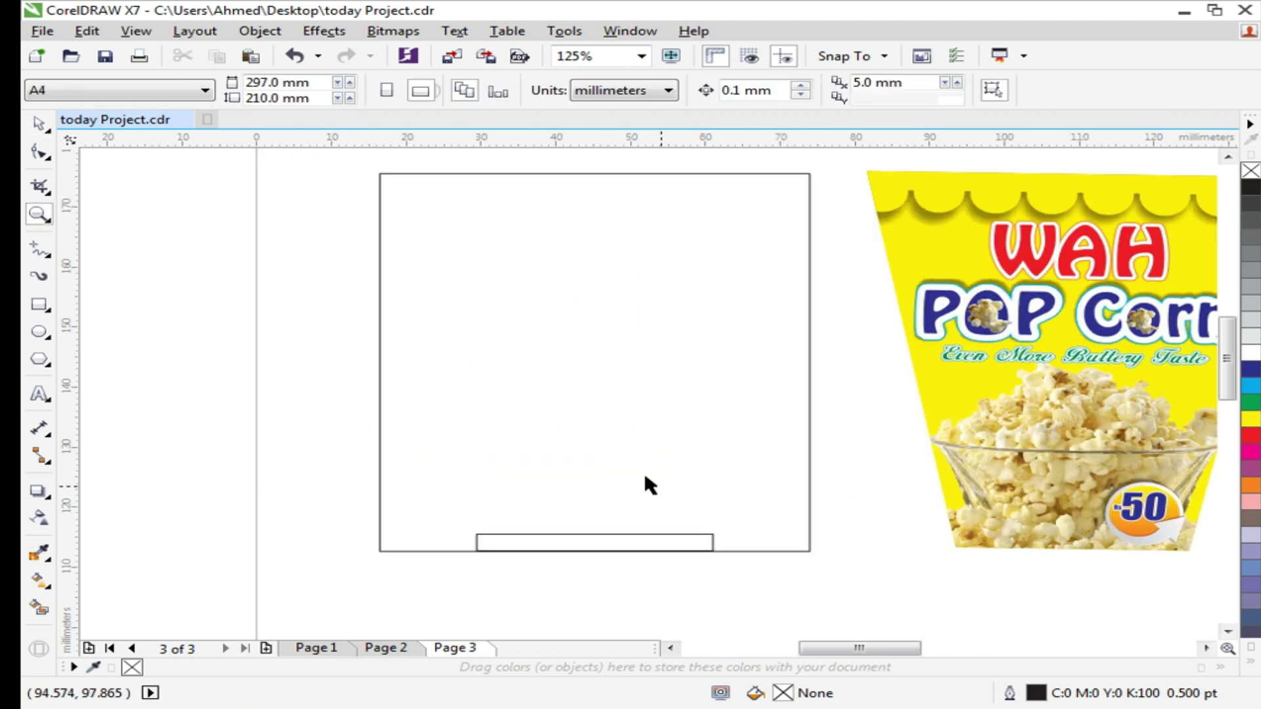
key("F10")
left_click(533, 385)
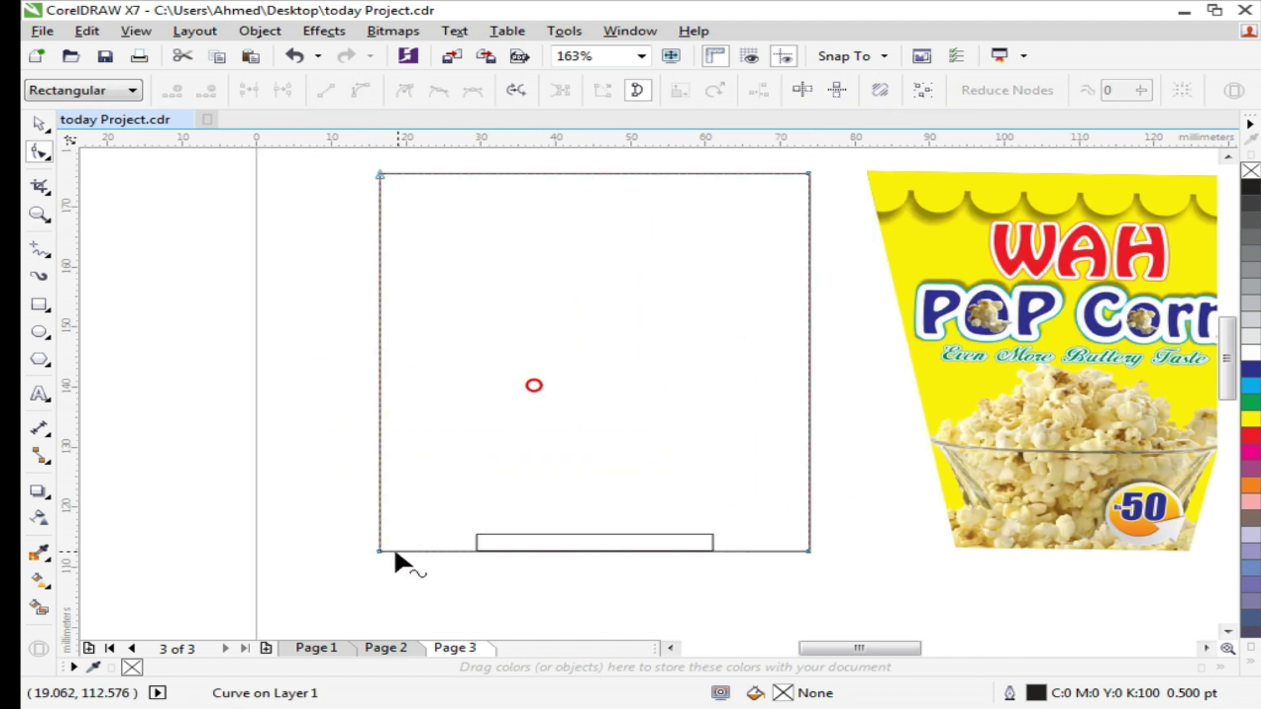
left_click_drag(379, 554, 475, 551)
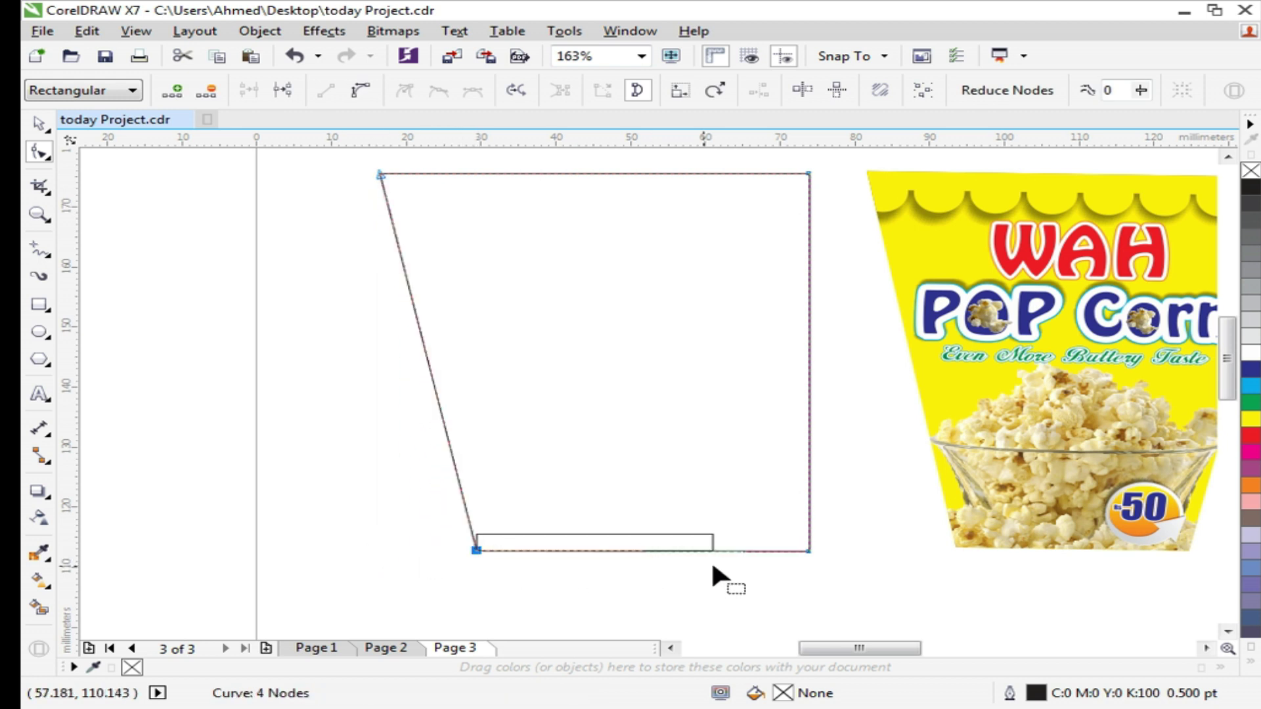
left_click_drag(809, 552, 714, 550)
key("space")
left_click(769, 584)
Delete the thin guide rectangle and move the trapezoid down by about 3 mm
scroll(426, 453, "down", 3)
left_click_drag(583, 537, 366, 440)
key("Delete")
left_click(472, 414)
left_click_drag(472, 413, 472, 422)
Fill the trapezoid with yellow (C:0 M:0 Y:100 K:0)
key("z")
left_click_drag(321, 273, 878, 509)
key("space")
left_click(391, 430)
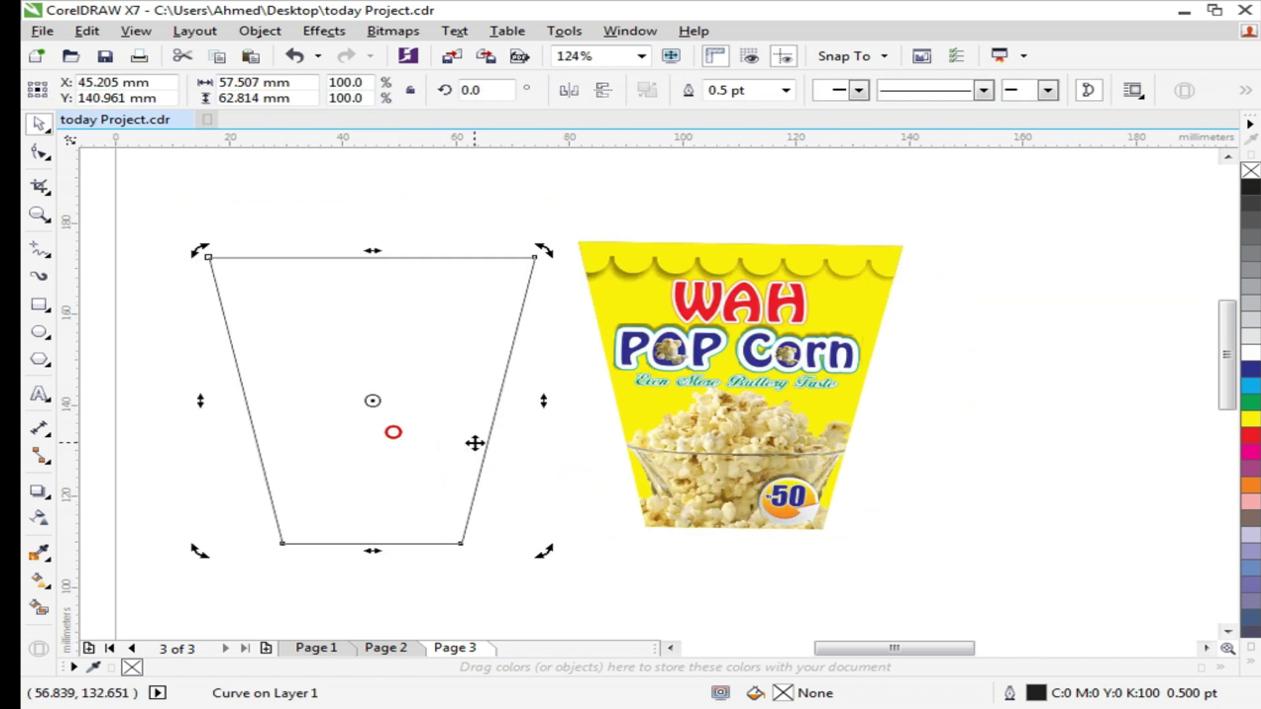
left_click(1250, 418)
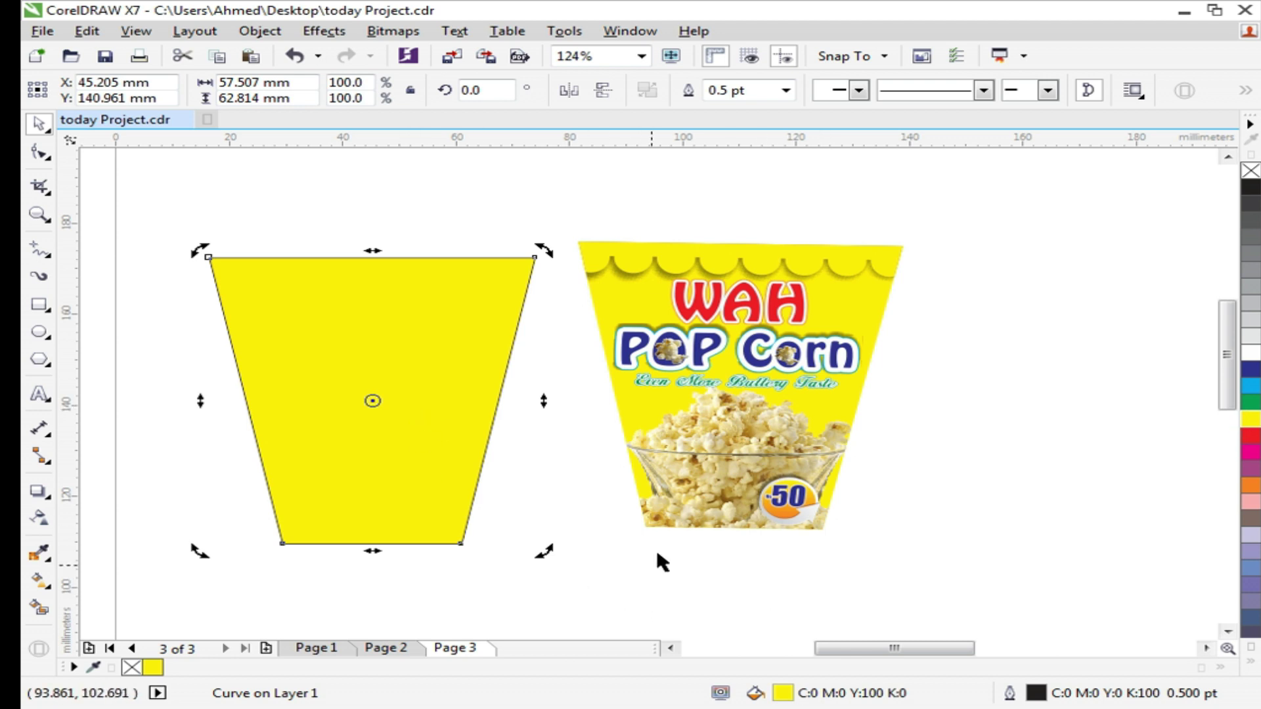
Remove the outline from the yellow trapezoid
right_click(1250, 172)
left_click(1030, 358)
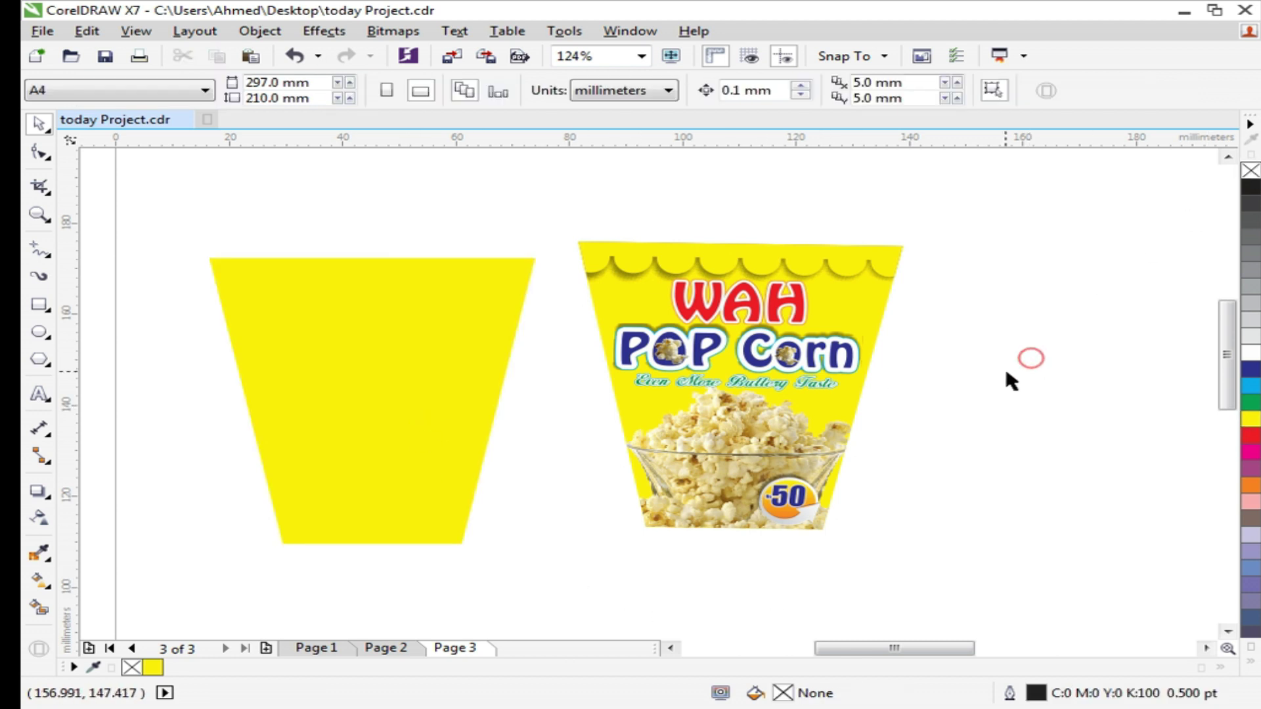
Take the scalloped top strip out of the reference pack's clipping frame to examine its full shape
key("z")
left_click_drag(456, 203, 957, 318)
key("space")
left_click(629, 355)
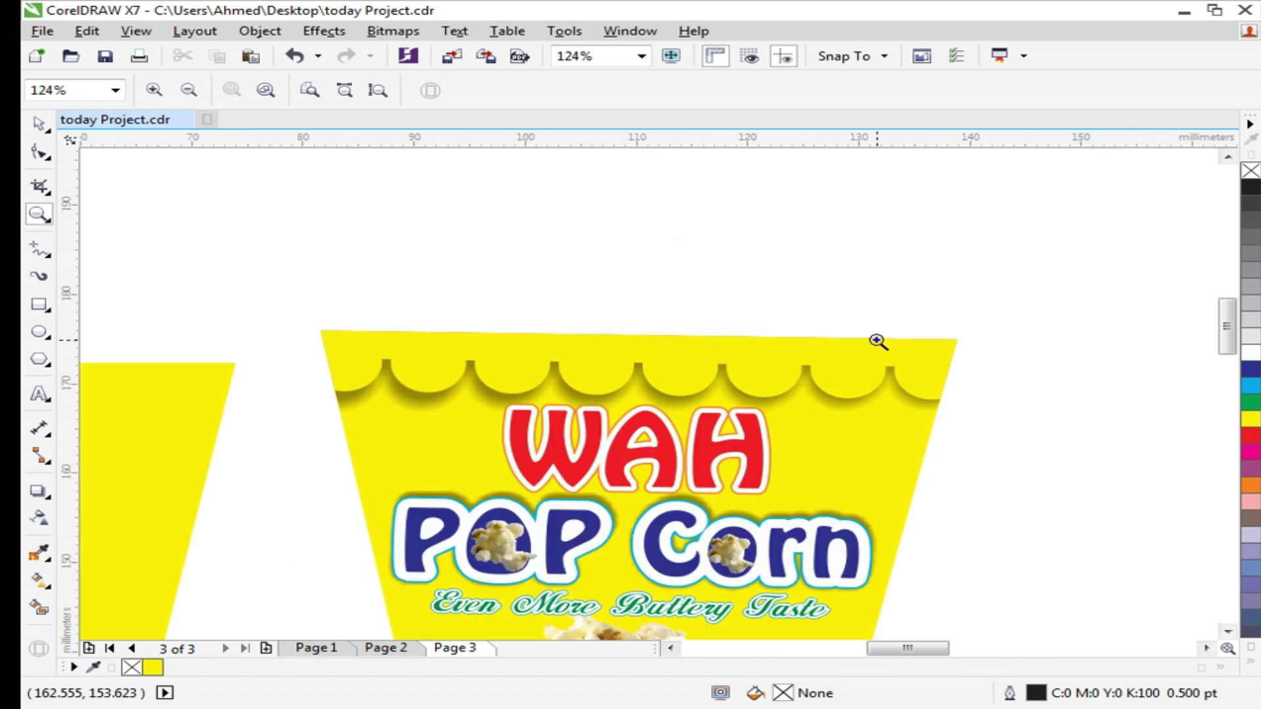
left_click(603, 367, "alt")
left_click_drag(600, 376, 613, 293)
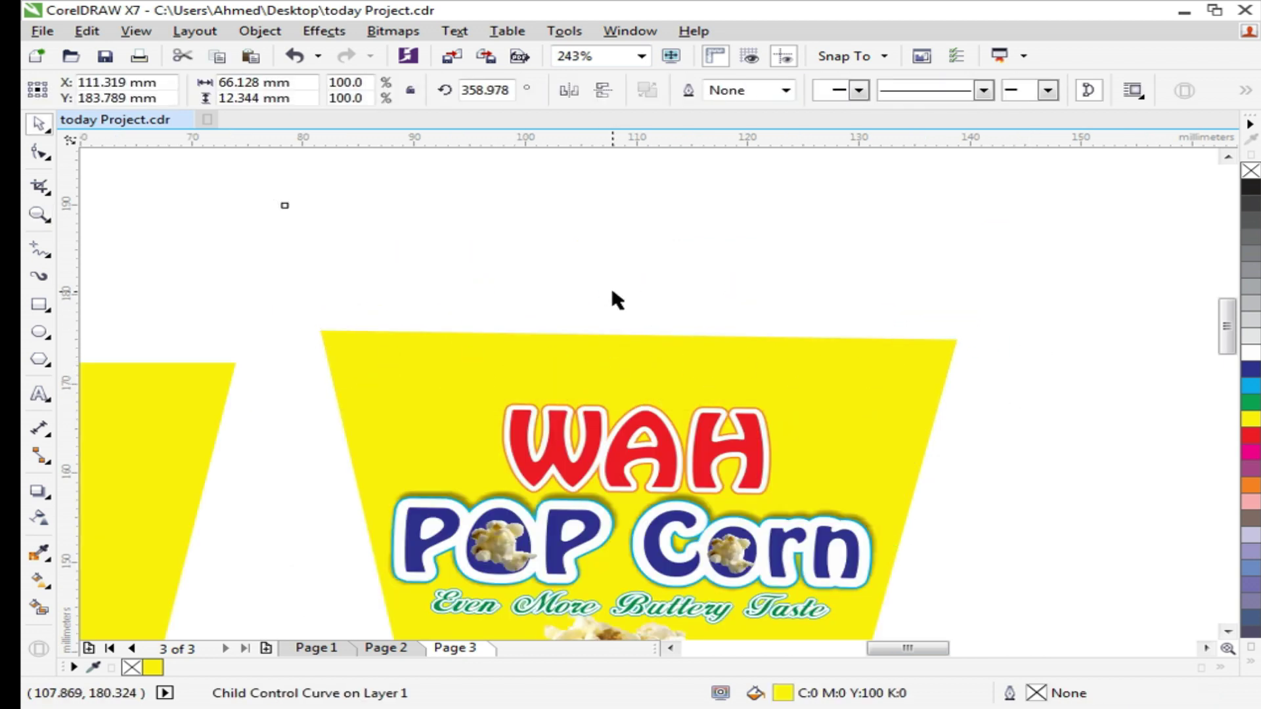
key("ctrl+z")
key("ctrl+z")
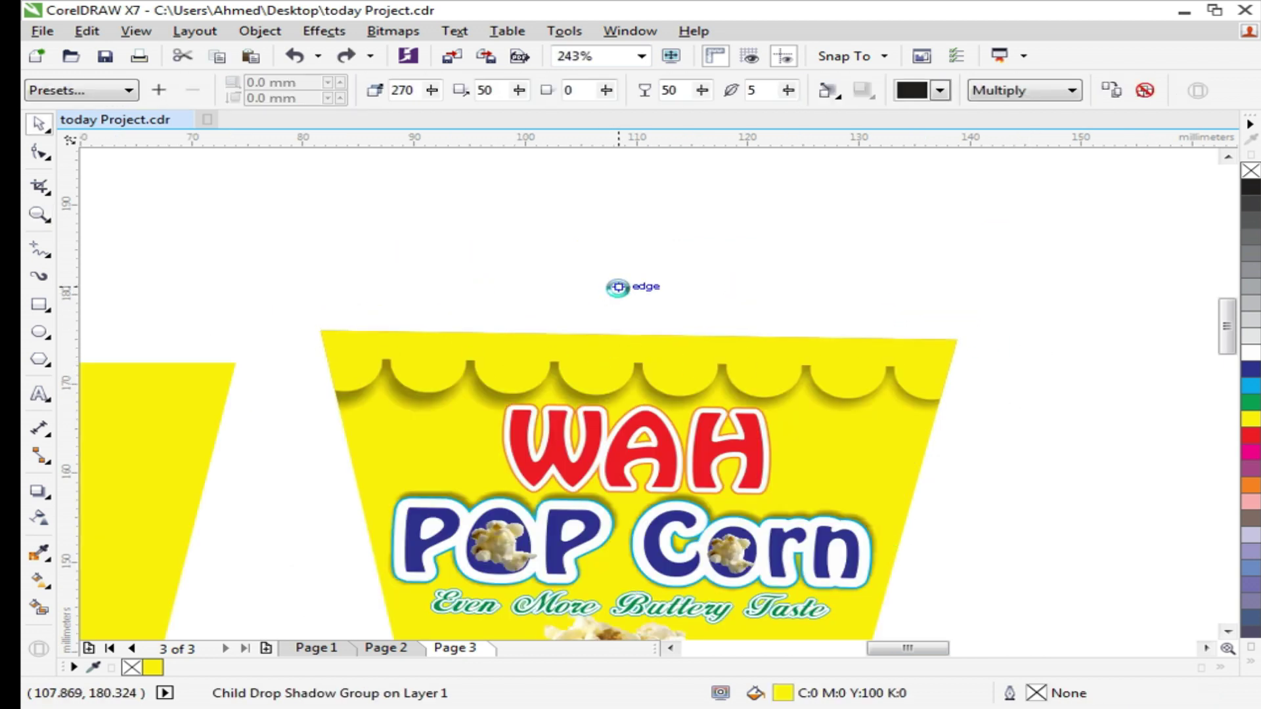
left_click(762, 242)
scroll(928, 289, "down", 2)
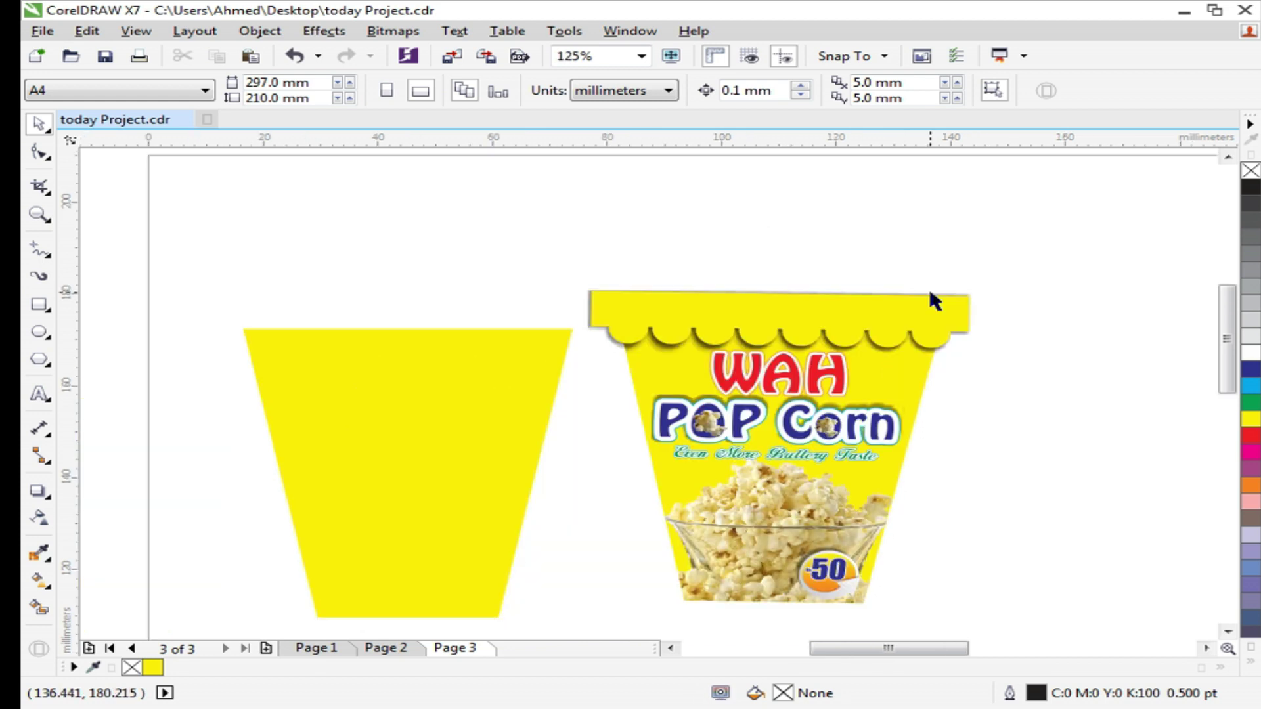
Draw a rectangle about 65 mm wide and 13 mm high above the yellow trapezoid
left_click(39, 304)
left_click_drag(177, 248, 549, 309)
key("z")
left_click_drag(132, 227, 624, 343)
left_click(356, 237)
Draw a circle about 8.7 mm across on the rectangle's lower edge and duplicate it side by side into a row of seven
left_click(39, 332)
left_click_drag(236, 405, 295, 483)
key("space")
left_click_drag(270, 470, 385, 475)
right_click(386, 476)
key("ctrl+r")
key("ctrl+r")
key("ctrl+r")
key("ctrl+r")
key("ctrl+r")
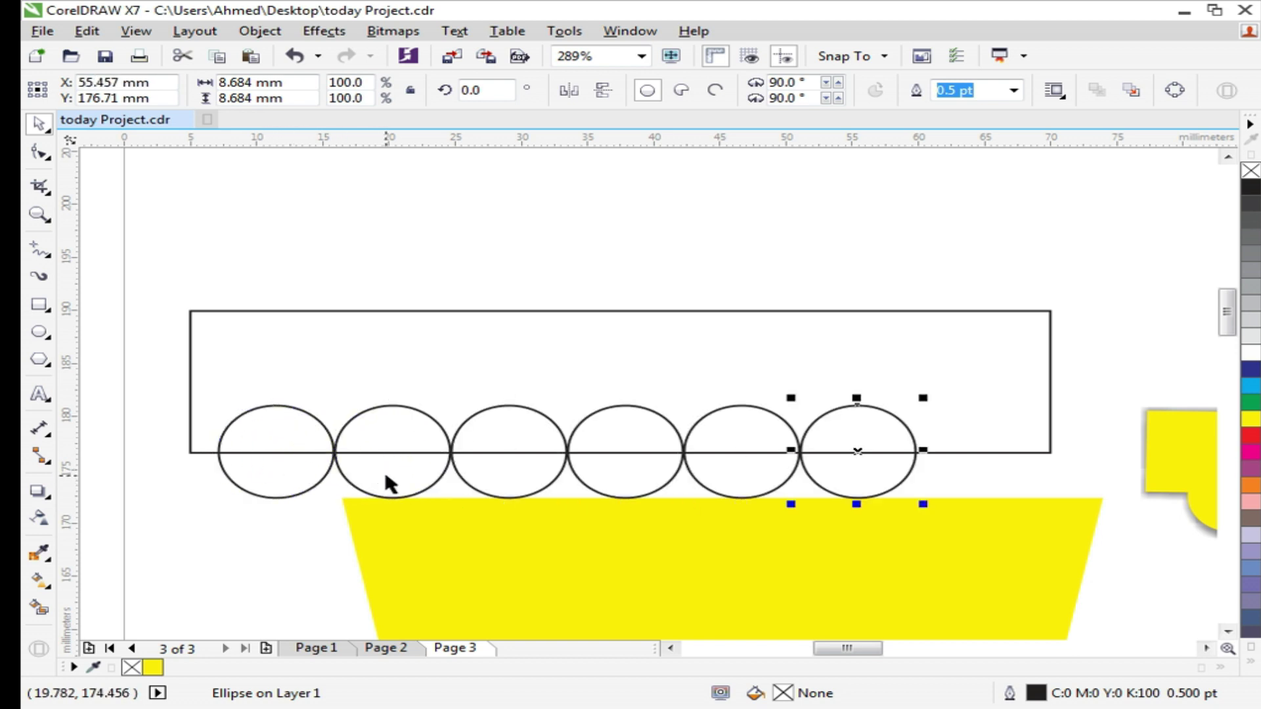
Group the seven circles and center them horizontally on the rectangle
left_click_drag(1091, 380, 208, 542)
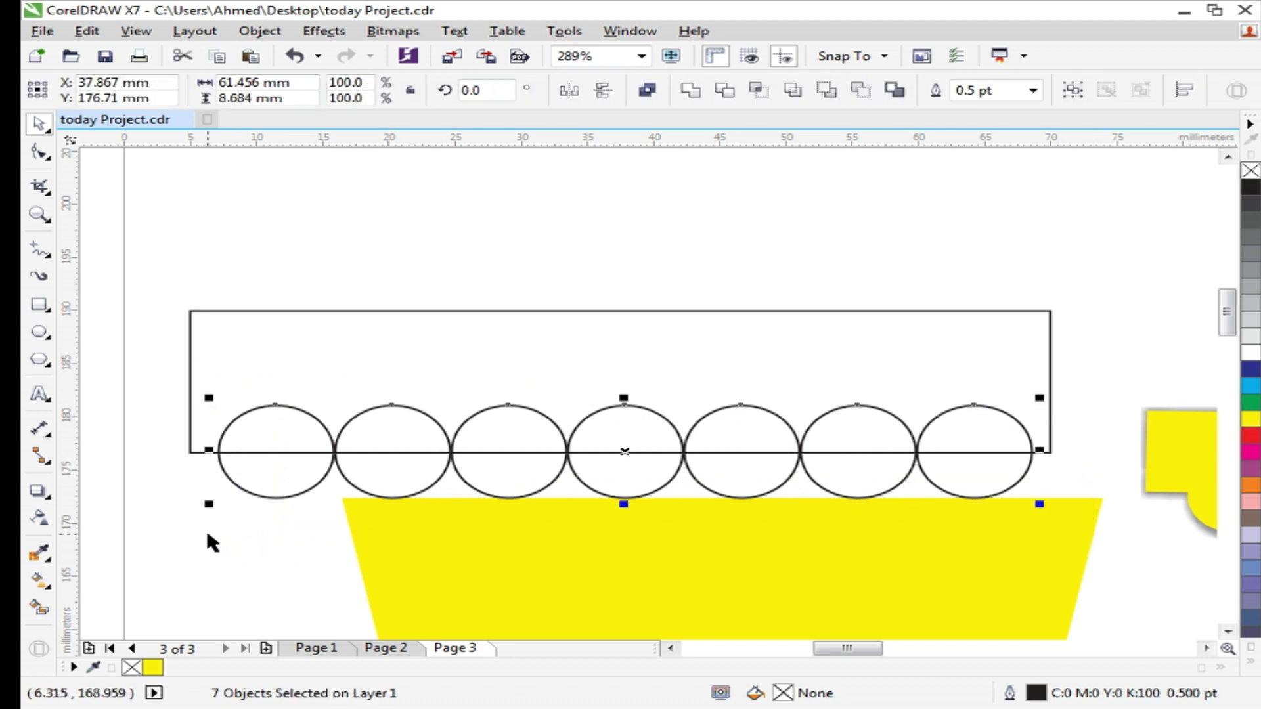
key("ctrl+g")
left_click(294, 362, "shift")
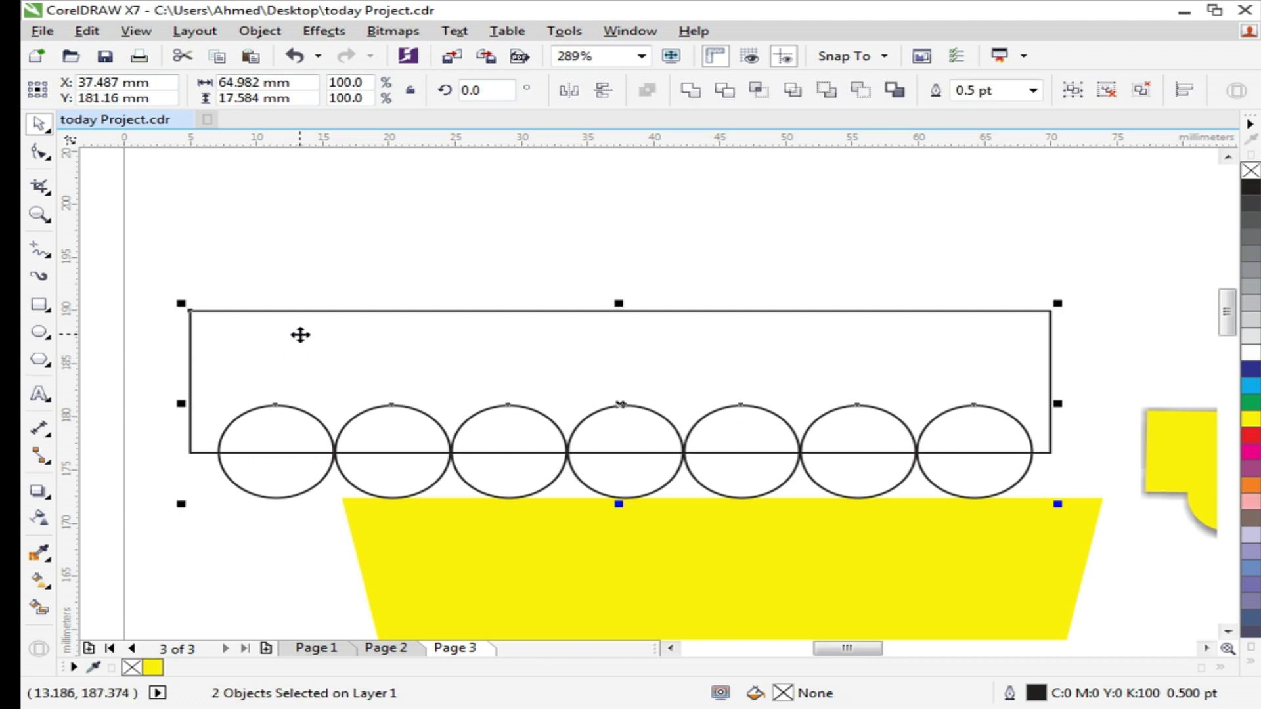
key("c")
left_click(390, 235)
Weld the circle row and the rectangle into a single scalloped strip
left_click(408, 431)
left_click(426, 348, "shift")
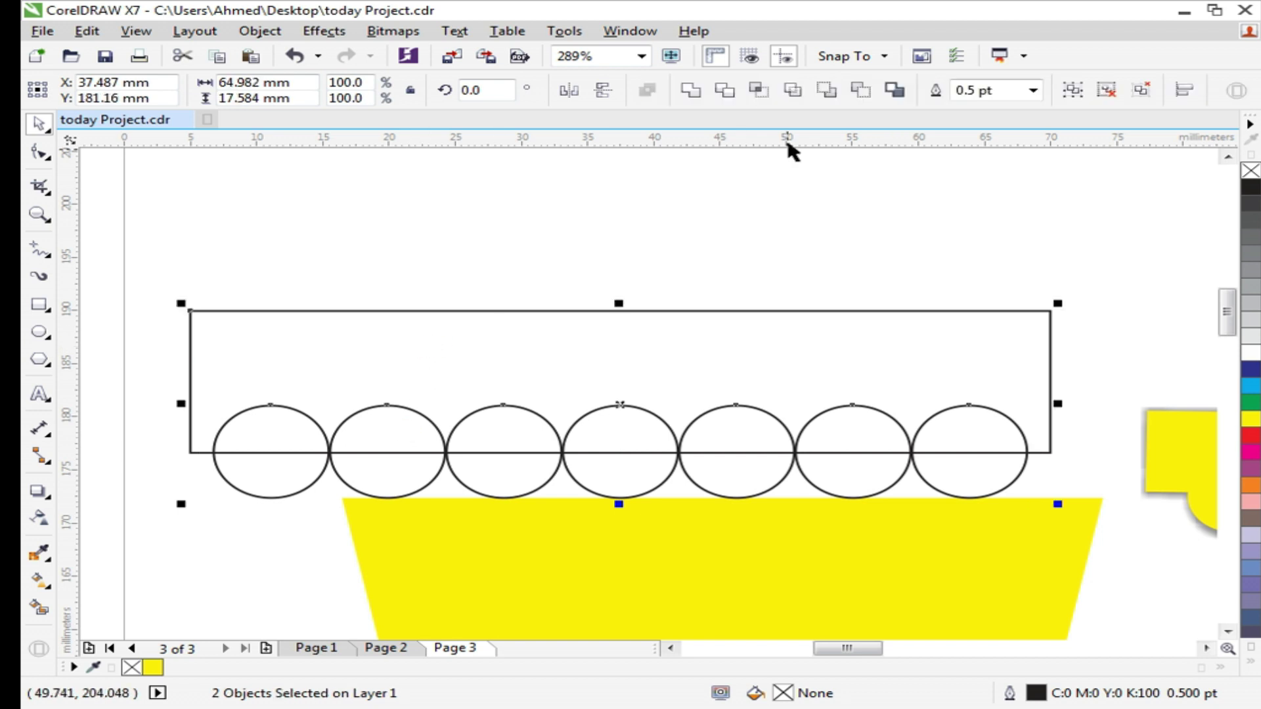
left_click(691, 92)
scroll(493, 306, "down", 2)
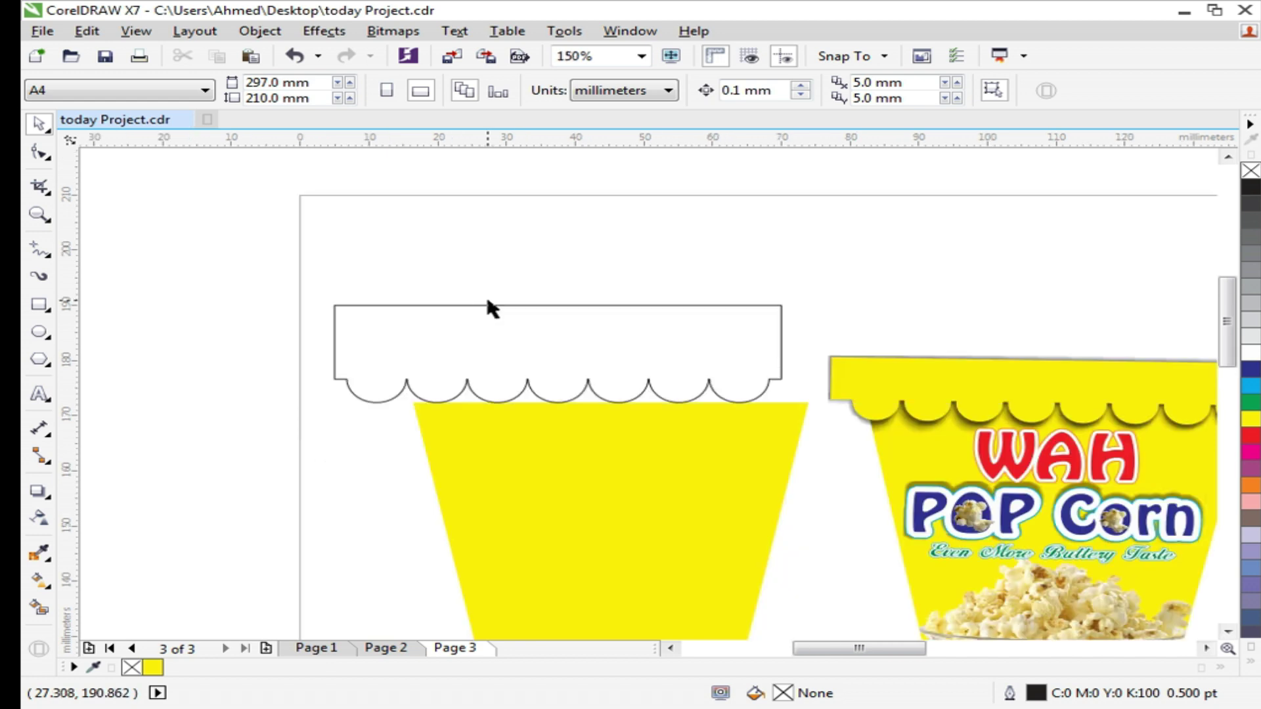
PowerClip the reference pack's scalloped strip back inside its yellow panel
scroll(476, 308, "down", 2)
key("z")
left_click_drag(372, 290, 530, 340)
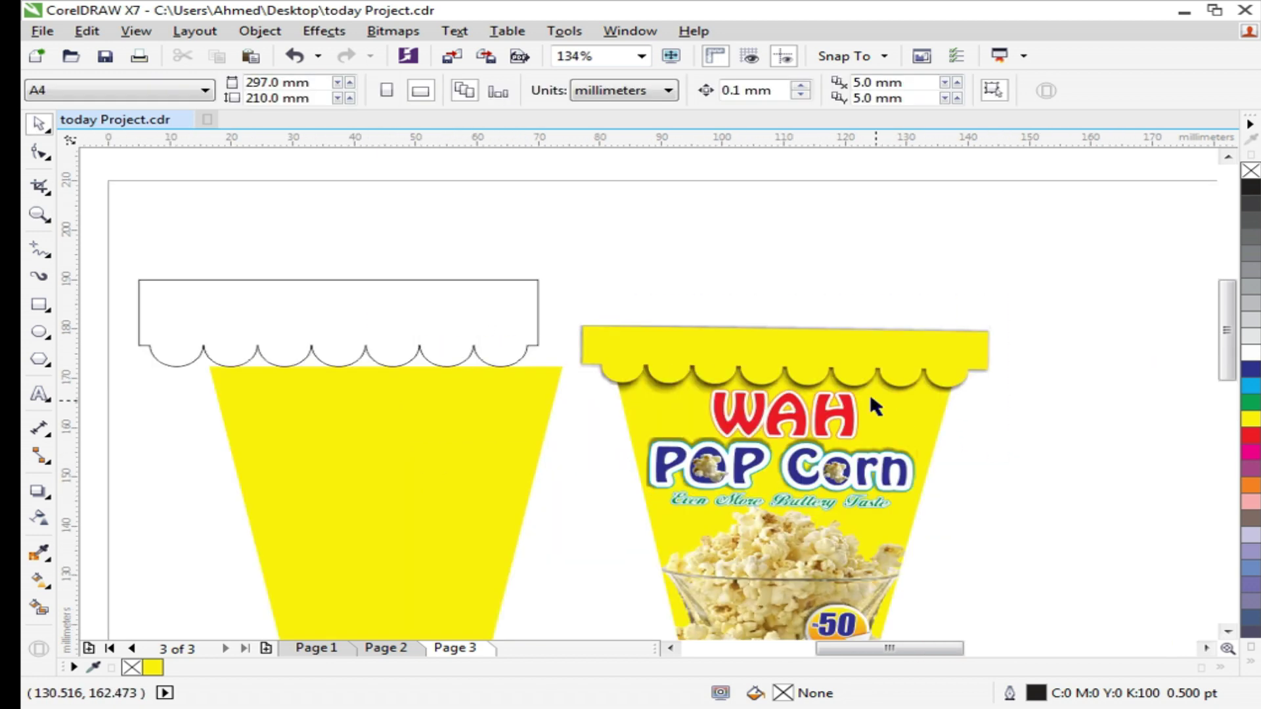
key("space")
left_click(845, 355)
right_click(845, 356)
left_click(940, 214)
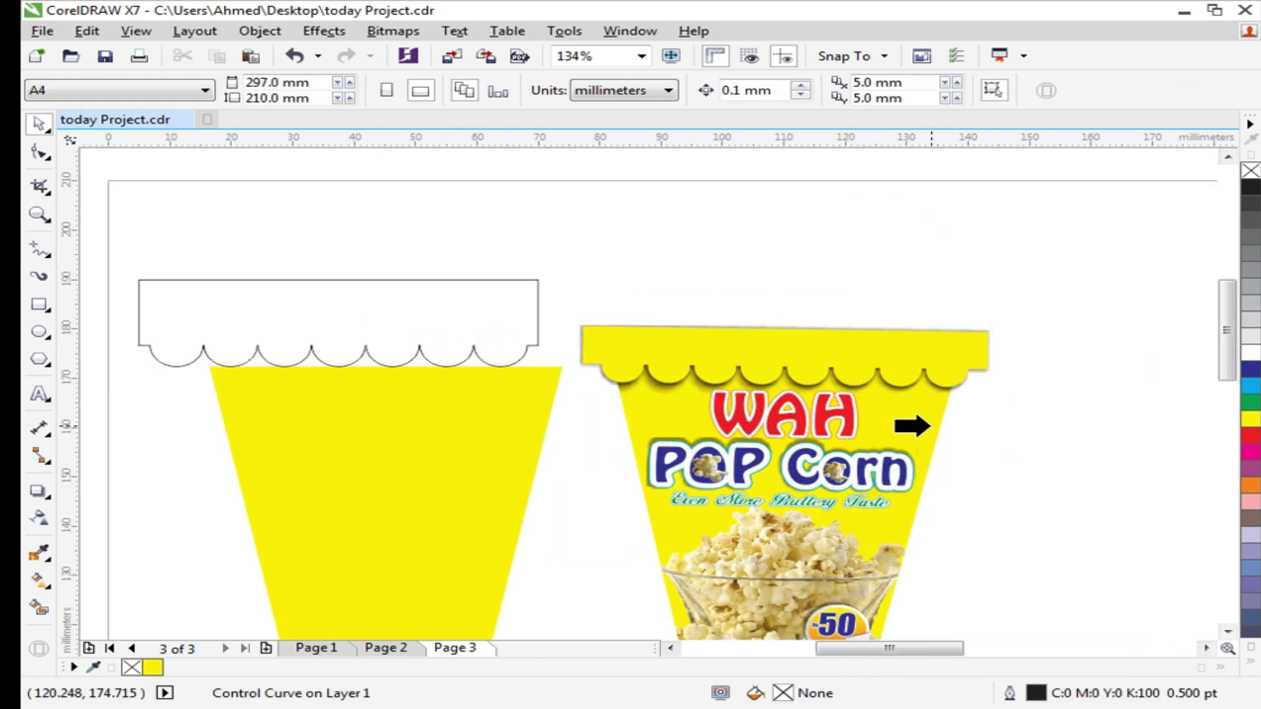
left_click(952, 430)
left_click(1028, 442)
Move the new scalloped strip over the trapezoid's top, scale it to about 85.5%, and center it horizontally on the trapezoid
left_click_drag(467, 307, 517, 342)
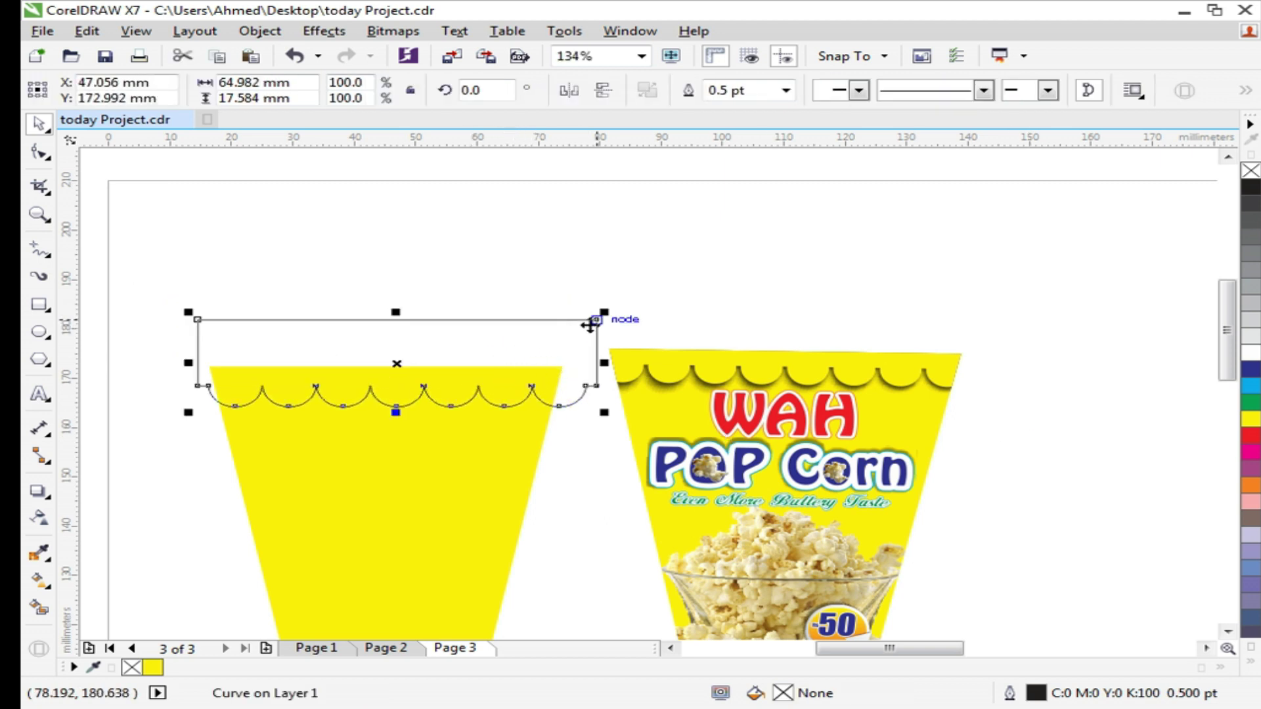
mouse_move(599, 313)
left_mouse_down()
mouse_move(577, 304)
mouse_move(576, 318)
left_mouse_up()
left_click(402, 455, "shift")
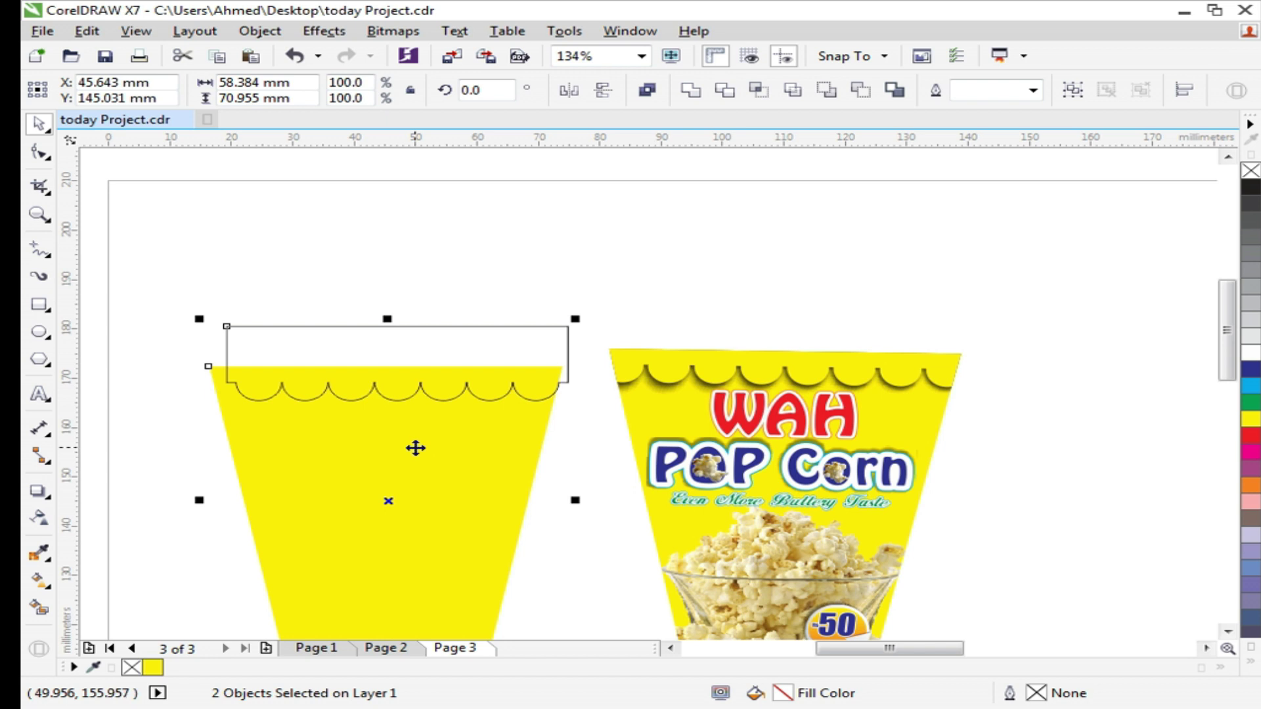
key("c")
left_click(155, 423)
Fill the scalloped strip with the document's yellow and remove its outline
left_click(270, 353)
left_click(154, 667)
left_click(104, 467)
key("F2")
left_click_drag(107, 296, 992, 533)
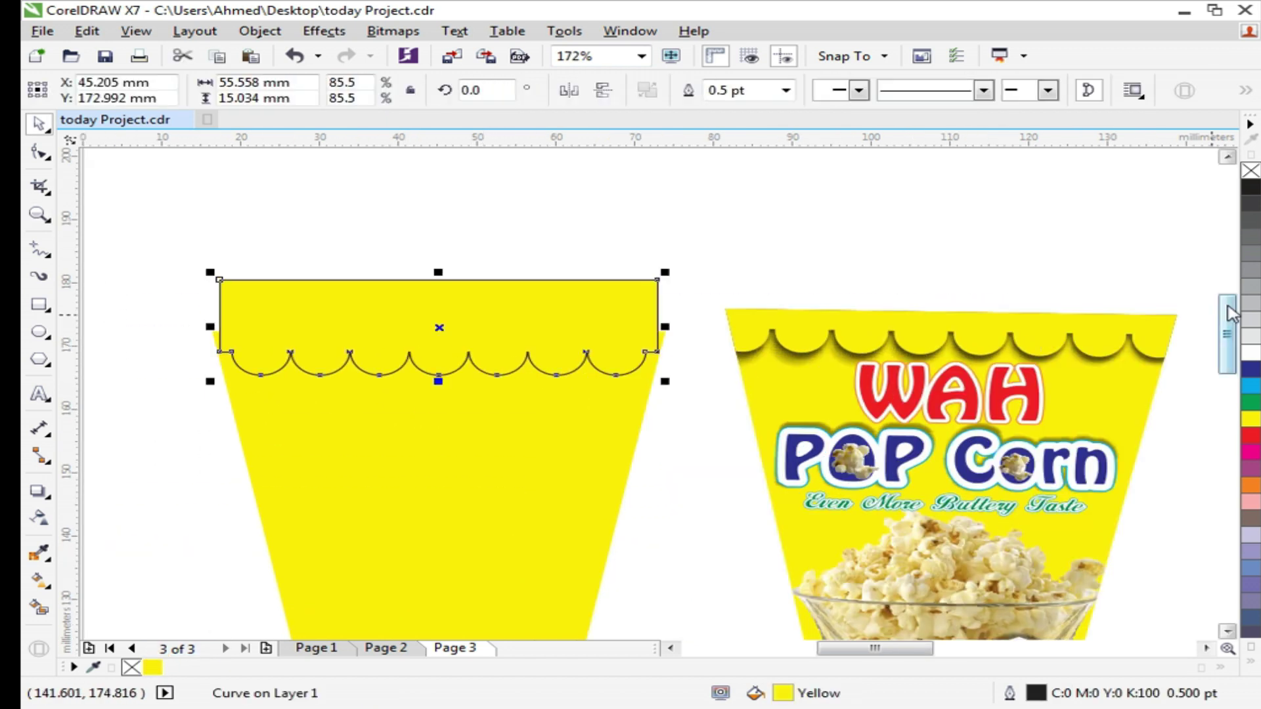
right_click(1250, 171)
left_click(794, 235)
Enlarge the strip from its center to about 62 mm wide and give it a downward drop shadow with a feather of 5
left_click(612, 332)
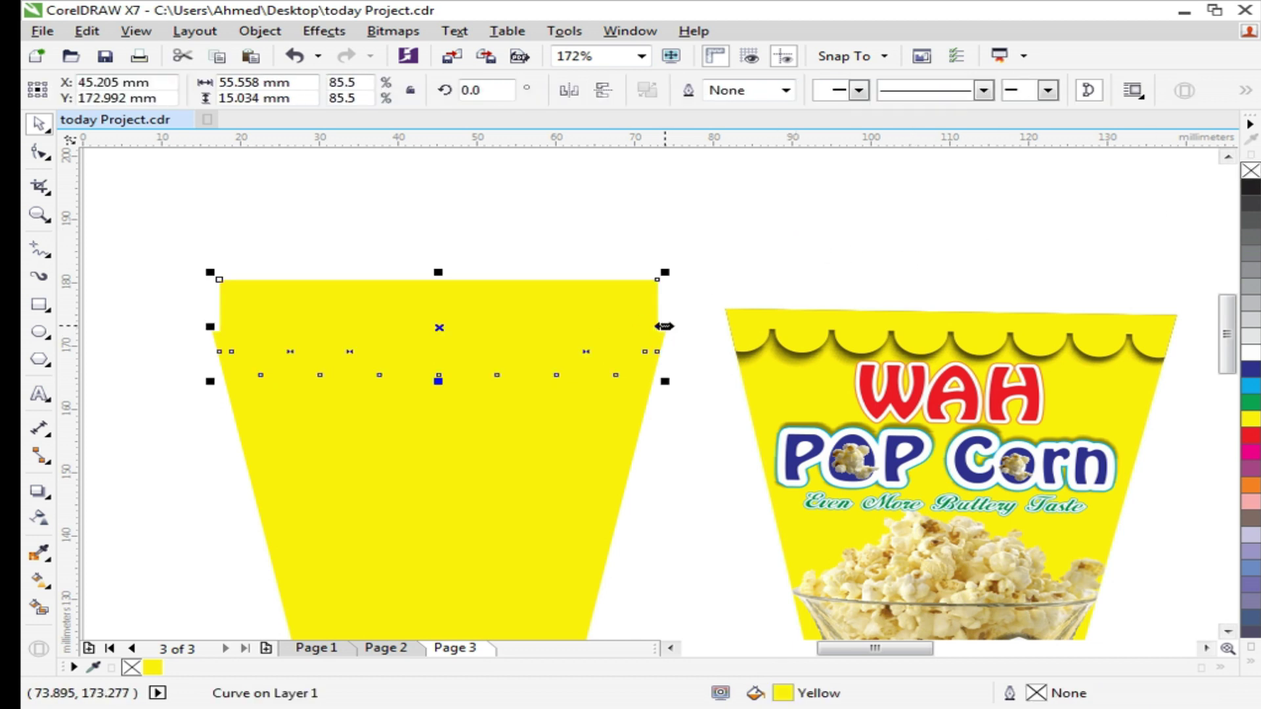
left_click_drag(667, 272, 694, 264)
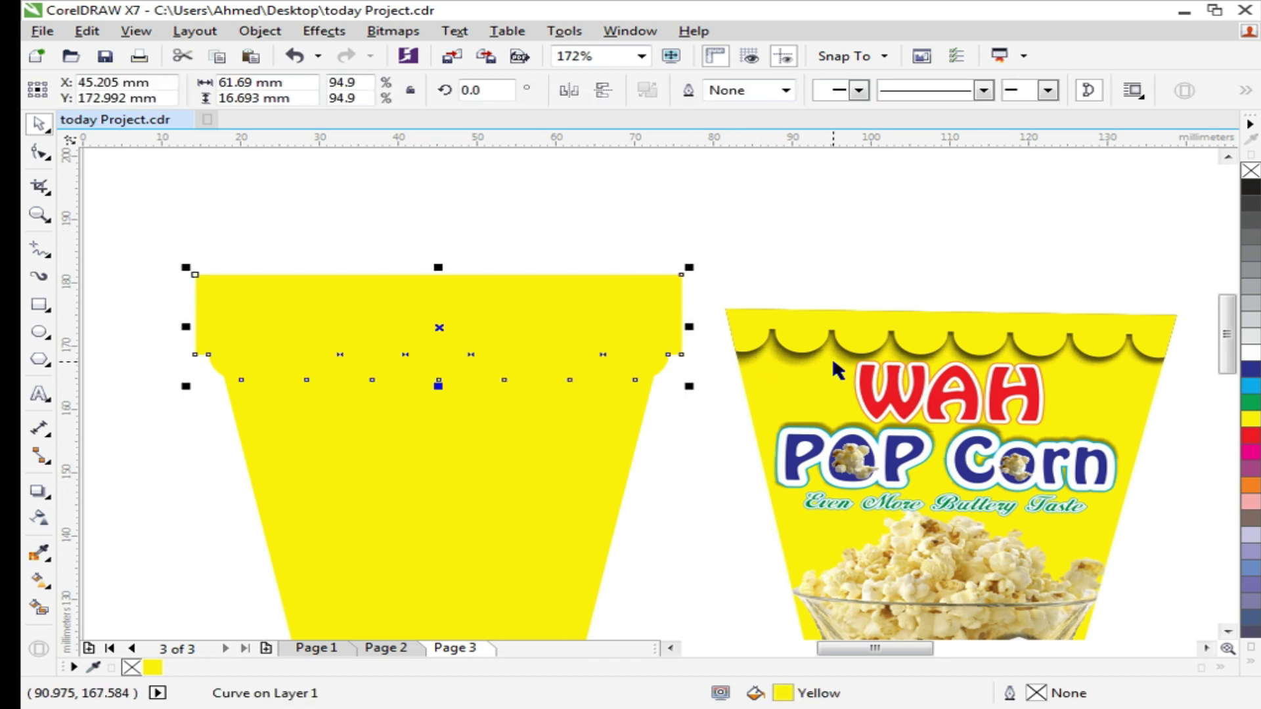
left_click(39, 491)
left_click_drag(438, 273, 453, 395)
left_click_drag(453, 391, 438, 379)
left_click_drag(771, 91, 716, 99)
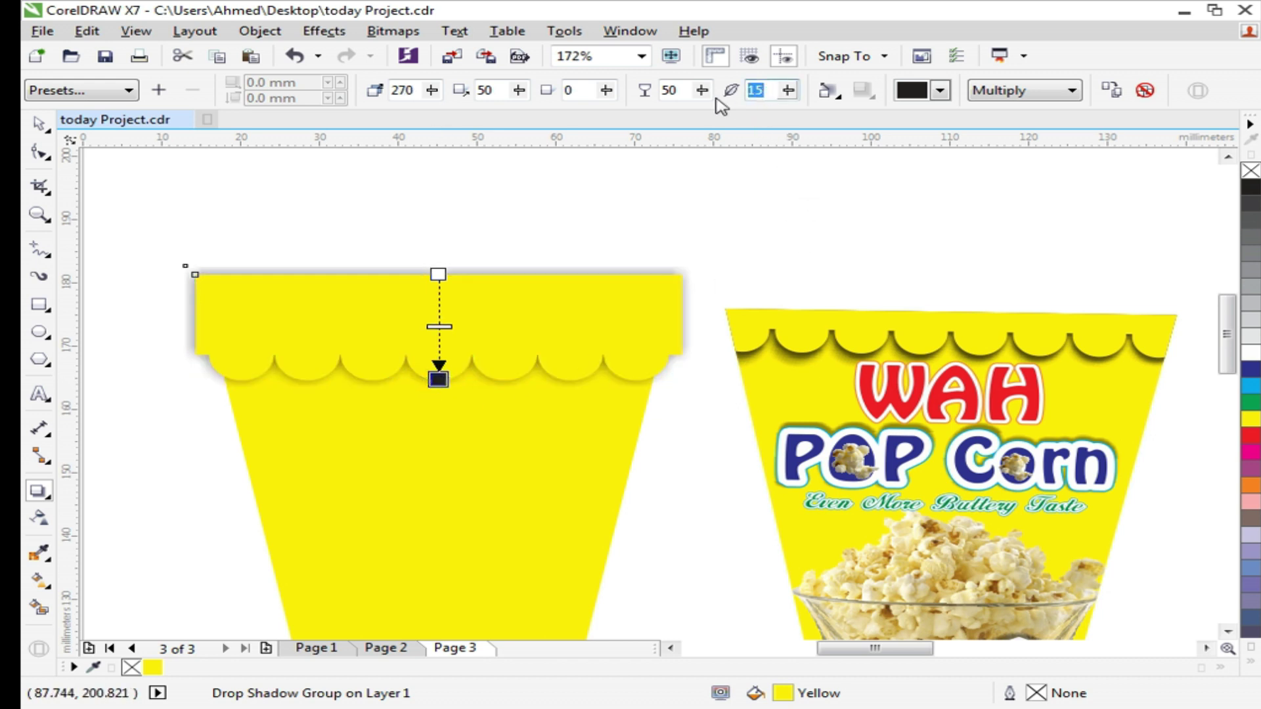
type("5")
key("Return")
left_click_drag(438, 380, 439, 387)
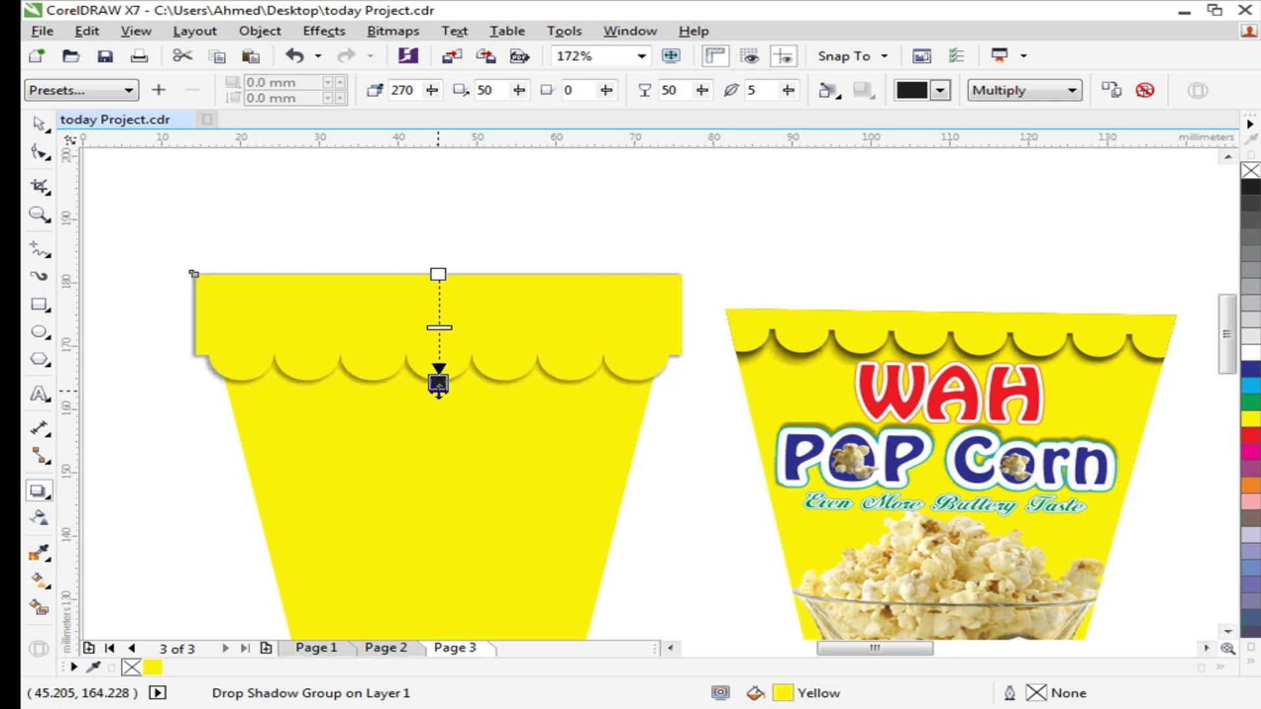
PowerClip the shadowed scalloped strip inside the yellow trapezoid
key("space")
right_click(497, 296)
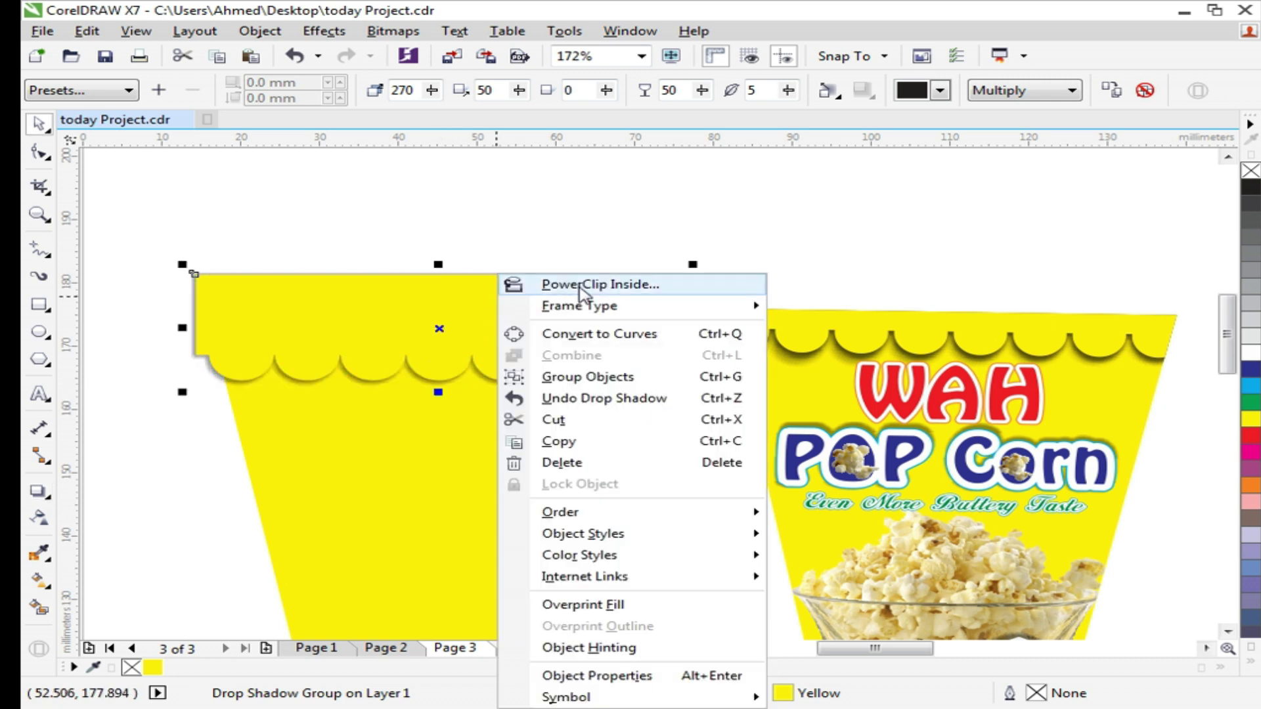
left_click(579, 289)
left_click(509, 447)
left_click_drag(525, 411, 461, 350)
key("ctrl+z")
scroll(518, 293, "down", 2)
Copy the red WAH text from the reference pack onto the new trapezoid below the scalloped edge
key("z")
left_click_drag(310, 254, 819, 490)
key("space")
left_click(687, 397)
left_click(885, 337)
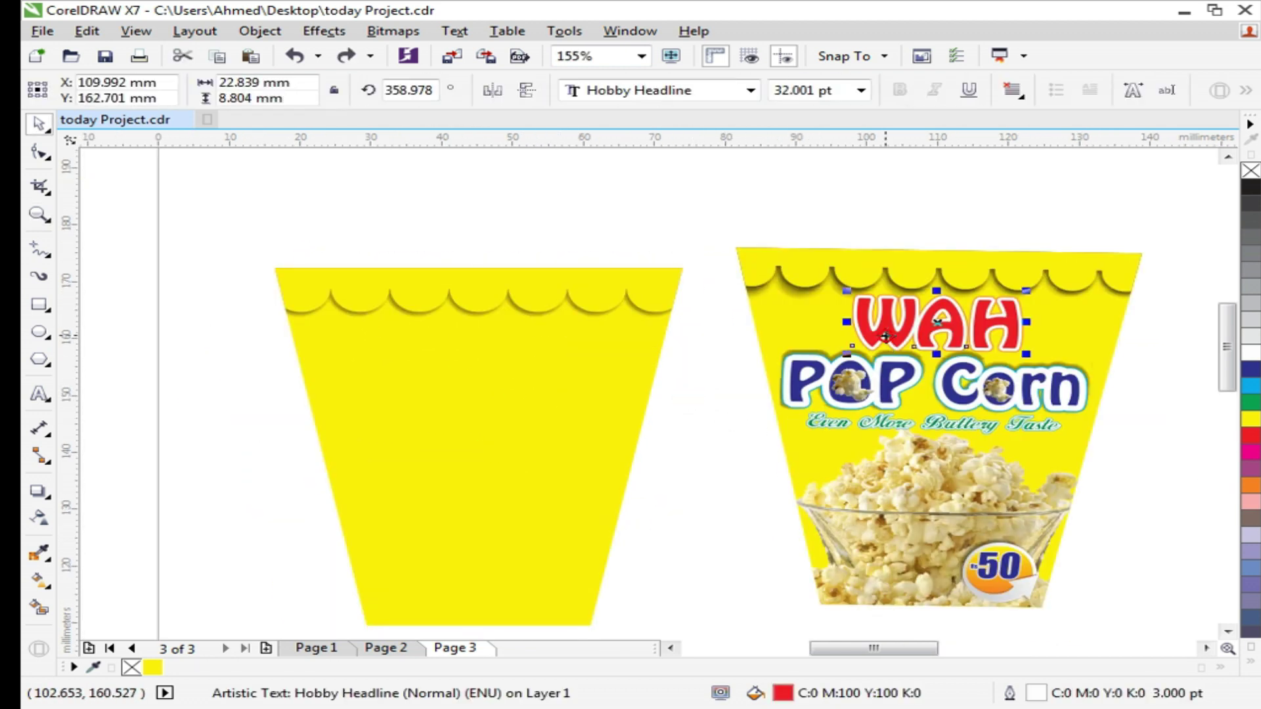
left_click_drag(891, 328, 420, 370)
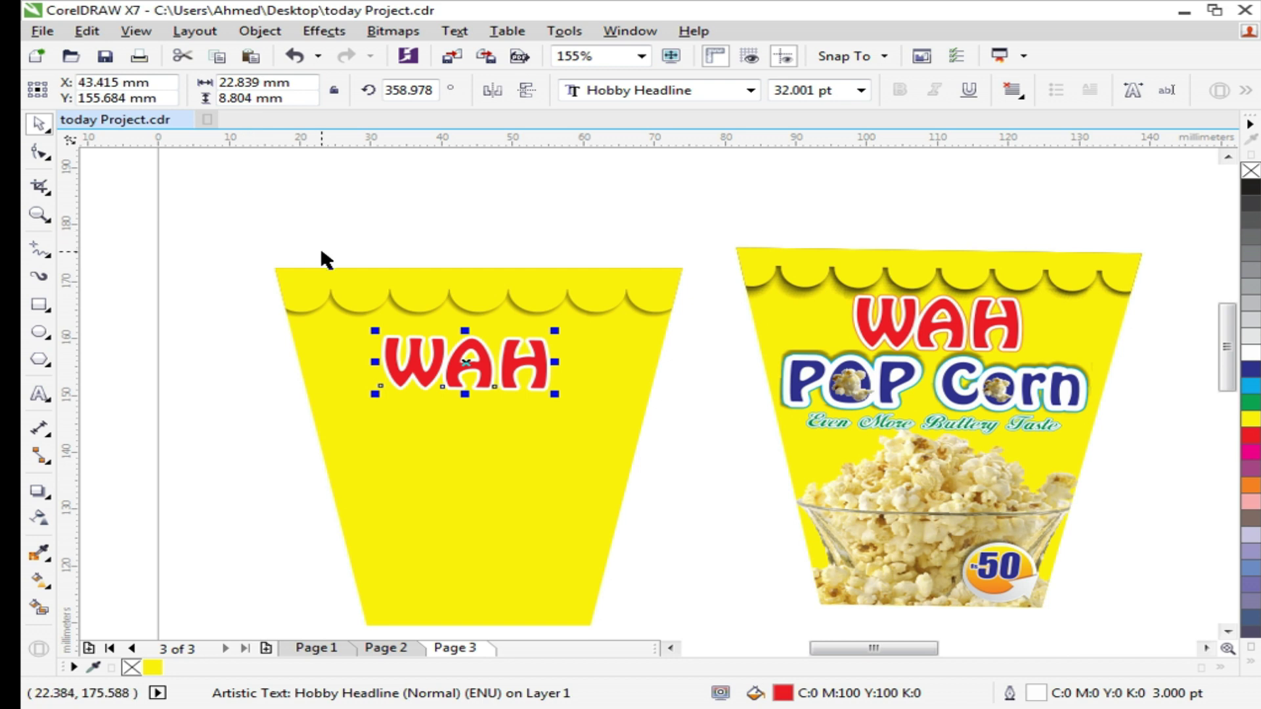
left_click(356, 240)
double_click(443, 369)
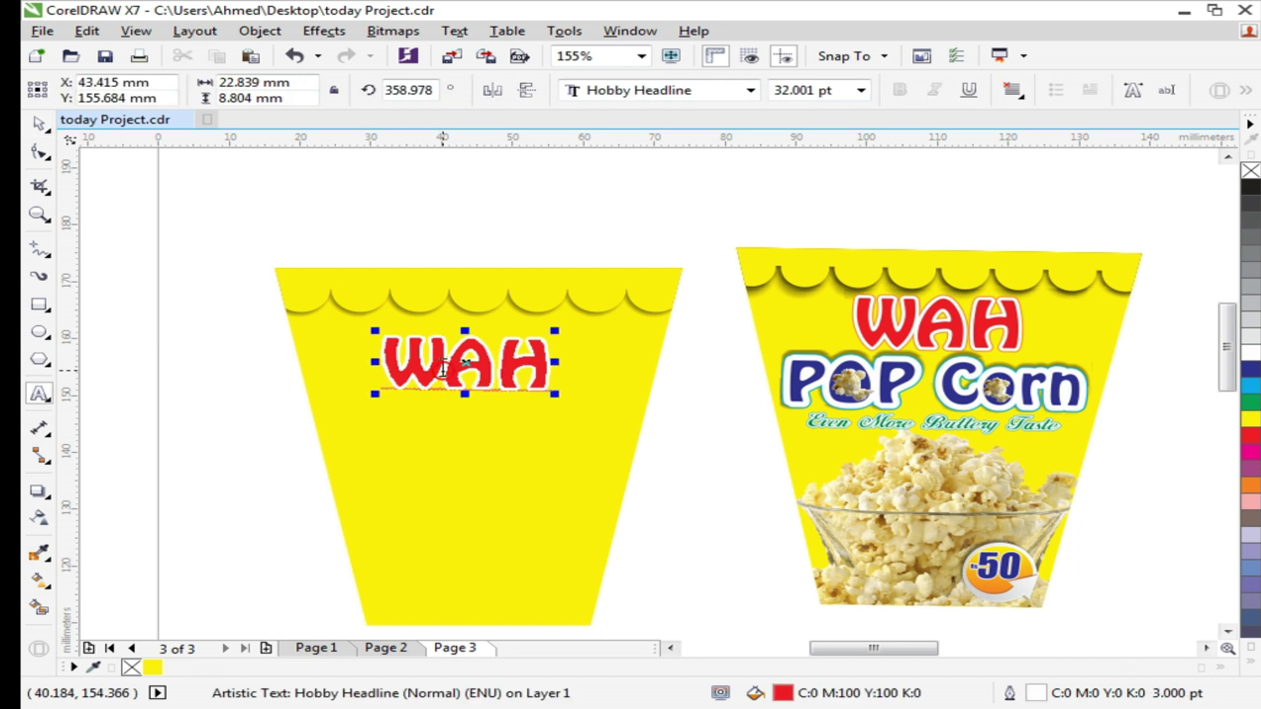
key("ctrl+space")
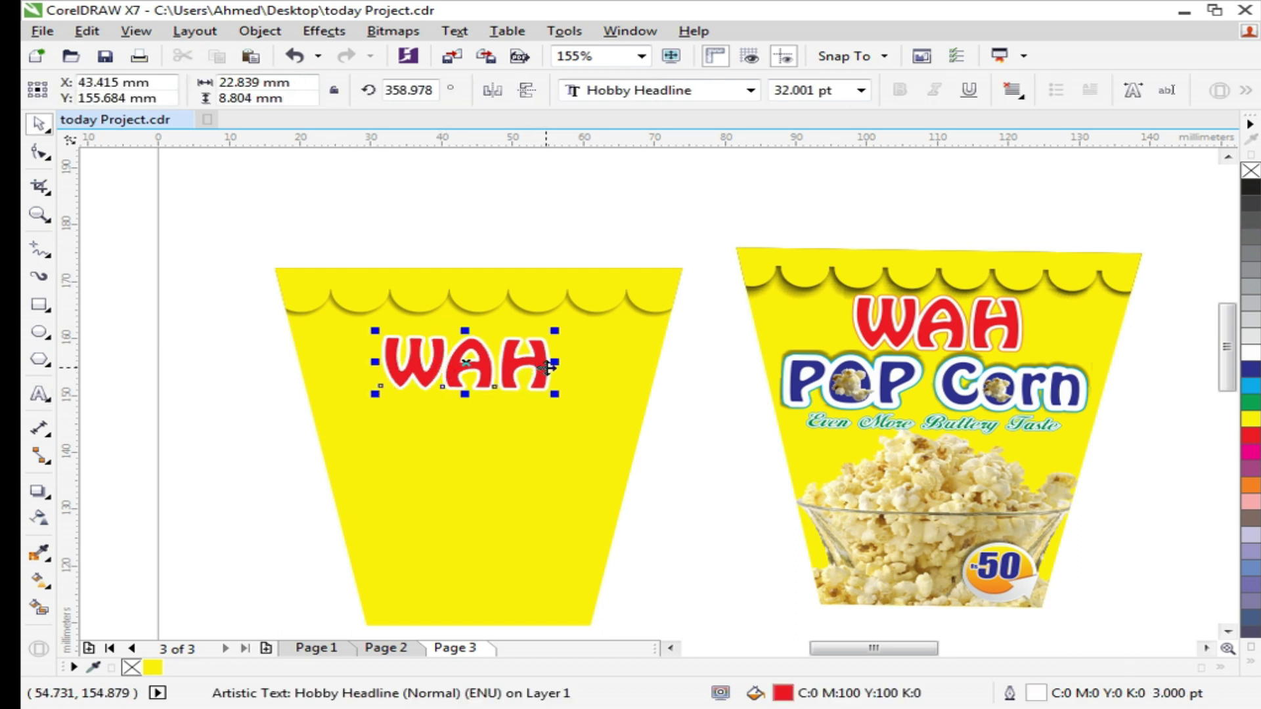
Duplicate the WAH text directly below itself and replace the copy's wording with POP CORN
left_click_drag(551, 365, 528, 429)
right_click(527, 431)
key("F8")
key("ctrl+a")
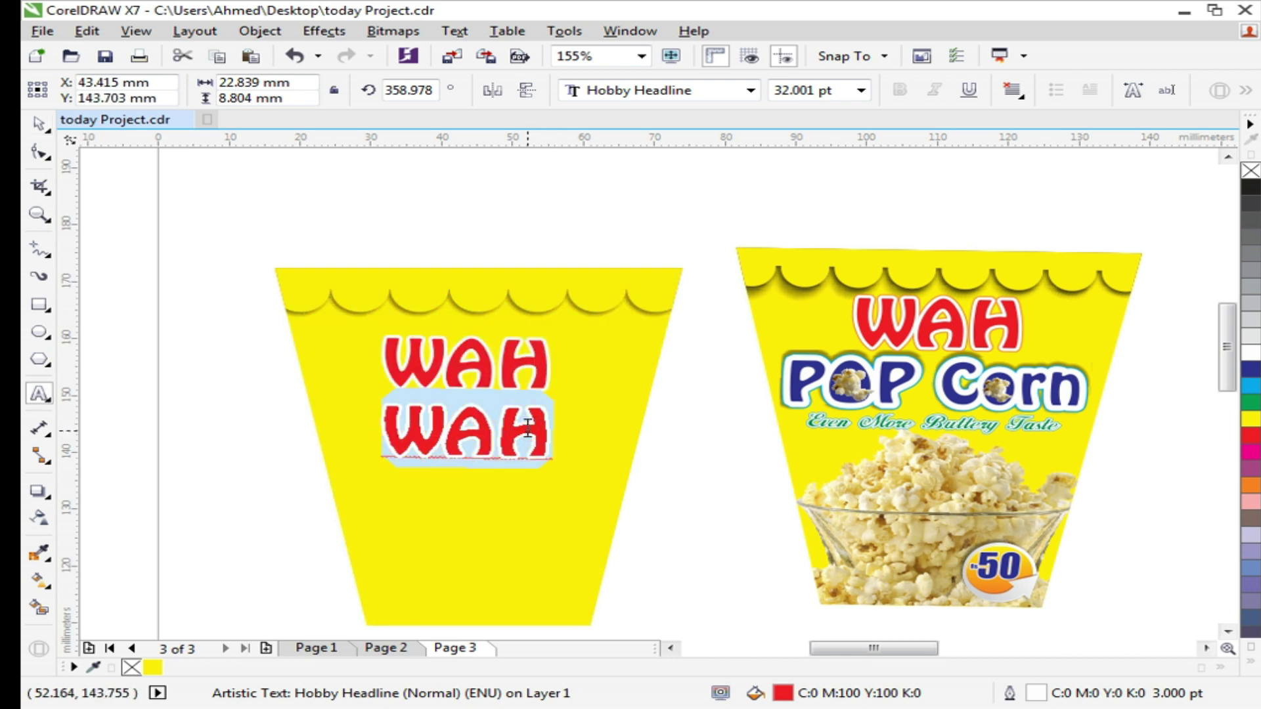
type("PO")
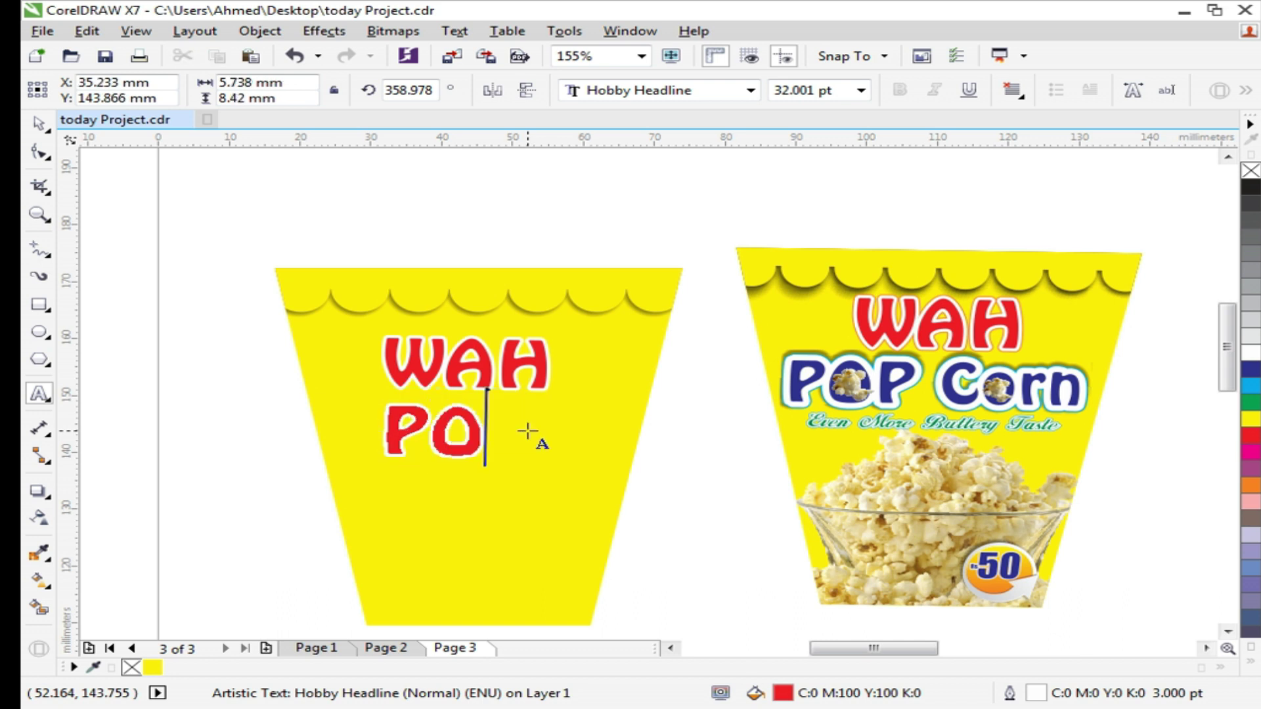
type("P CORN")
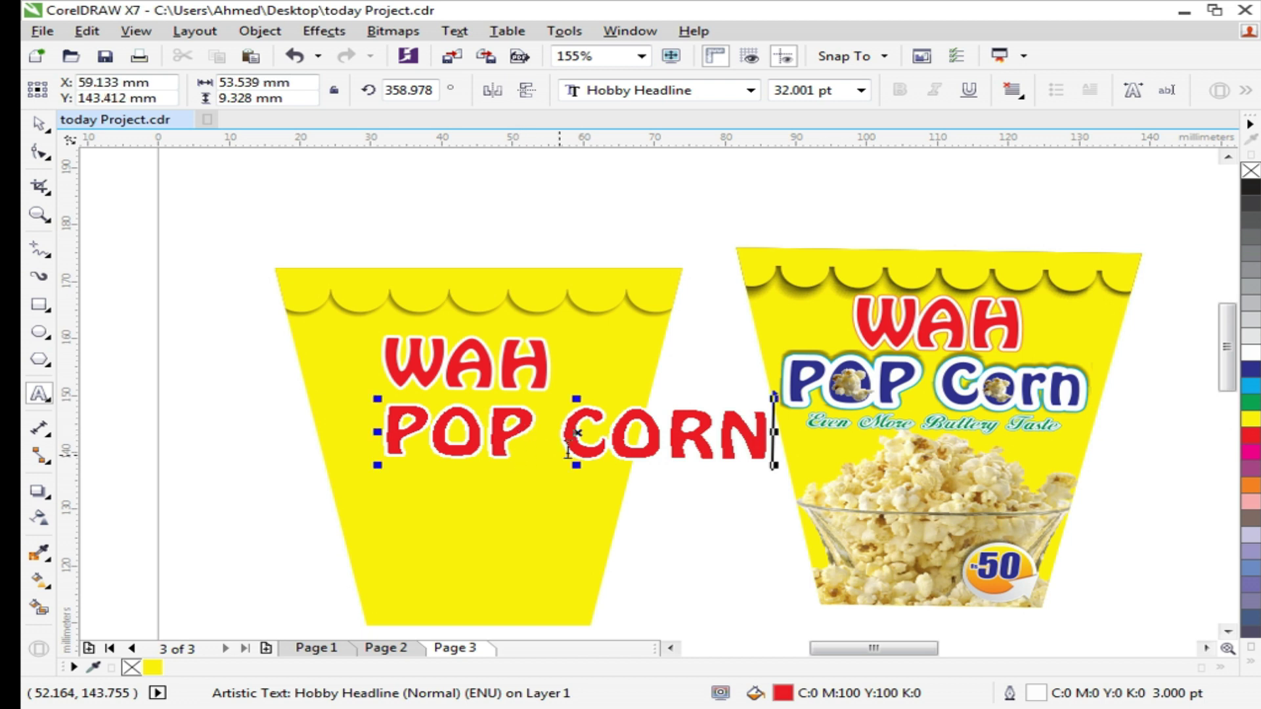
Change the word CORN to Title Case
left_click_drag(576, 437, 775, 441)
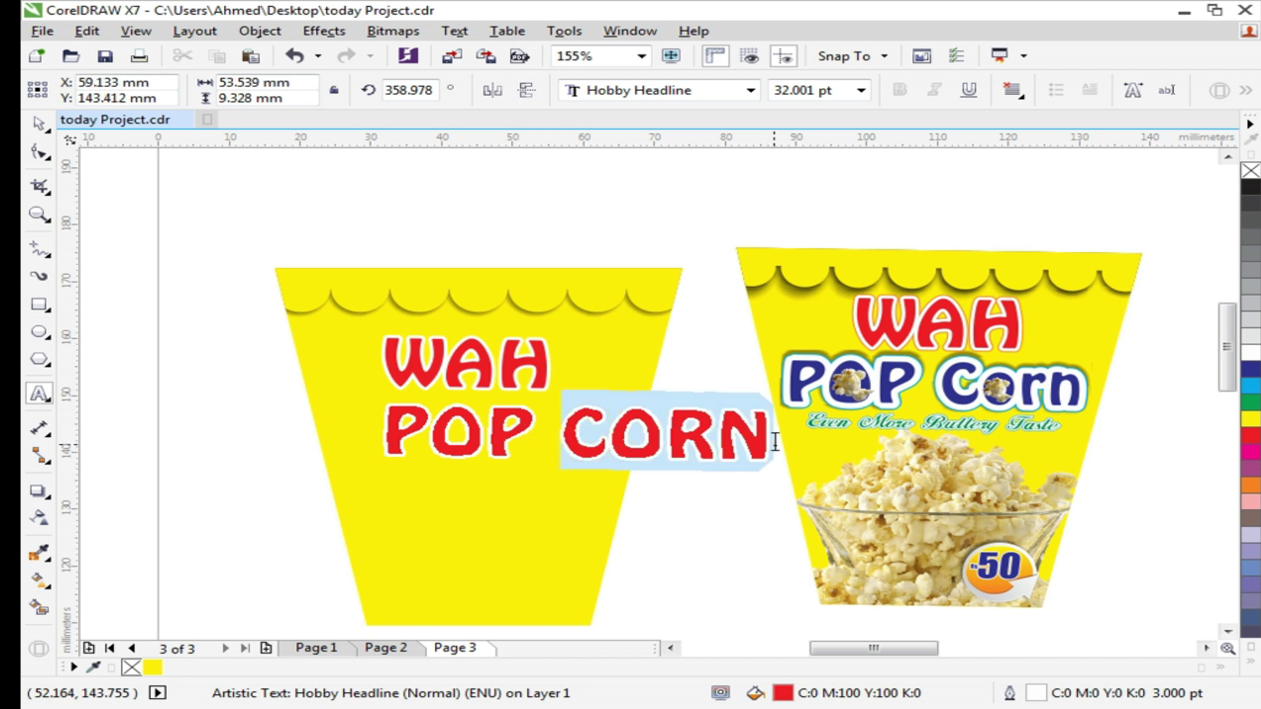
left_click(598, 433)
left_click_drag(563, 436, 775, 438)
key("shift+F3")
key("alt+t")
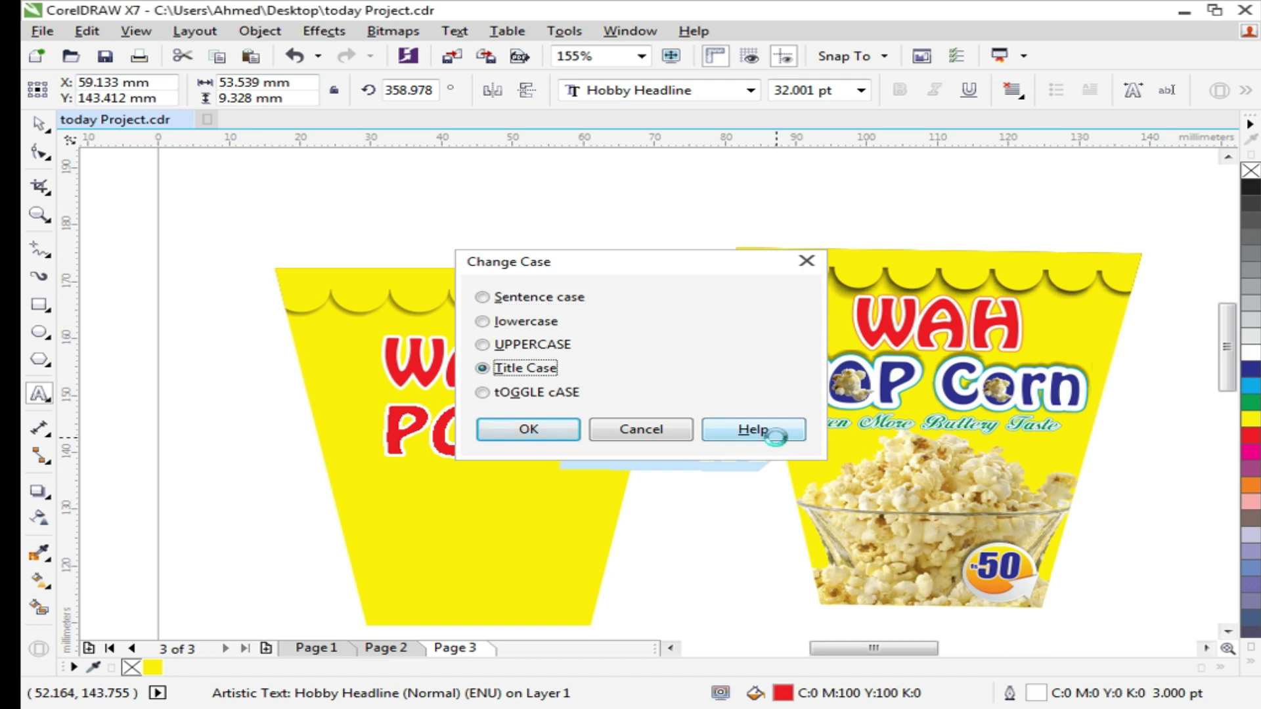
key("Return")
key("ctrl+space")
Scale the POP Corn text to about 41 mm wide and position it just below WAH
key("z")
left_click_drag(212, 253, 1233, 497)
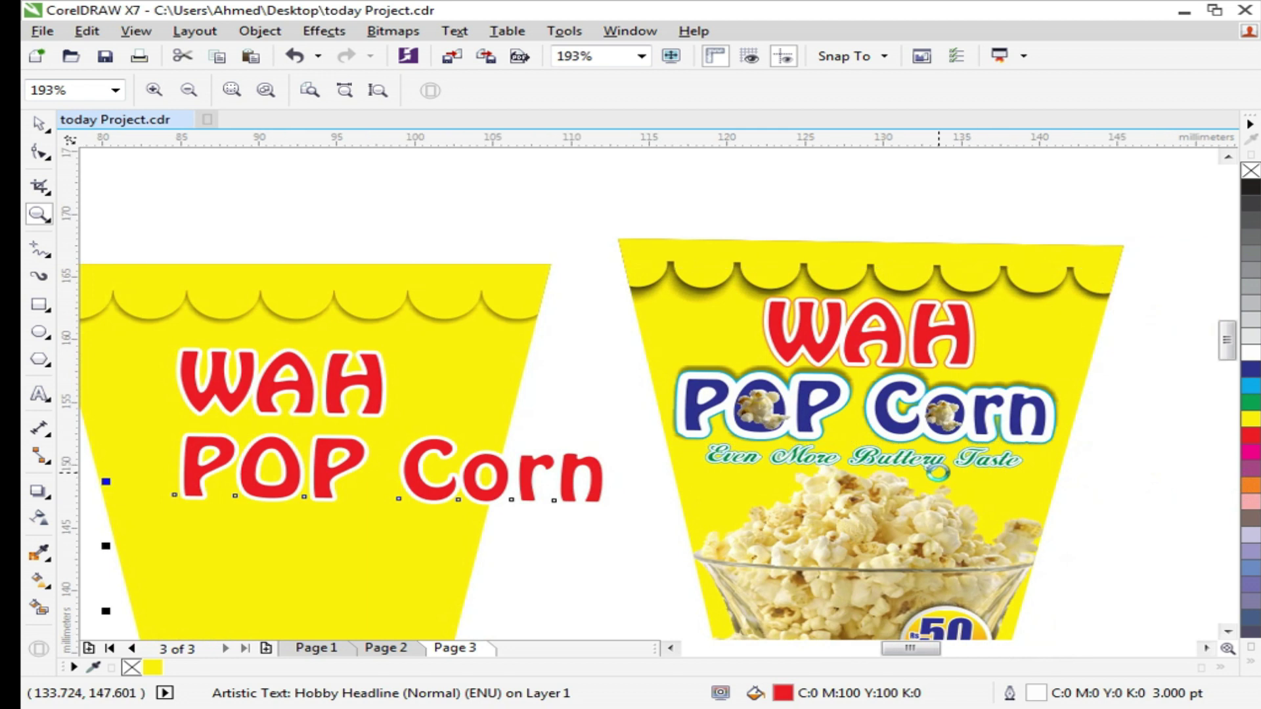
key("ctrl+space")
scroll(930, 316, "down", 4)
key("F2")
left_click_drag(493, 278, 831, 395)
left_click_drag(954, 453, 767, 486)
left_click_drag(653, 520, 557, 467)
left_click_drag(678, 510, 786, 567)
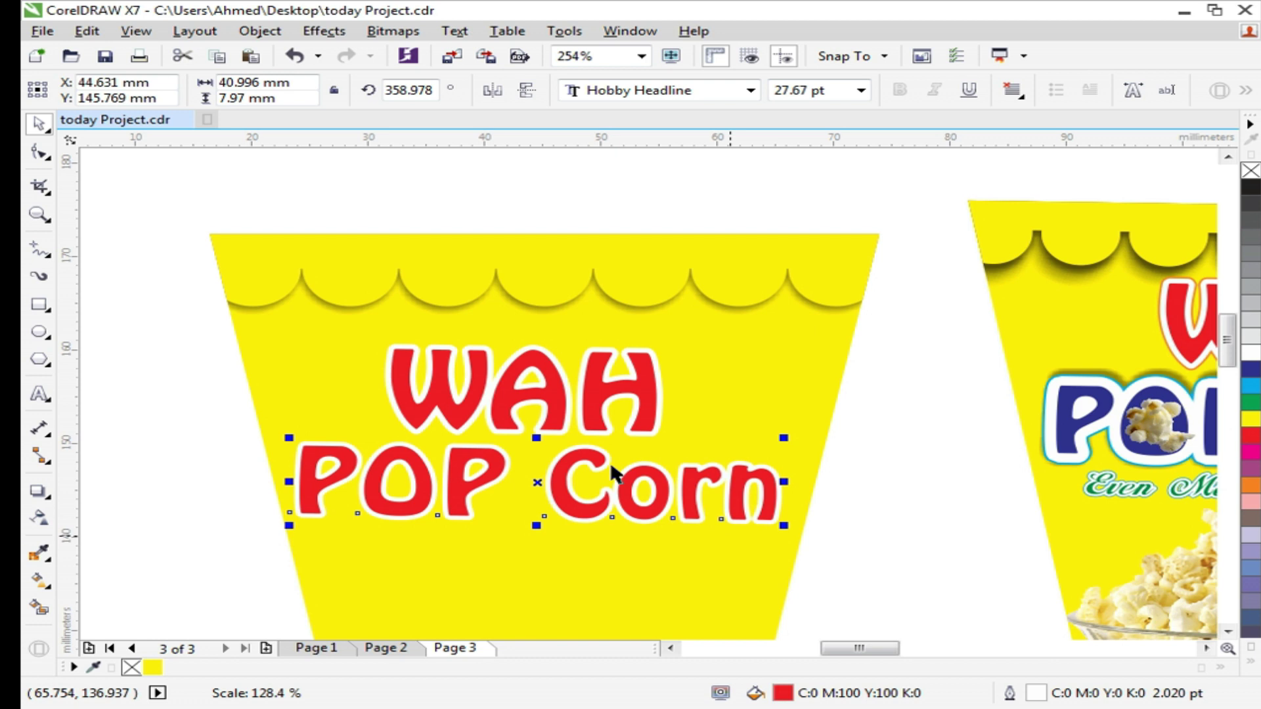
Center POP Corn under WAH and center the two grouped texts horizontally on the yellow trapezoid
left_click(607, 390, "shift")
key("c")
key("ctrl+g")
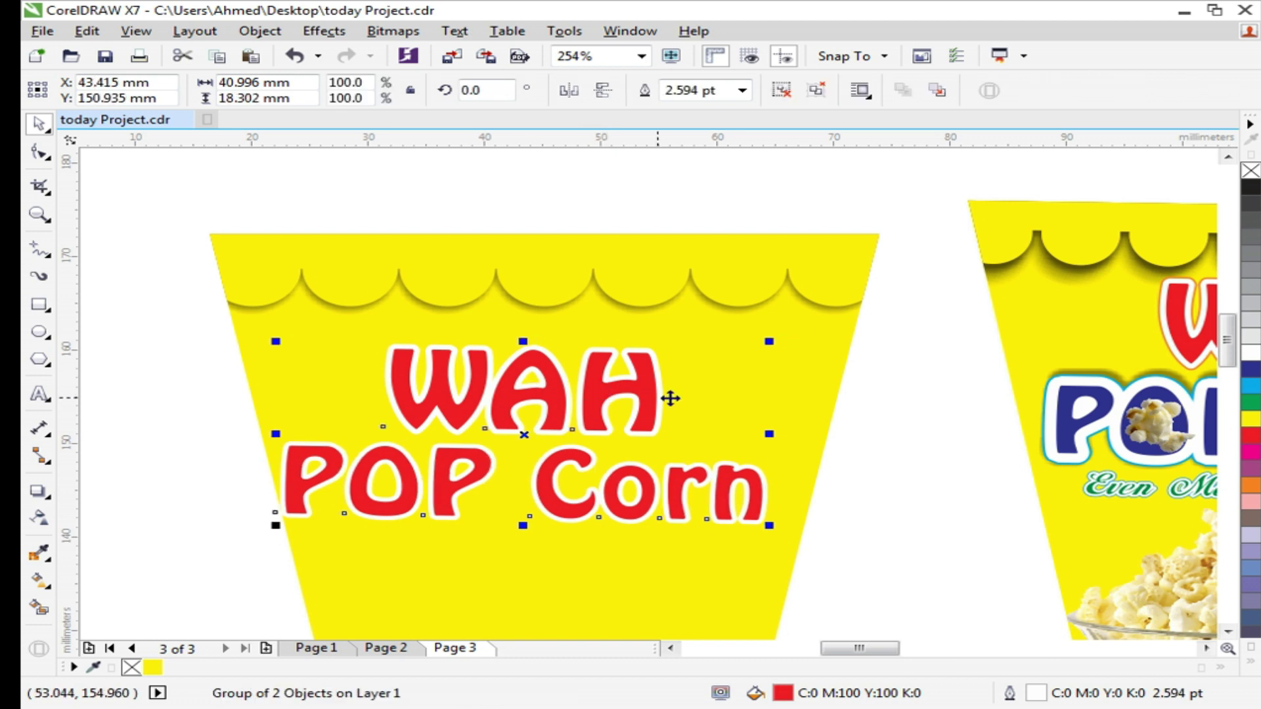
left_click(767, 356, "shift")
key("c")
left_click(878, 518)
Fill only the POP Corn text within the group with dark blue
scroll(525, 252, "down", 1)
key("z")
left_click_drag(264, 226, 1036, 457)
key("space")
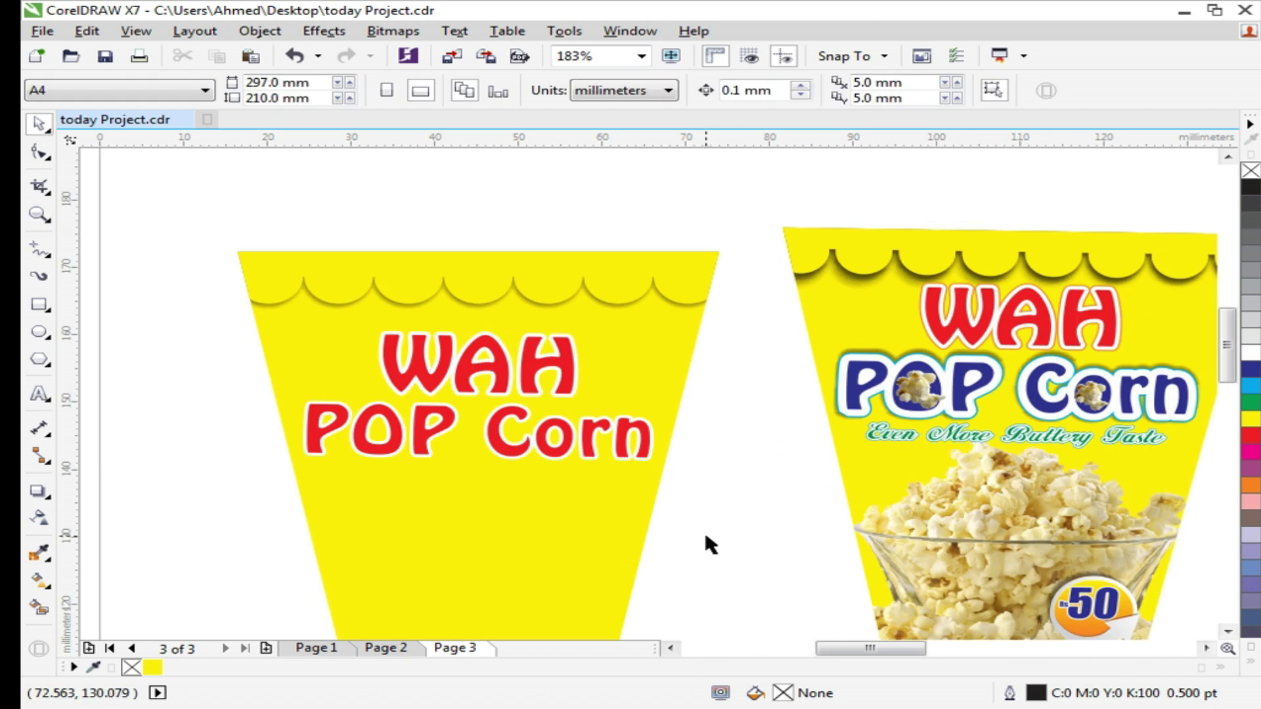
left_click(629, 422, "ctrl")
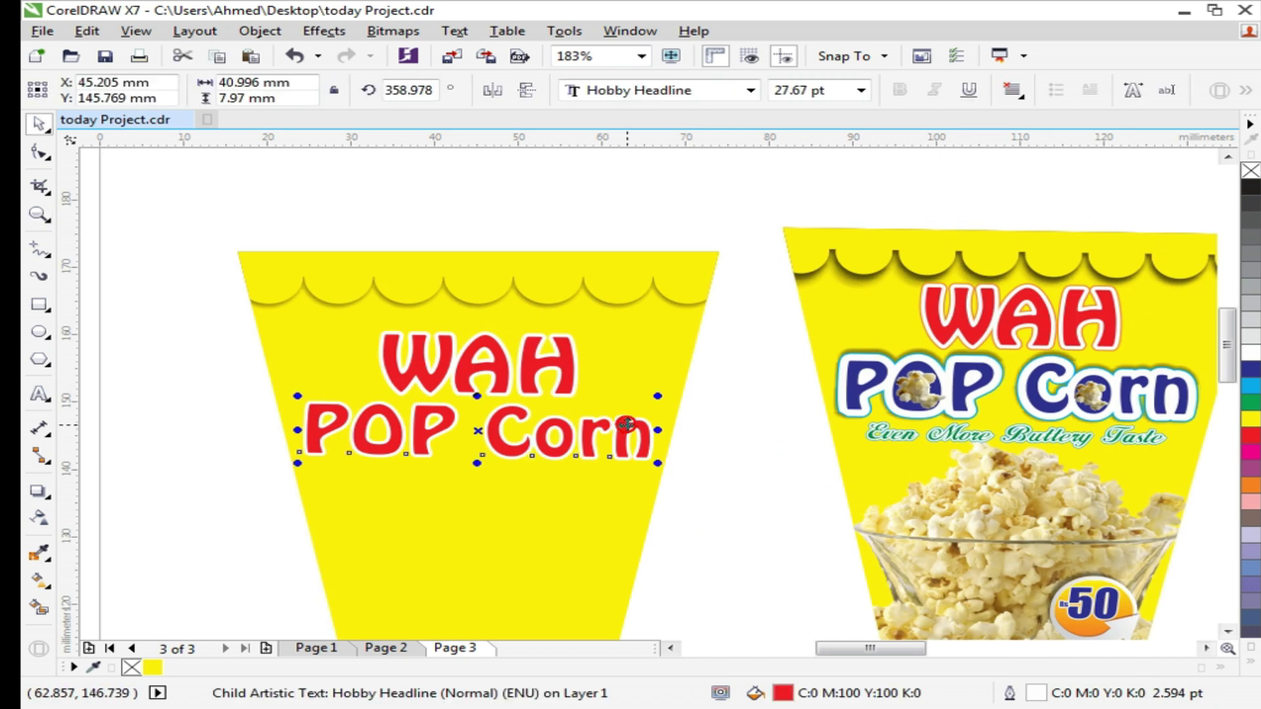
left_click(1250, 370)
Examine the white, orange and blue outlines around the WAH and POP Corn lettering in the finished reference design
left_click(719, 439)
key("z")
left_click_drag(811, 341, 1175, 453)
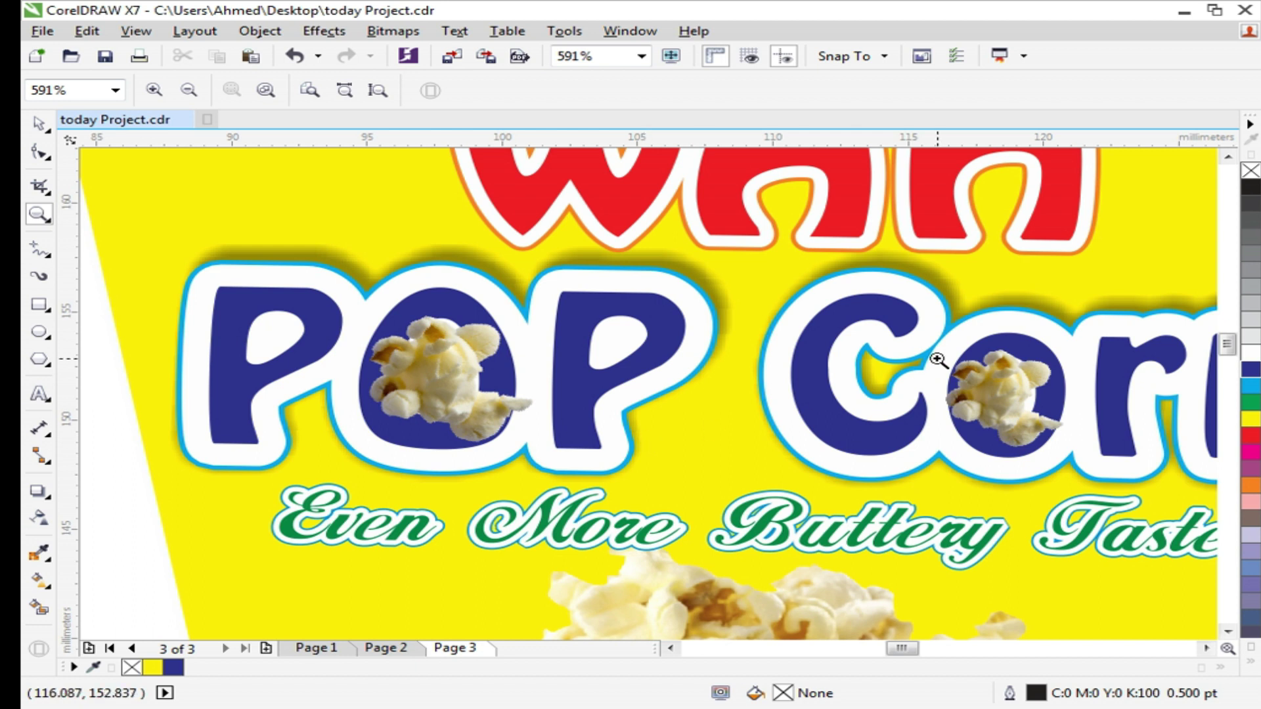
right_click(957, 395)
left_click_drag(687, 208, 865, 335)
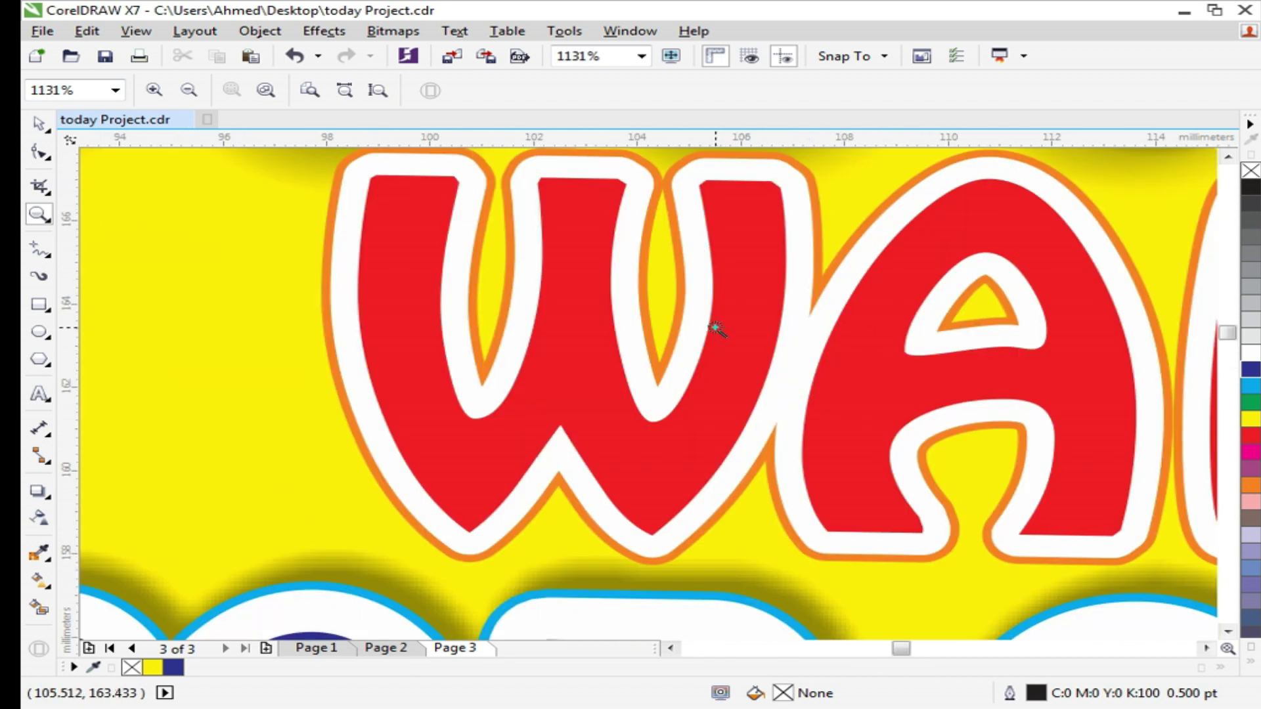
right_click(893, 320)
right_click(897, 324)
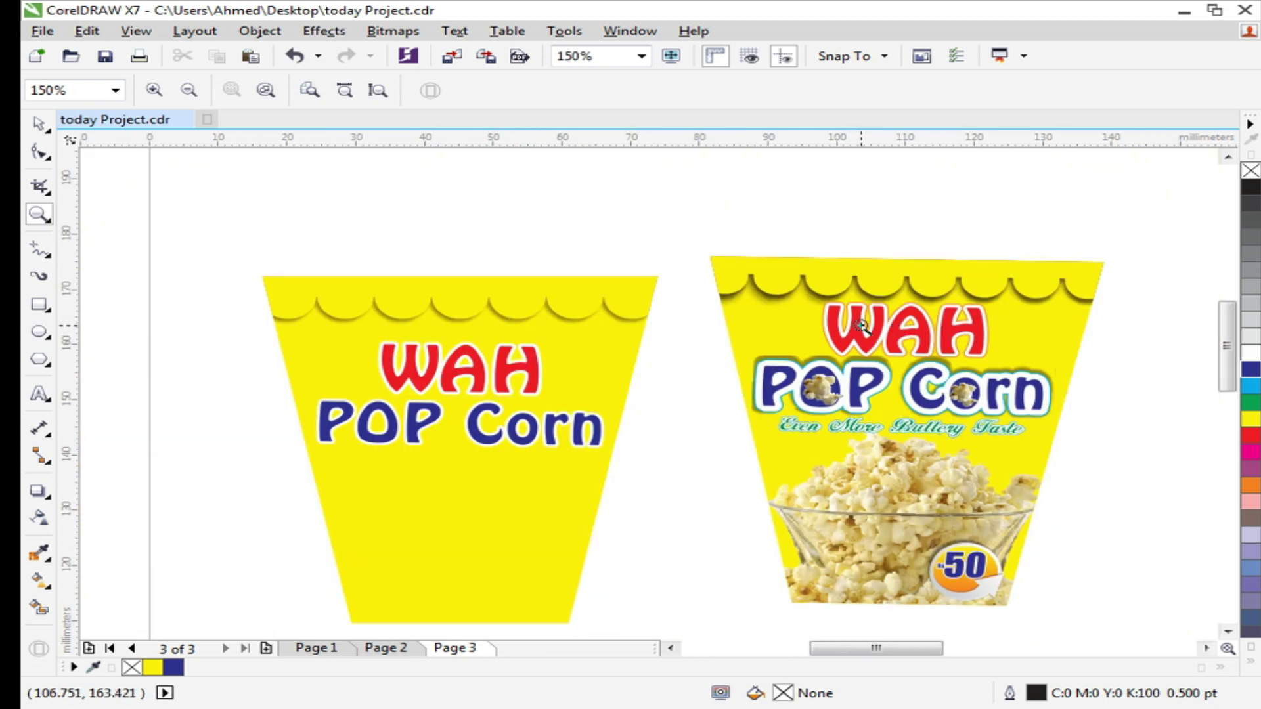
Set the outline width of the grouped WAH and POP Corn texts to 3 pt
left_click_drag(206, 296, 701, 484)
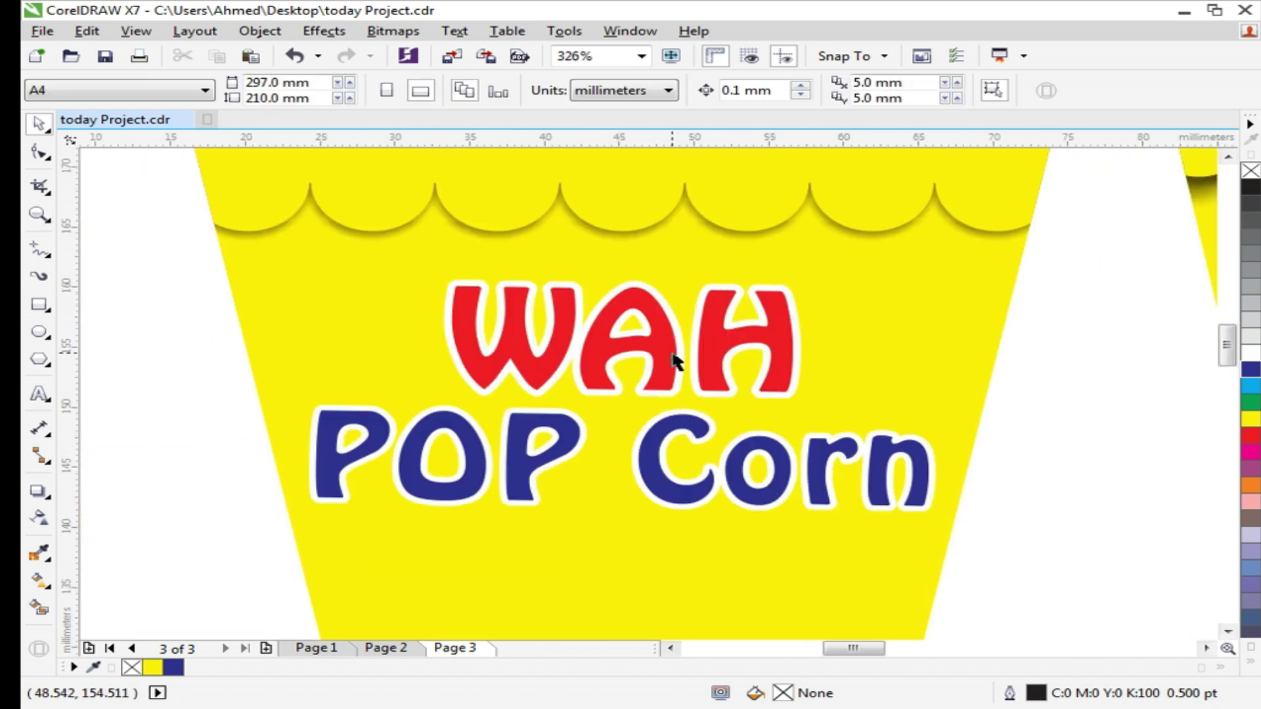
left_click(674, 357)
key("F12")
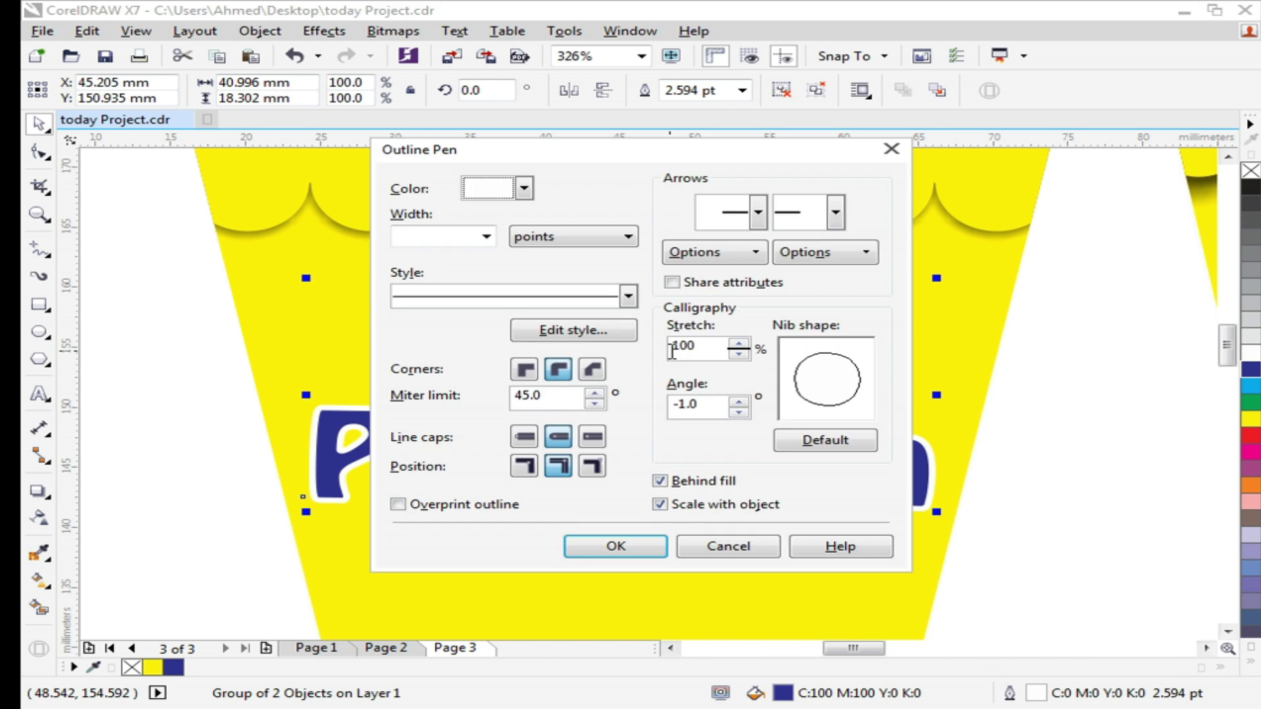
left_click(437, 234)
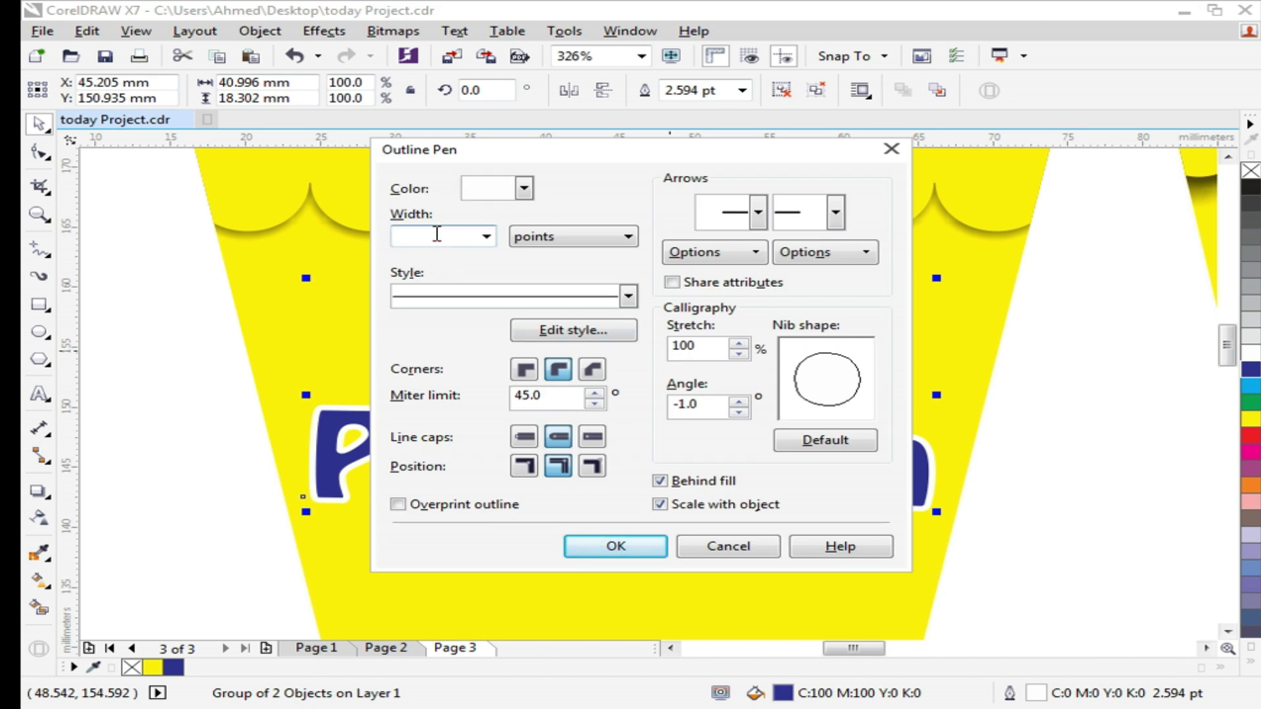
key("Return")
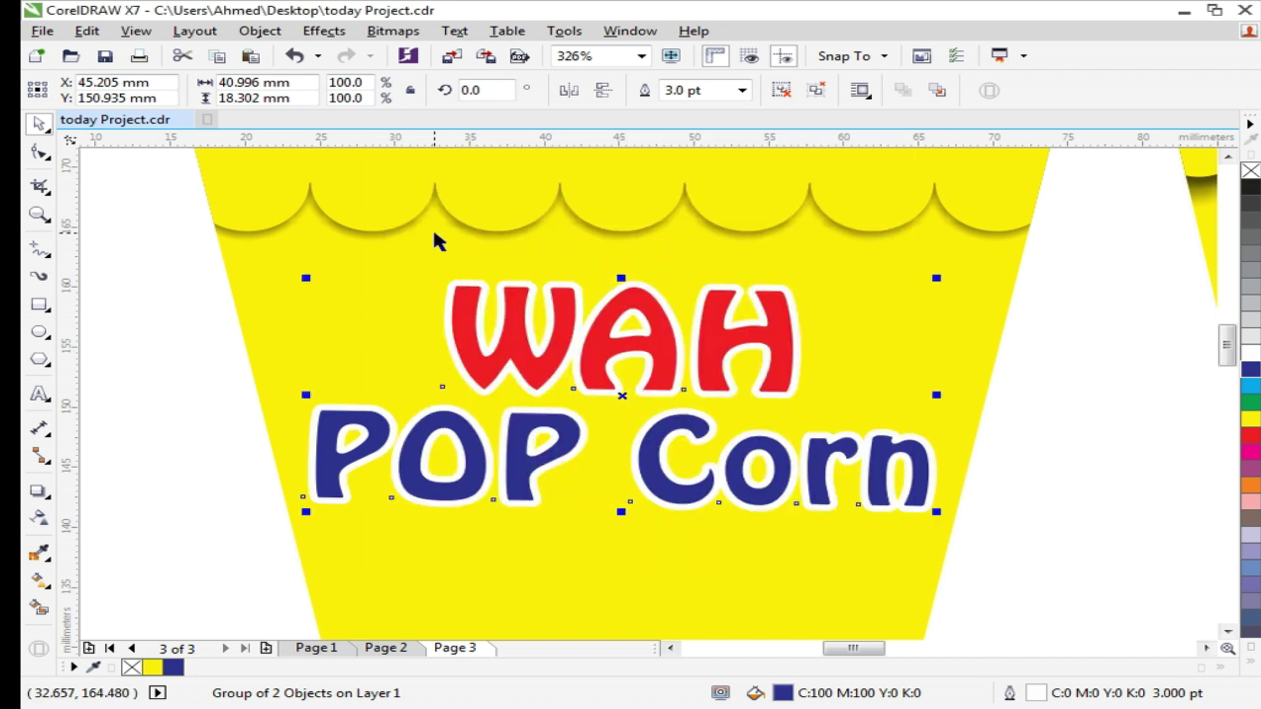
Give the grouped WAH and POP Corn texts a 5 pt outline with rounded corners and round line caps
key("F12")
left_click(559, 376)
left_click(559, 437)
left_click(615, 546)
key("F12")
left_click(453, 231)
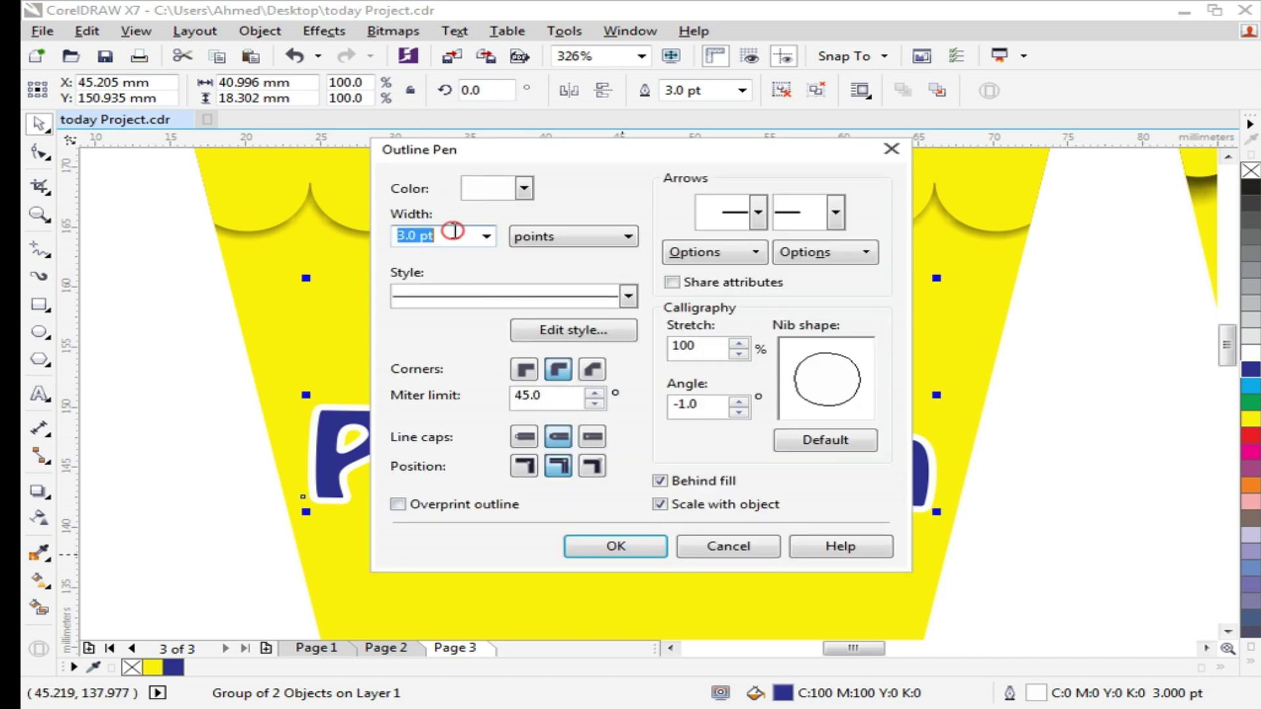
type("5")
key("Return")
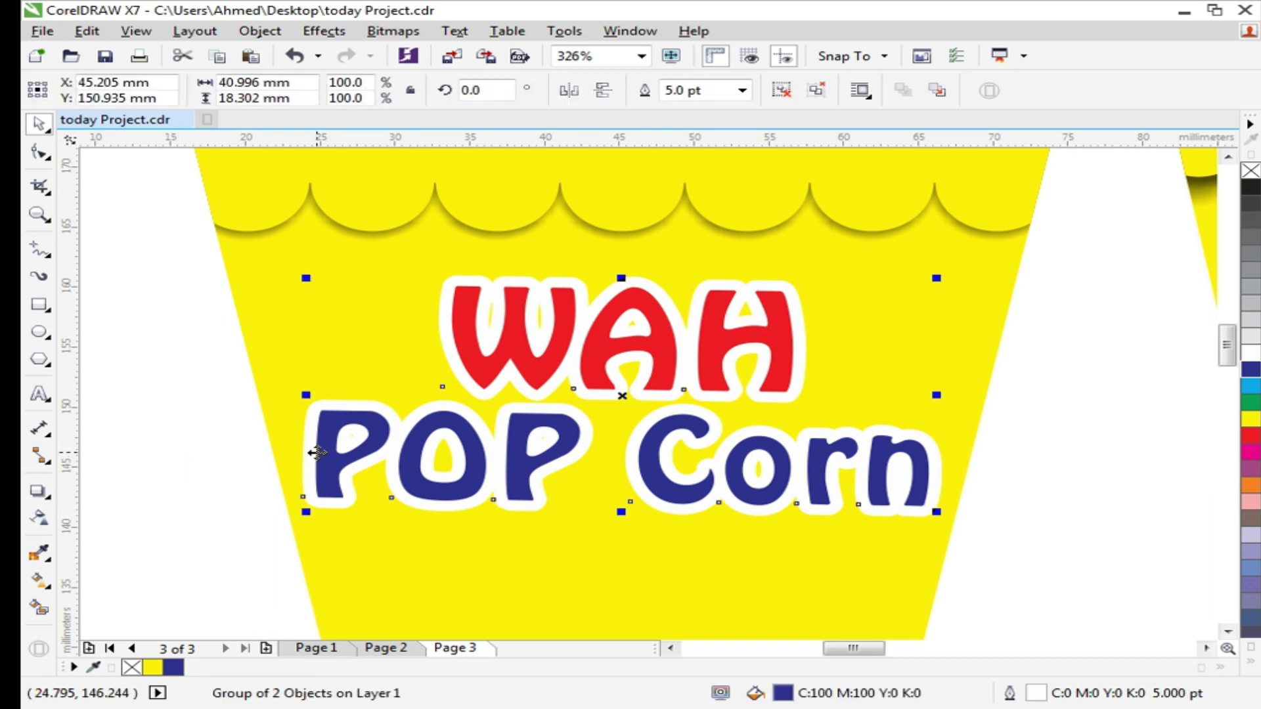
Ungroup the WAH and POP Corn texts, and try moving POP Corn on its own before undoing that move
key("ctrl+u")
left_click(222, 442)
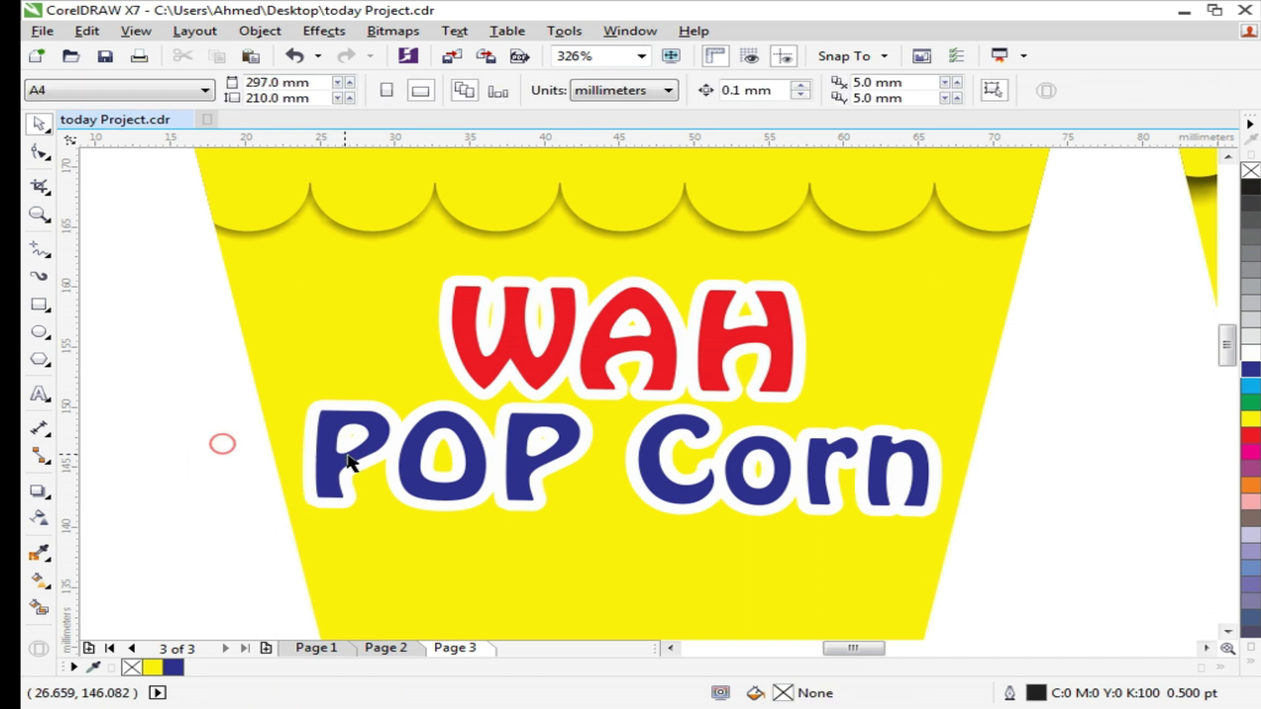
left_click(346, 455)
left_click(952, 617)
left_click_drag(768, 489, 775, 521)
key("ctrl+z")
Compare the reference lettering's outlines with the recreated WAH text and check its outline pen settings
scroll(447, 372, "down", 2)
key("z")
left_click_drag(754, 267, 1163, 432)
key("space")
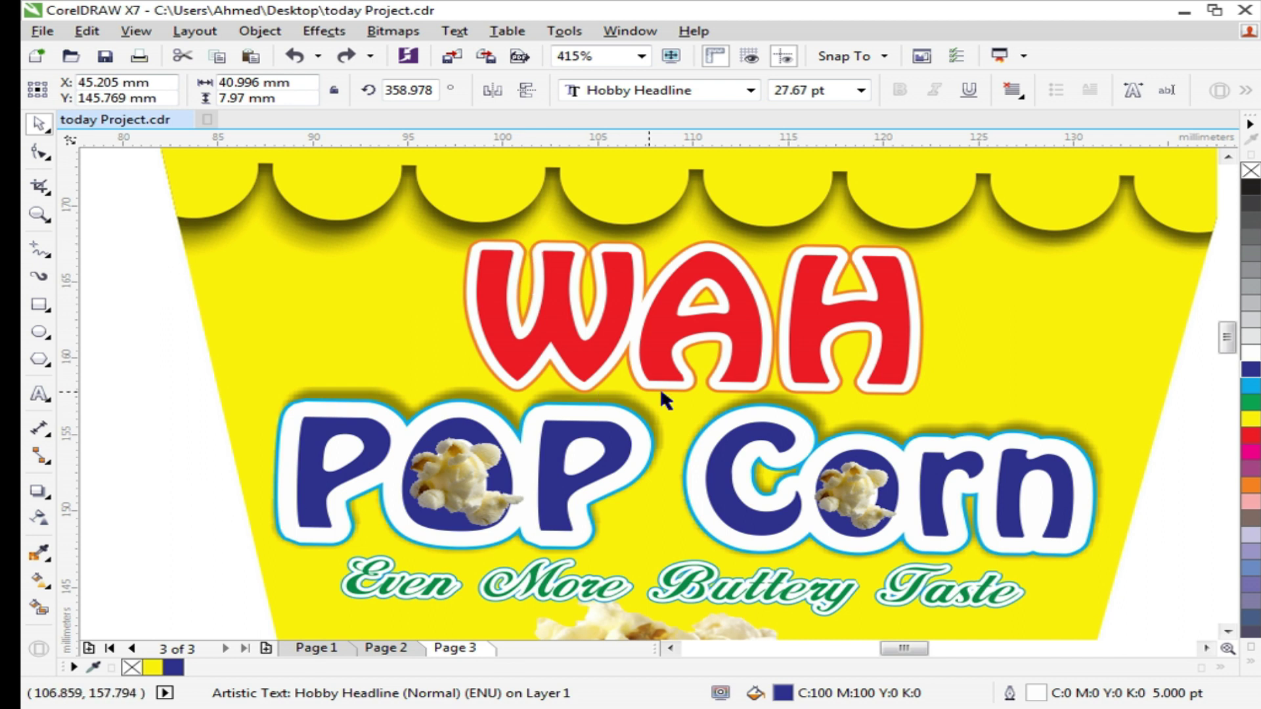
scroll(931, 351, "down", 1)
scroll(535, 349, "down", 1)
key("z")
left_click_drag(396, 326, 720, 431)
key("space")
left_click(653, 341)
scroll(700, 293, "up", 1)
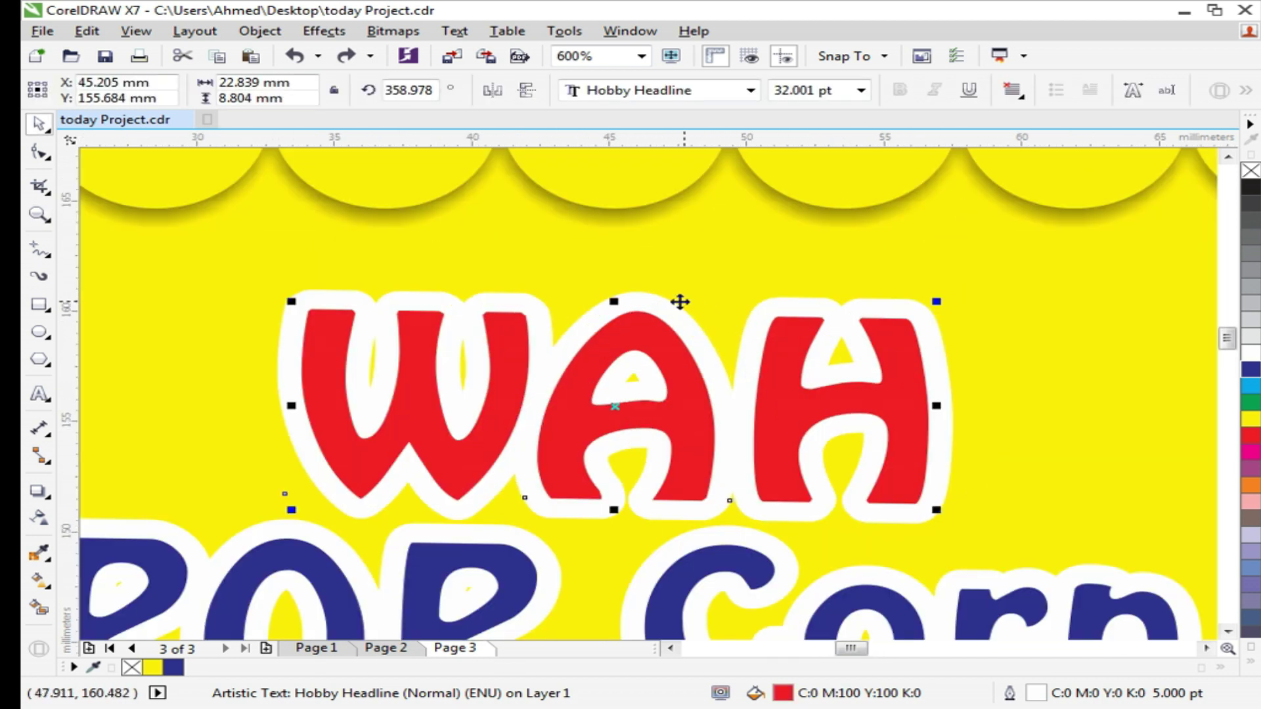
key("F12")
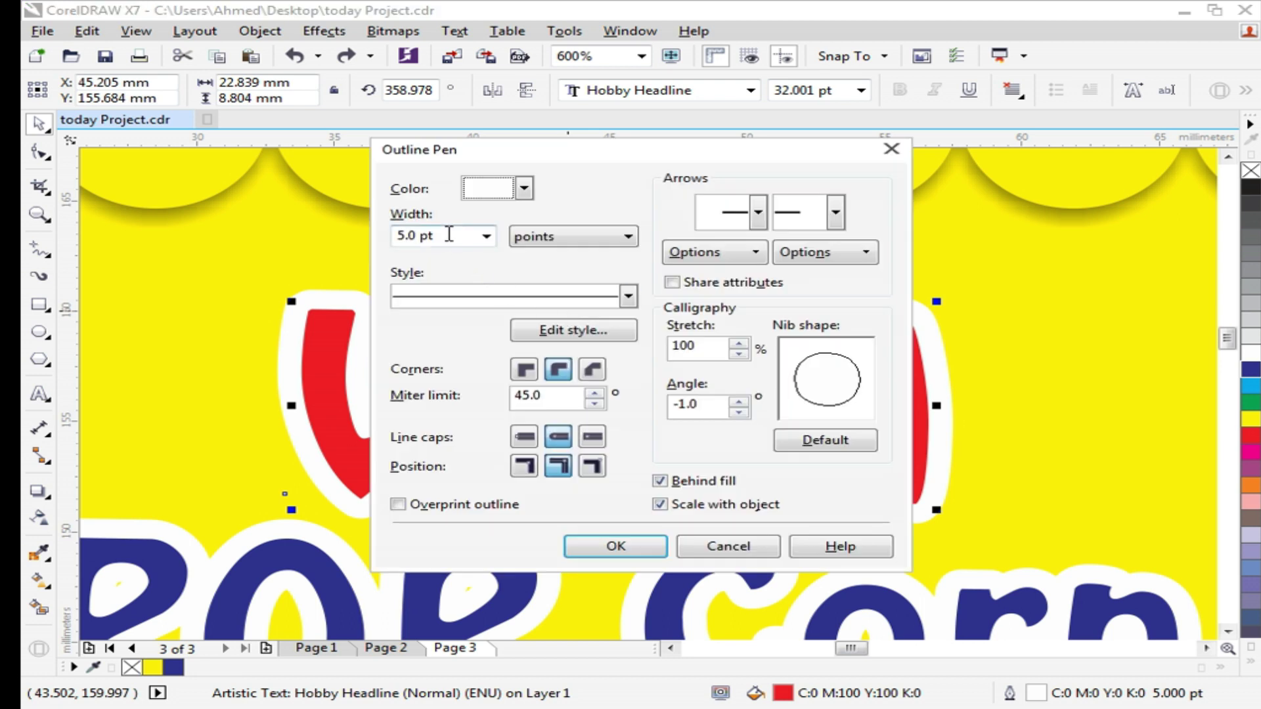
left_click(642, 548)
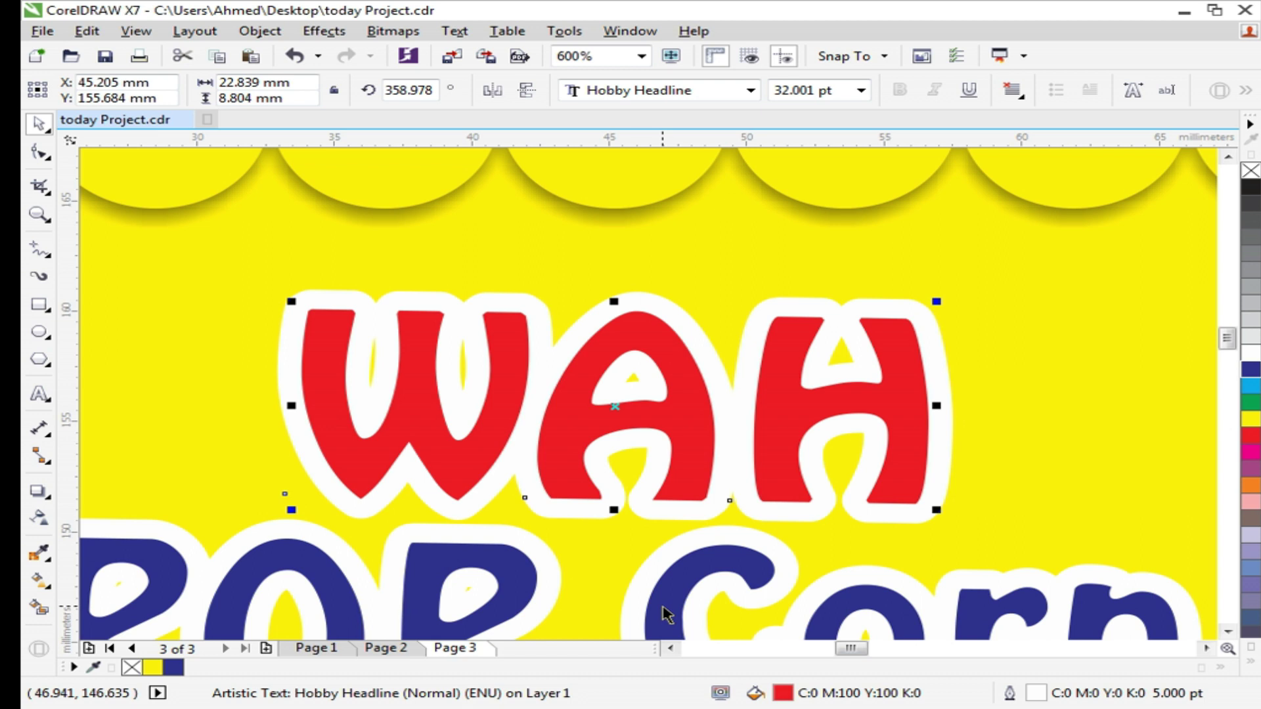
Duplicate the WAH text in place, testing the copy by dragging it aside and undoing that move
left_click_drag(678, 416, 937, 412)
key("ctrl+z")
left_click_drag(653, 422, 851, 391)
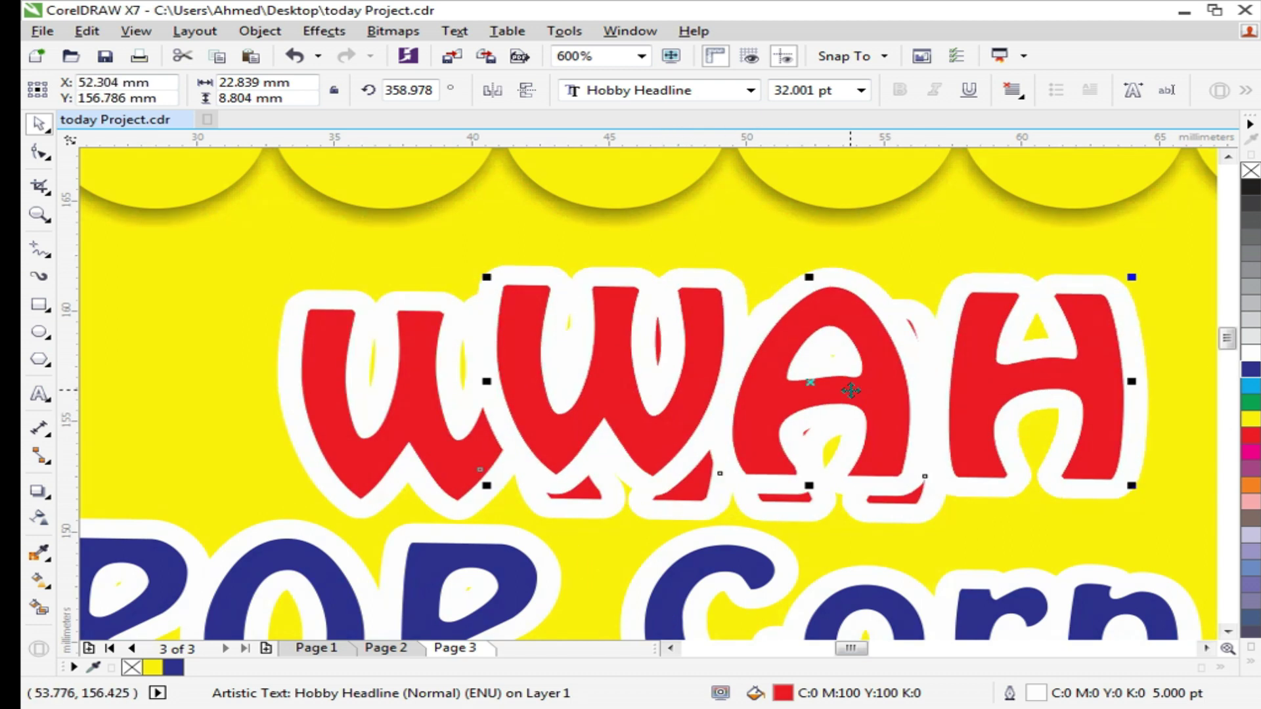
key("ctrl+z")
key("Escape")
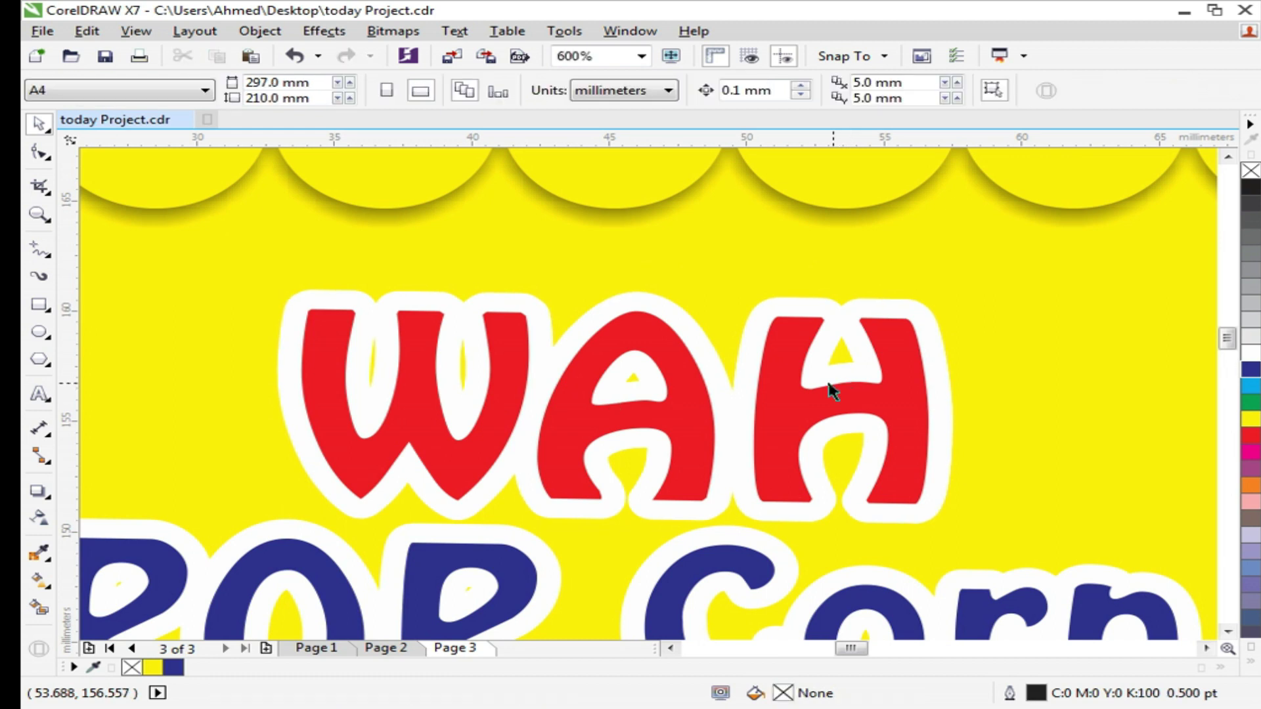
Set the outline of the upper WAH copy to 7 pt and color it orange
left_click_drag(691, 422, 743, 407)
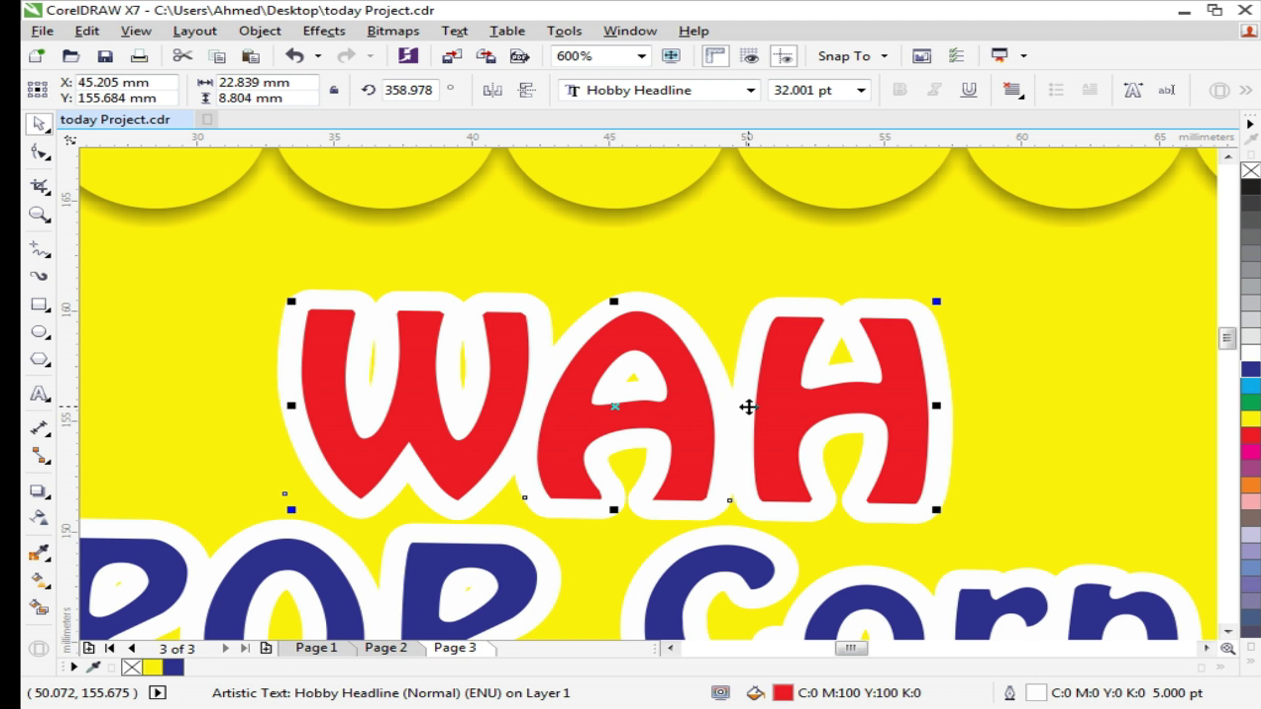
key("F12")
left_click(453, 235)
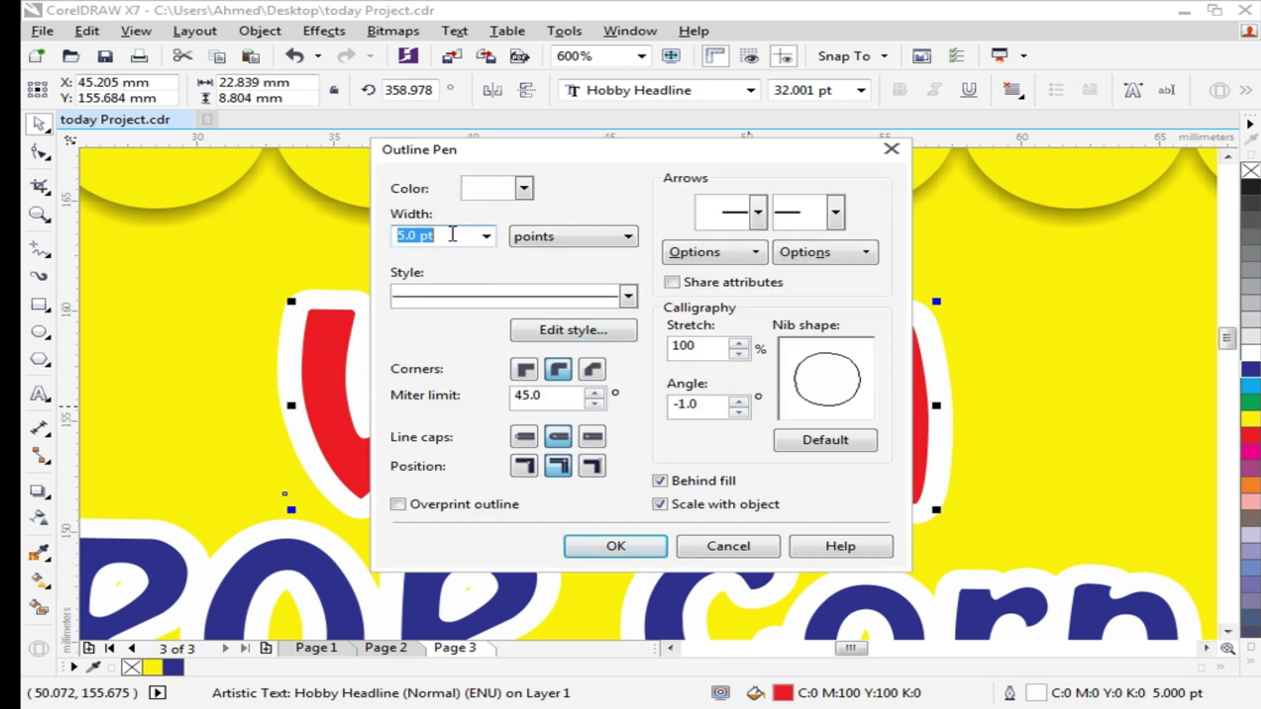
type("6")
key("Return")
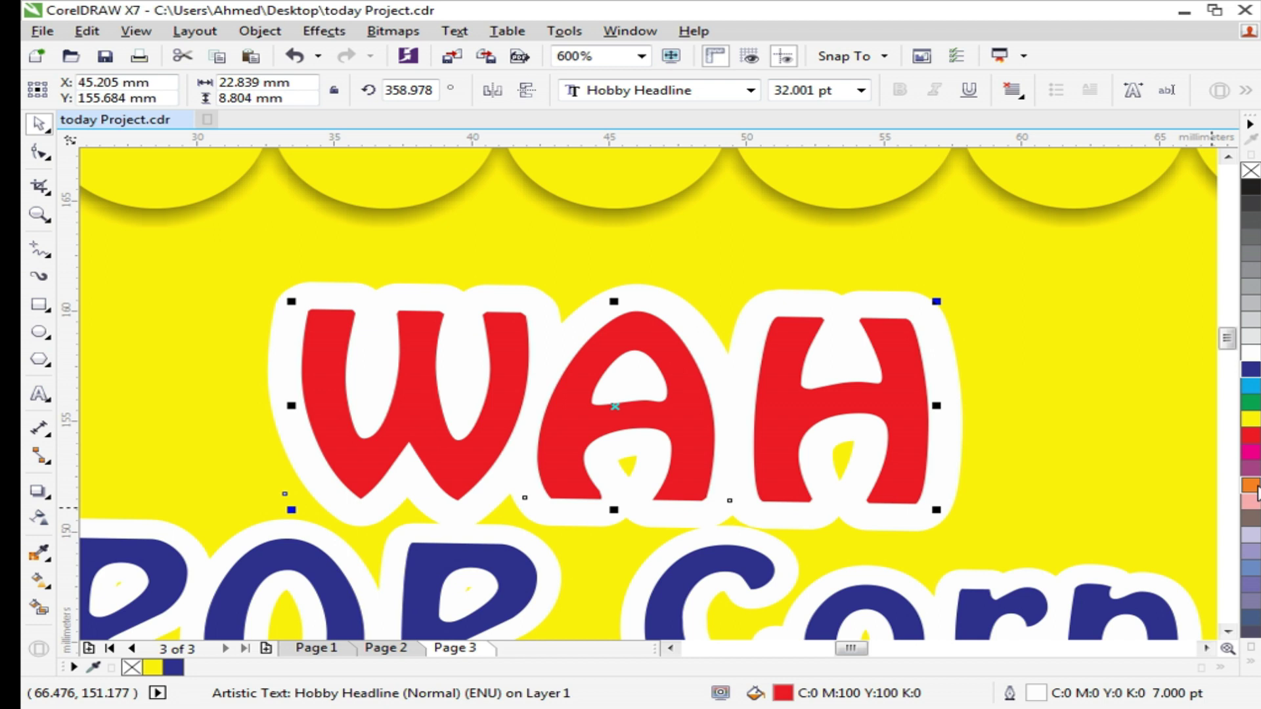
right_click(1253, 486)
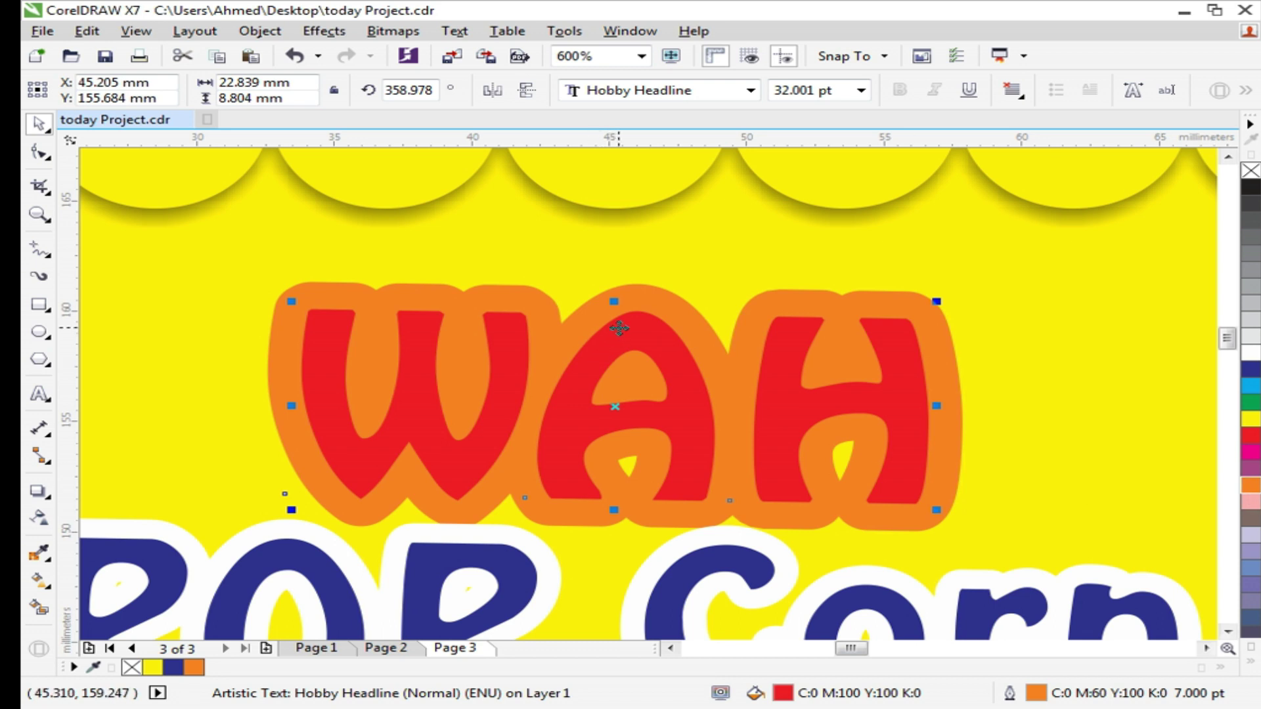
Send the orange-outlined WAH copy to the back of the layer
scroll(616, 332, "down", 1)
key("F2")
left_click_drag(120, 258, 1006, 495)
left_click(207, 370)
left_click(537, 371)
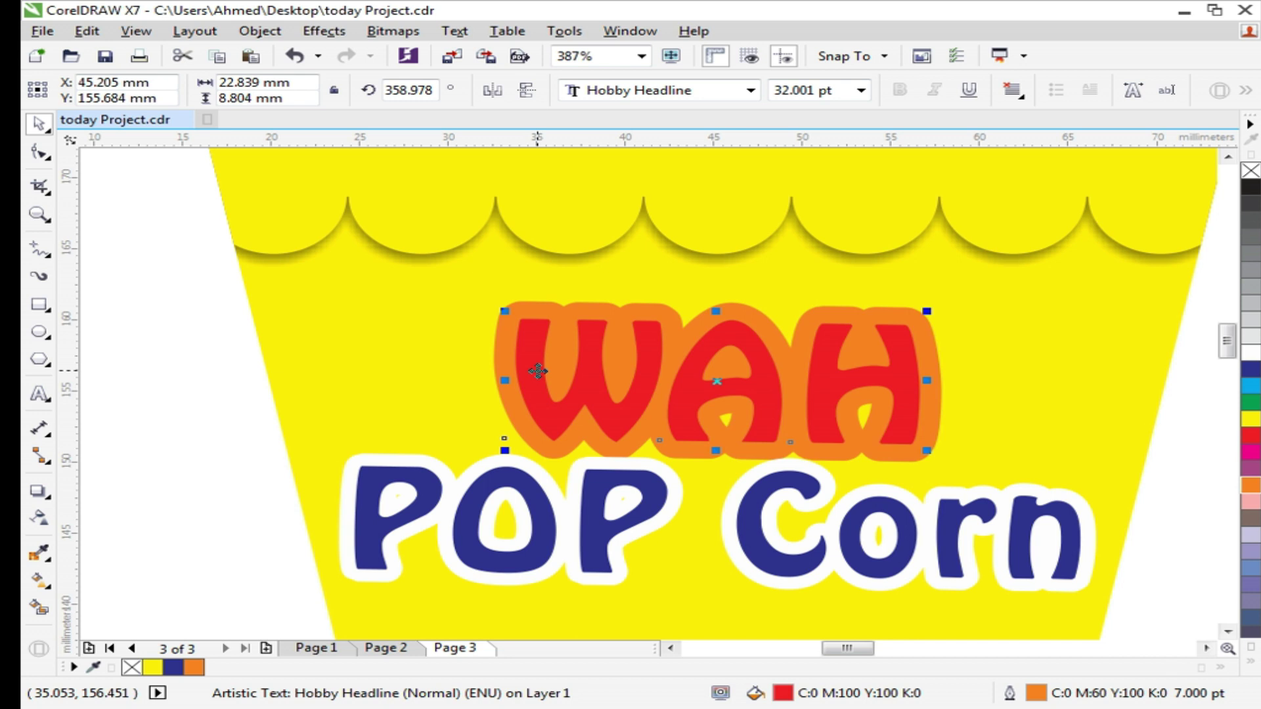
key("ctrl+z")
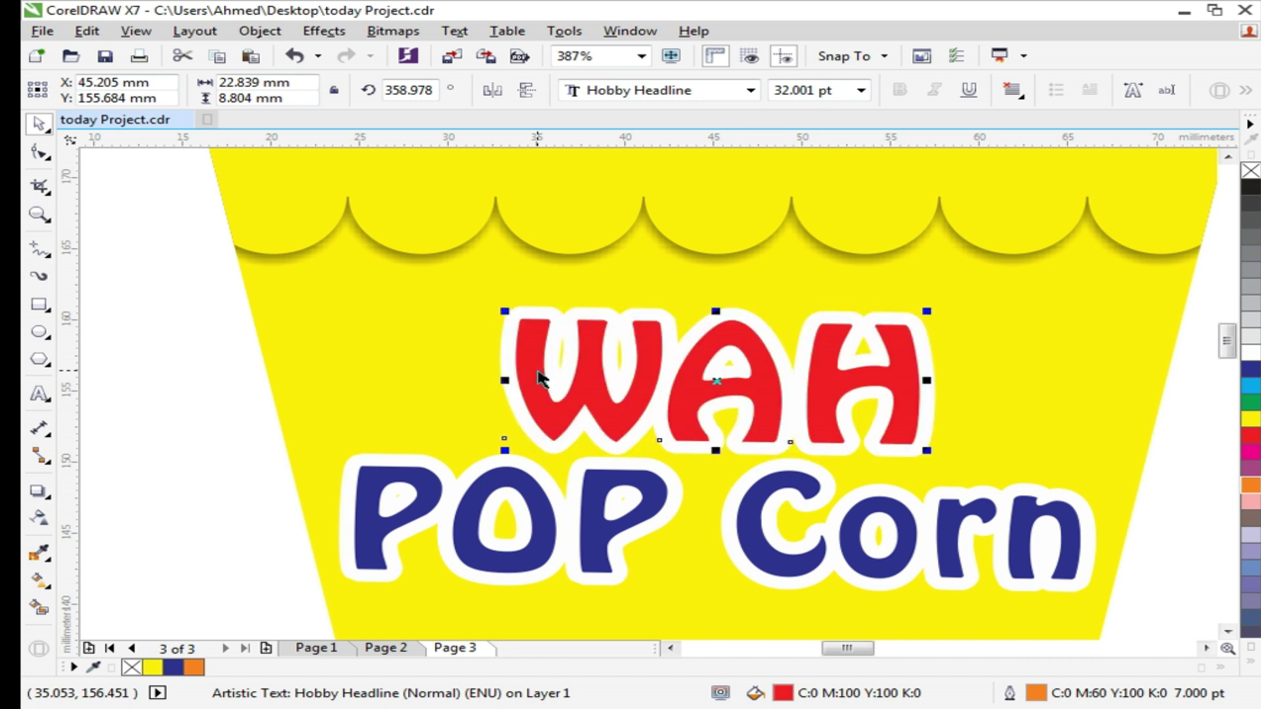
left_click(203, 328)
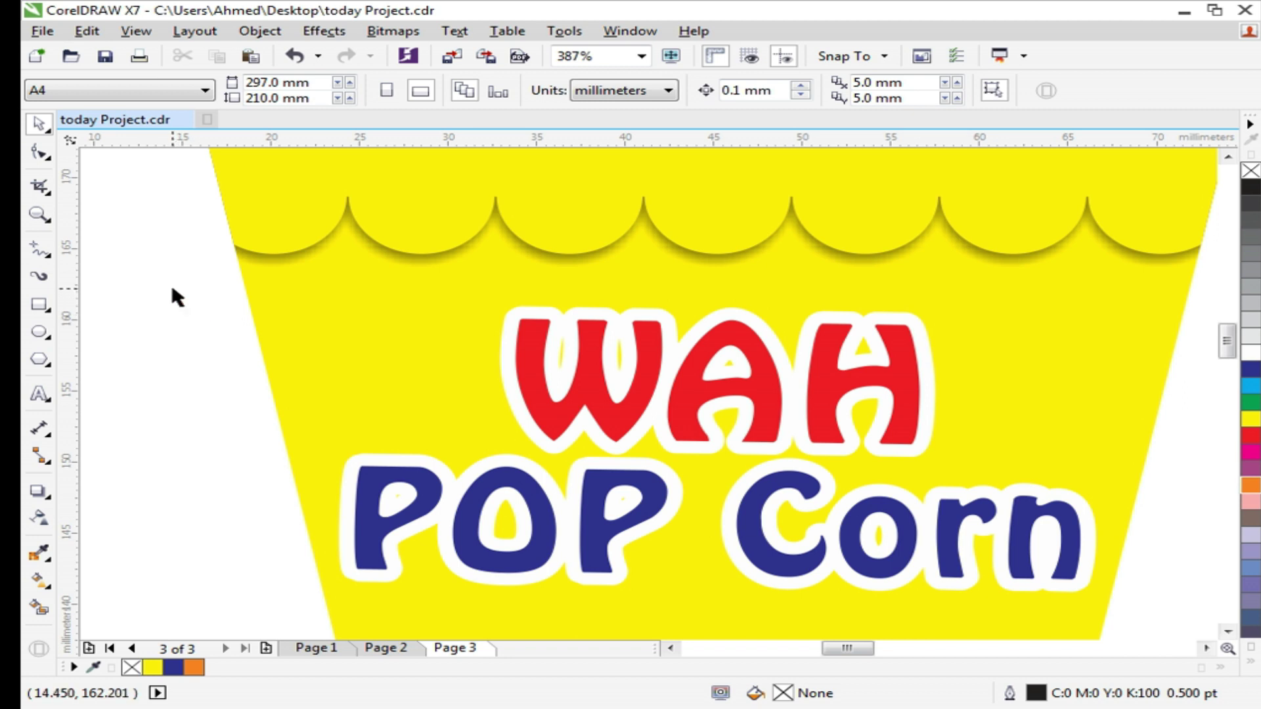
Check the stacked WAH copies in Wireframe view by shifting one and undoing it, and return to Enhanced view
left_click(194, 31)
mouse_move(136, 31)
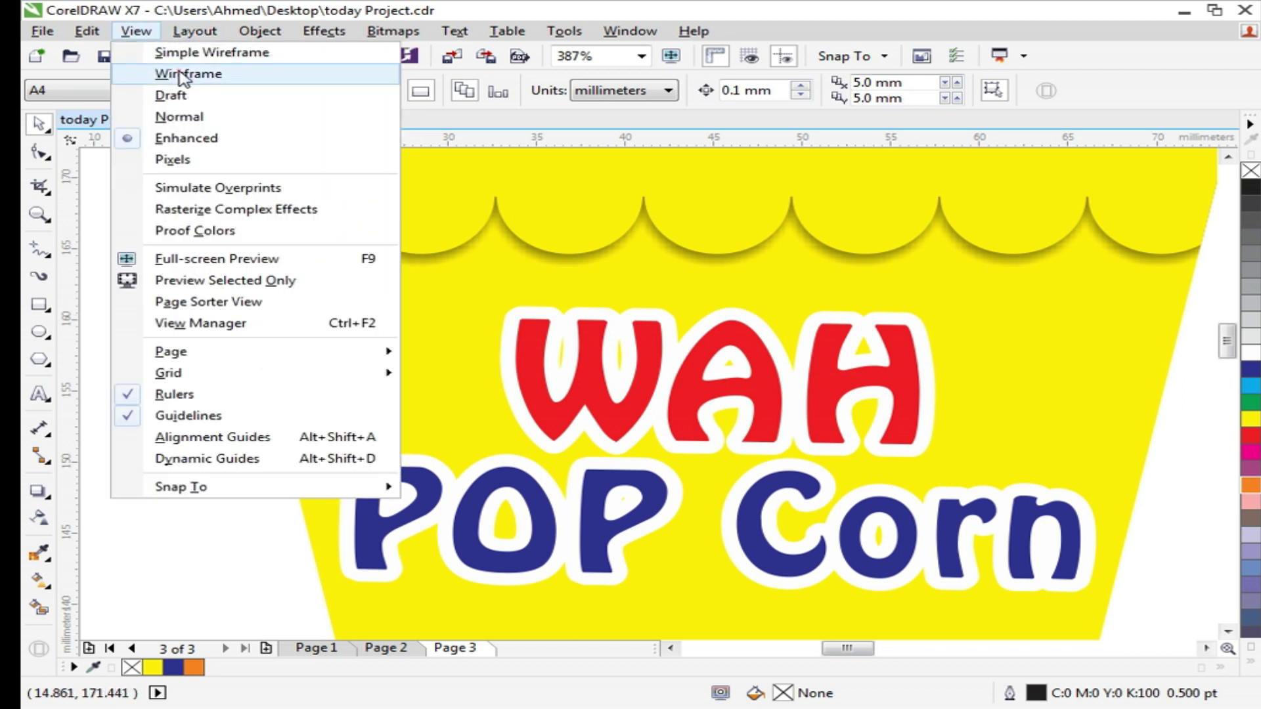
left_click(165, 73)
left_click_drag(593, 401, 669, 451)
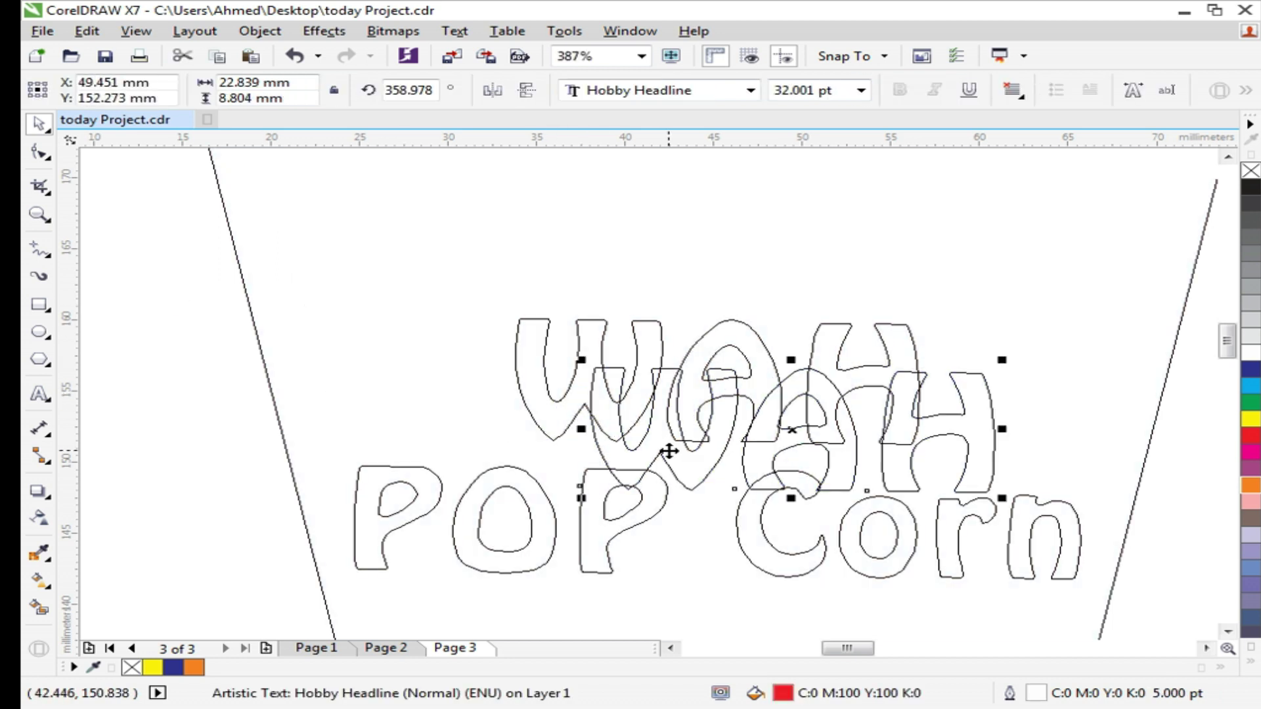
key("ctrl+z")
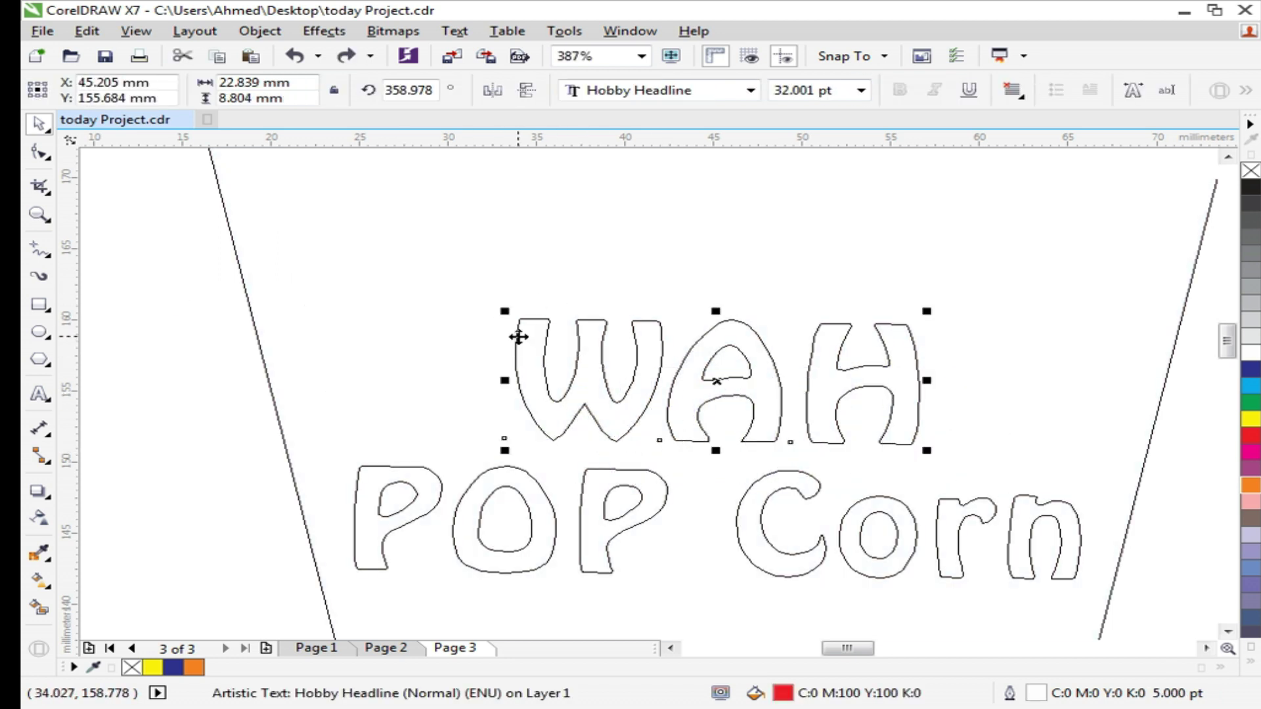
left_click(162, 312)
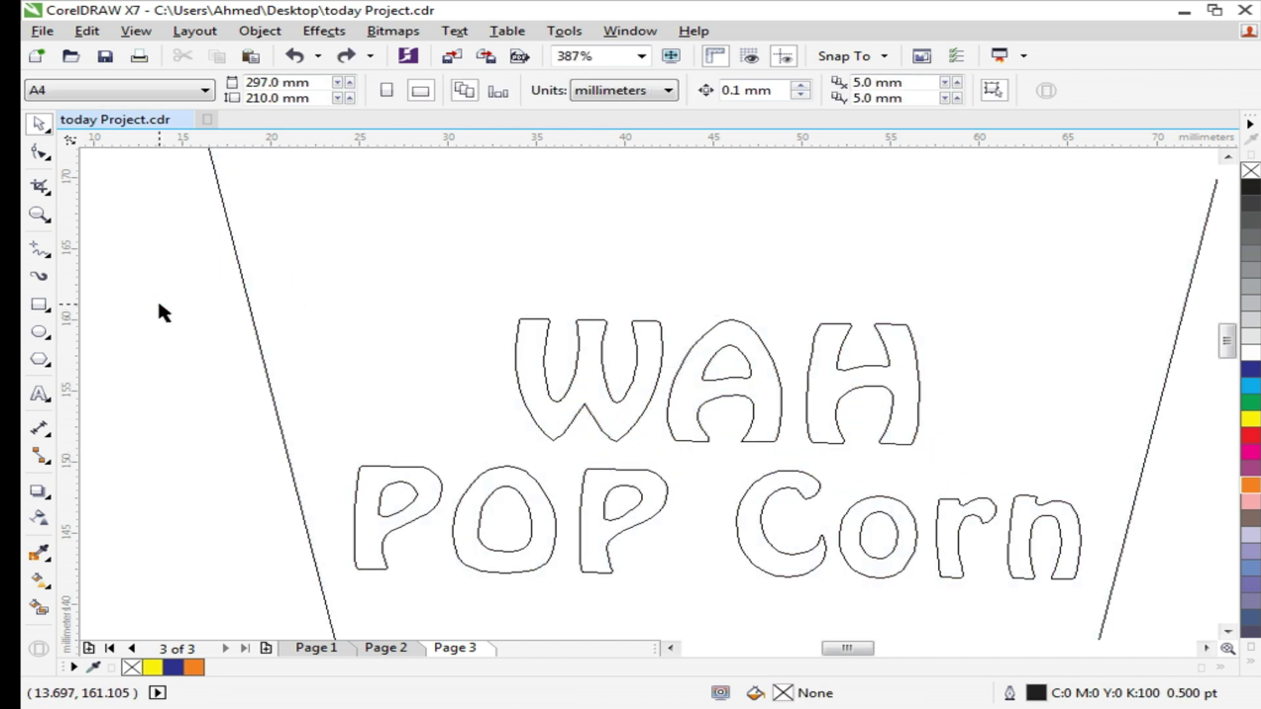
left_click(188, 31)
mouse_move(136, 31)
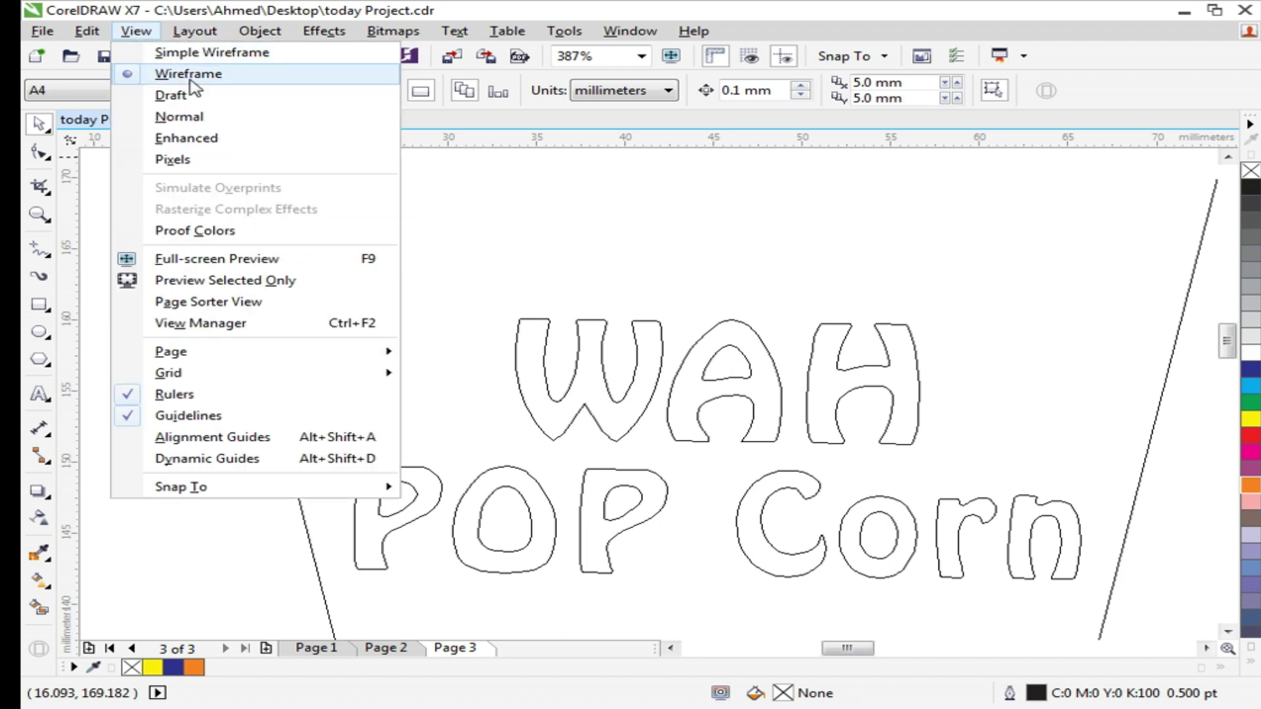
left_click(186, 138)
Group the white-outlined and orange-outlined WAH copies together
left_click_drag(301, 294, 1065, 486)
key("ctrl+g")
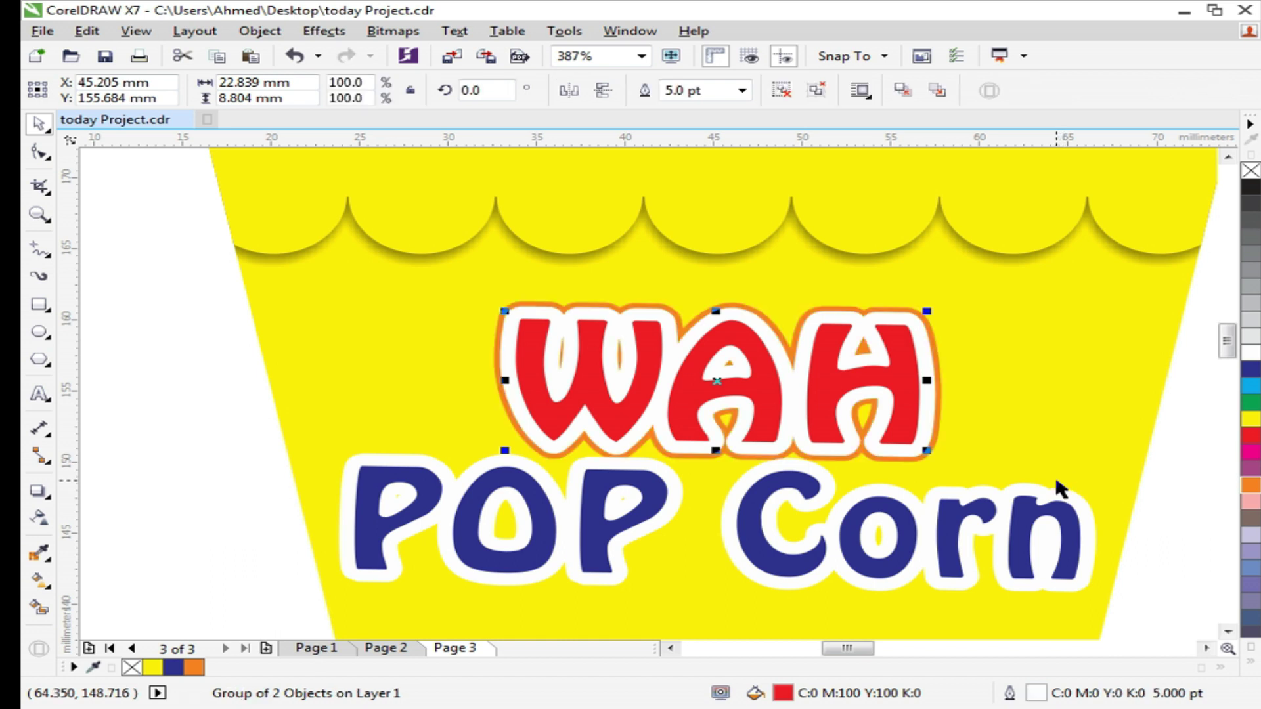
left_click(172, 364)
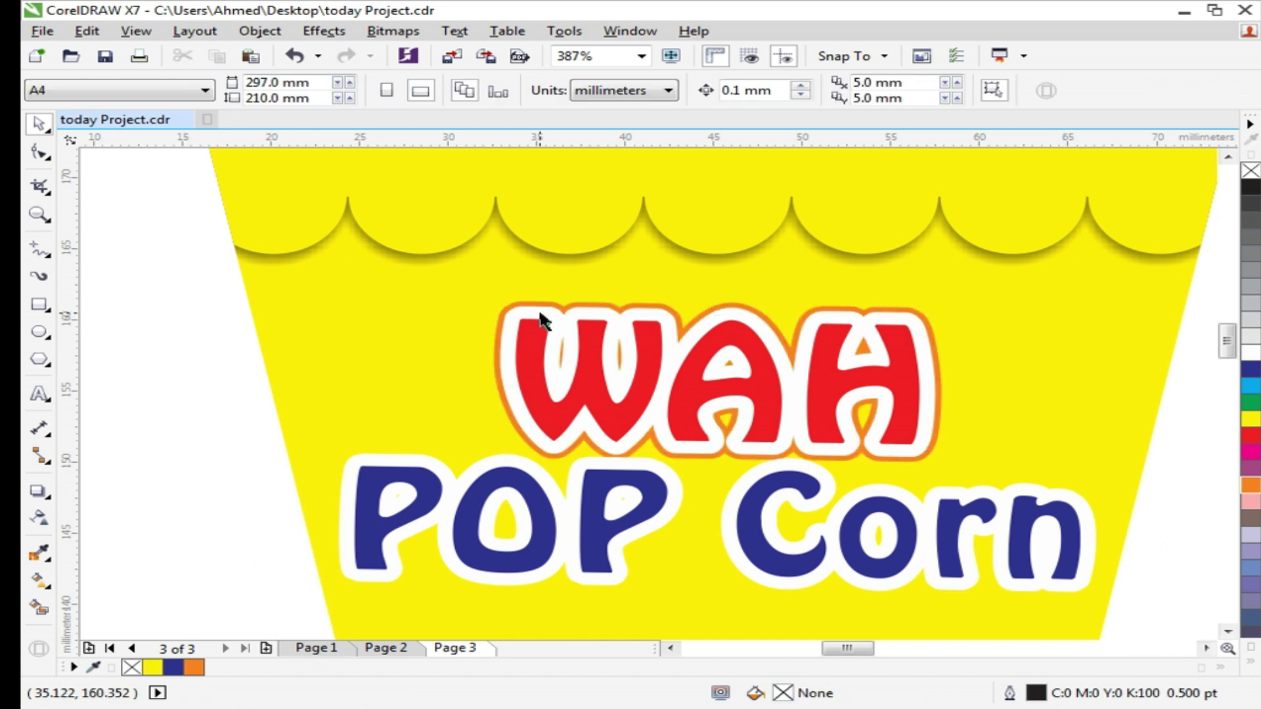
Examine the thin orange border around WAH in the reference design for comparison with the recreated lettering
scroll(348, 322, "down", 2)
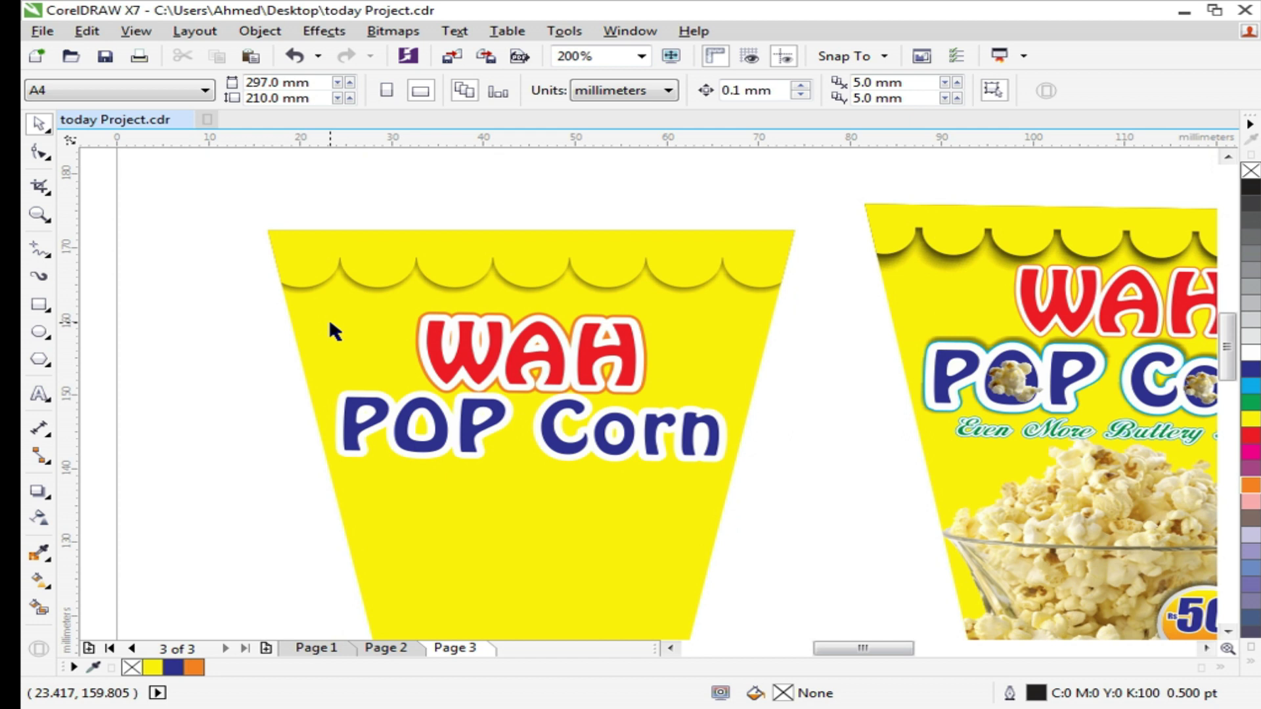
key("z")
left_click_drag(1004, 256, 1124, 332)
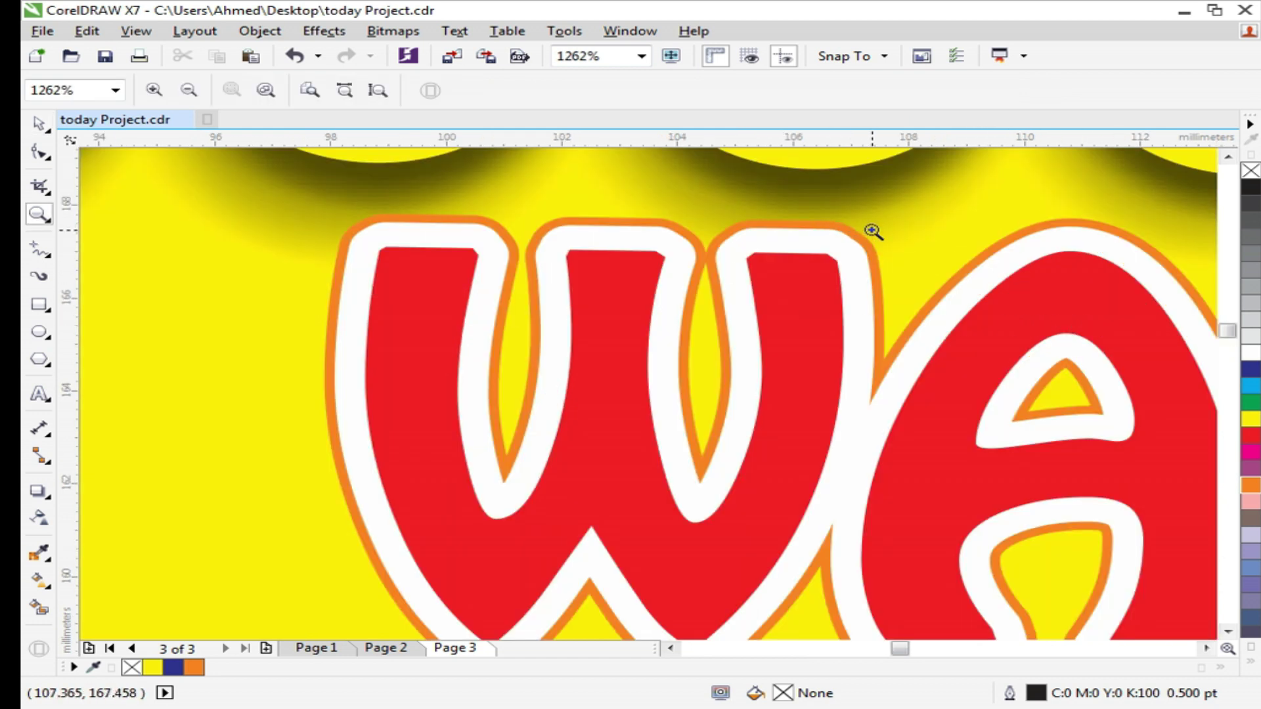
scroll(872, 231, "down", 1)
scroll(794, 329, "down", 1)
scroll(764, 326, "down", 1)
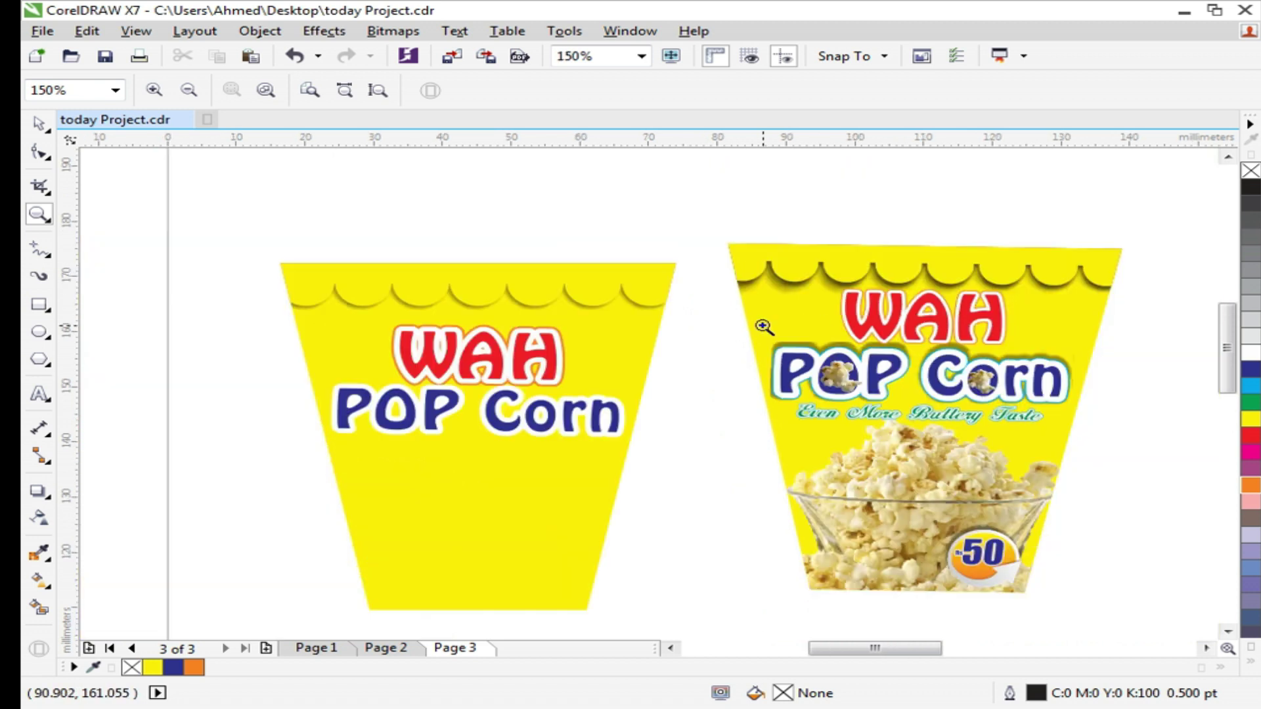
Set the outline of the orange-outlined WAH copy inside the lettering group to 6 pt
left_click_drag(273, 298, 621, 415)
key("space")
left_click(445, 266)
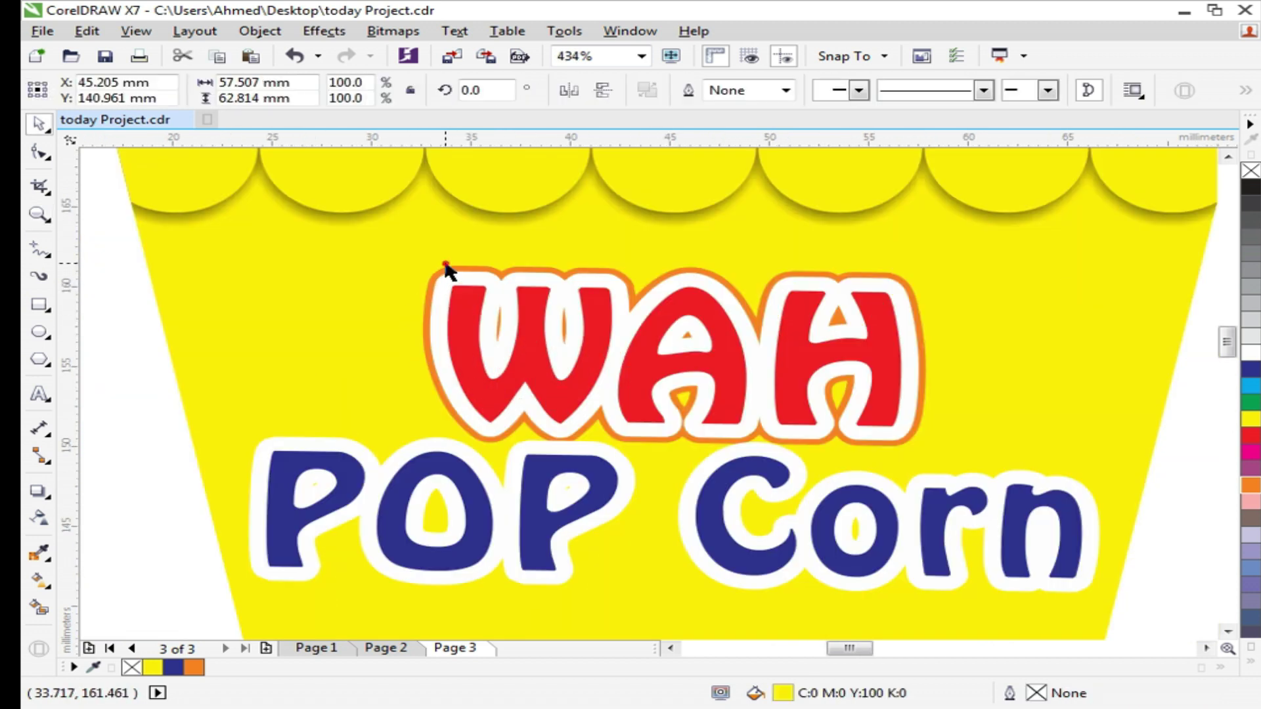
left_click(446, 266, "ctrl")
left_click_drag(453, 267, 408, 256)
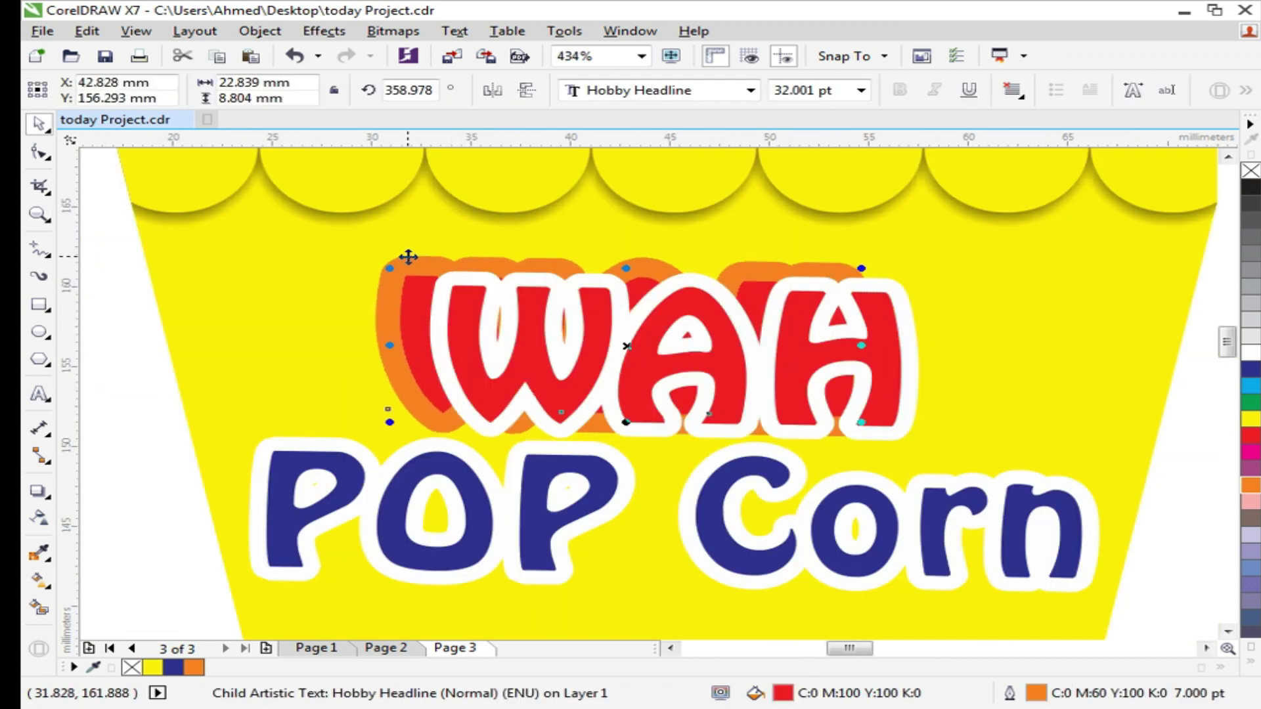
key("ctrl+z")
key("F12")
double_click(433, 241)
type("6")
key("Return")
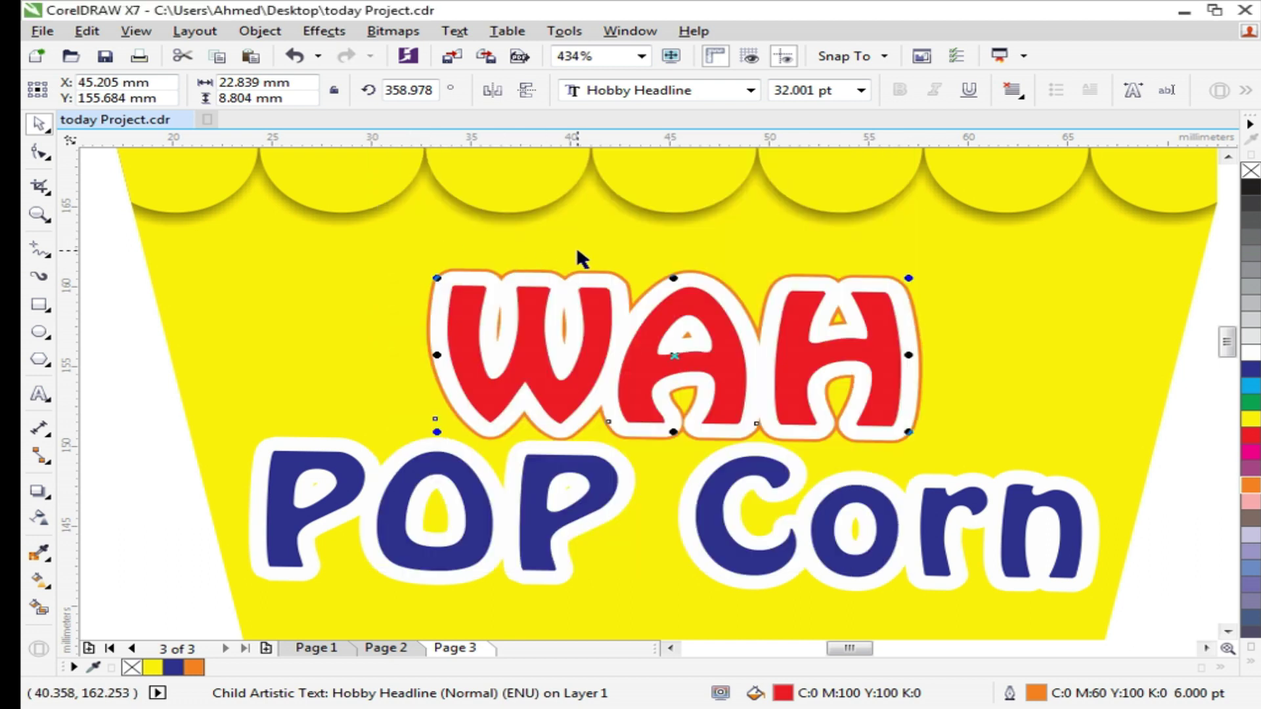
Give the upper POP Corn text copy a 6 pt cyan outline
scroll(576, 250, "down", 2)
left_click(525, 408)
left_click(514, 399)
key("F2")
left_click_drag(324, 290, 876, 440)
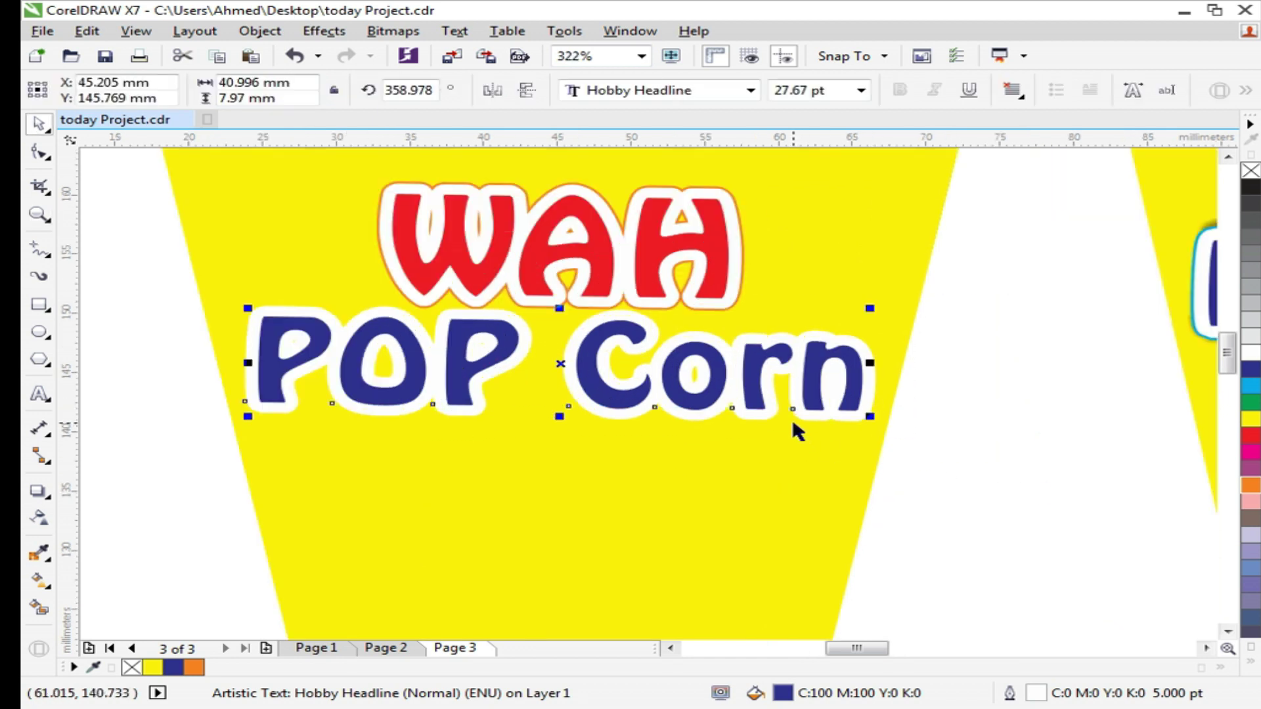
key("F12")
double_click(453, 232)
type("6")
key("Return")
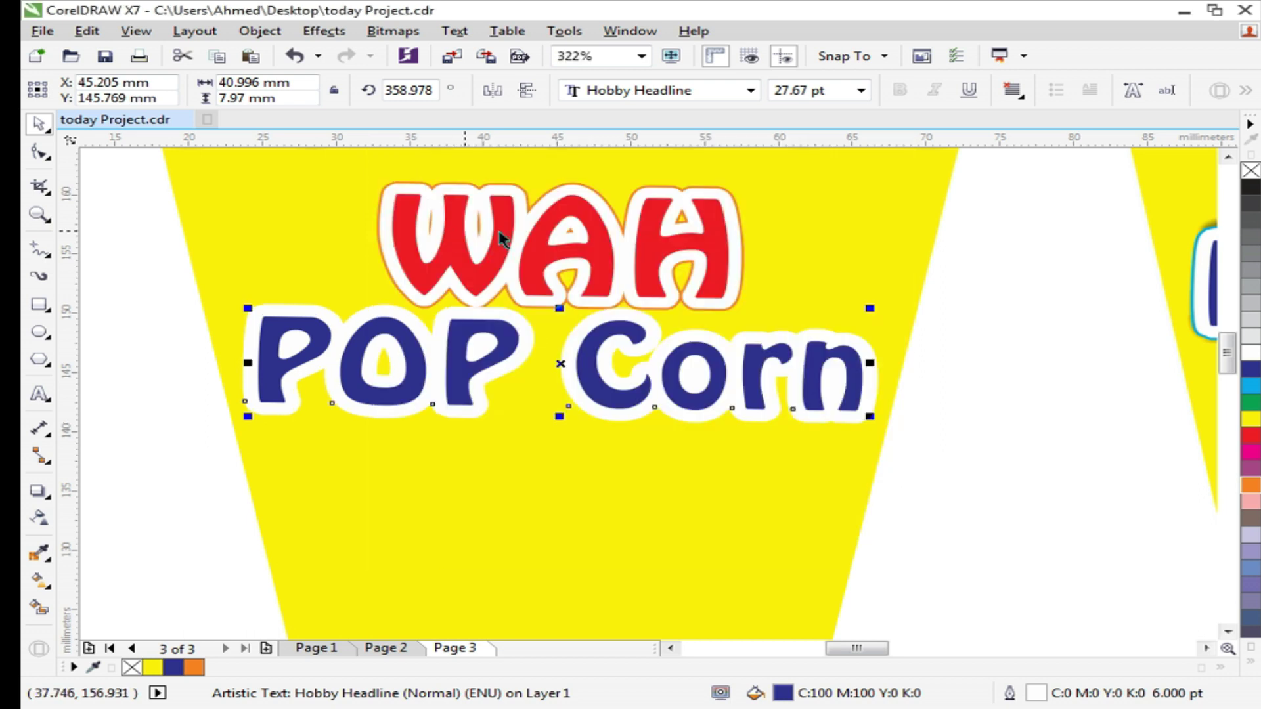
right_click(1251, 387)
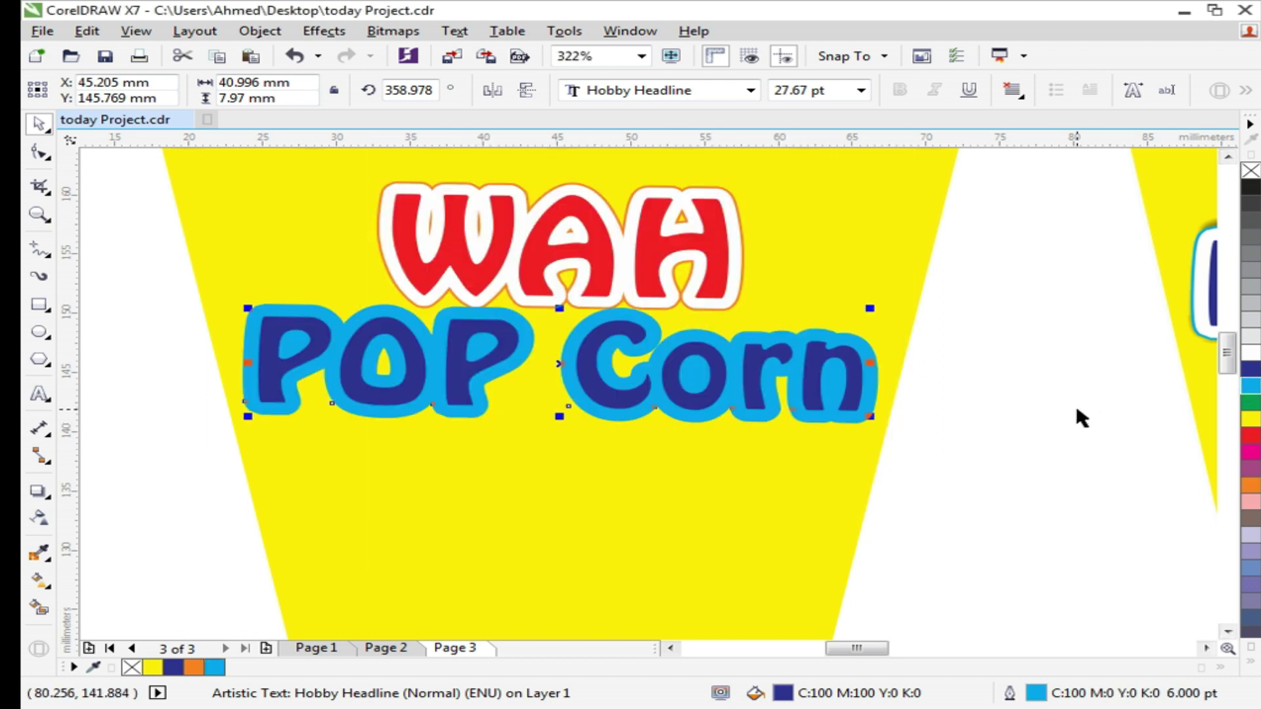
Place the cyan-outlined POP Corn copy behind the white-outlined one and group the two copies
key("ctrl+z")
left_click_drag(1038, 270, 172, 478)
key("ctrl+g")
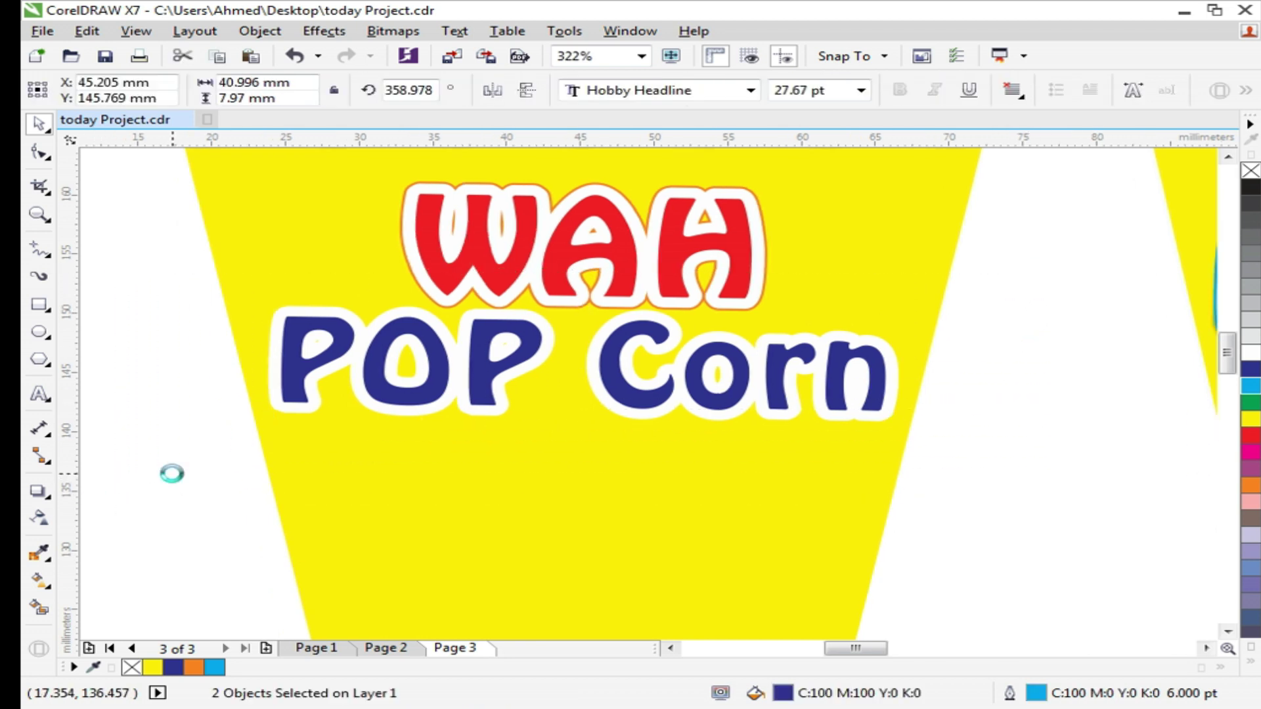
left_click(166, 432)
scroll(444, 358, "down", 3)
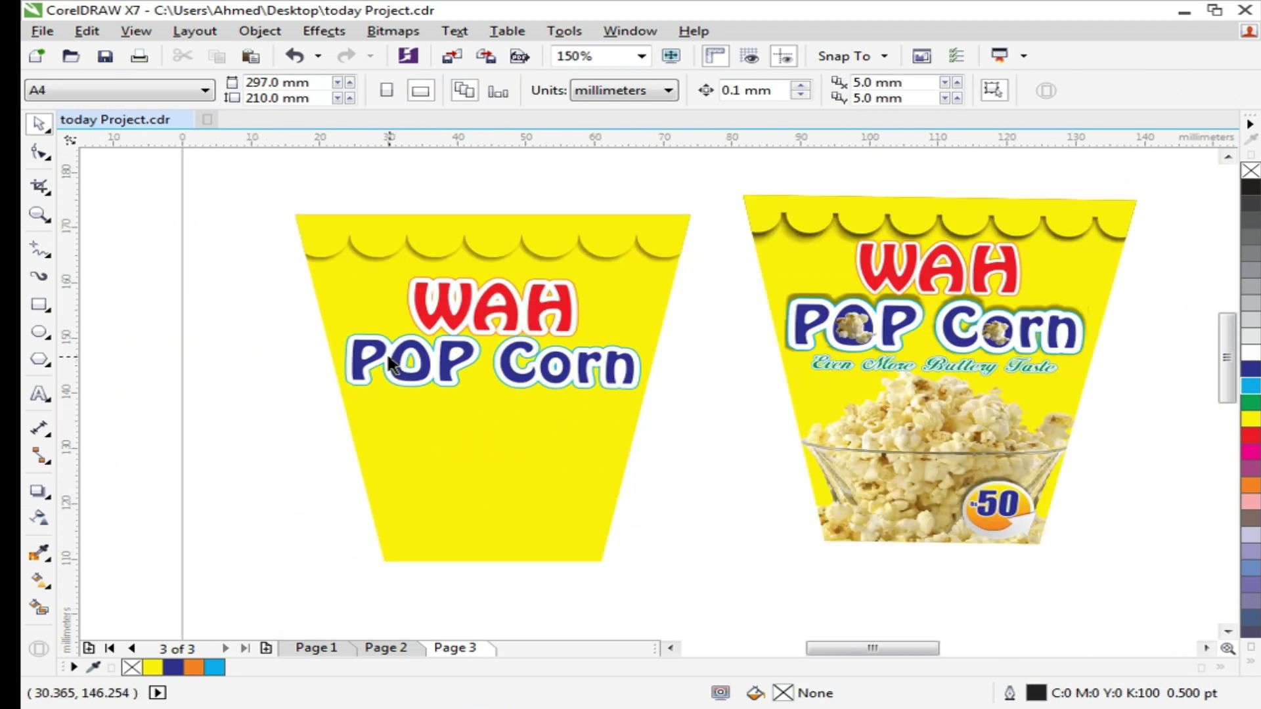
Examine the cyan border and dark shadow around POP Corn in the reference design for comparison with the recreated lettering
key("z")
left_click_drag(249, 179, 1029, 465)
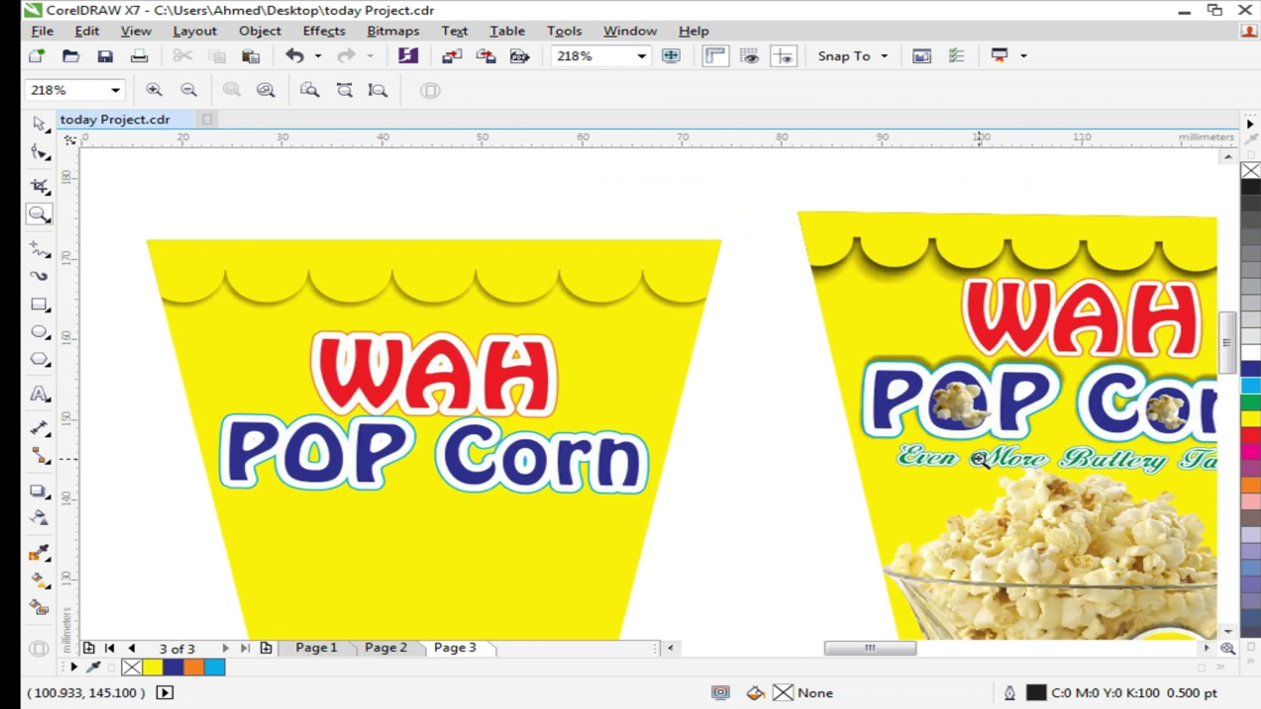
key("space")
left_click(570, 479)
key("z")
left_click_drag(798, 310, 1126, 440)
key("space")
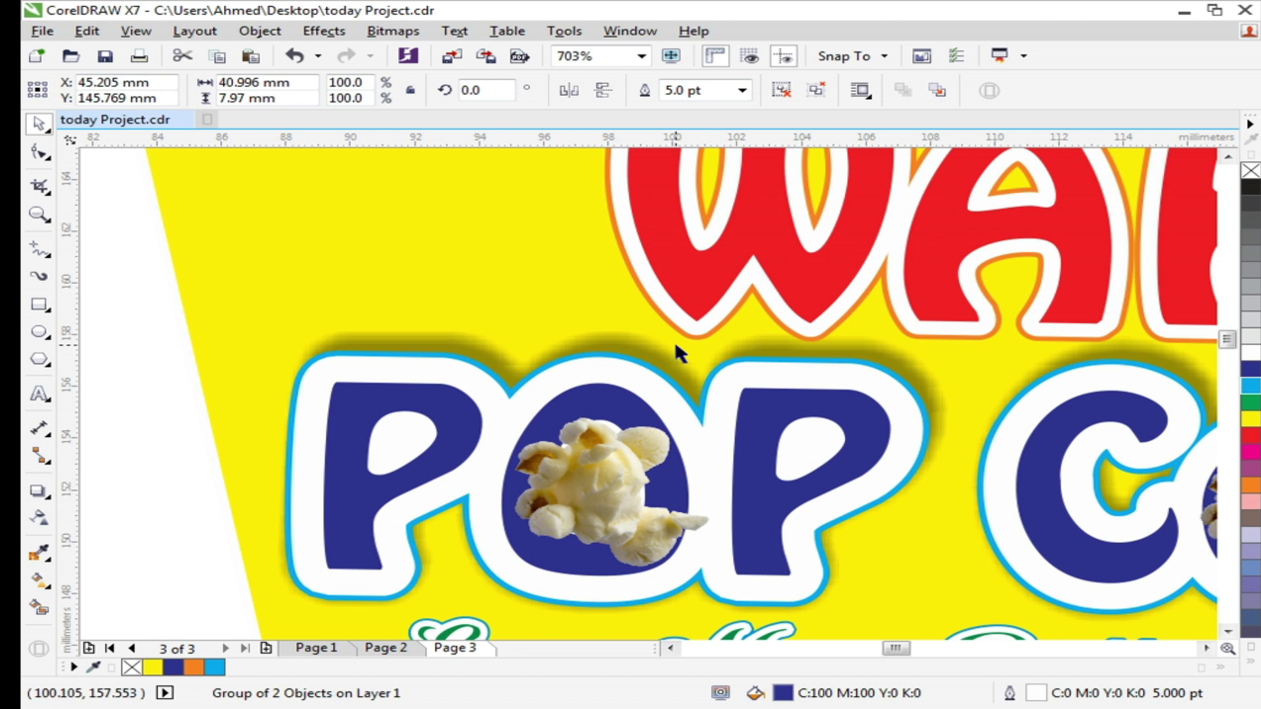
scroll(675, 340, "down", 2)
scroll(790, 360, "down", 2)
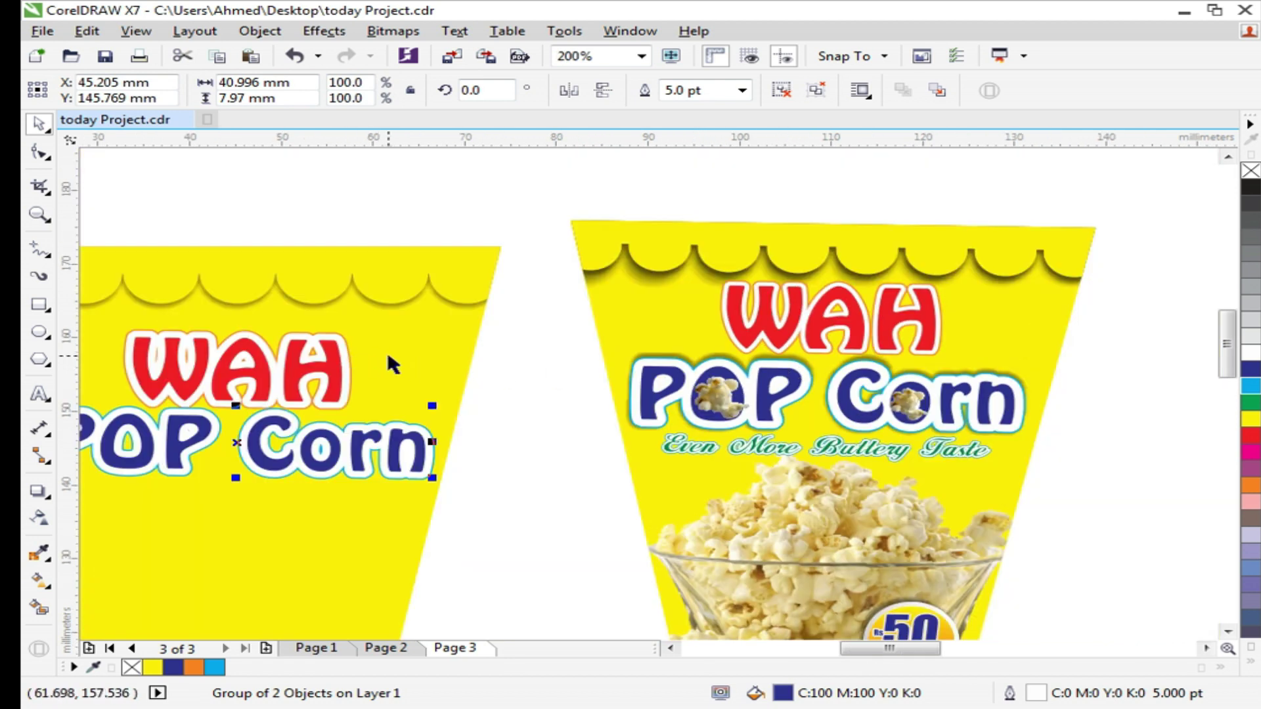
scroll(387, 352, "up", 4)
scroll(384, 348, "down", 3)
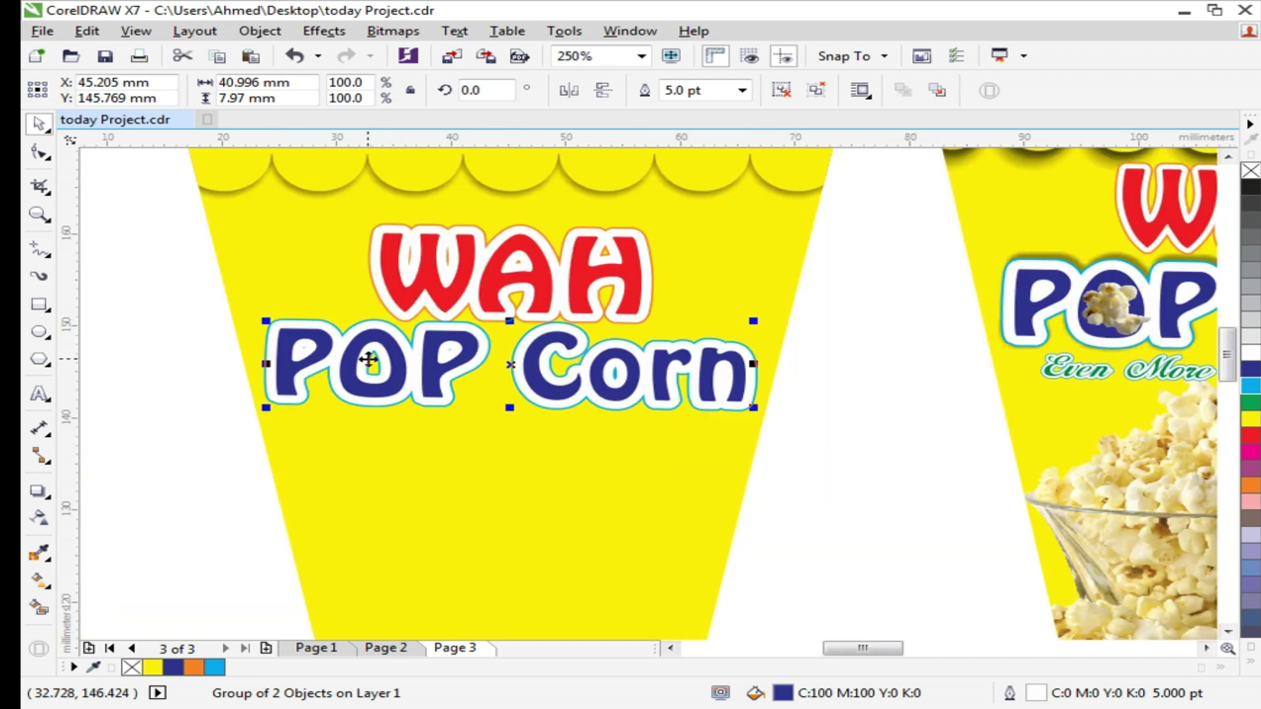
Move the POP Corn group slightly down and add a black upward drop shadow at about a 91° angle, with opacity 50 and feathering 15
key("z")
left_click_drag(169, 282, 834, 467)
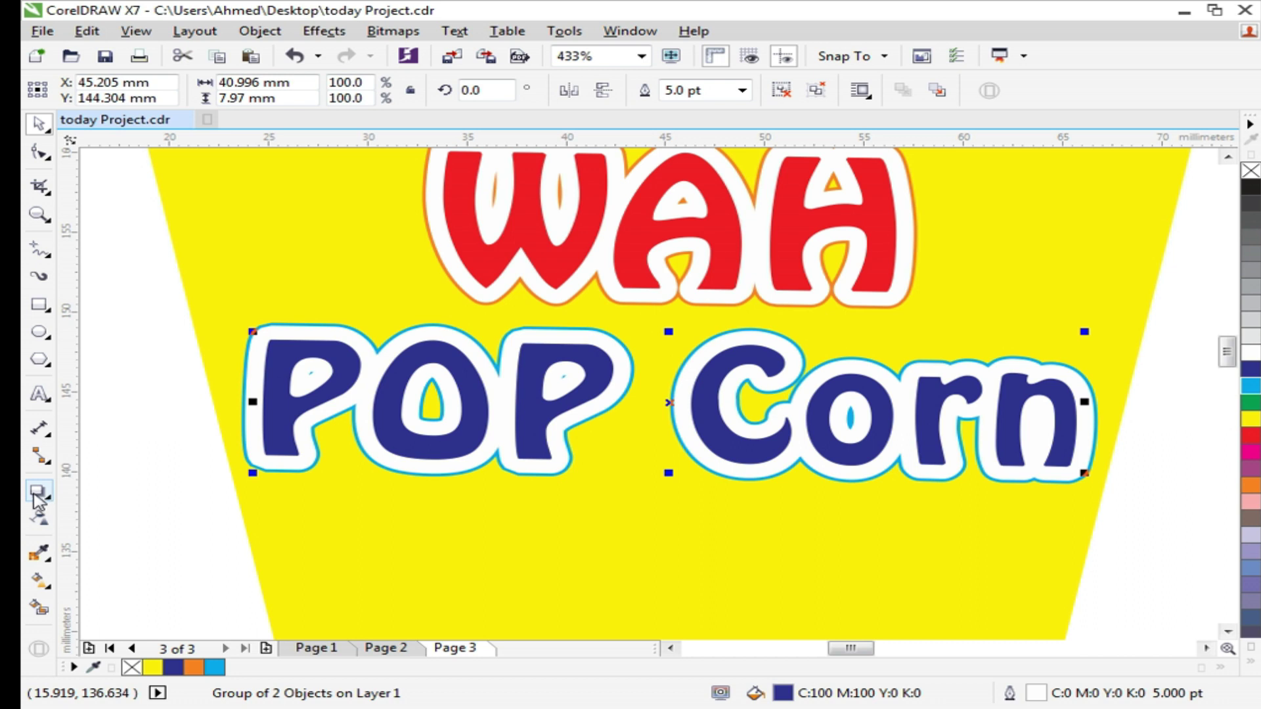
left_click(36, 493)
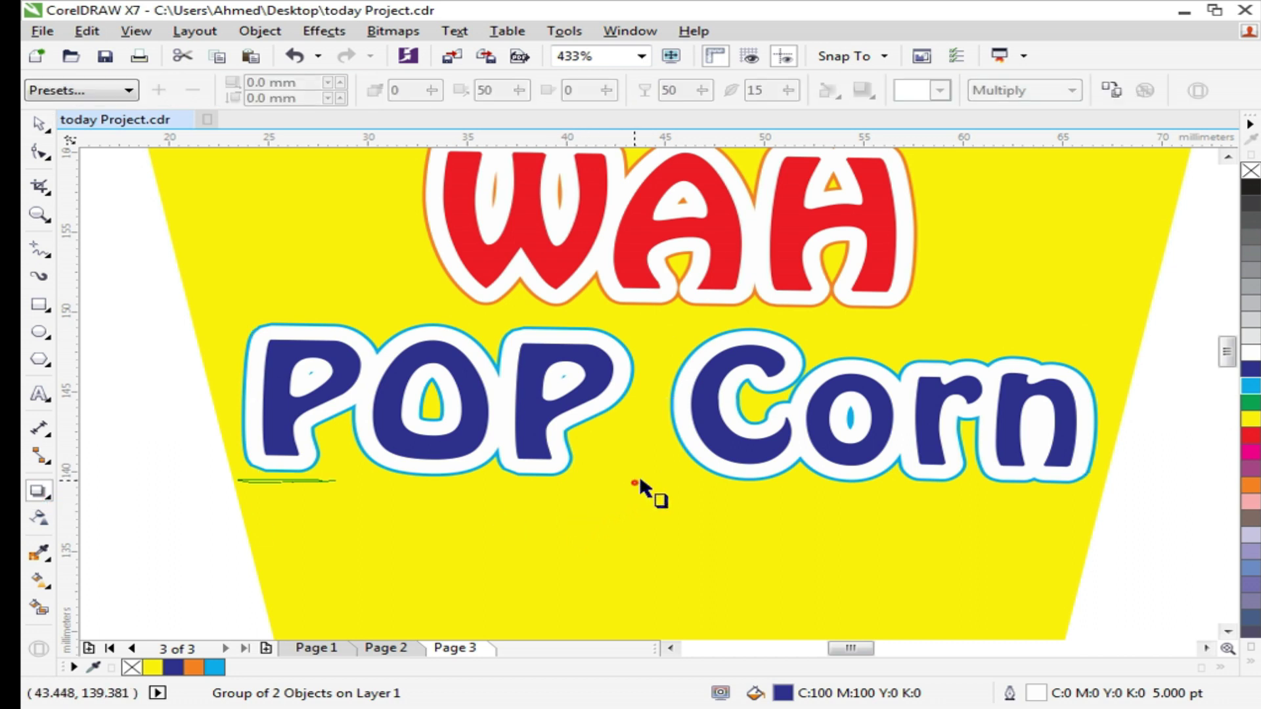
left_click_drag(633, 396, 663, 315)
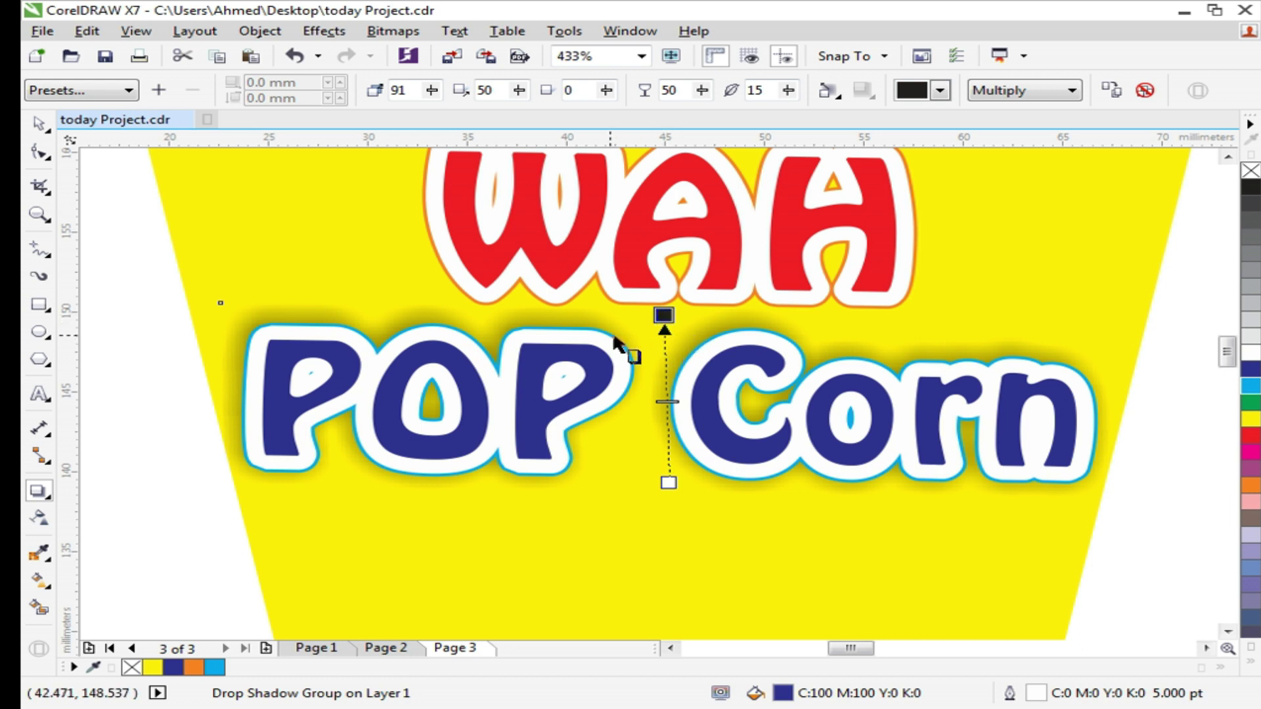
key("space")
scroll(348, 371, "down", 2)
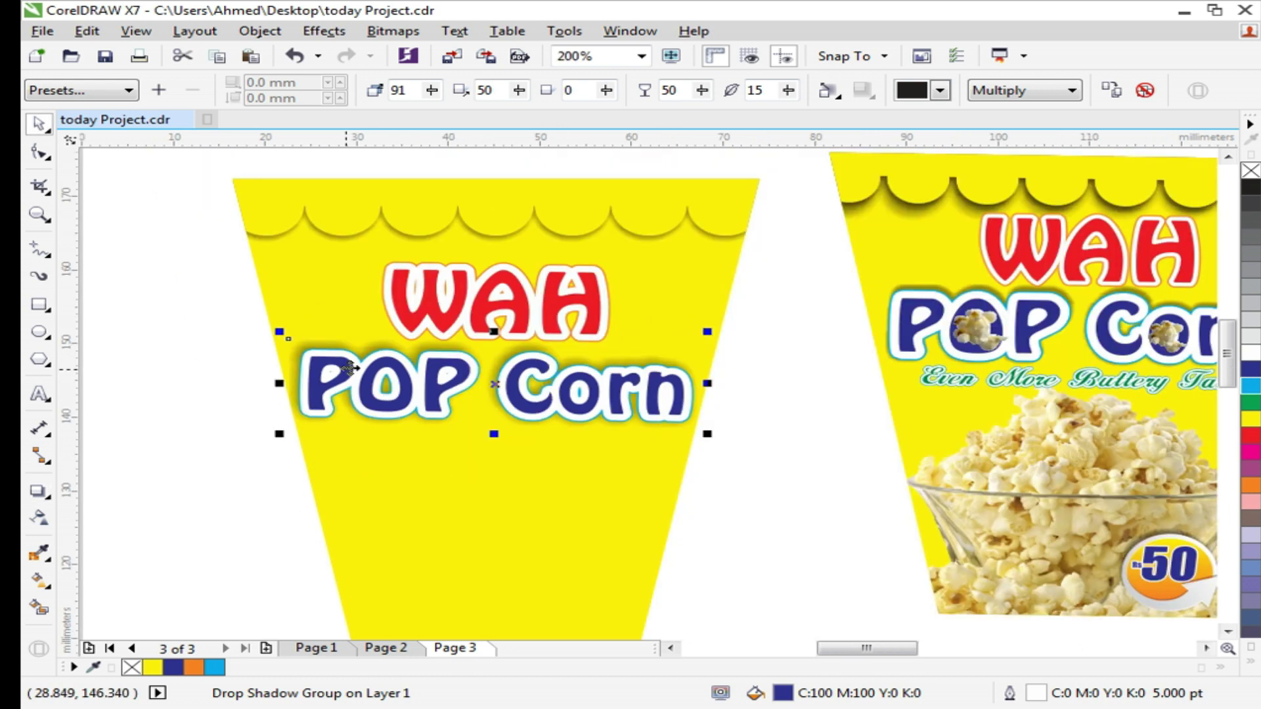
Align WAH and the shadowed POP Corn lettering on their vertical centre line and group them
left_click(446, 314, "shift")
key("c")
key("ctrl+g")
left_click(455, 525, "shift")
left_click(147, 414)
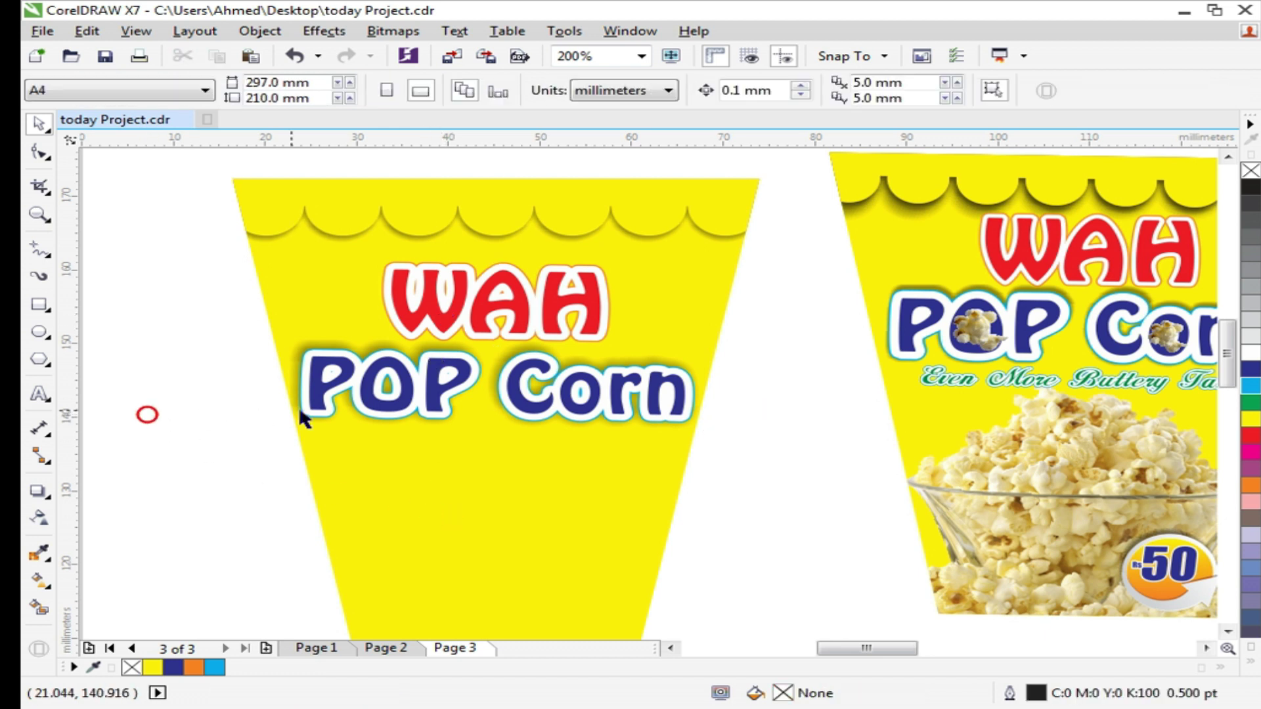
Copy the popcorn piece from the O of the reference's POP onto the O of the recreated POP
left_click(977, 325)
key("F2")
left_click_drag(820, 252, 1179, 491)
key("Escape")
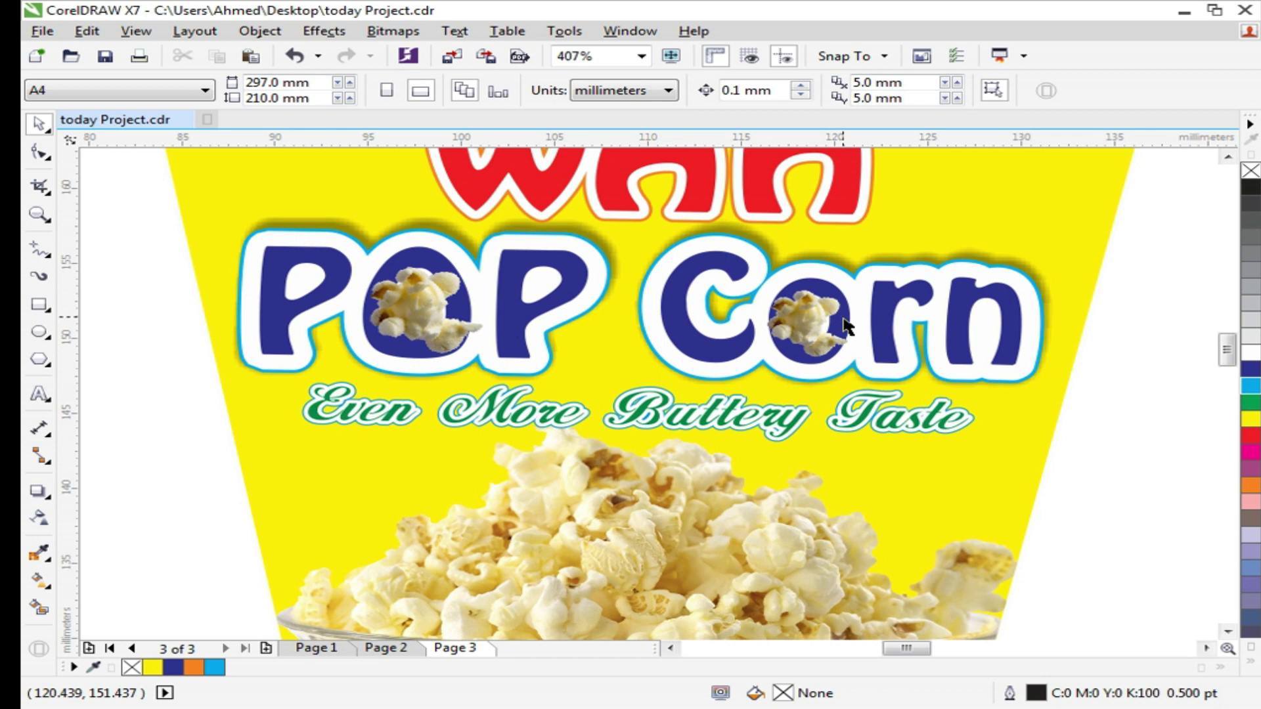
scroll(843, 327, "down", 2)
left_click(648, 320)
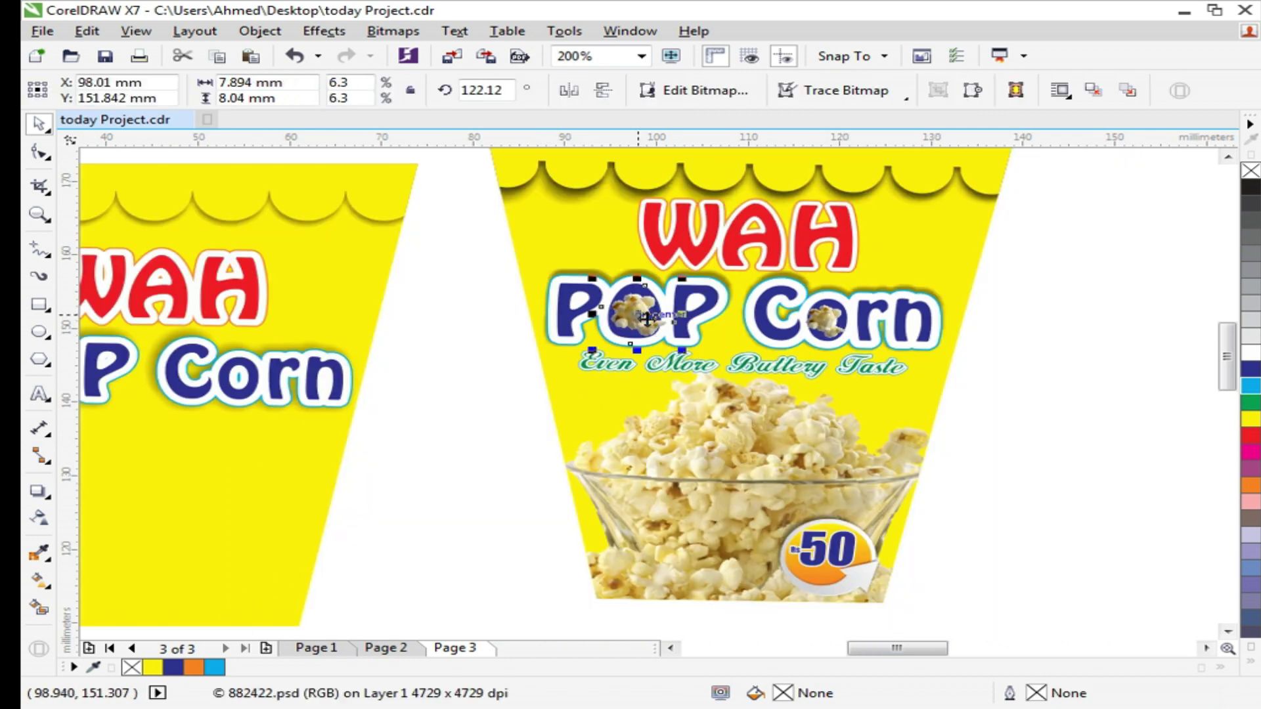
scroll(753, 335, "down", 2)
left_click_drag(690, 321, 416, 360)
key("z")
left_click_drag(276, 297, 521, 404)
key("space")
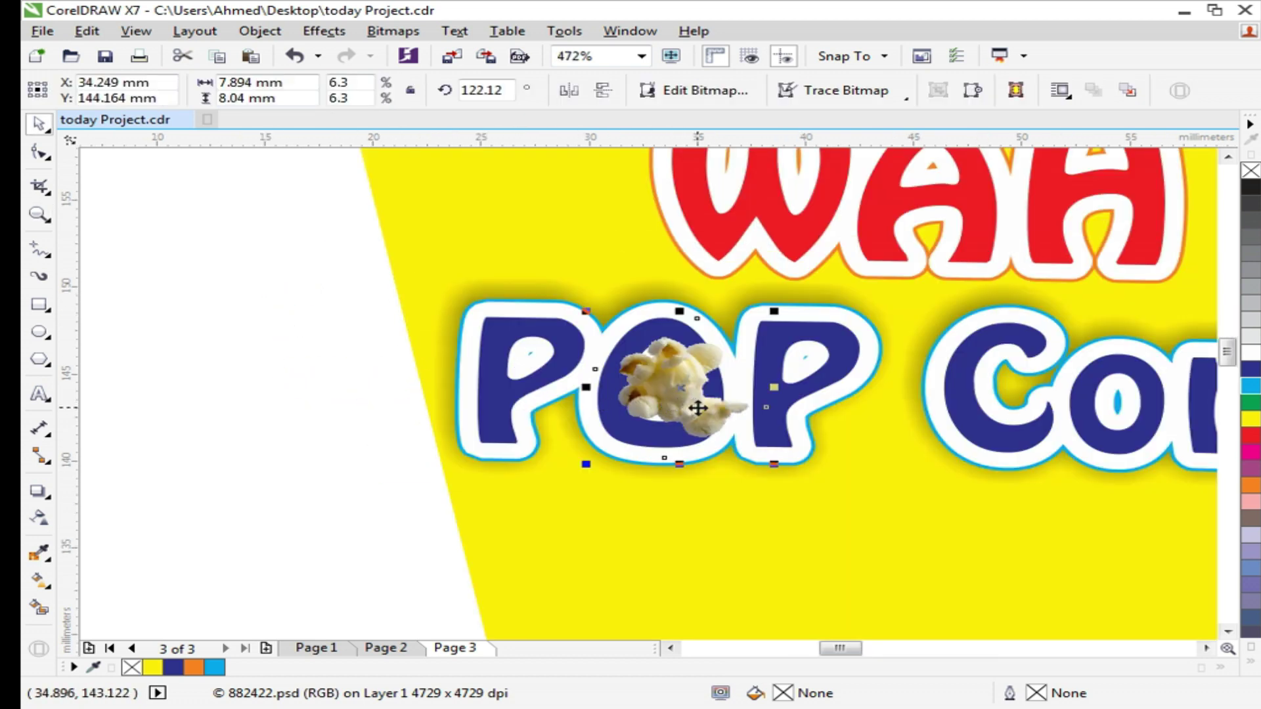
Shrink the popcorn piece to about 7 mm wide and centre it within the O of POP
left_click_drag(772, 310, 767, 336)
left_click_drag(652, 421, 647, 404)
left_click_drag(738, 447, 749, 458)
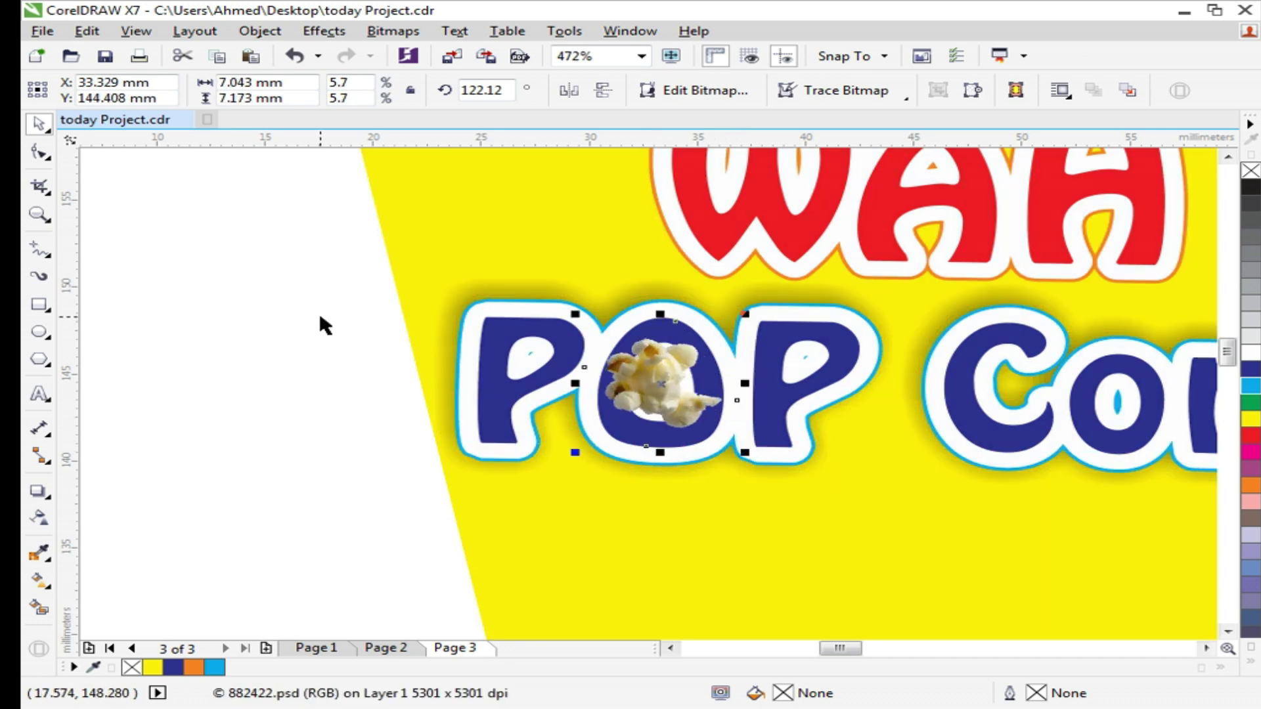
Duplicate the popcorn piece onto the o of Corn and shrink the copy to about 4.8 mm wide, centred in the letter
scroll(319, 315, "down", 1)
key("z")
left_click_drag(287, 251, 1042, 471)
key("space")
left_click_drag(385, 374, 752, 389)
right_click(752, 389)
scroll(782, 369, "up", 1)
left_click_drag(898, 320, 885, 355)
left_click_drag(762, 432, 762, 451)
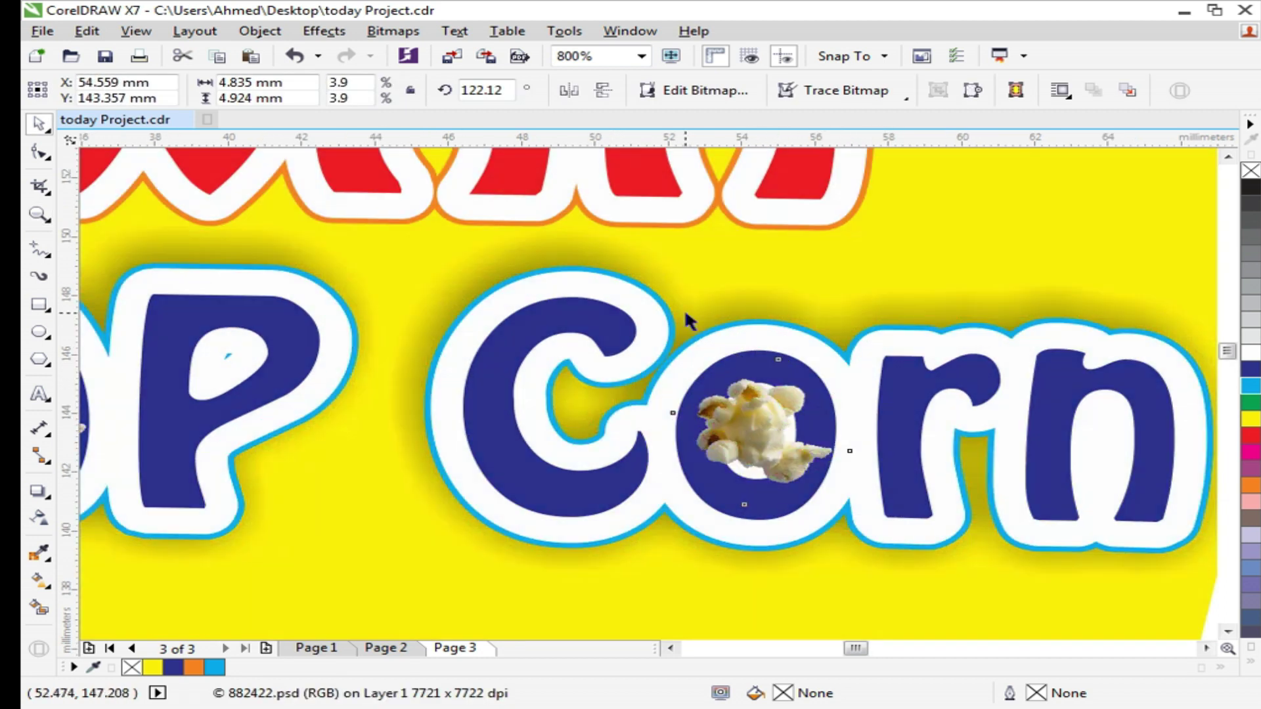
Group the lettering with both popcorn pieces and move the group slightly up on the yellow panel
scroll(684, 318, "down", 1)
scroll(526, 348, "down", 1)
left_click_drag(218, 186, 816, 435)
key("ctrl+g")
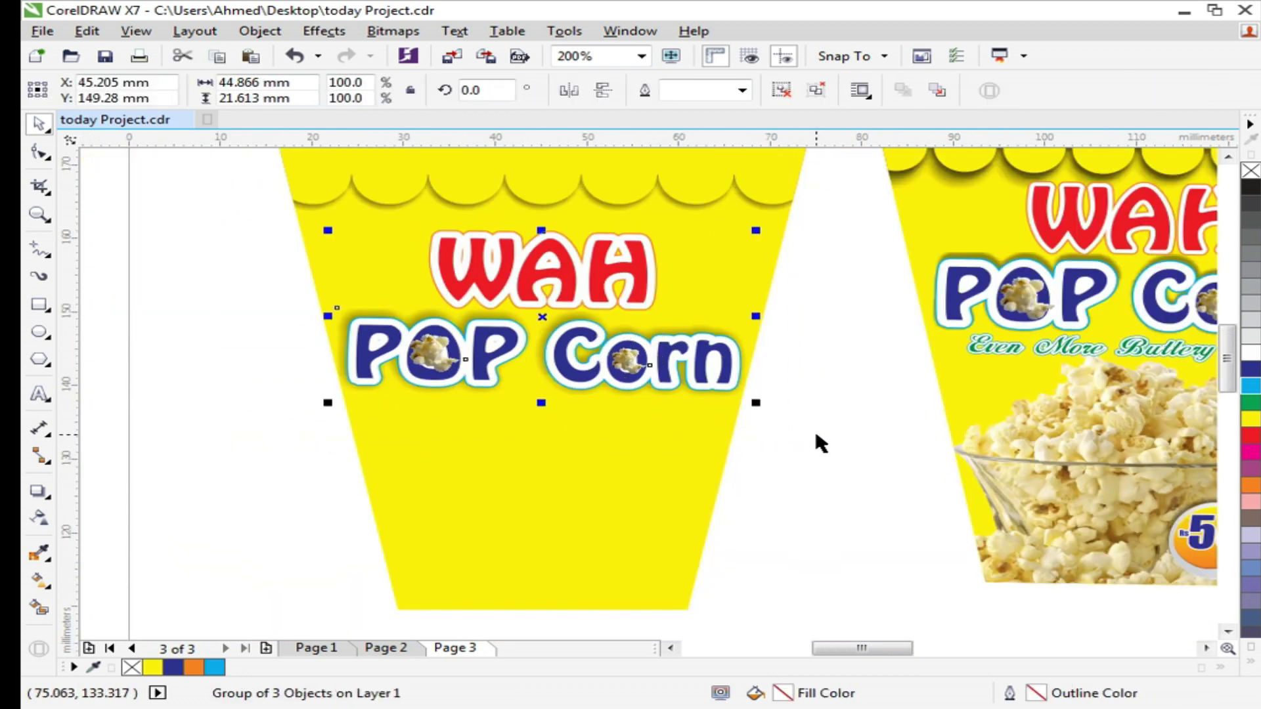
left_click_drag(624, 379, 623, 364)
left_click(813, 450)
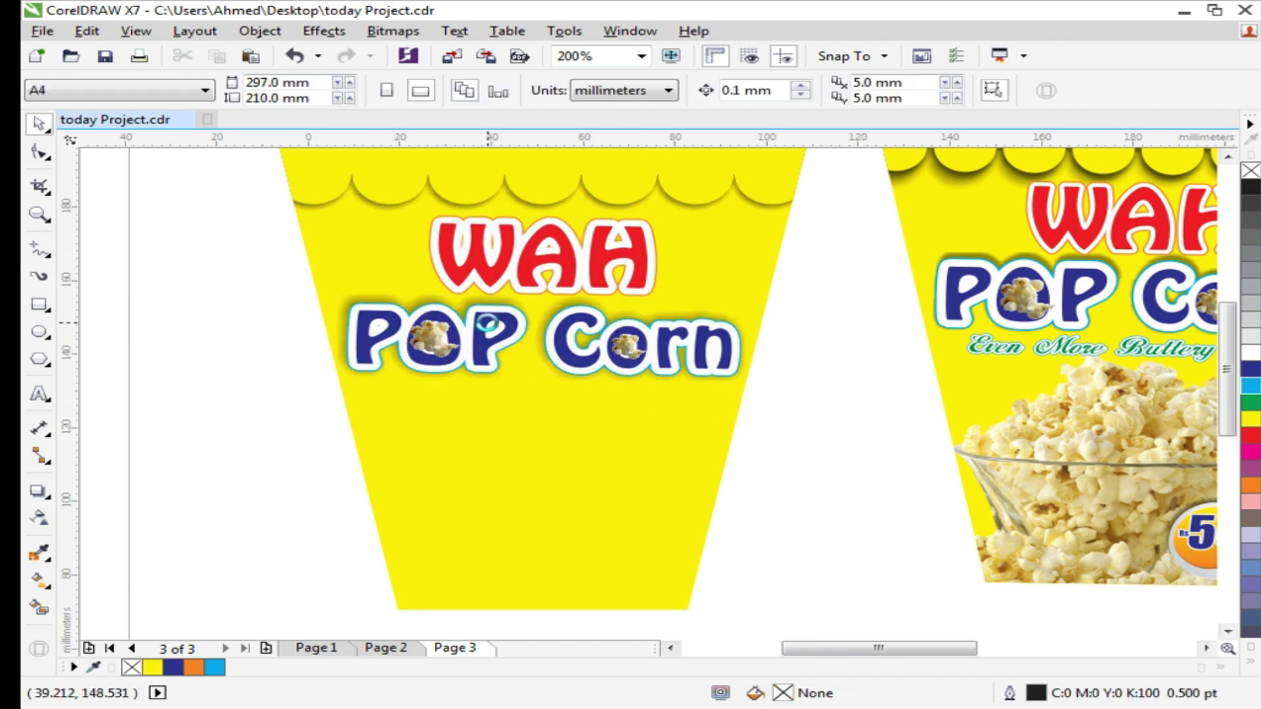
Top-align the recreated pack with the reference pack, grouping its panel and lettering only for the alignment
scroll(487, 323, "down", 1)
key("F2")
left_click_drag(354, 206, 1015, 514)
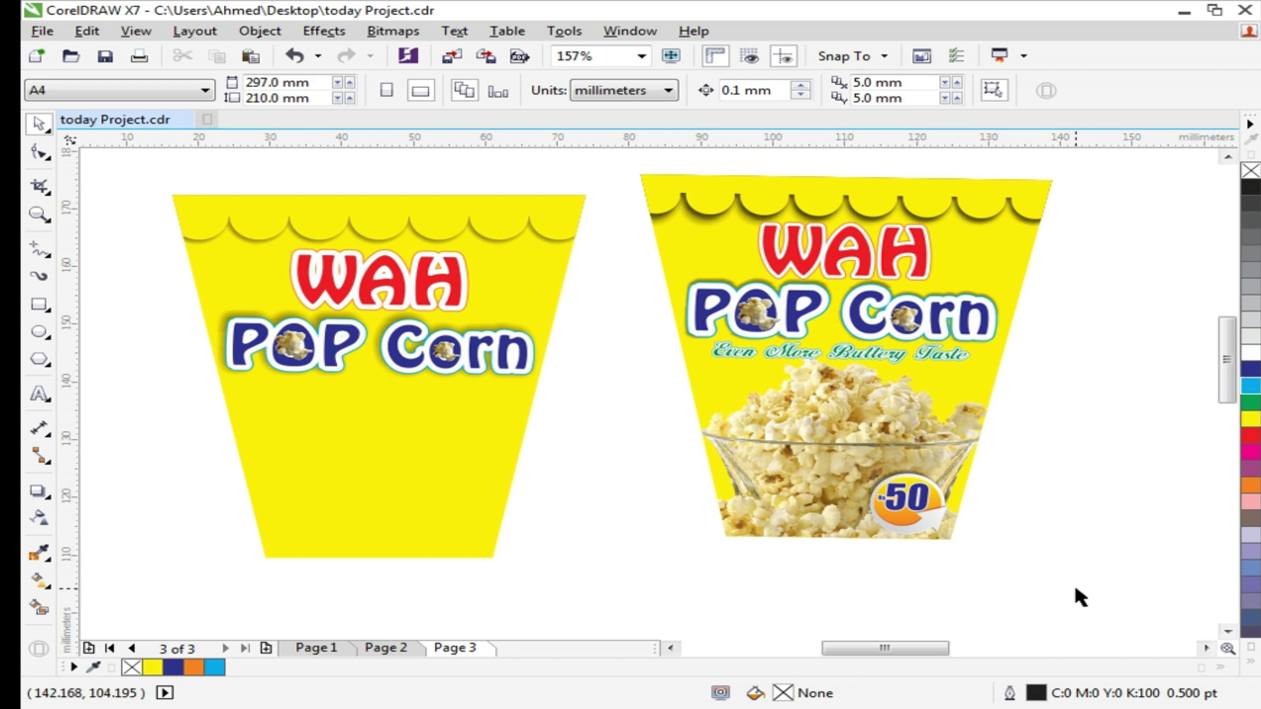
left_click_drag(644, 585, 71, 153)
key("ctrl+g")
left_click(766, 280, "shift")
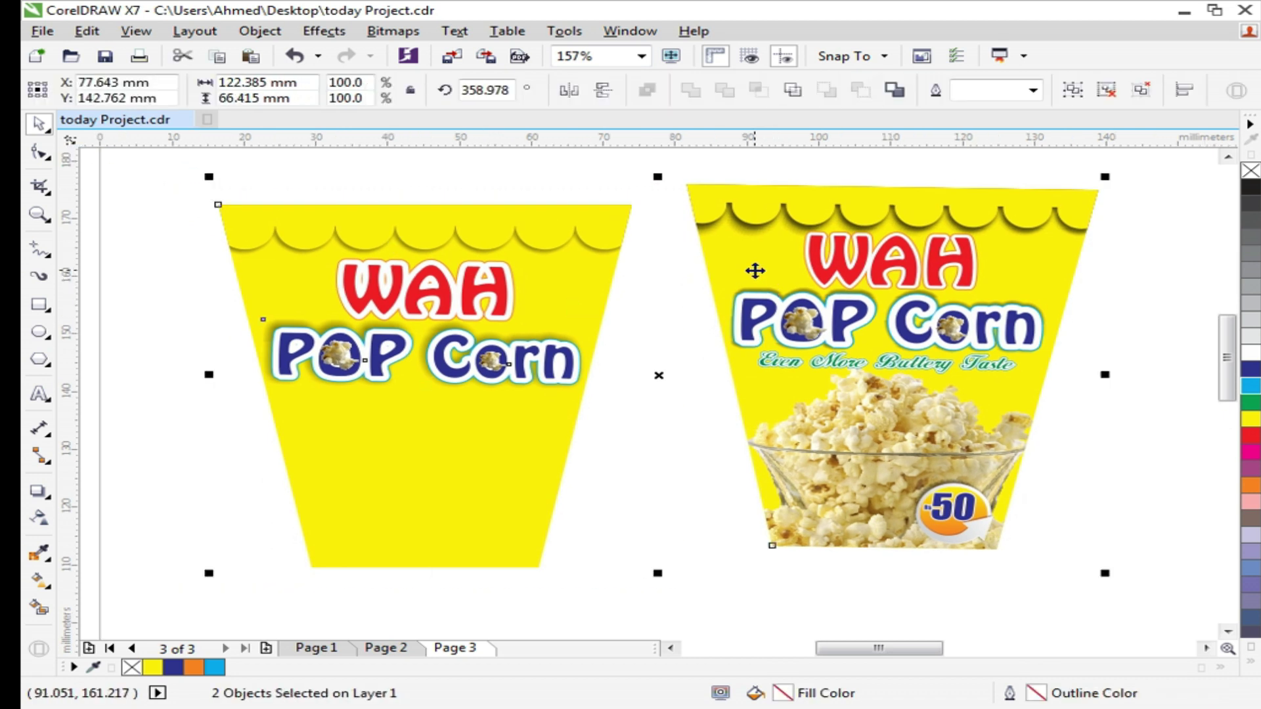
key("t")
left_click(656, 521)
left_click(521, 447)
key("ctrl+u")
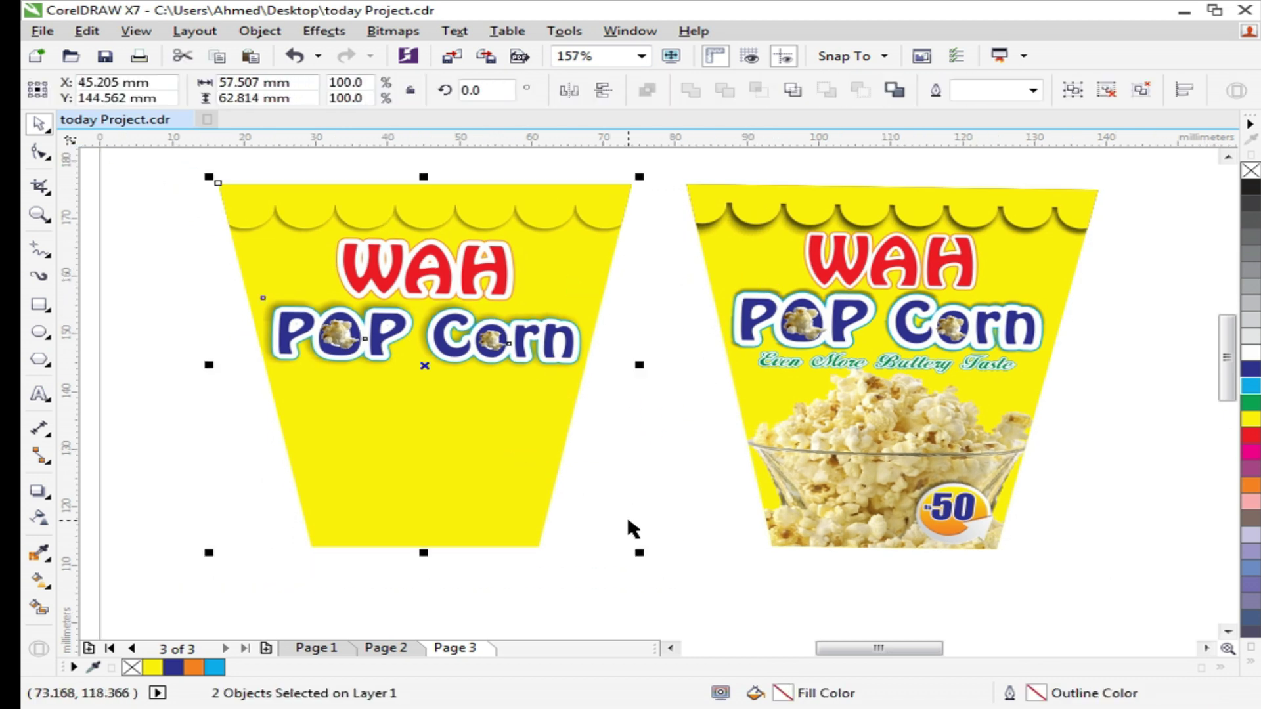
left_click(626, 516)
Switch to Firefox and examine the glass bowl of popcorn in the Google image results for popcorn png
left_click(558, 707)
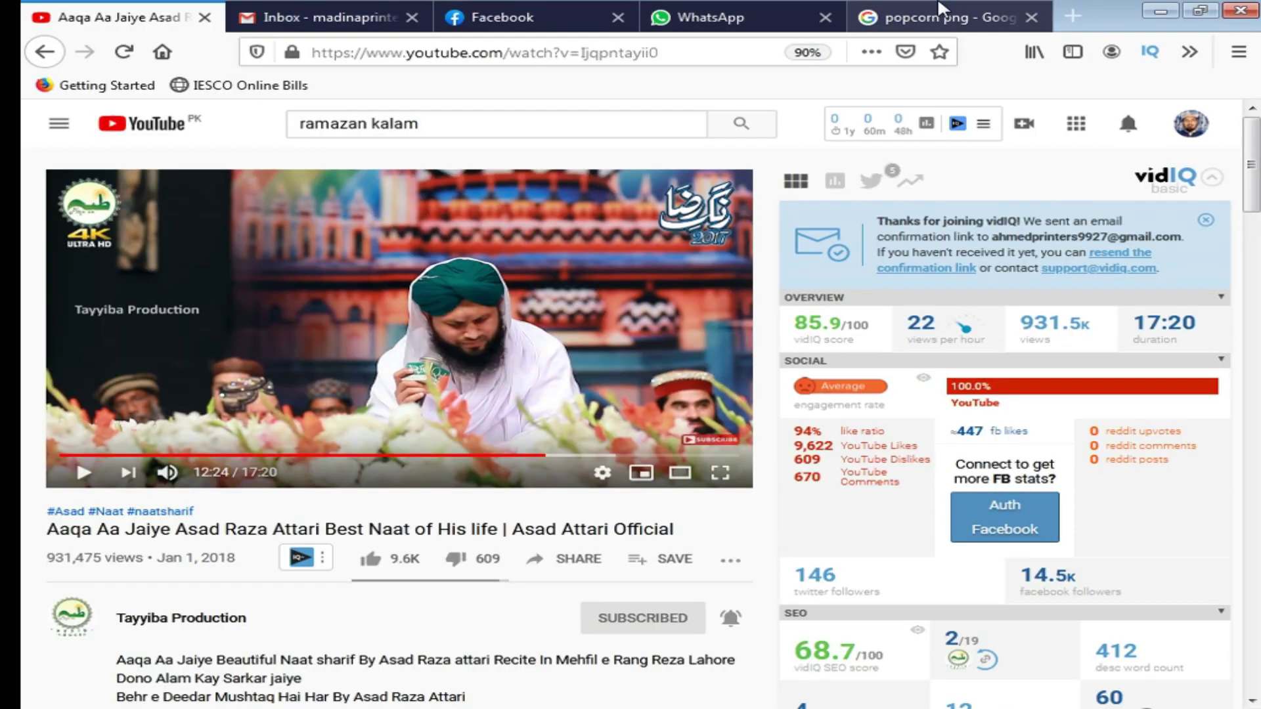
left_click(941, 9)
scroll(614, 240, "up", 10)
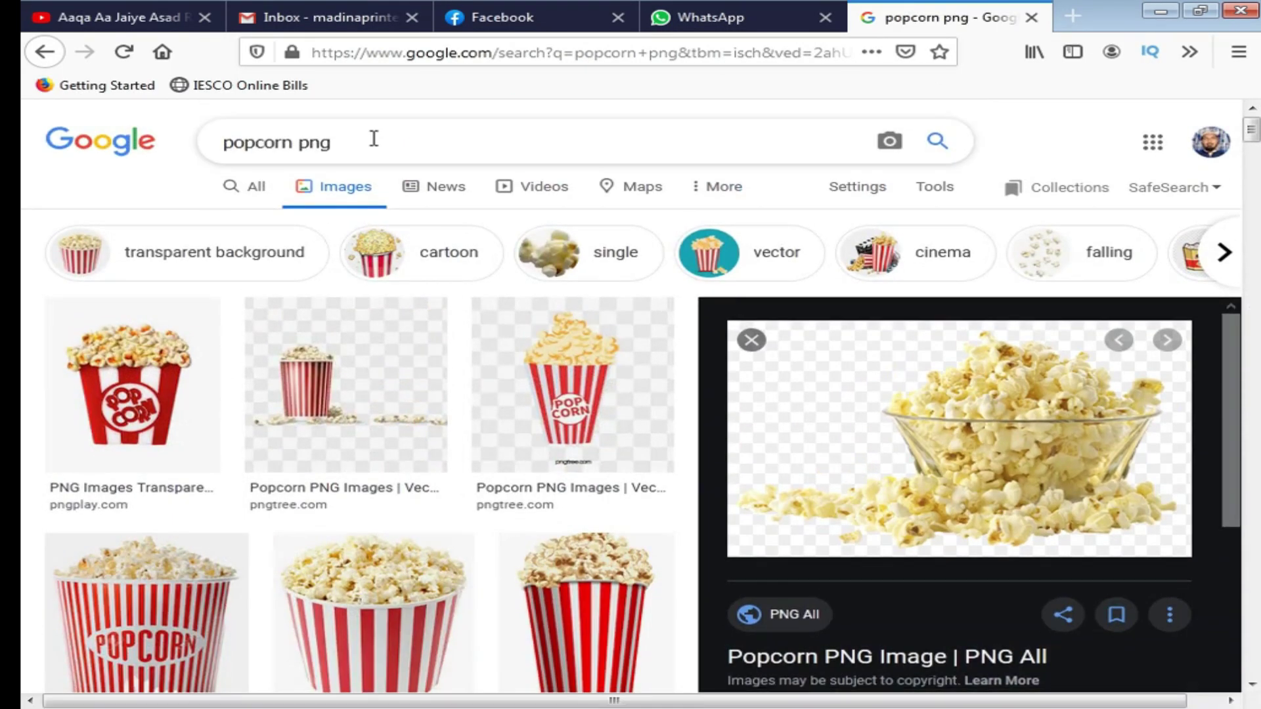
left_click(371, 138)
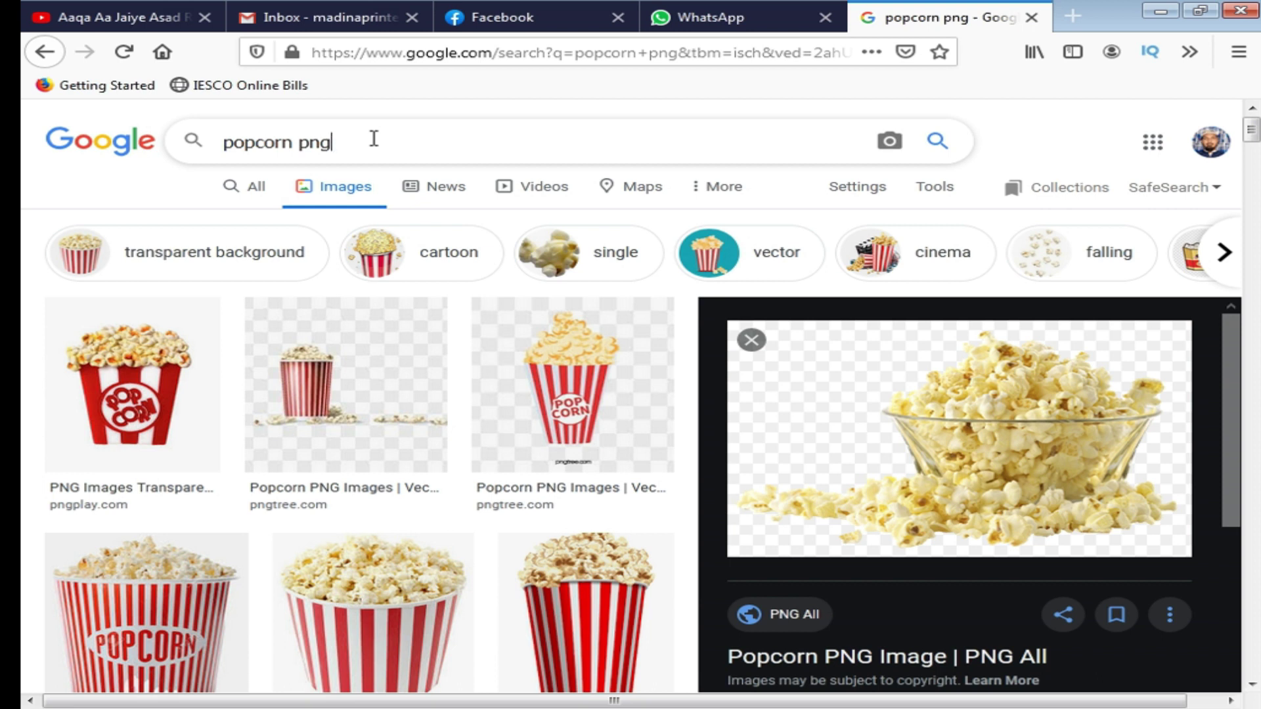
scroll(464, 400, "down", 7)
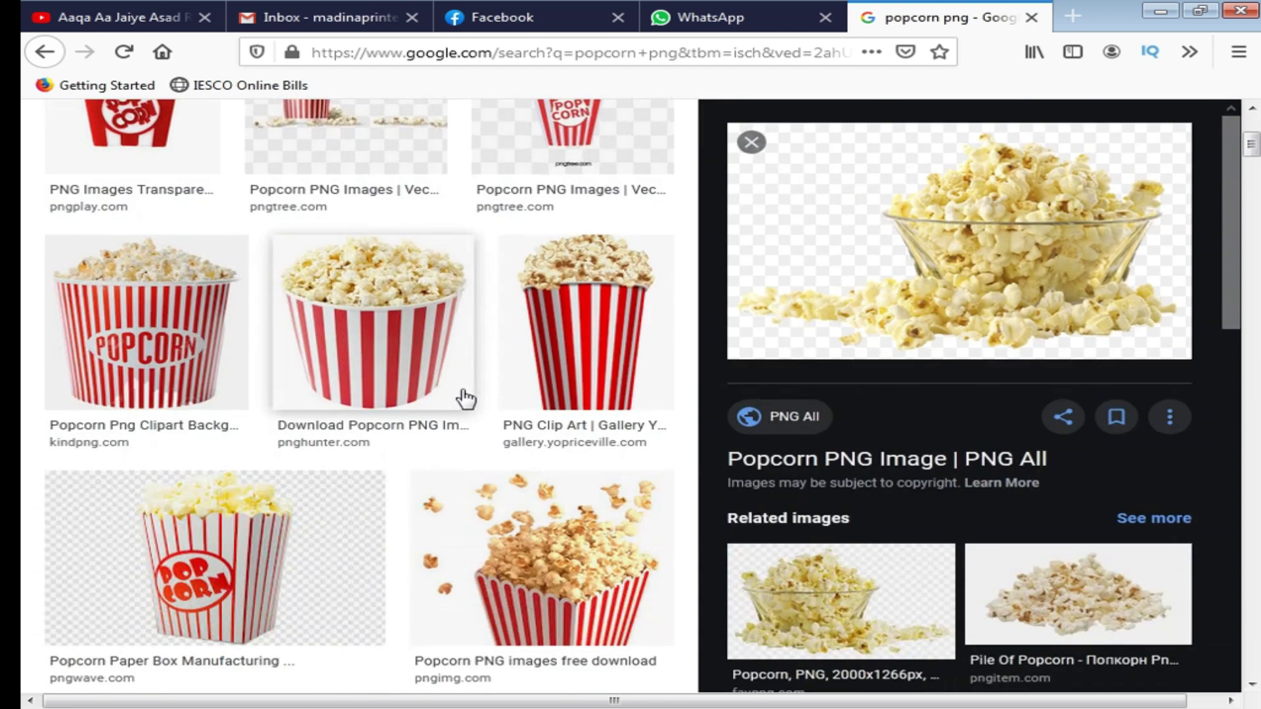
scroll(473, 371, "up", 6)
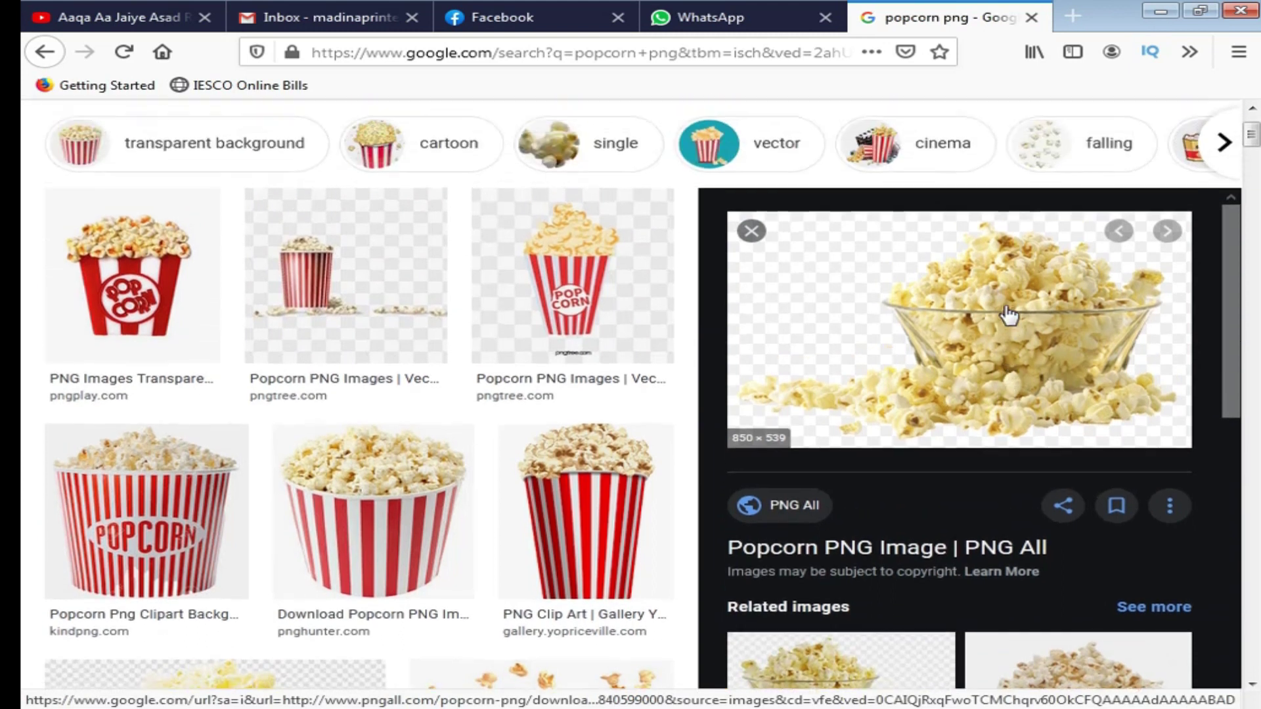
Switch back to CorelDRAW and import pOP cORN.png from the Desktop, placing it about 66 mm wide over the recreated panel's lower part
key("alt+Tab")
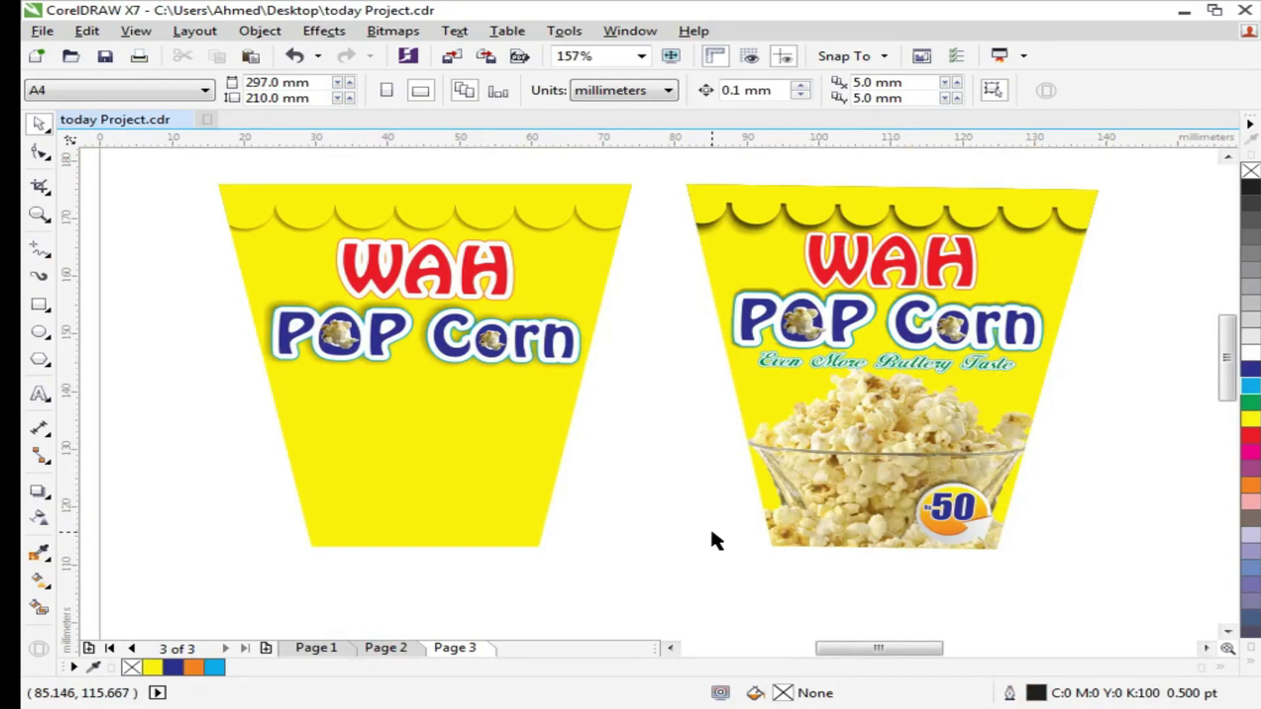
key("ctrl+i")
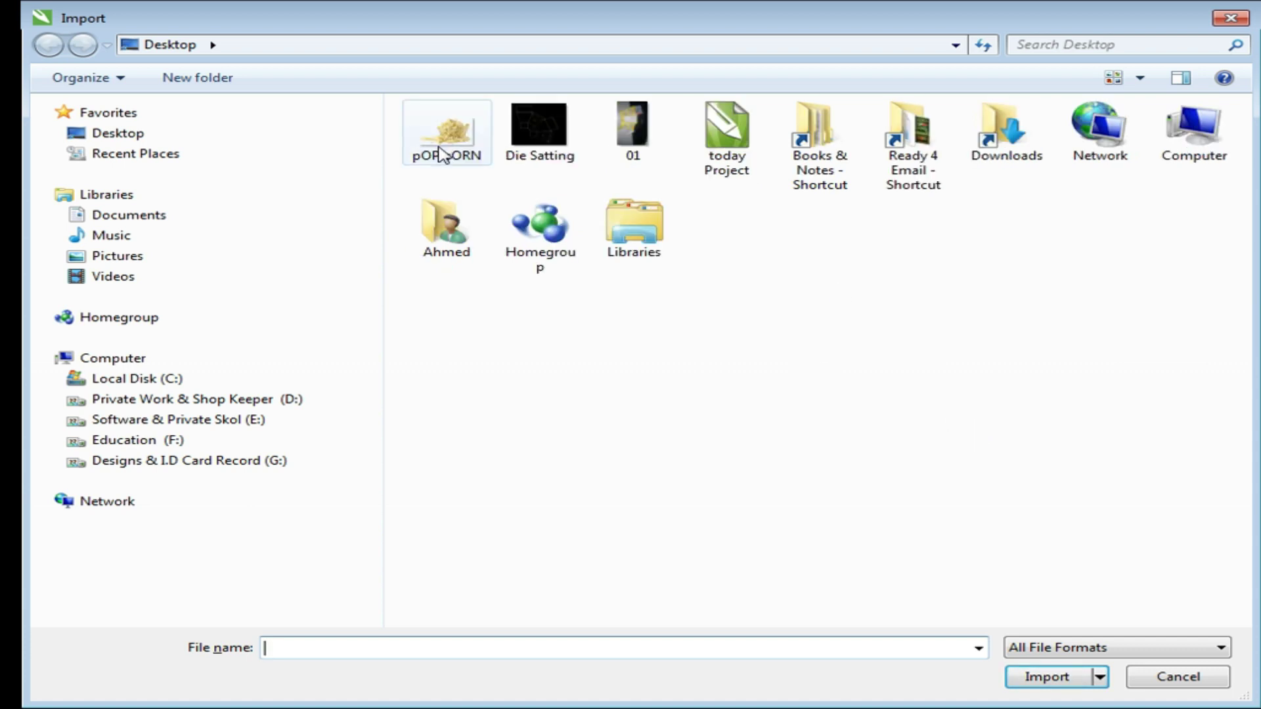
double_click(446, 141)
left_click_drag(366, 456, 599, 575)
left_click_drag(328, 452, 115, 326)
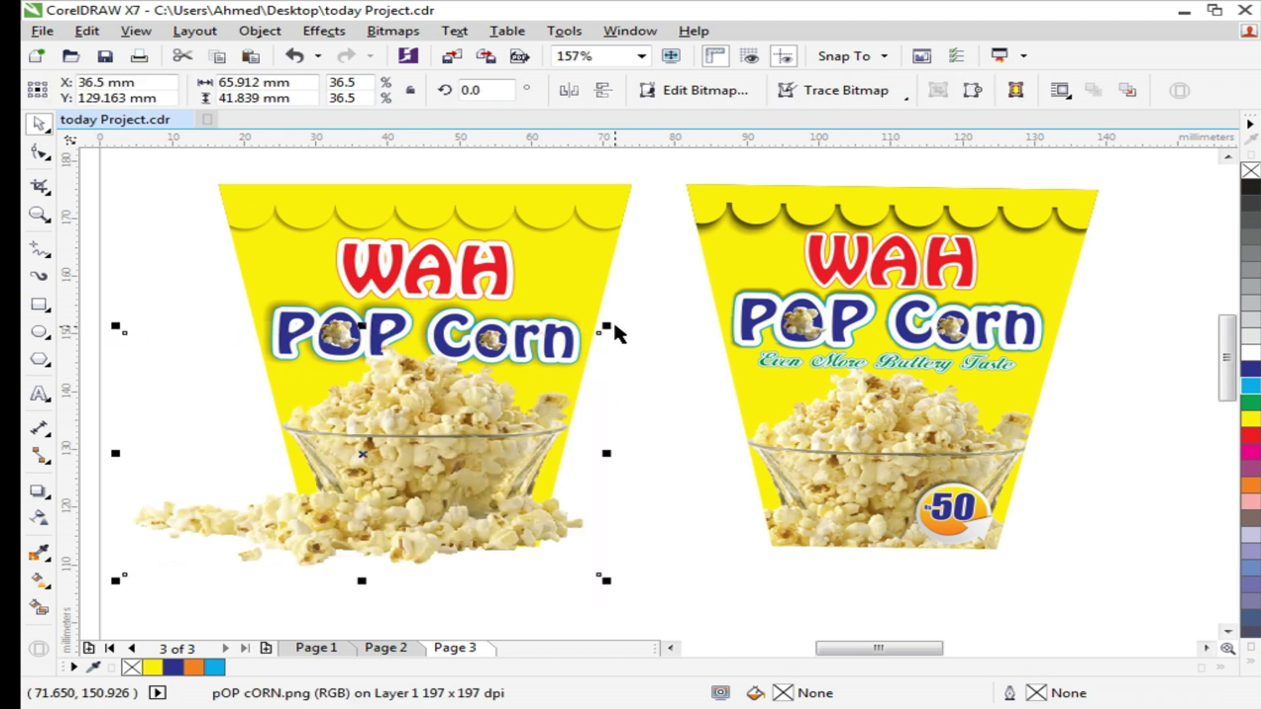
Scale the popcorn bowl image to about 58 mm wide, stretch it slightly wider and position it over the panel's lower part
left_click_drag(605, 326, 581, 339)
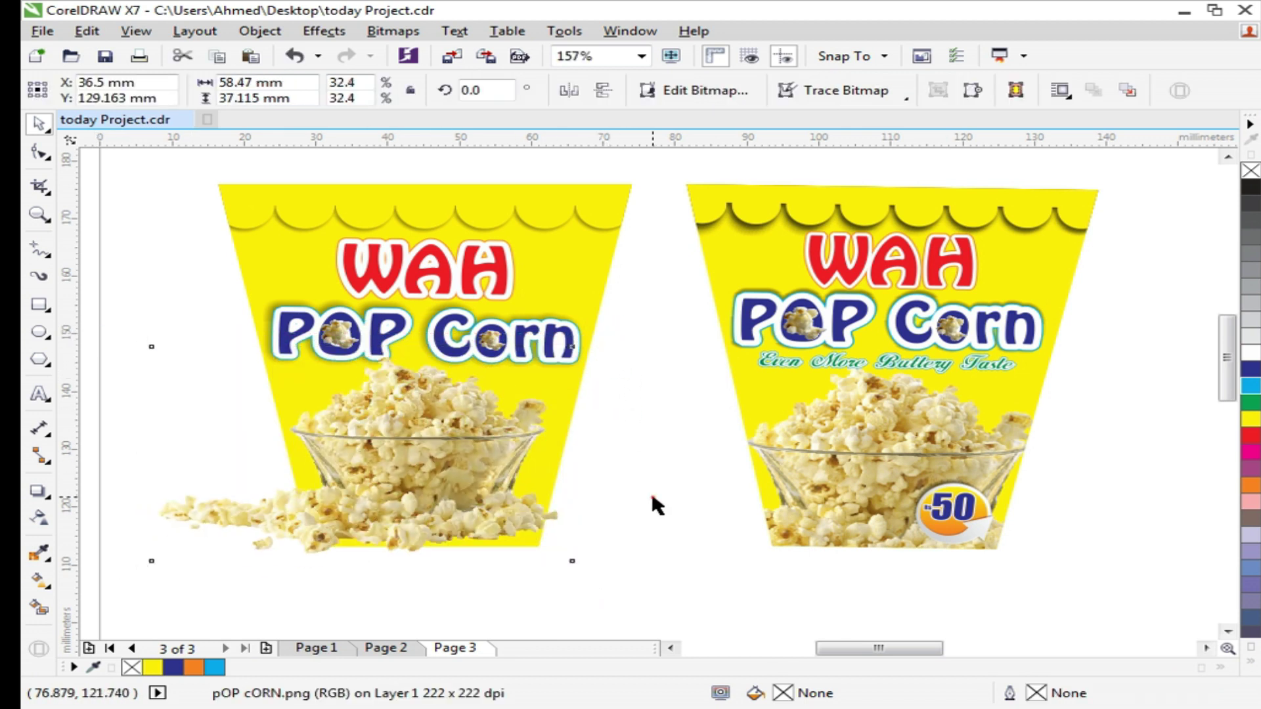
left_click_drag(436, 483, 437, 501)
key("F2")
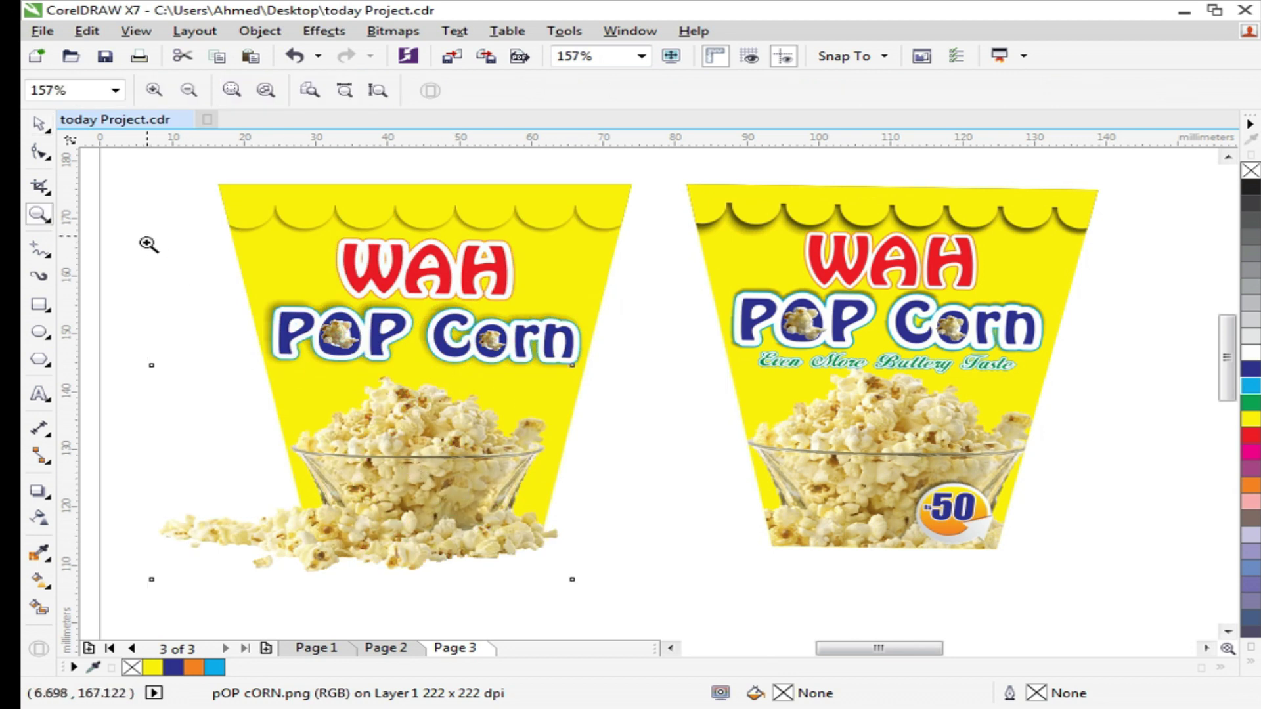
left_click_drag(148, 241, 747, 603)
scroll(788, 493, "down", 1)
left_click_drag(507, 412, 509, 406)
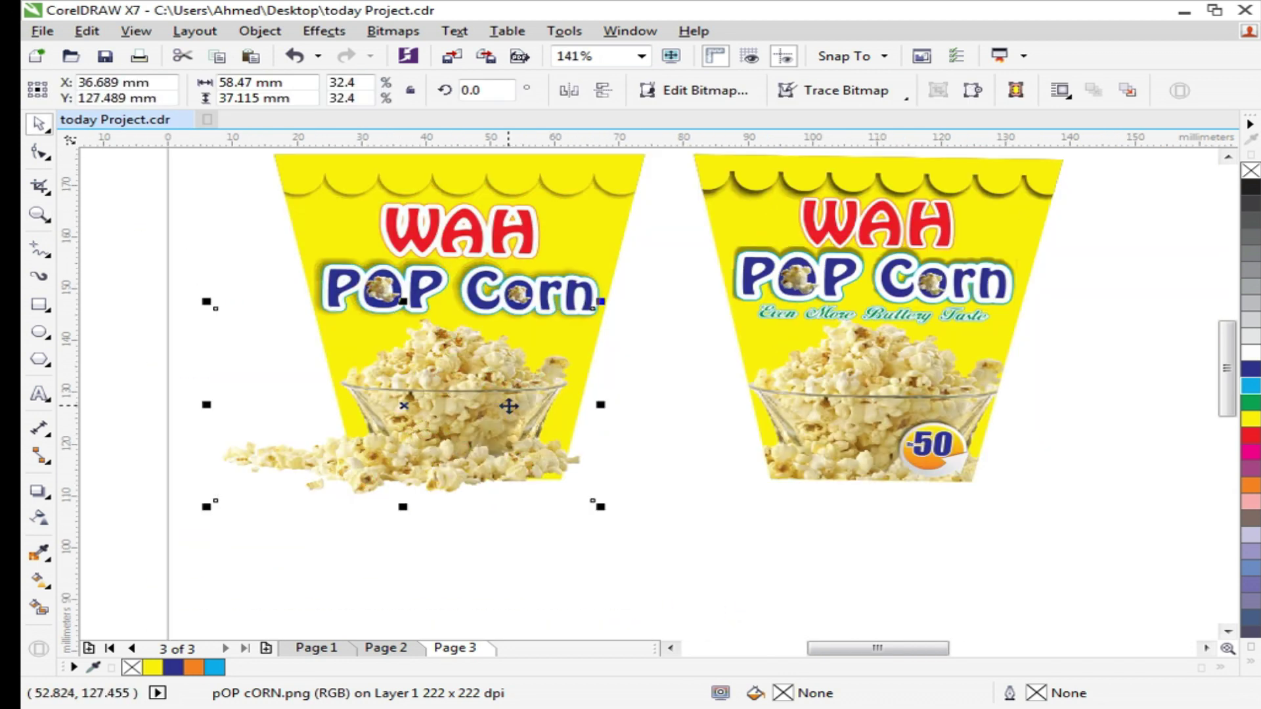
mouse_move(599, 406)
left_mouse_down()
mouse_move(622, 417)
mouse_move(627, 405)
mouse_move(614, 405)
left_mouse_up()
key("Up")
PowerClip the popcorn bowl image inside the recreated pack's yellow panel
right_click(516, 419)
left_click(617, 171)
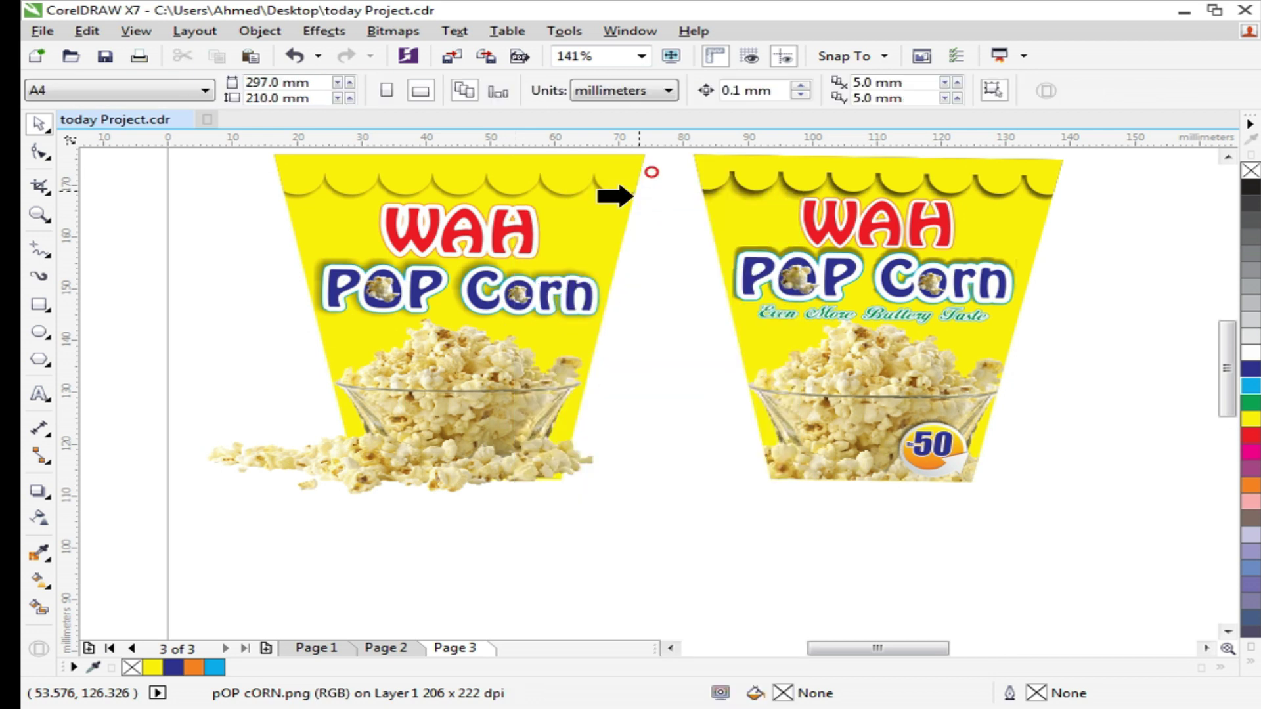
left_click(578, 249)
left_click(656, 408)
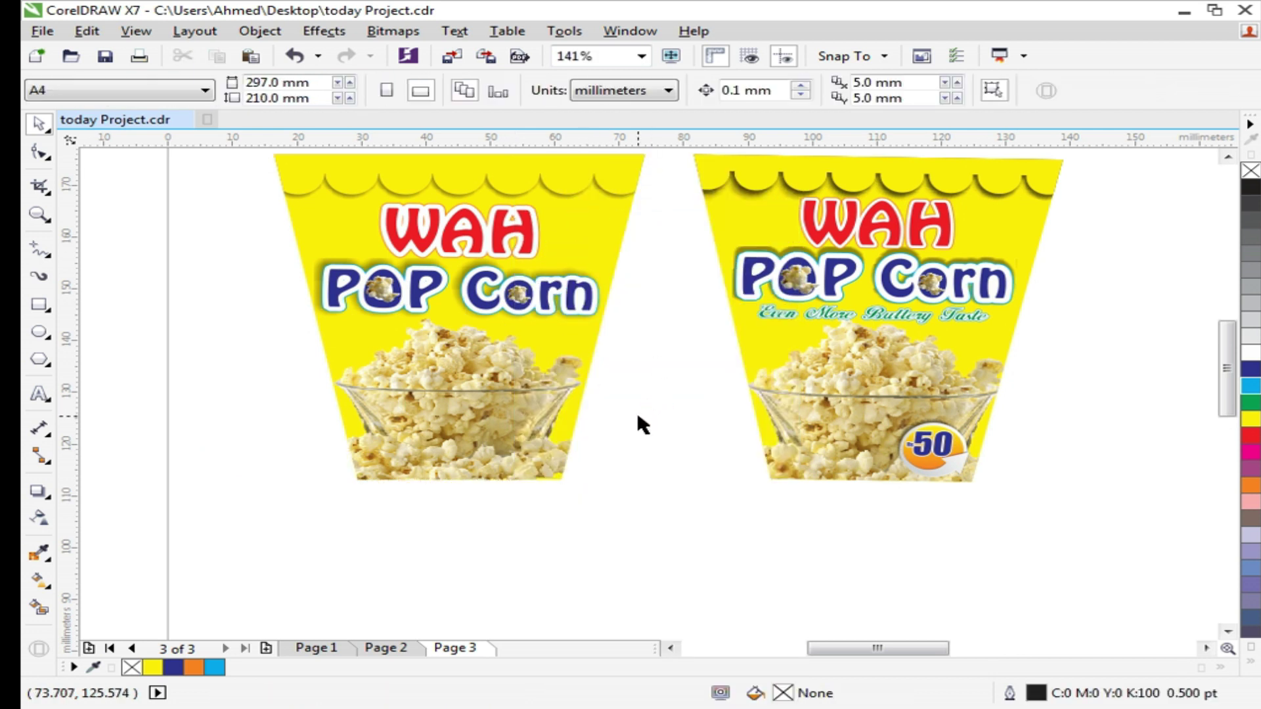
left_click(898, 449)
left_click(927, 460)
left_click_drag(1061, 554, 886, 412)
left_click(944, 477)
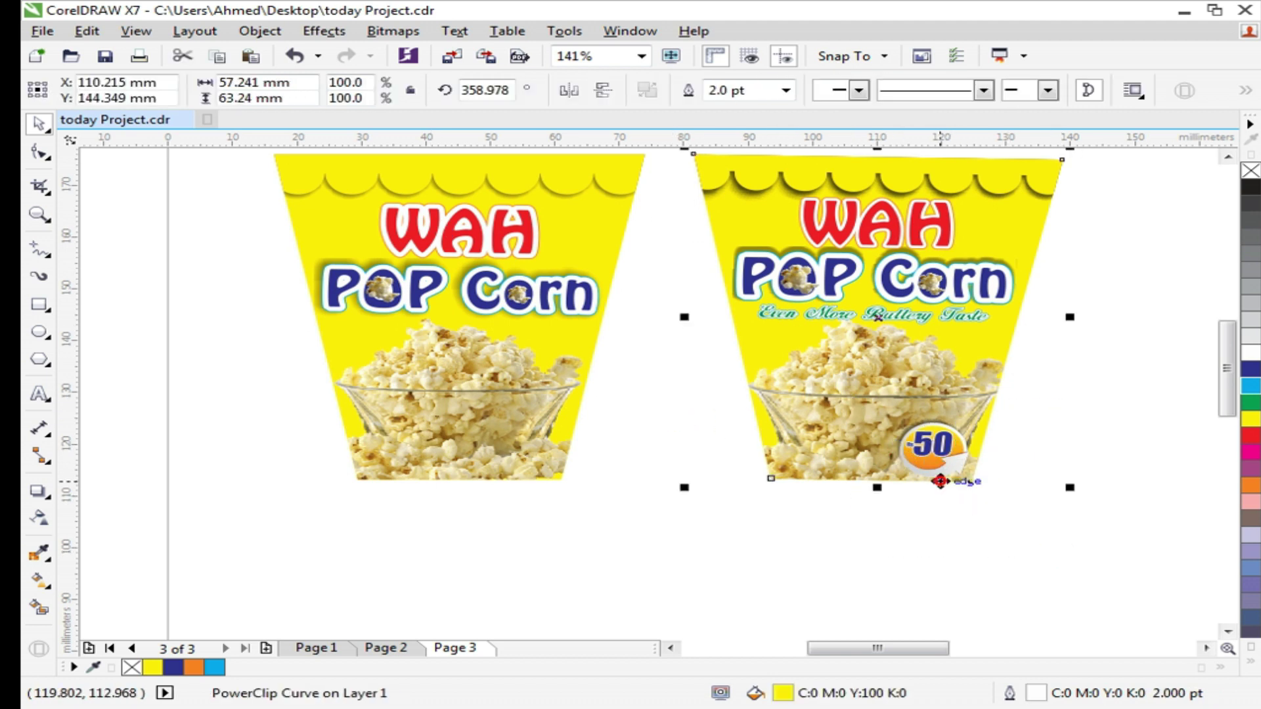
key("F10")
left_click_drag(999, 507, 928, 462)
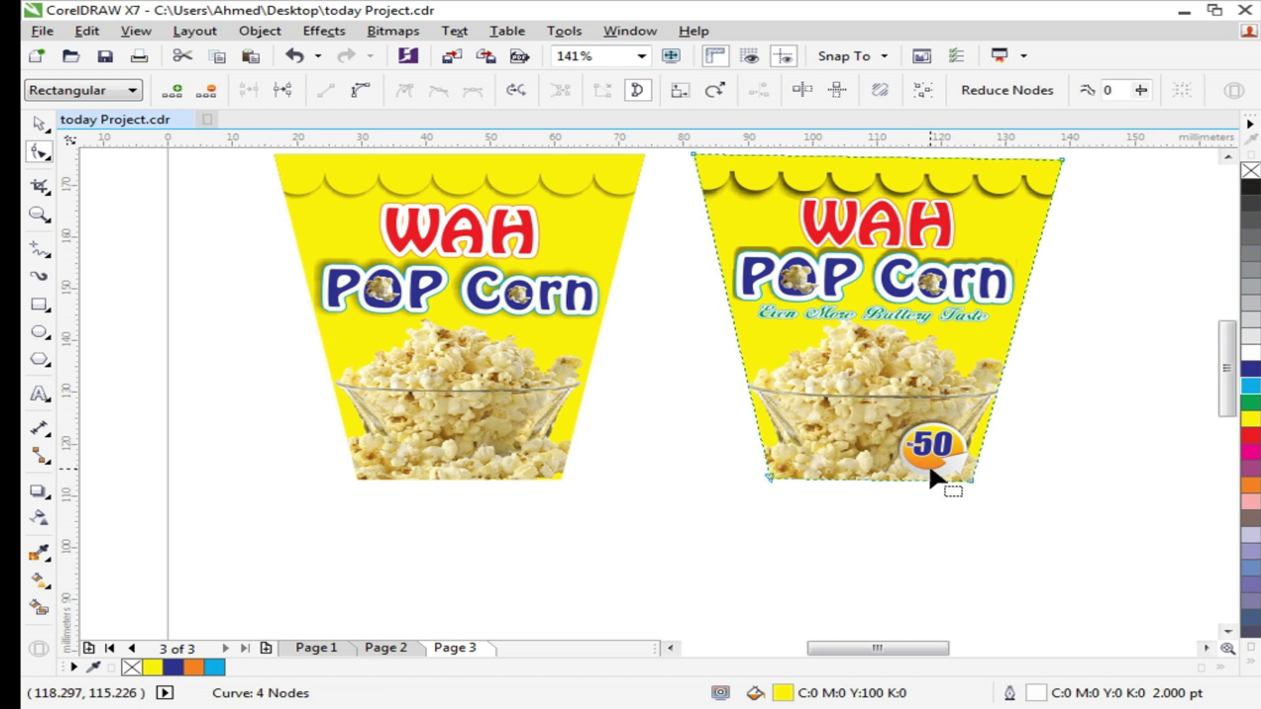
key("space")
Copy the reference pack's orange oval badge to the matching lower corner of the recreated panel
left_click(935, 476, "ctrl")
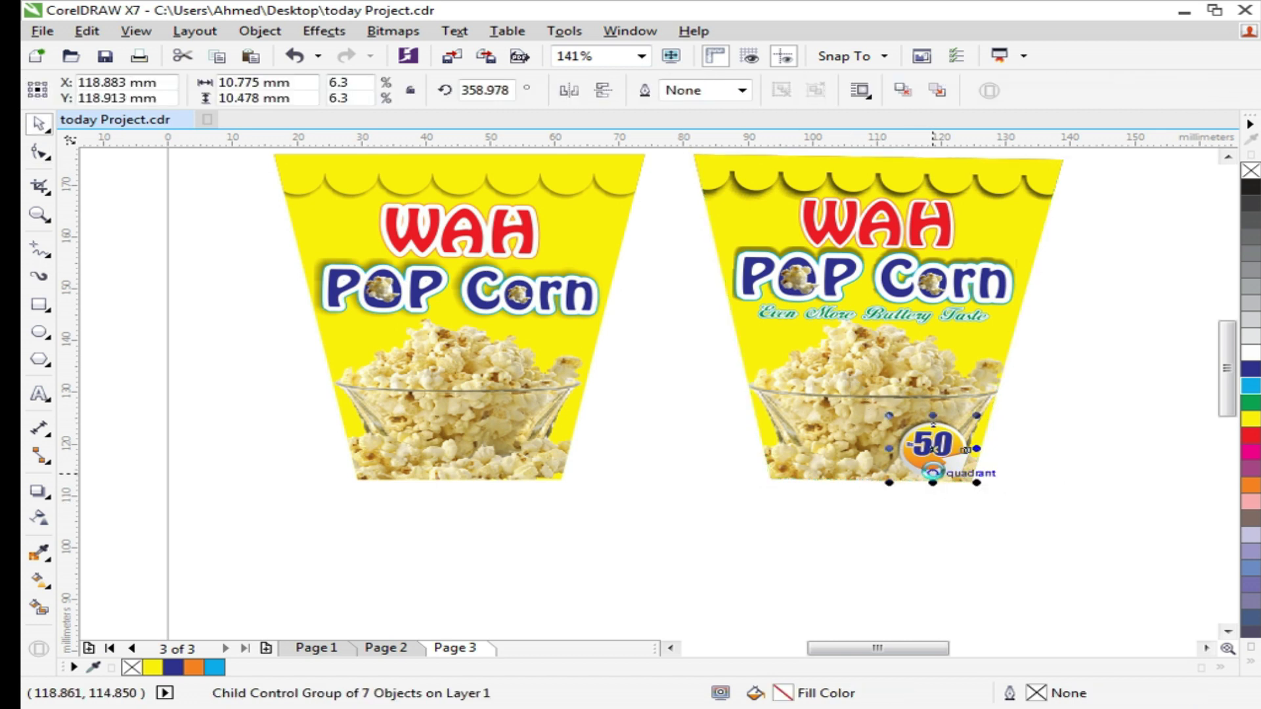
left_click_drag(932, 471, 520, 465)
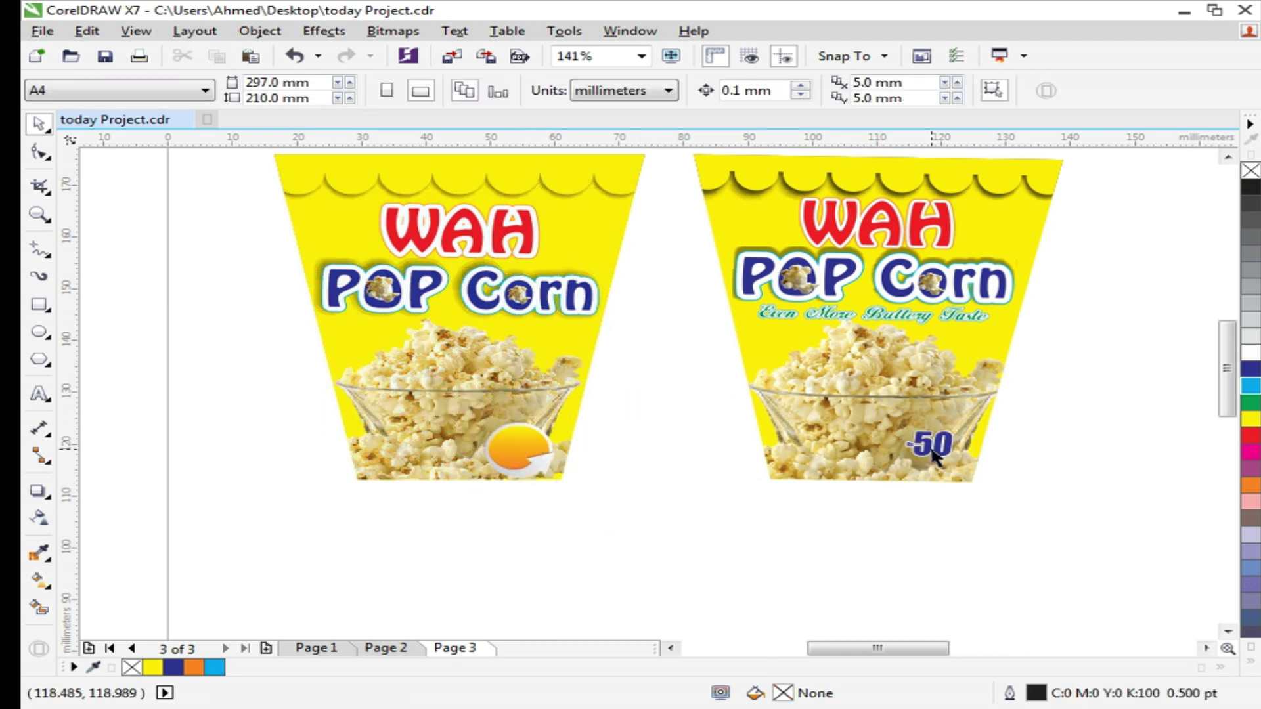
key("ctrl+z")
left_click_drag(937, 477, 510, 475)
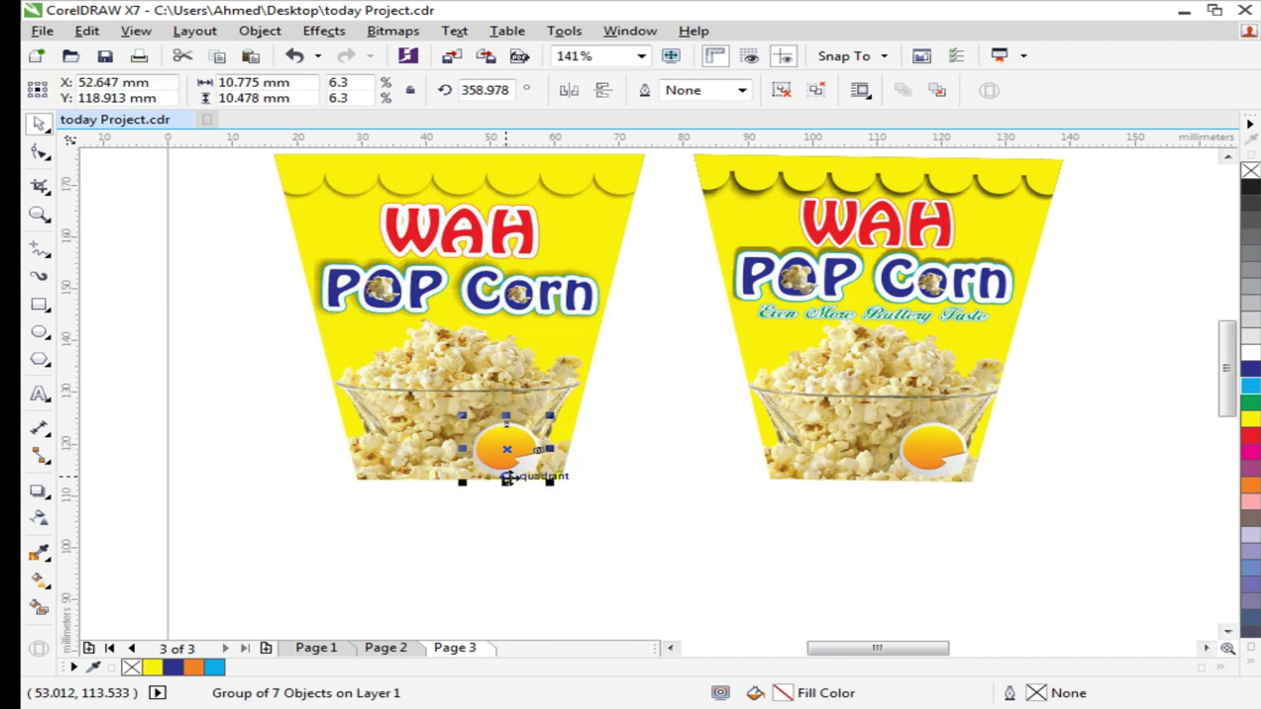
Move the Rs 50 price text from the reference pack onto the copied orange badge
left_click(754, 543)
left_click(922, 450)
left_click_drag(931, 446, 510, 459)
key("z")
left_click_drag(431, 410, 596, 484)
key("space")
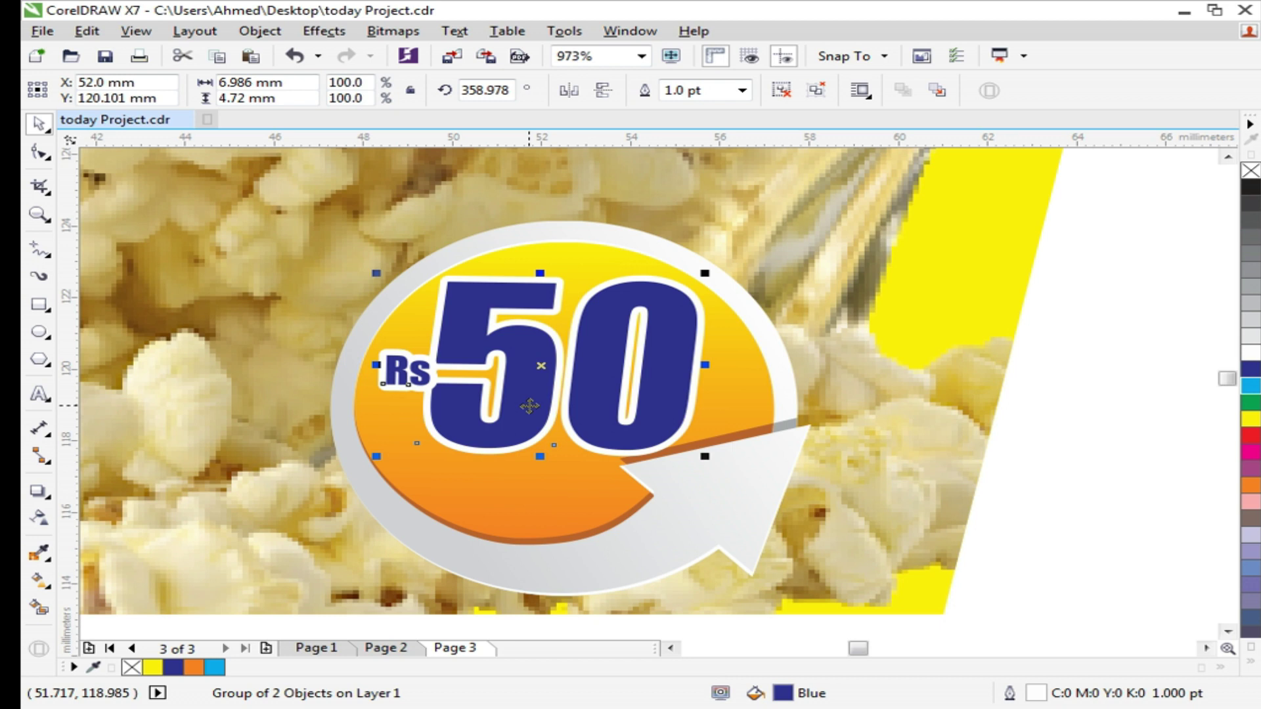
Rotate the Rs 50 text on the badge to about 2.9°
scroll(501, 397, "down", 2)
left_click(497, 363)
left_click_drag(602, 326, 600, 311)
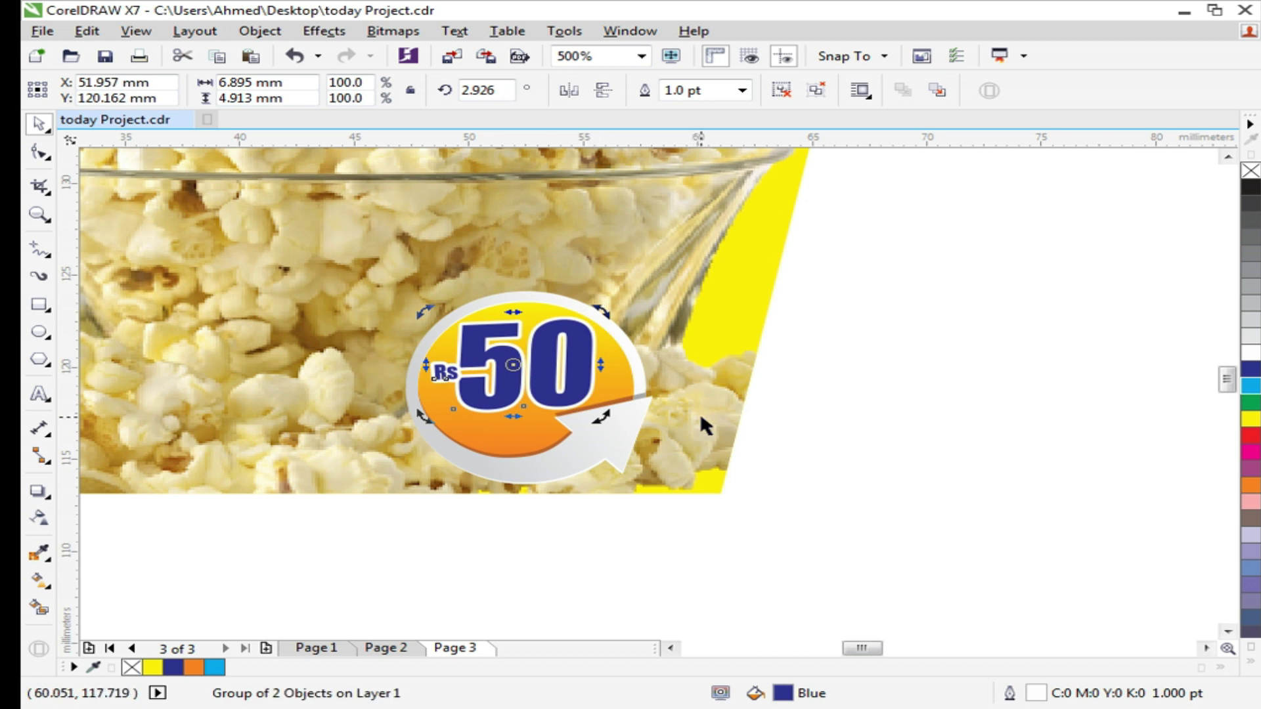
left_click(709, 494)
key("shift+F2")
left_click(908, 553)
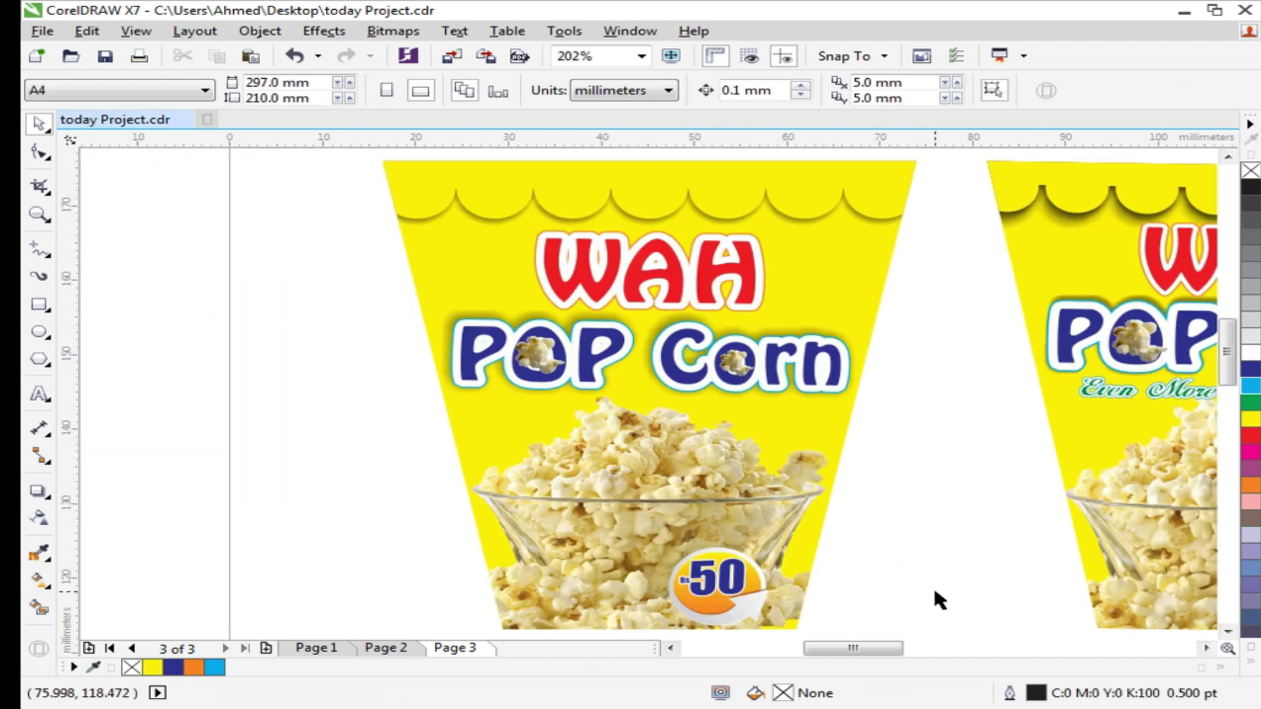
Shift the badge with its Rs 50 price slightly to the right on the recreated panel
left_click_drag(669, 608, 662, 635)
left_click_drag(703, 564, 719, 564)
left_click(929, 561)
scroll(379, 420, "down", 2)
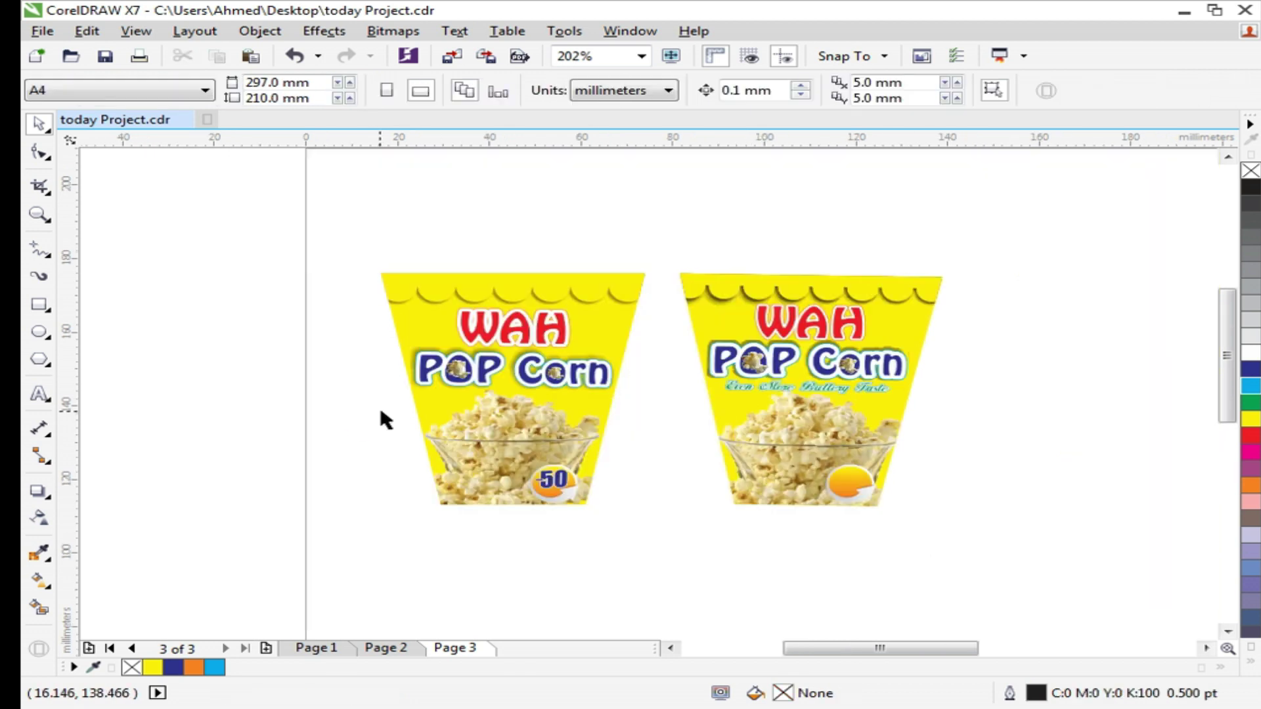
Copy the green Even More Buttery Taste tagline from the reference pack to the recreated panel below POP Corn
key("z")
left_click_drag(658, 358, 923, 422)
key("space")
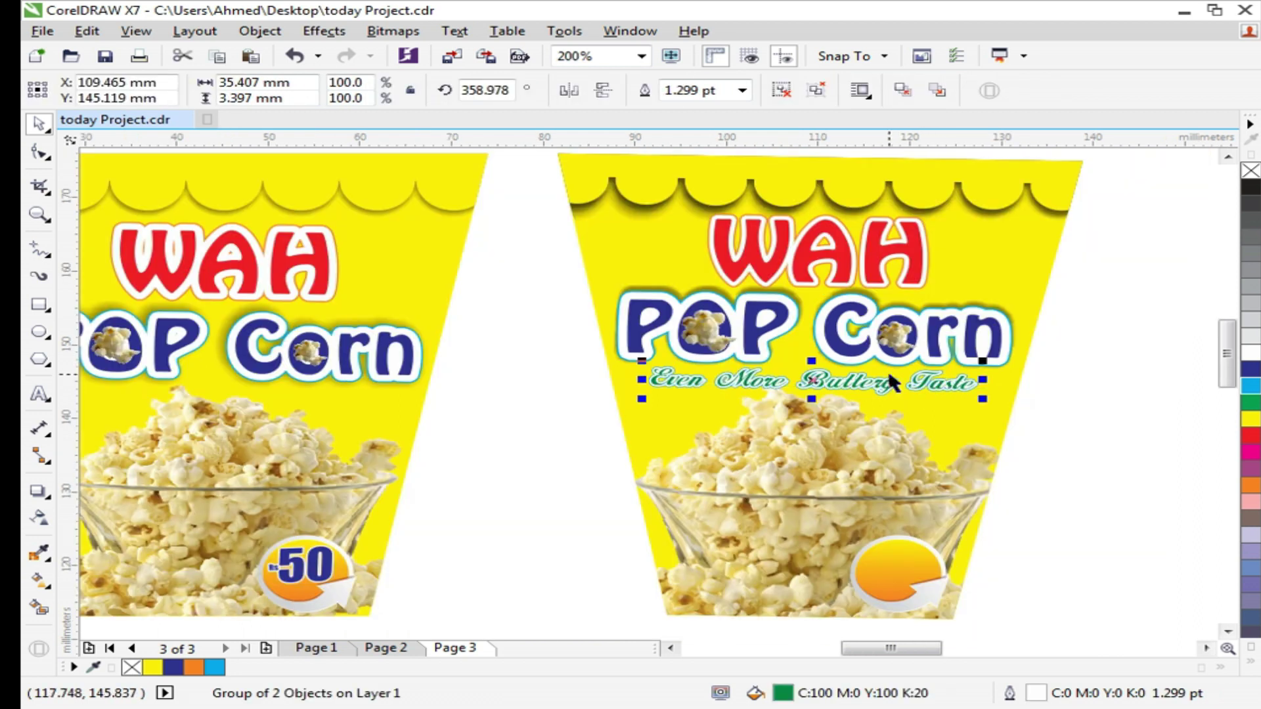
scroll(892, 389, "down", 1)
left_click_drag(886, 379, 589, 395)
right_click(589, 395)
key("z")
left_click_drag(369, 348, 755, 456)
left_click(262, 420)
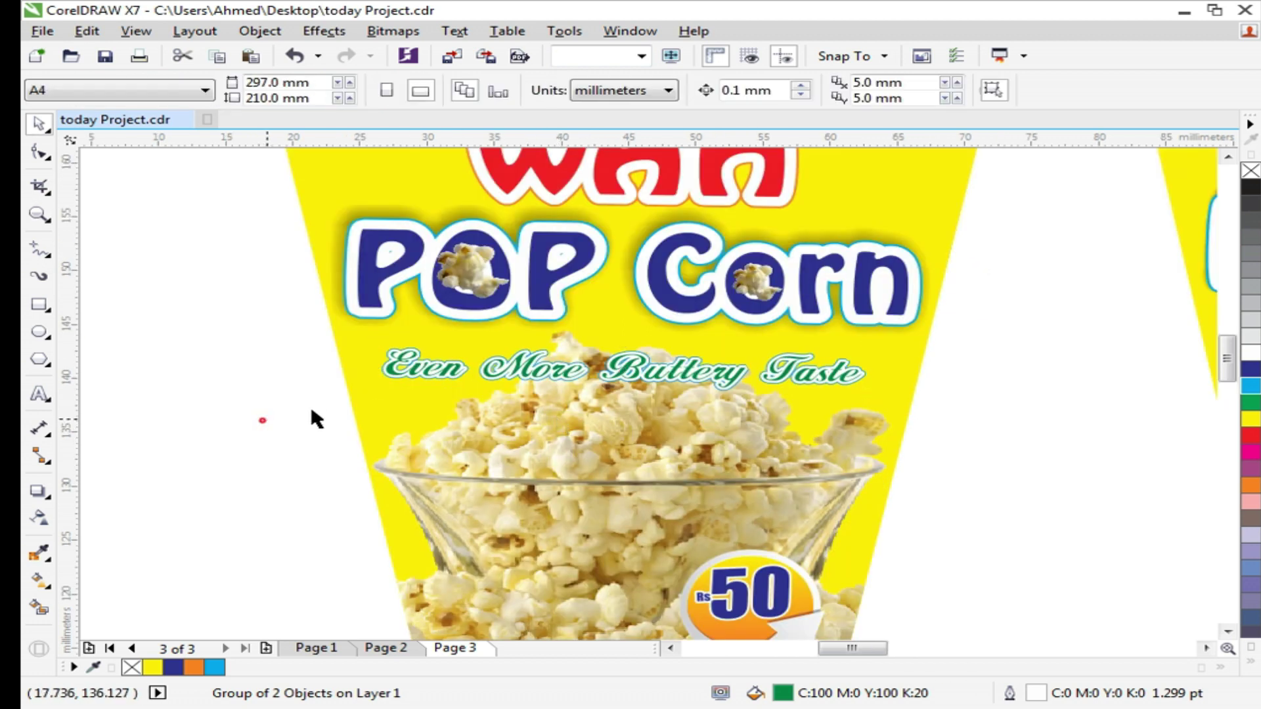
Examine the copied tagline's font and its outlined text layers up close
left_click(405, 368, "ctrl")
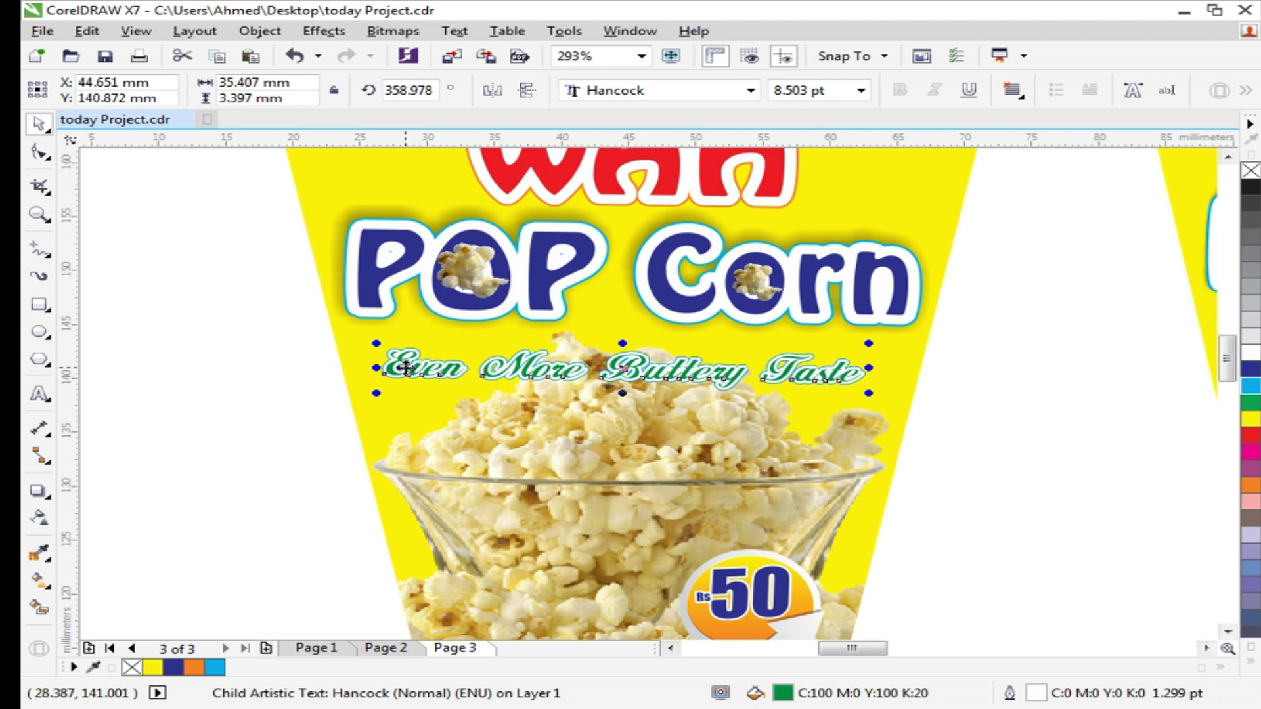
left_click(253, 396)
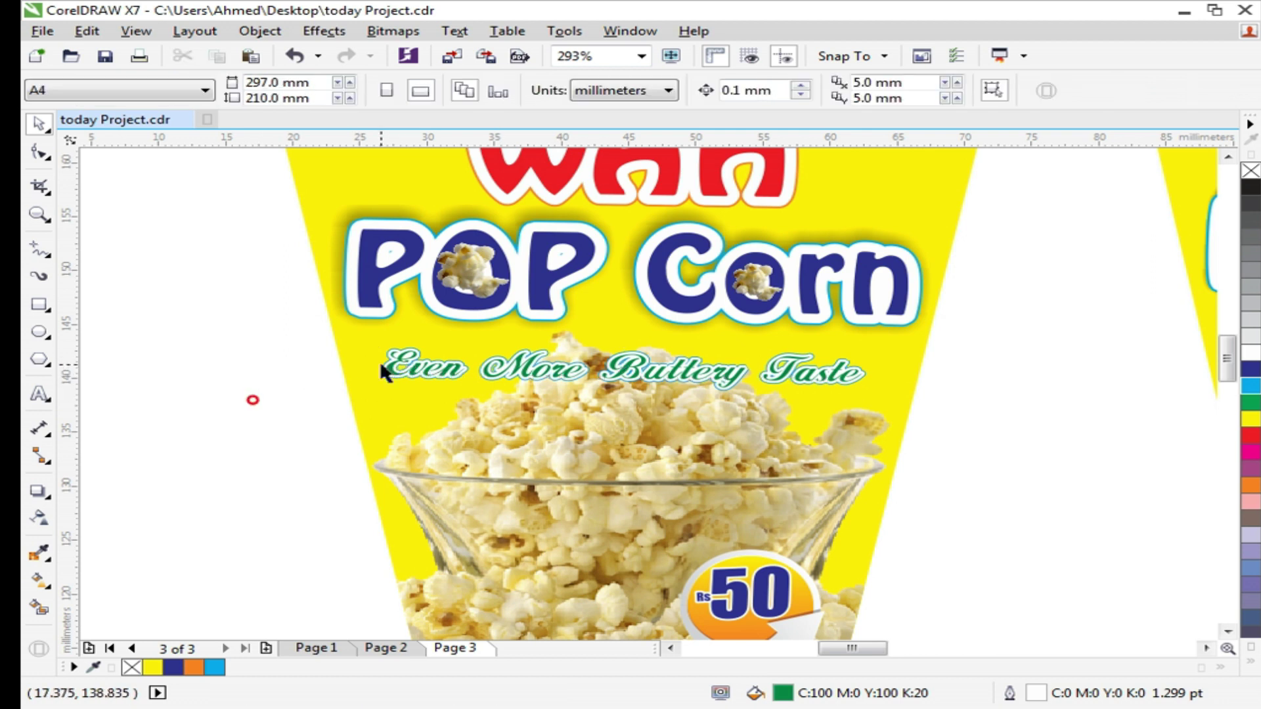
scroll(392, 360, "up", 4)
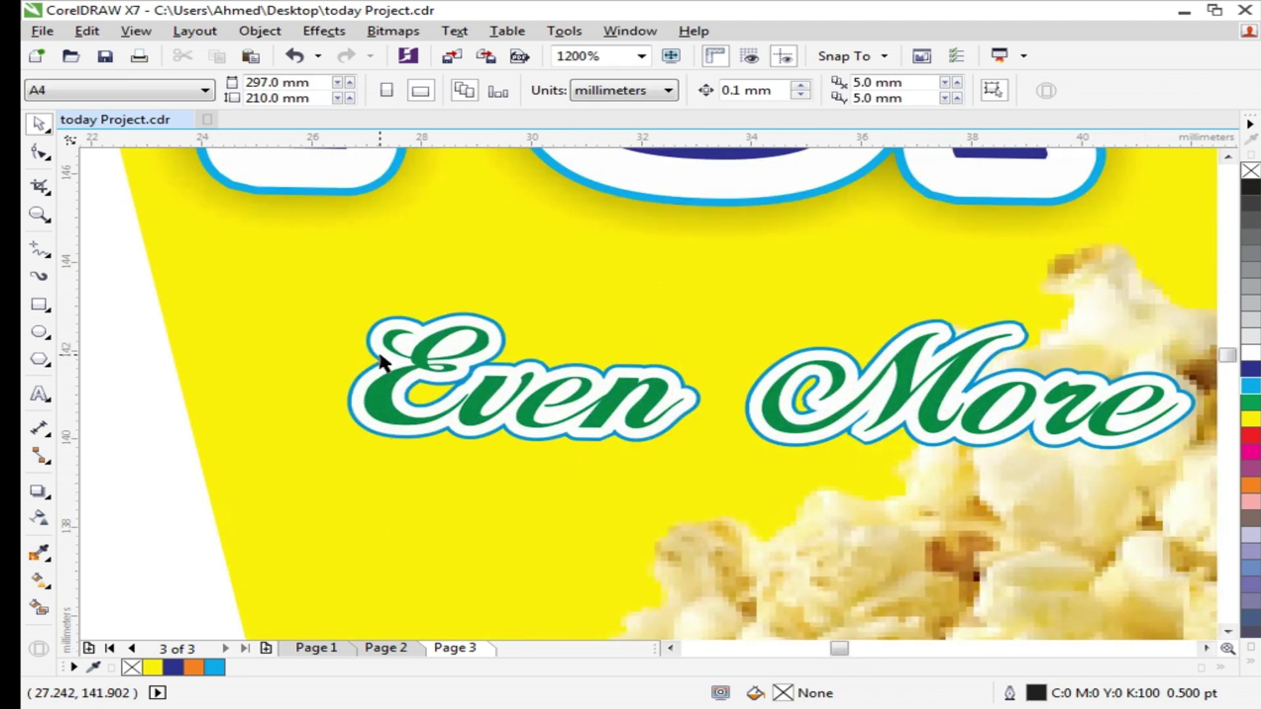
scroll(383, 359, "up", 2)
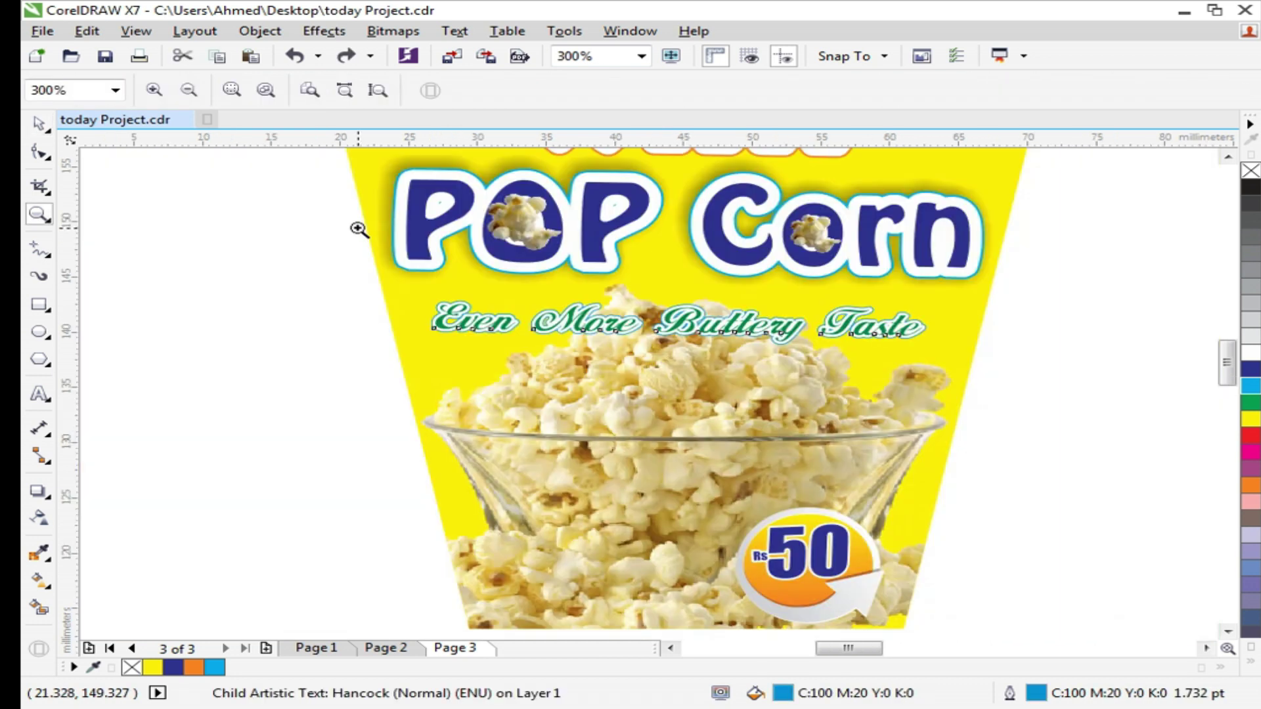
left_click_drag(329, 201, 1091, 413)
double_click(624, 421)
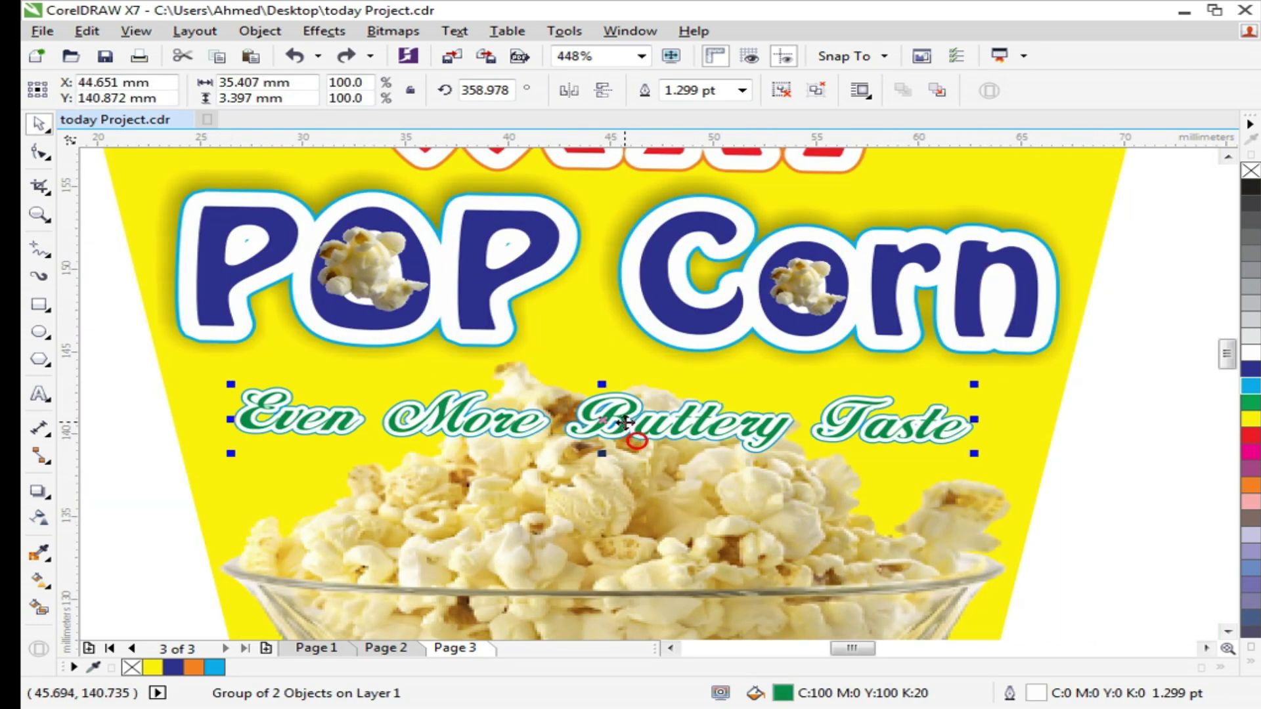
left_click(139, 420)
Move the tagline up just beneath the POP Corn lettering and shift the popcorn bowl image slightly down
left_click_drag(469, 419, 513, 390)
scroll(529, 307, "down", 2)
left_click(534, 415)
left_click_drag(534, 436, 545, 453)
key("Escape")
scroll(386, 371, "down", 2)
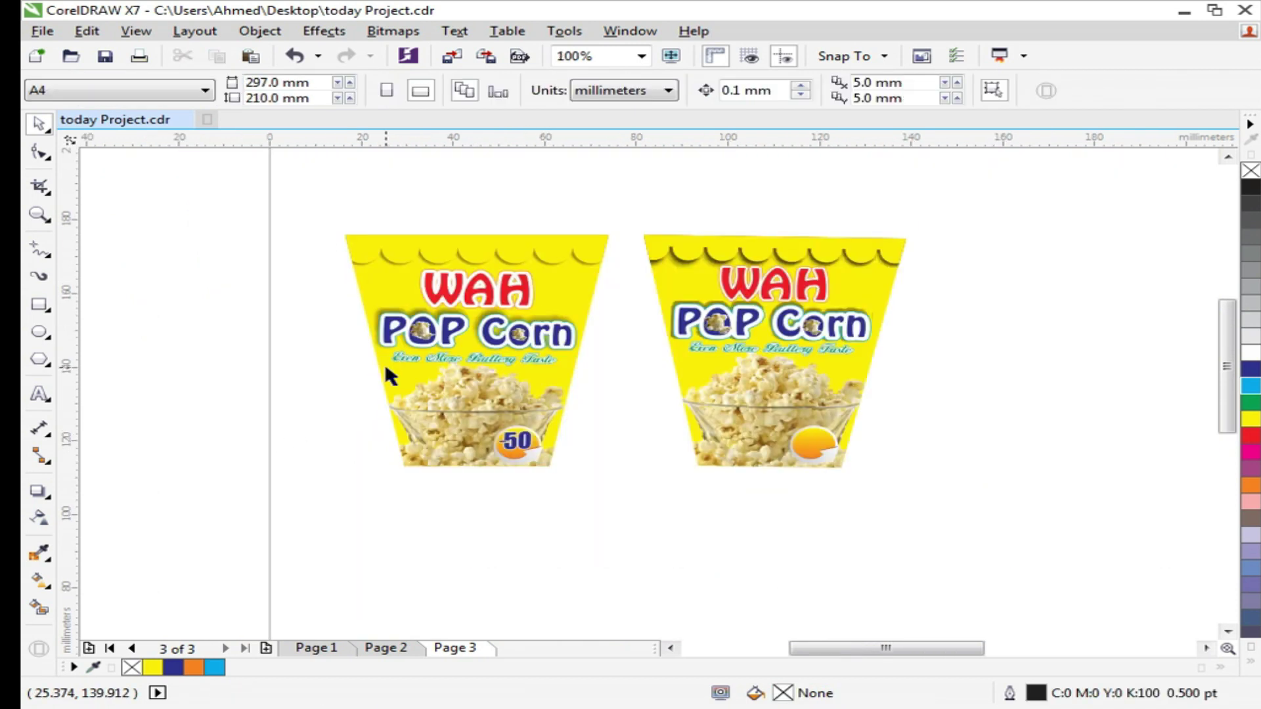
key("F4")
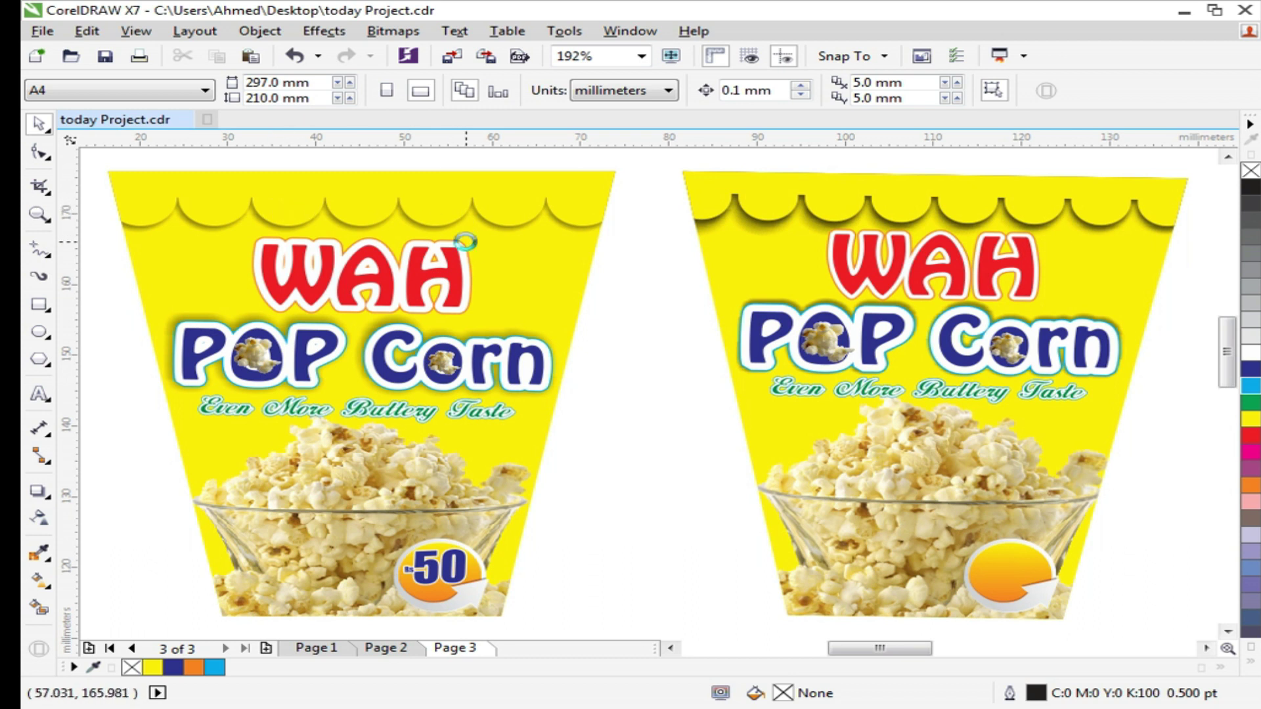
Bring the yellow Butter pack from page 2 onto page 3 beside the recreated pack, replacing the previous reference
key("Page_Up")
key("F4")
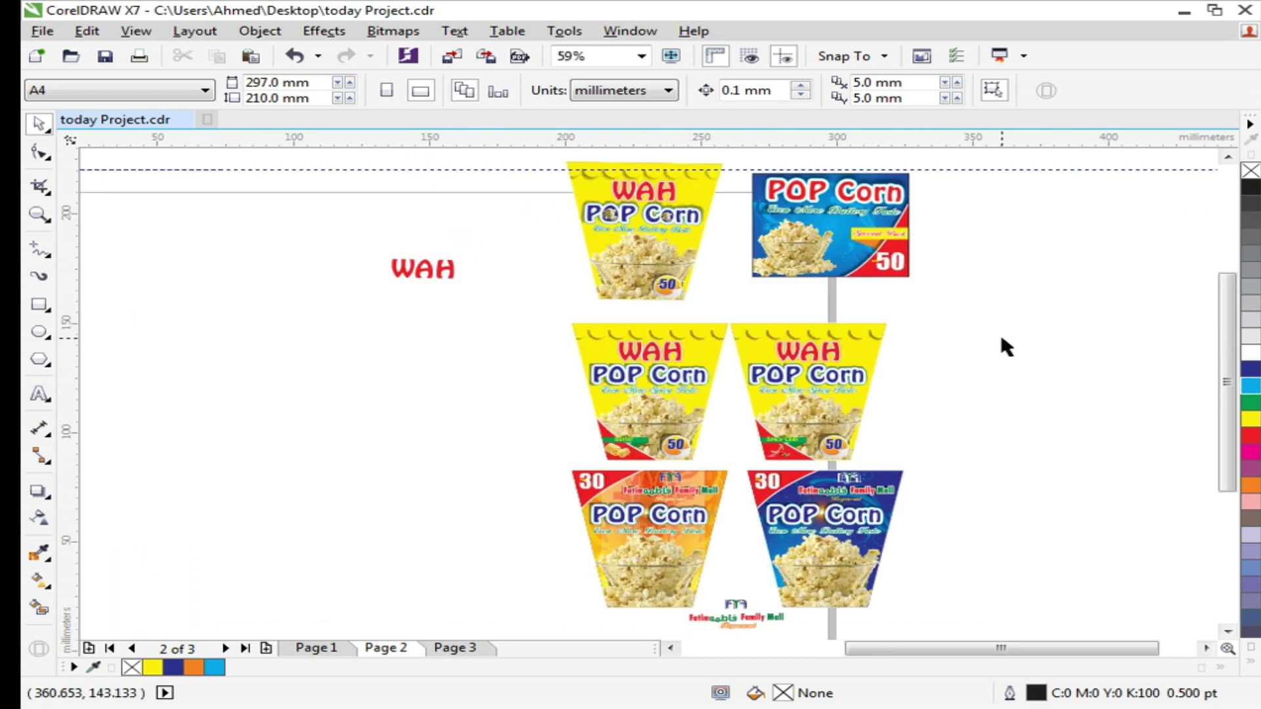
left_click_drag(943, 463, 738, 600)
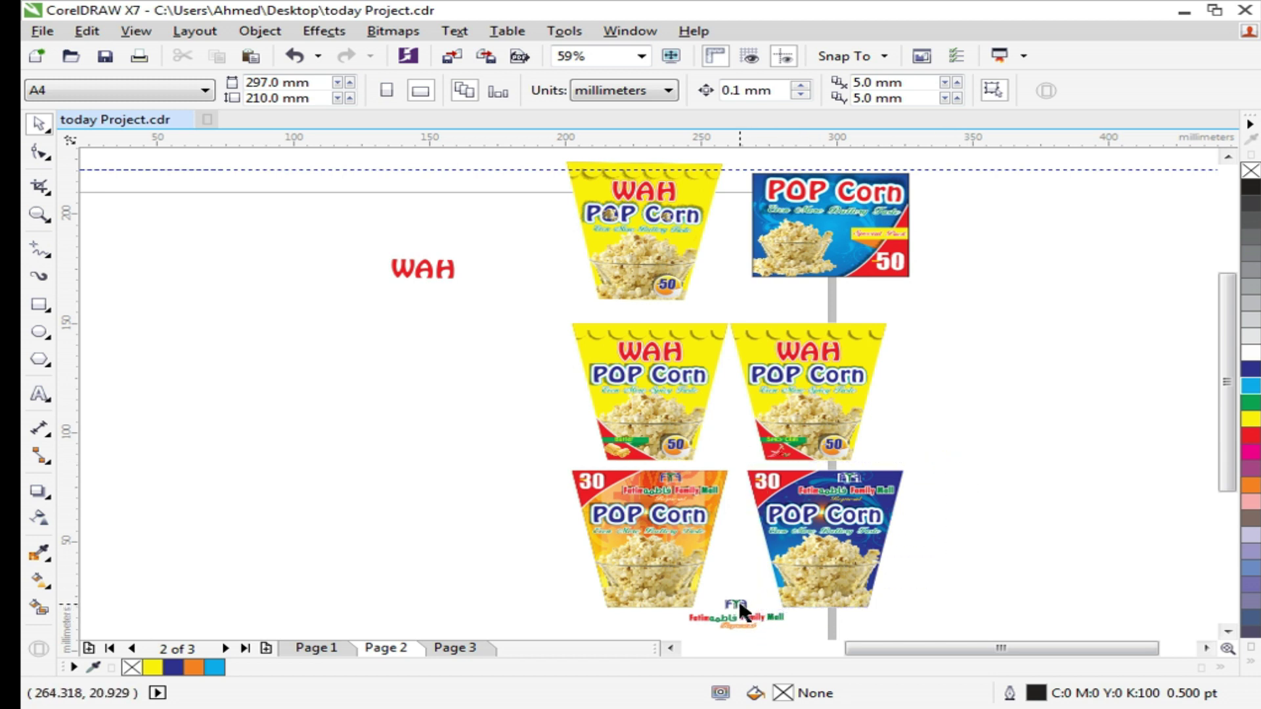
left_click(809, 562)
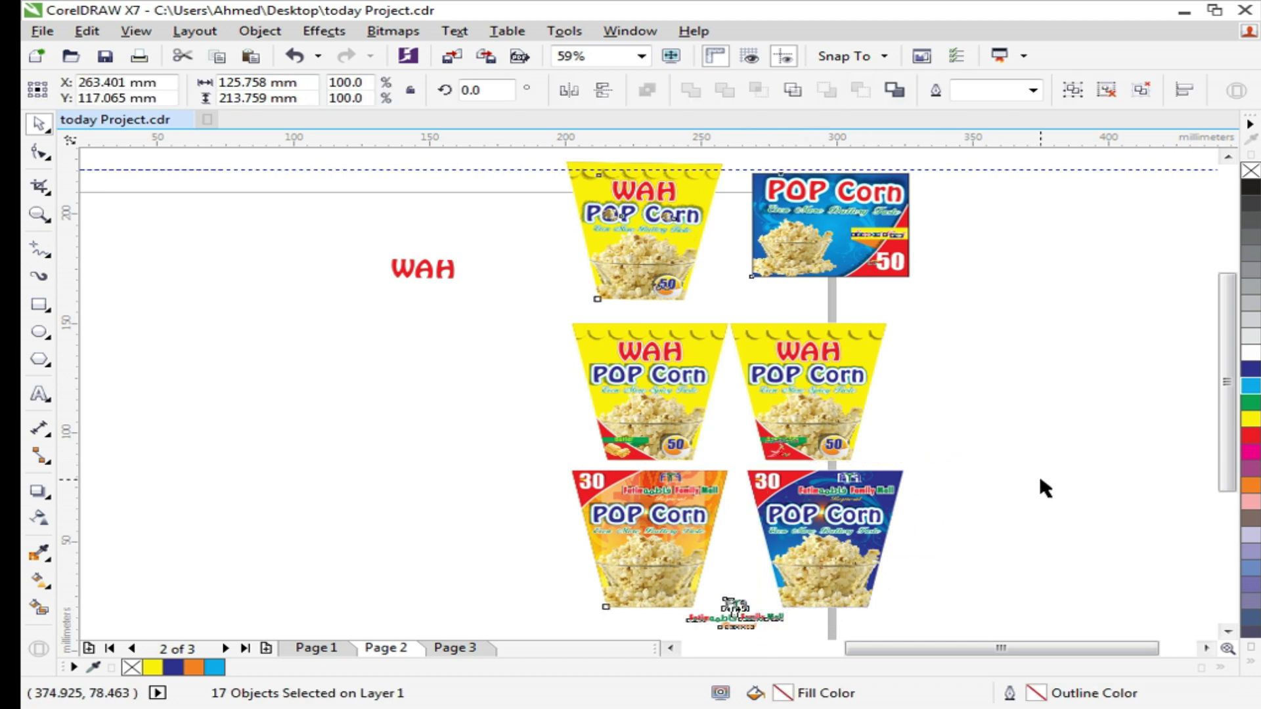
left_click(997, 485)
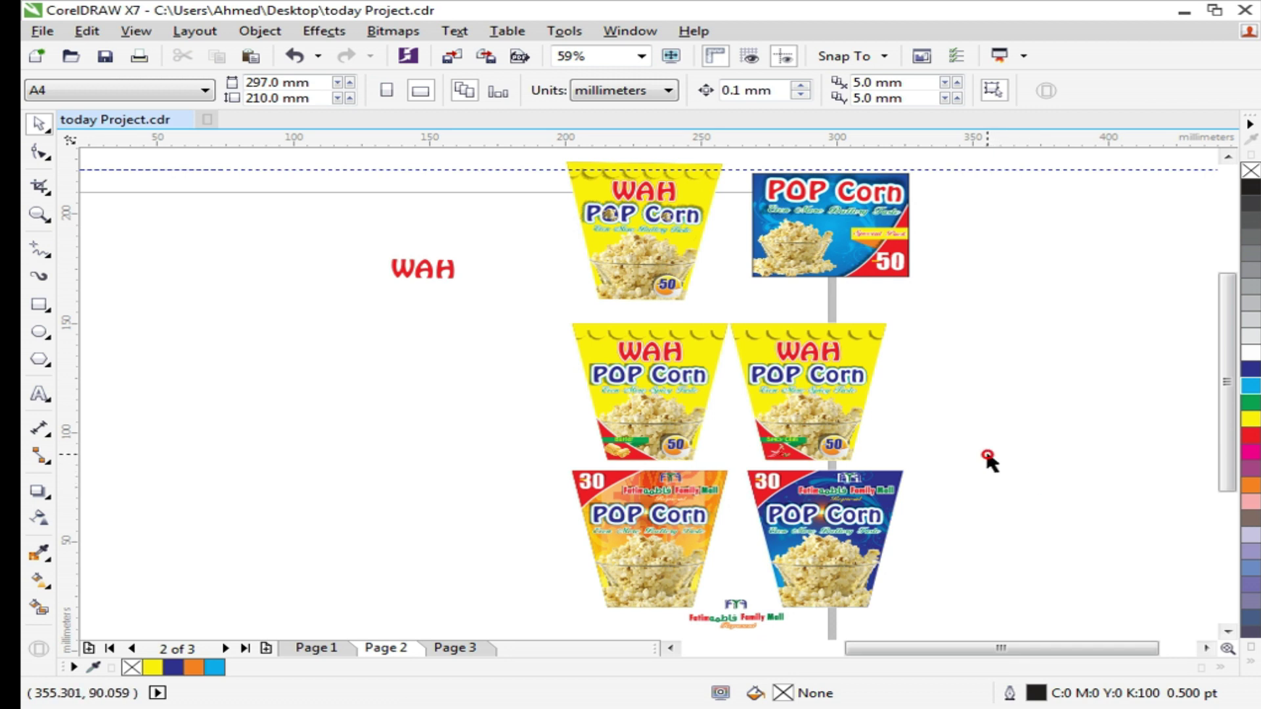
key("z")
left_click_drag(573, 398, 733, 464)
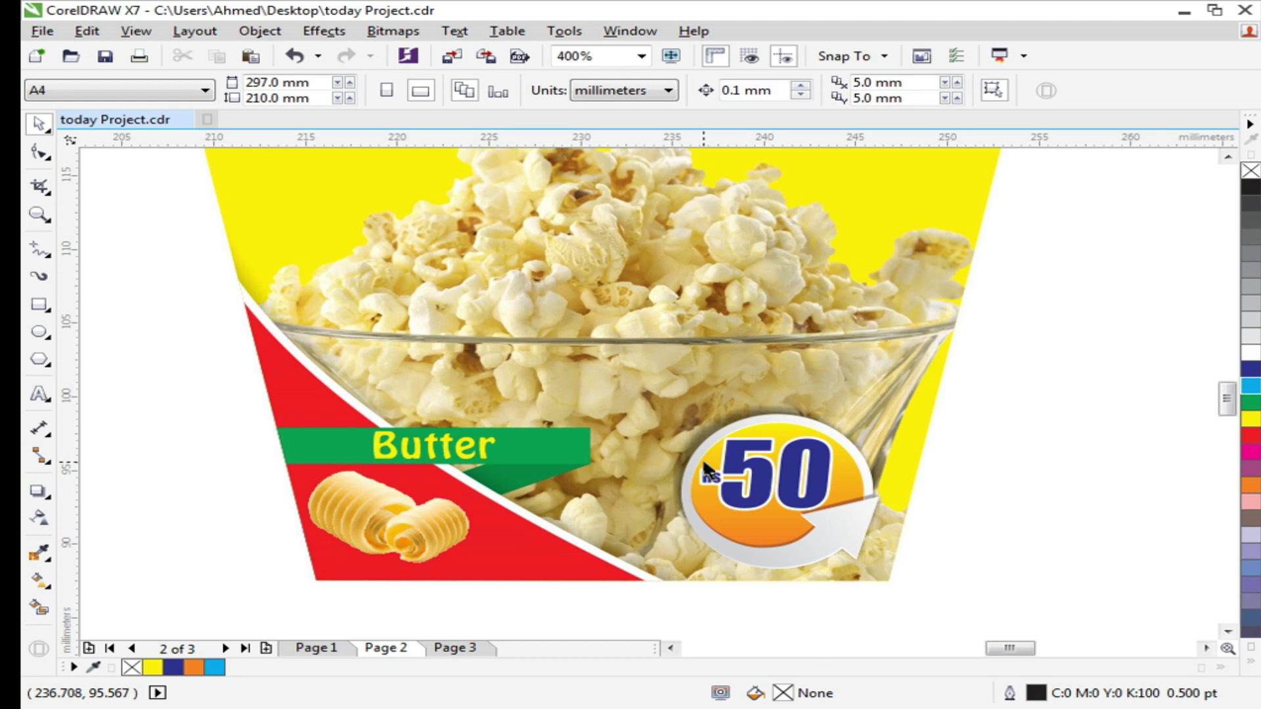
scroll(582, 430, "down", 2)
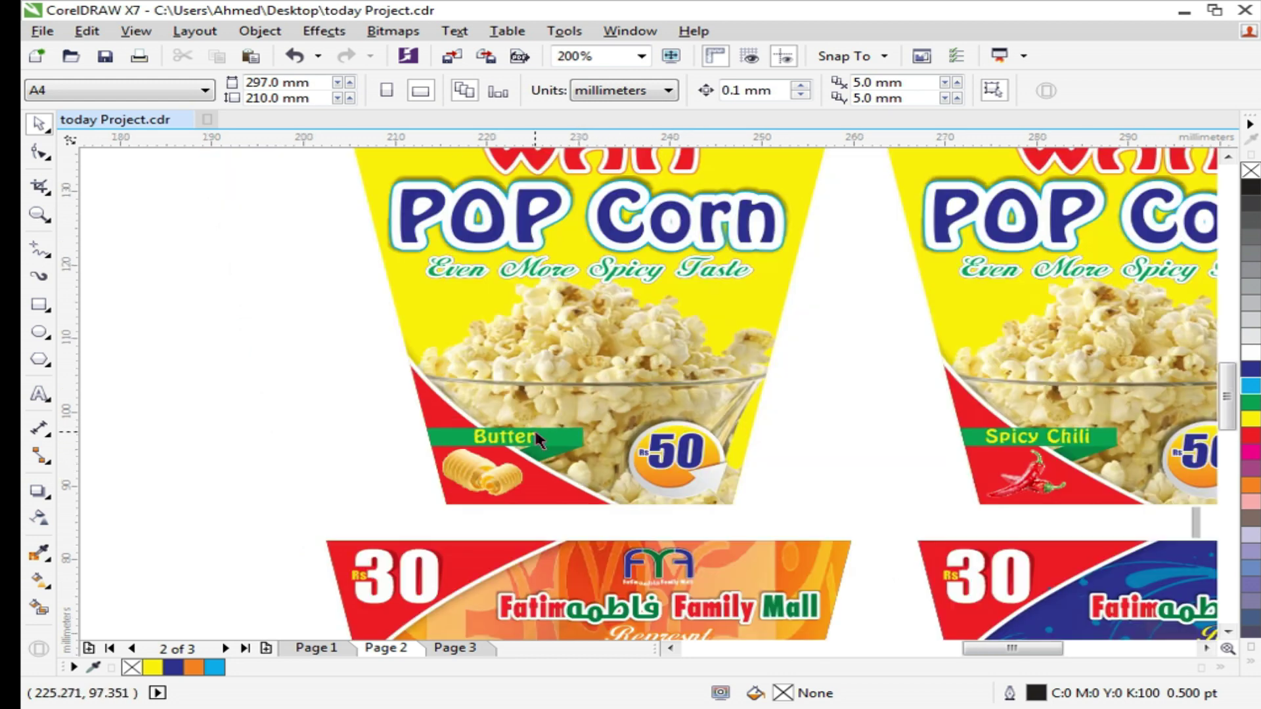
scroll(425, 391, "down", 2)
left_click_drag(349, 197, 667, 450)
Draw a rectangle about 21.6 × 19.6 mm over the recreated panel's lower-left corner and convert it to curves
left_click_drag(374, 428, 510, 520)
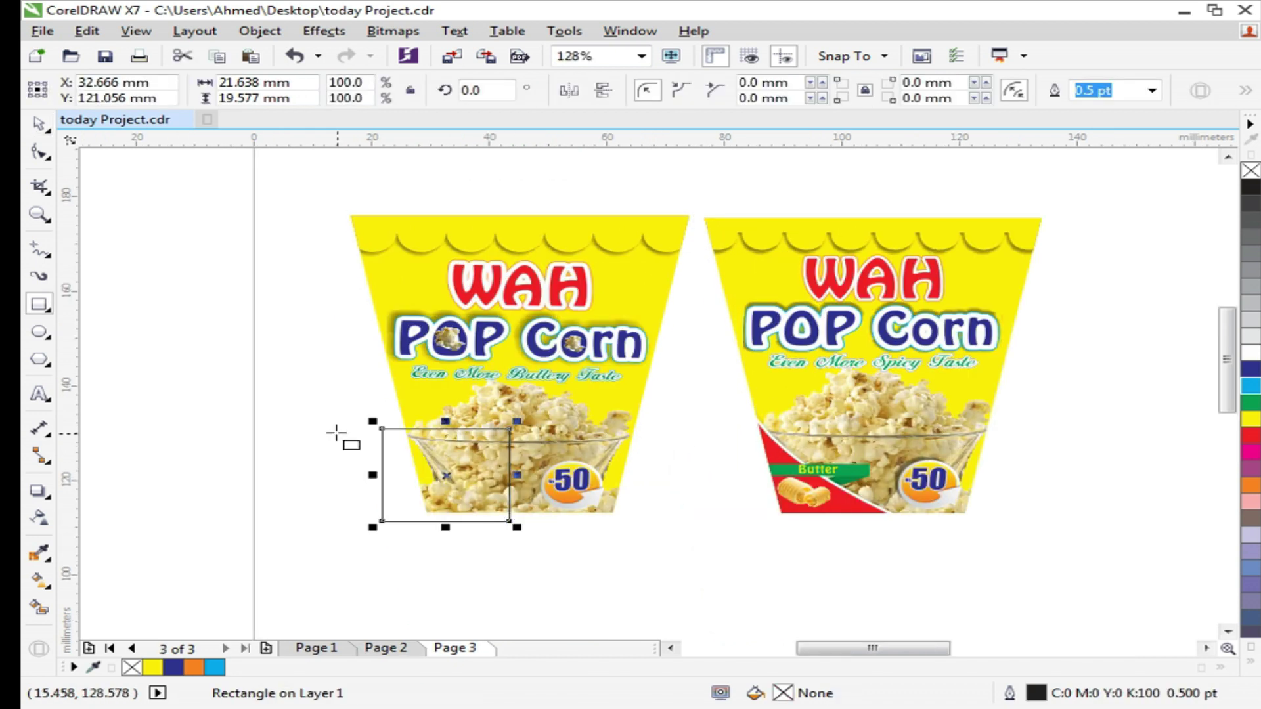
key("F2")
left_click(463, 486)
key("ctrl+q")
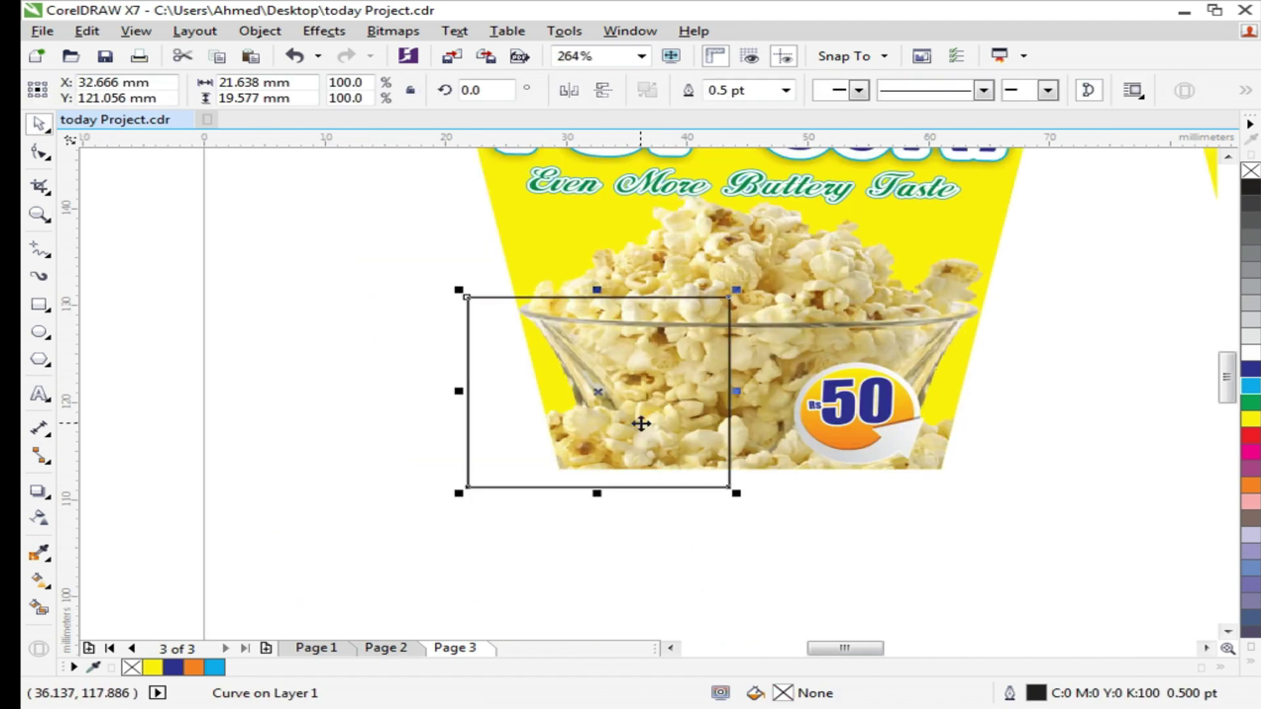
Delete the converted rectangle's upper-right node to leave a triangle and move it slightly right and up
double_click(663, 378)
double_click(726, 301)
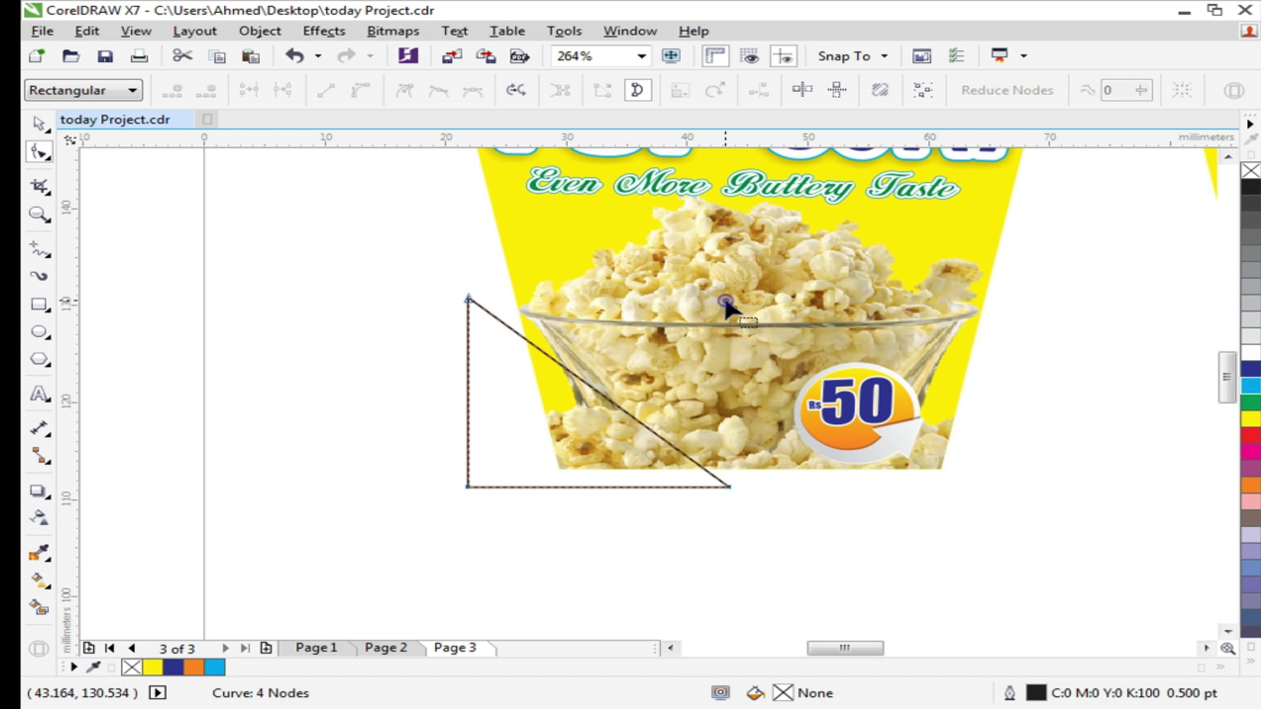
scroll(471, 453, "down", 3)
key("F2")
left_click_drag(357, 276, 1117, 543)
left_click(412, 591)
left_click_drag(362, 457, 389, 450)
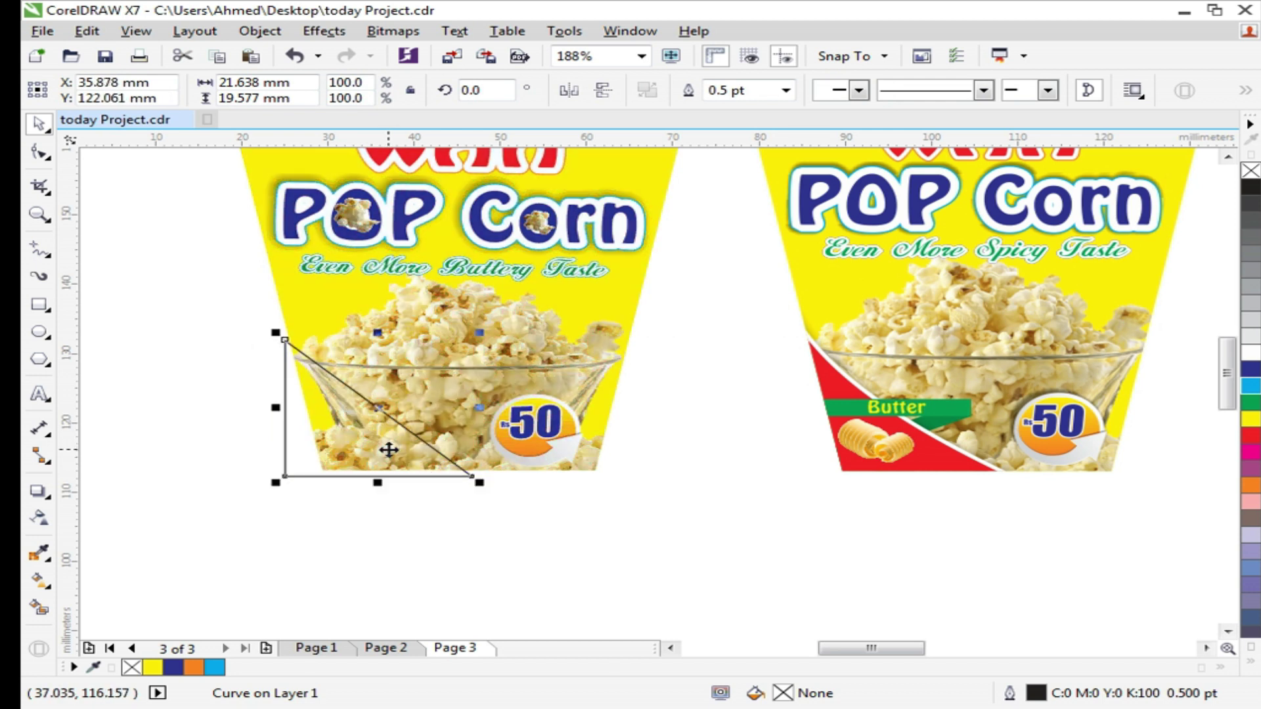
Curve the triangle's diagonal edge gently inward and position the shape over the pack's lower-left corner
key("F10")
left_click(369, 401)
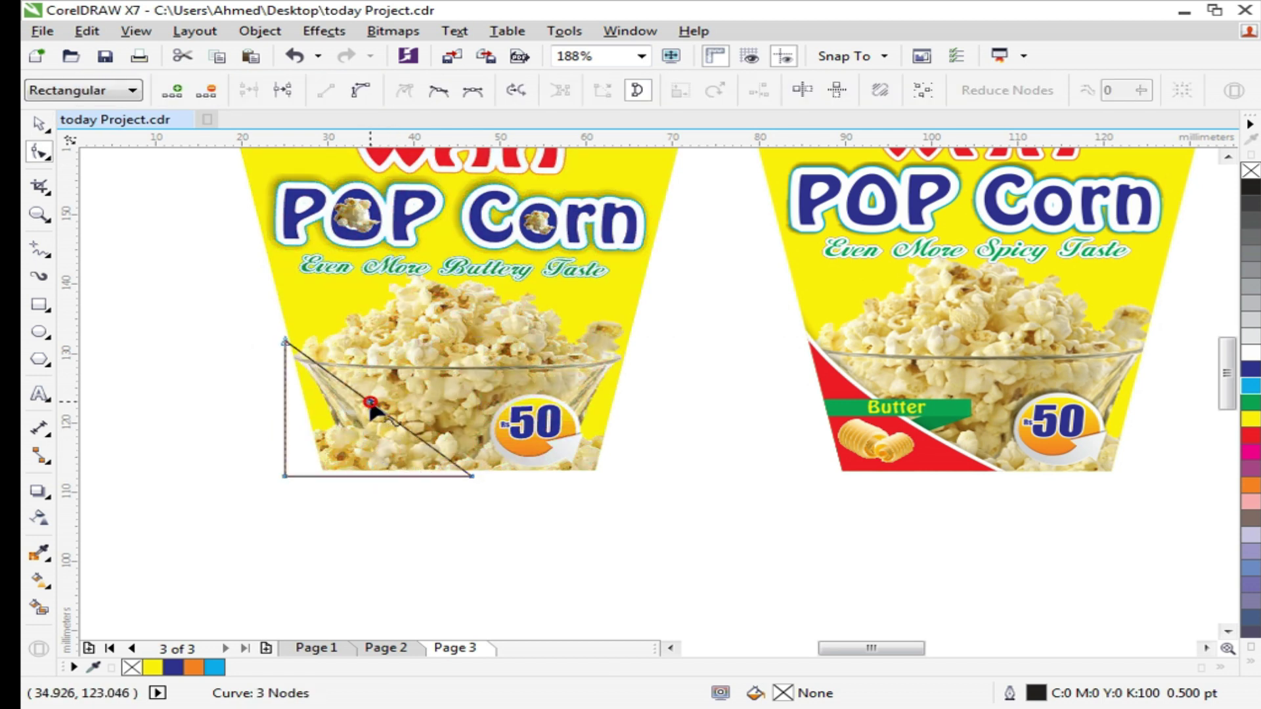
left_click(355, 94)
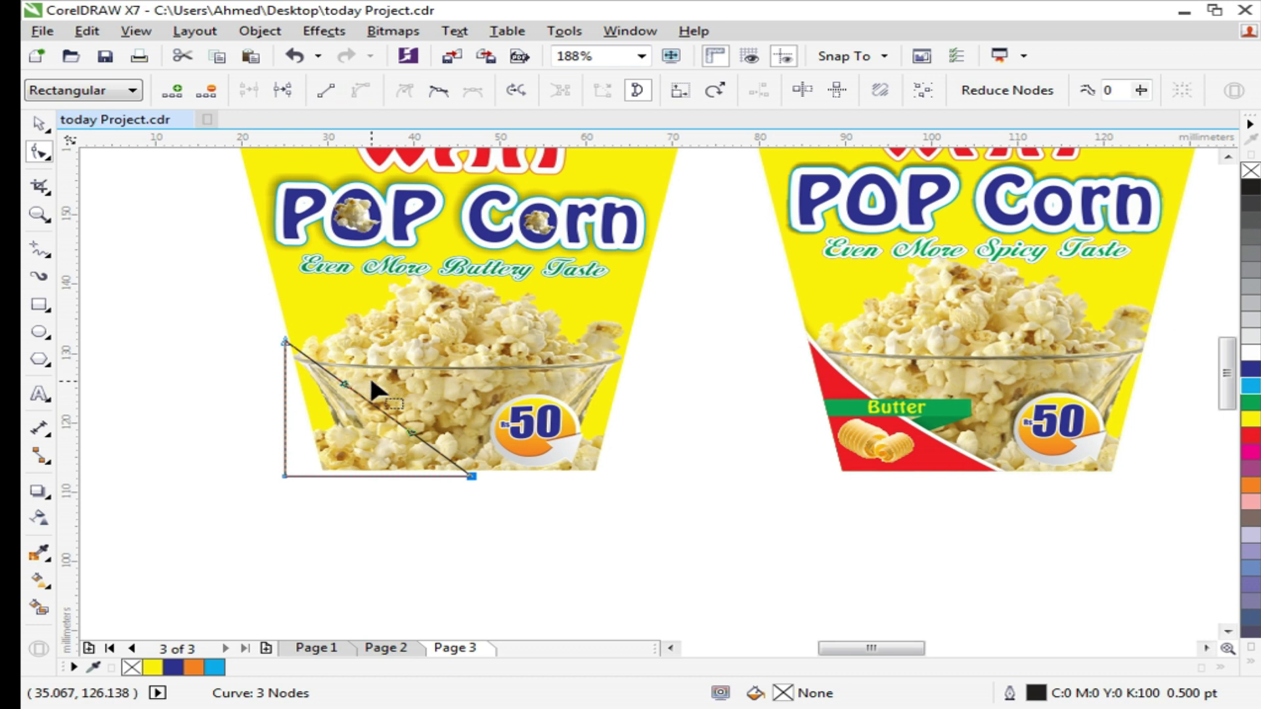
left_click_drag(369, 406, 348, 406)
key("space")
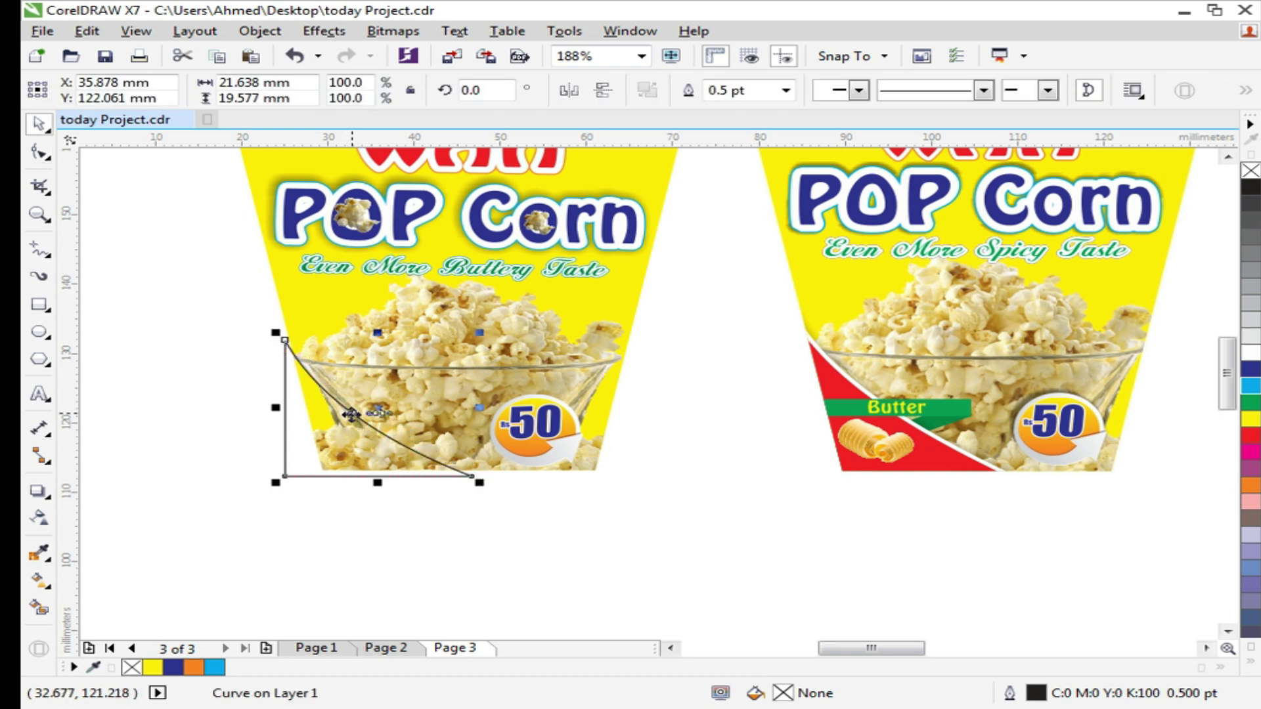
left_click_drag(352, 414, 375, 448)
left_click(407, 511)
Fill the curved corner shape with red (C0 M100 Y100 K0) and give it a white 1.5 pt outline
left_click(369, 438)
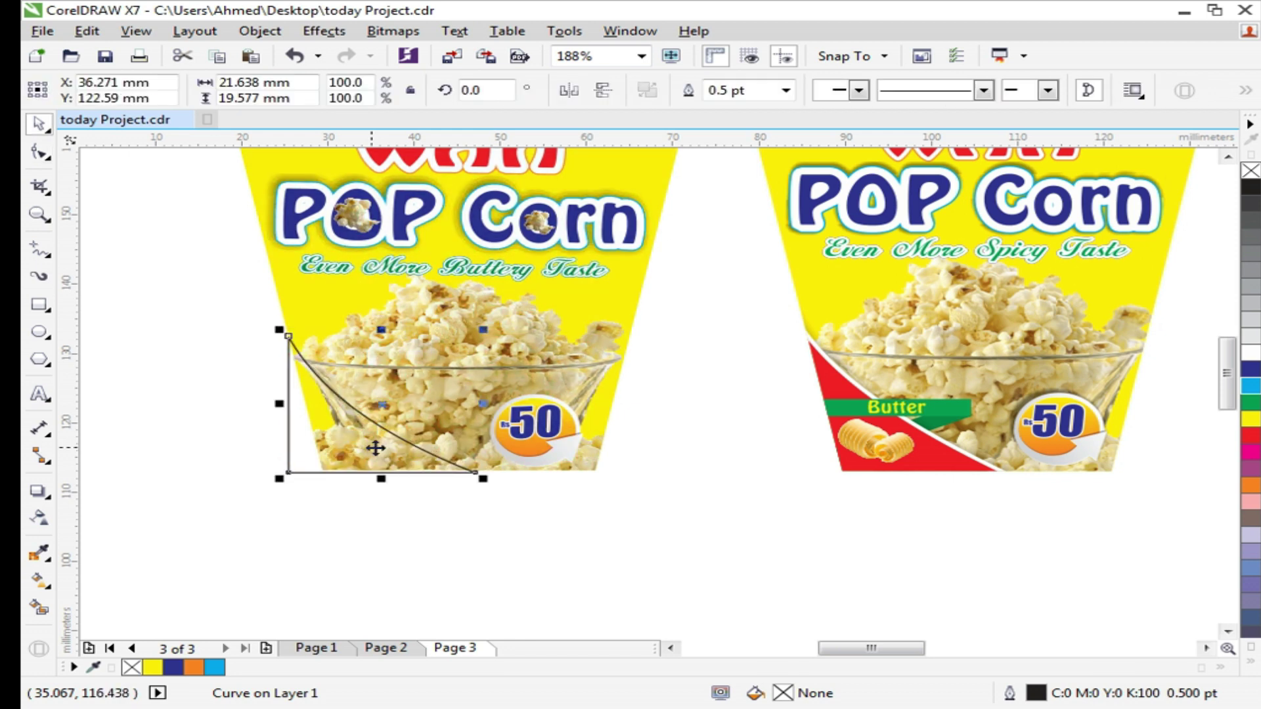
left_click(1250, 435)
left_click(782, 582)
left_click(294, 431)
right_click(1251, 352)
key("F12")
double_click(447, 235)
type("1.5")
key("Return")
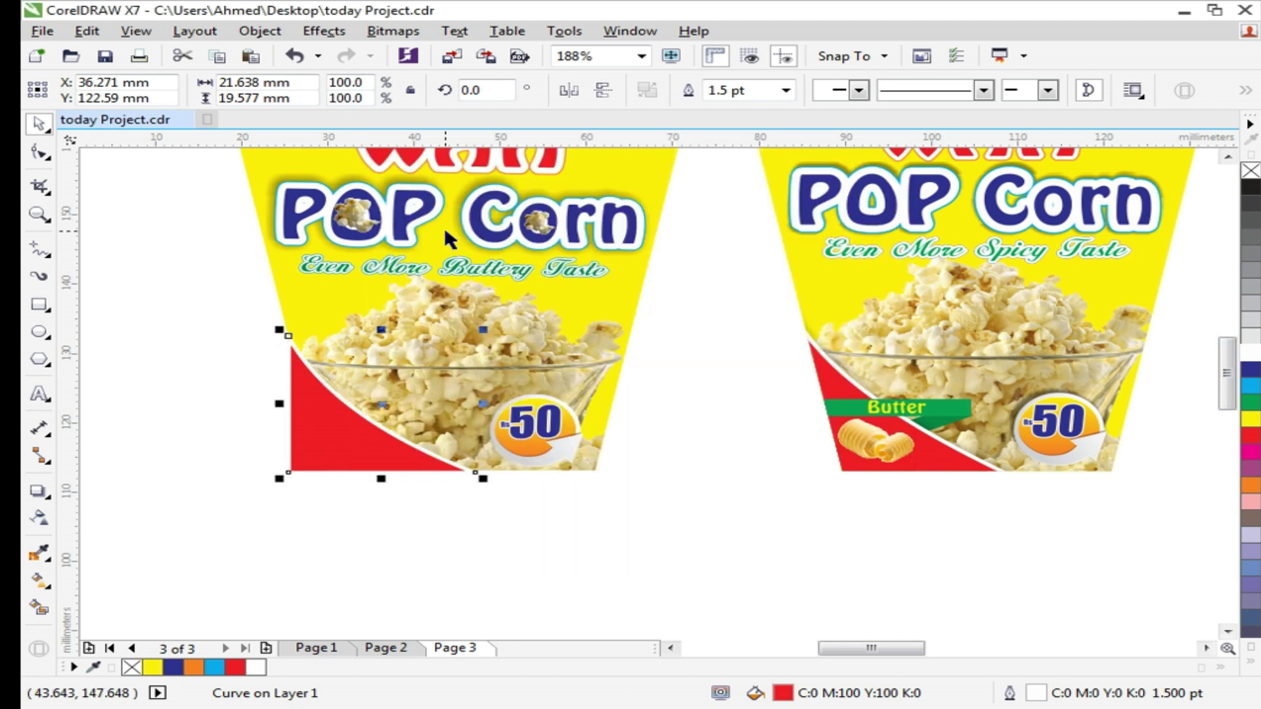
left_click(512, 559)
Add a black drop shadow to the red corner shape with opacity 50 and feathering 5
left_click(392, 466)
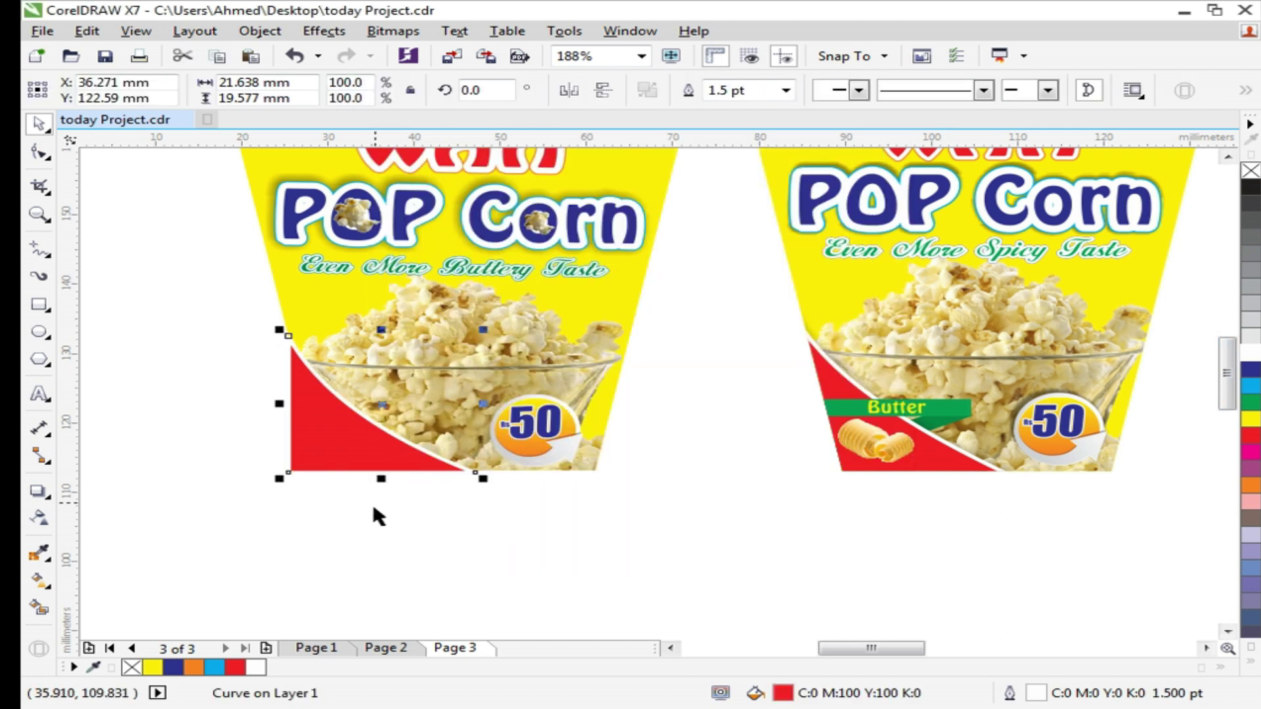
left_click(40, 491)
left_click_drag(278, 471, 511, 414)
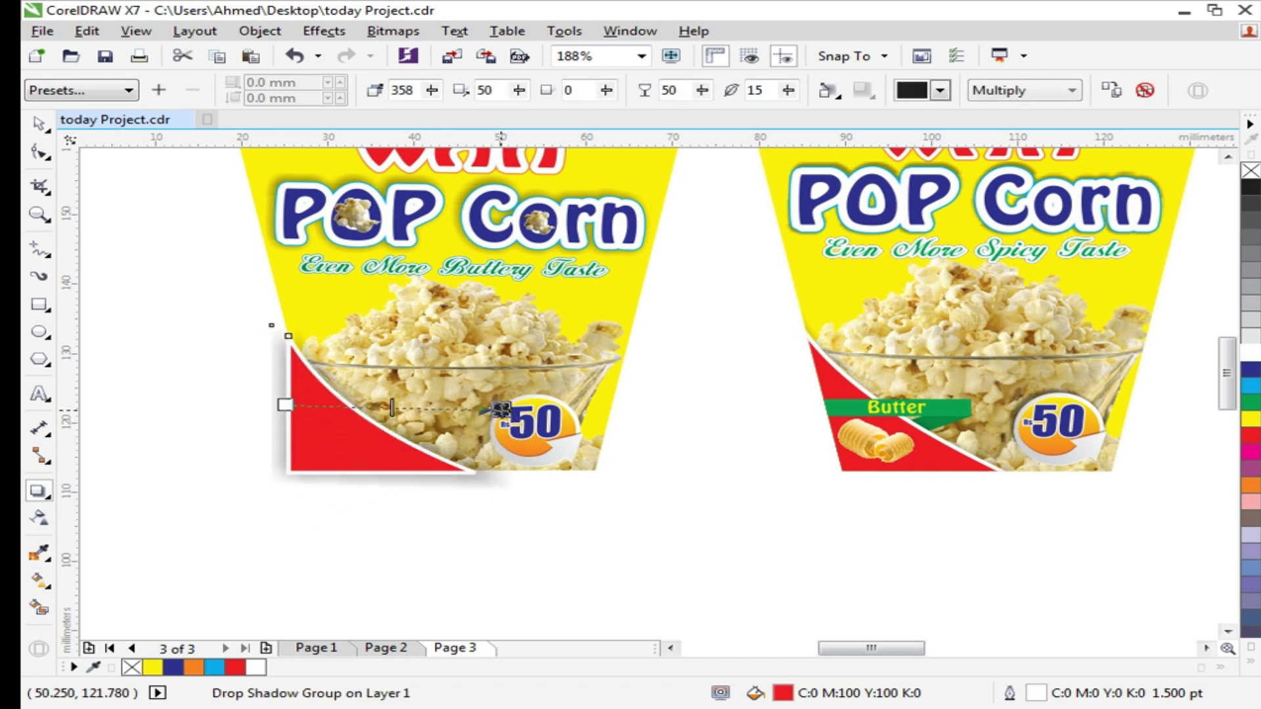
double_click(755, 90)
type("0")
key("Return")
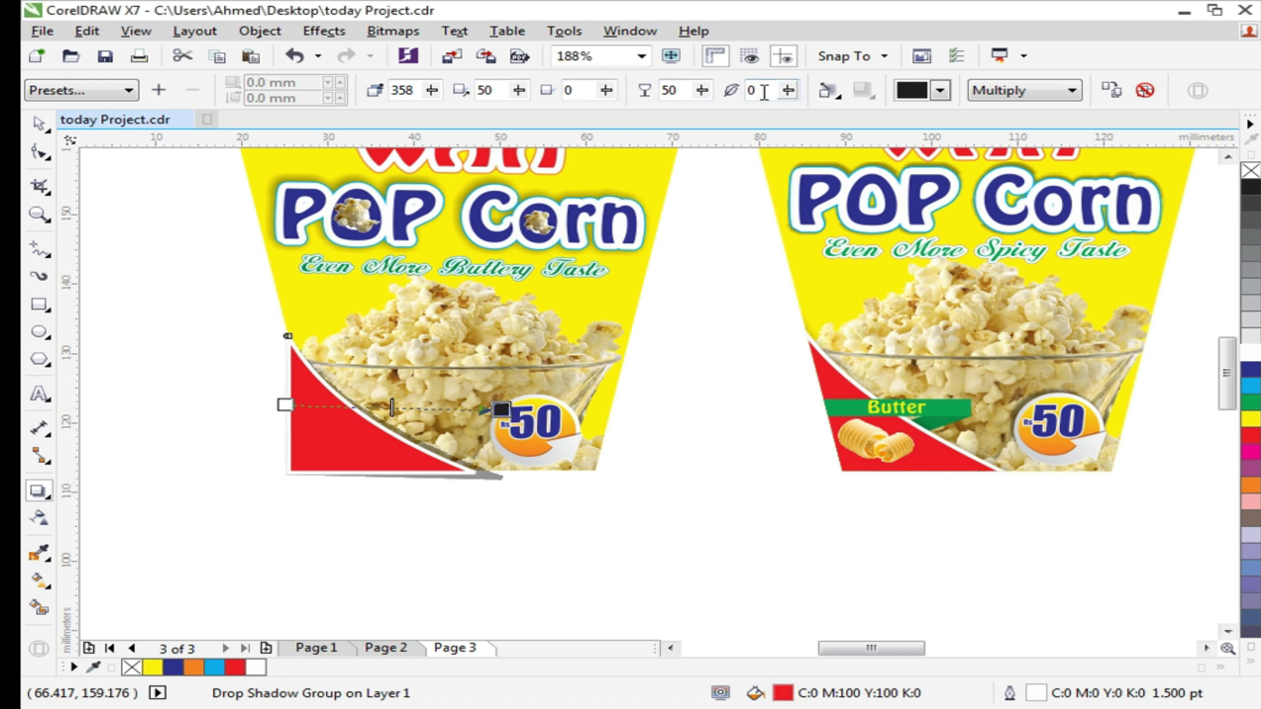
type("5")
key("Return")
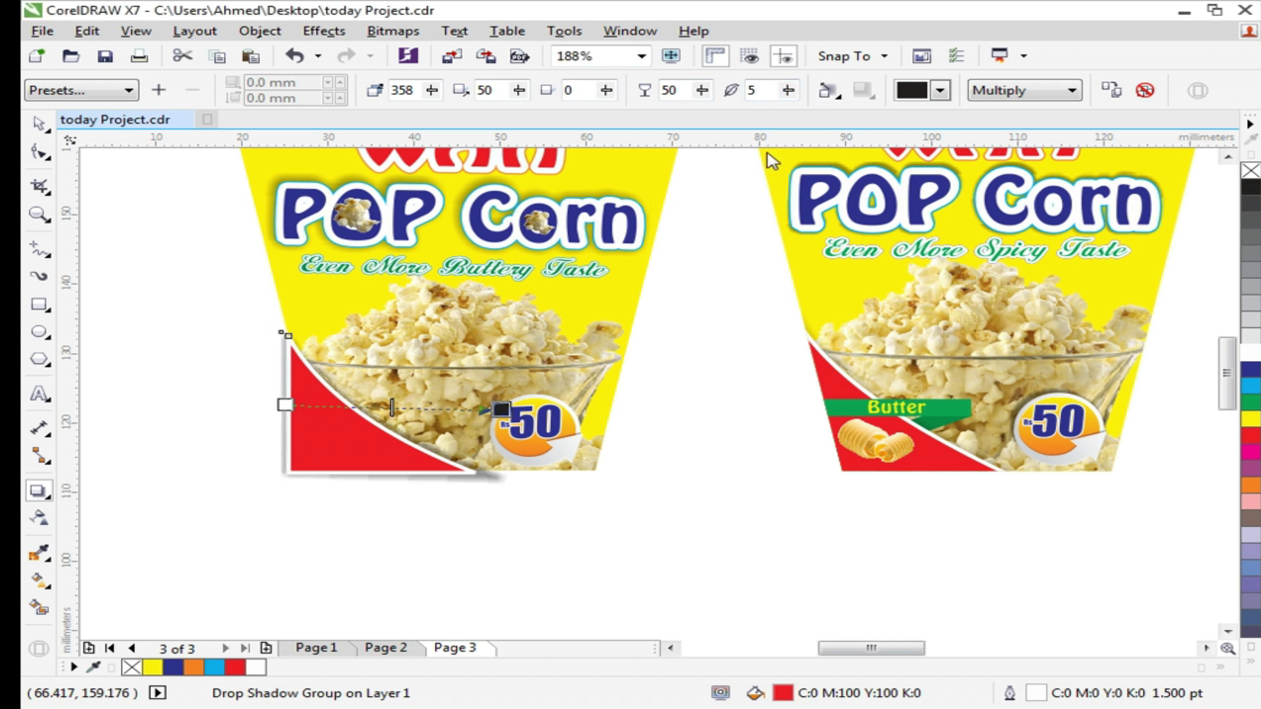
key("space")
PowerClip the red corner shape with its shadow inside the recreated yellow pack panel
right_click(303, 378)
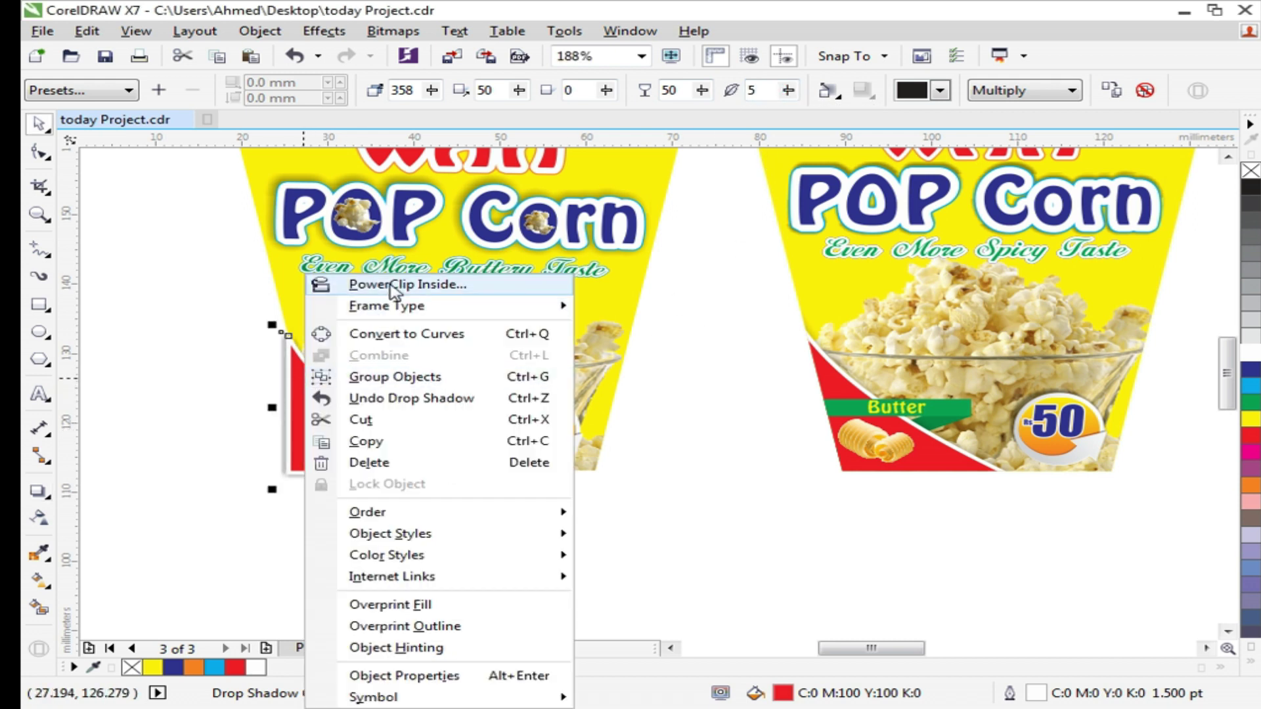
left_click(394, 282)
left_click(295, 315)
left_click(243, 328)
Extend the clipped red shape's lower-right node slightly outward and its top node slightly up and left
key("F2")
left_click_drag(221, 297, 691, 507)
left_click(434, 469, "ctrl")
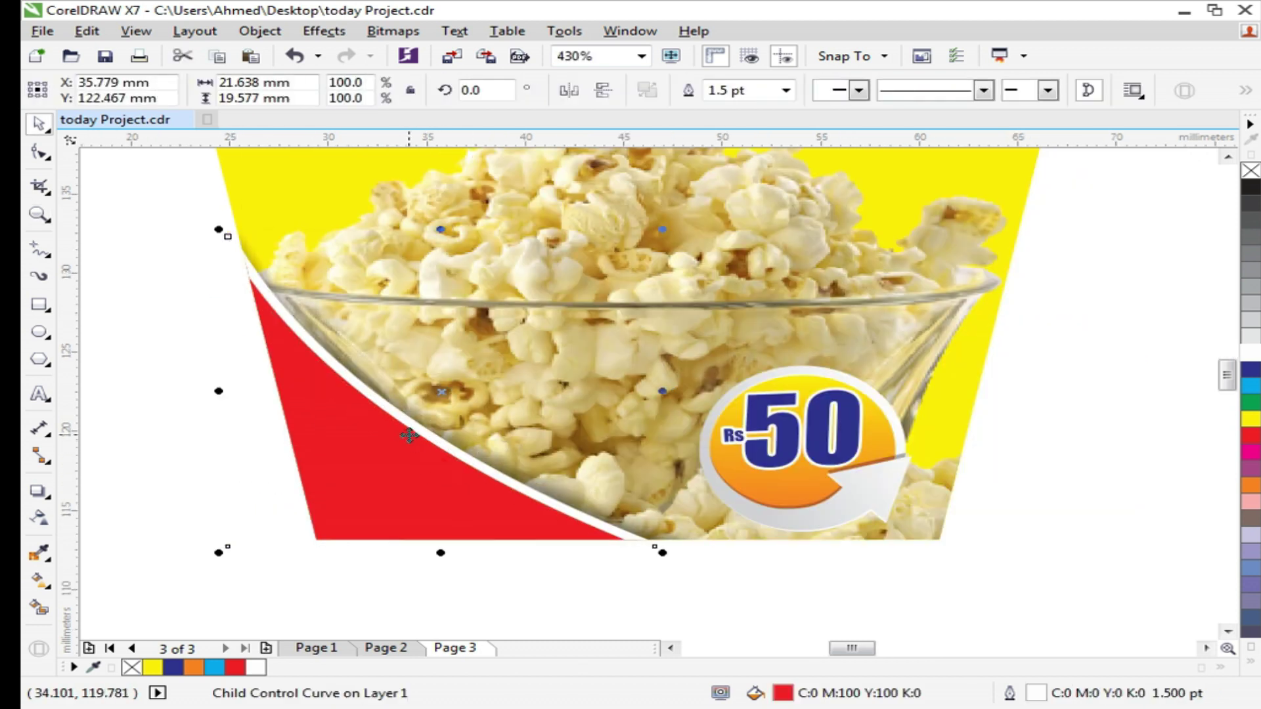
scroll(398, 434, "down", 3)
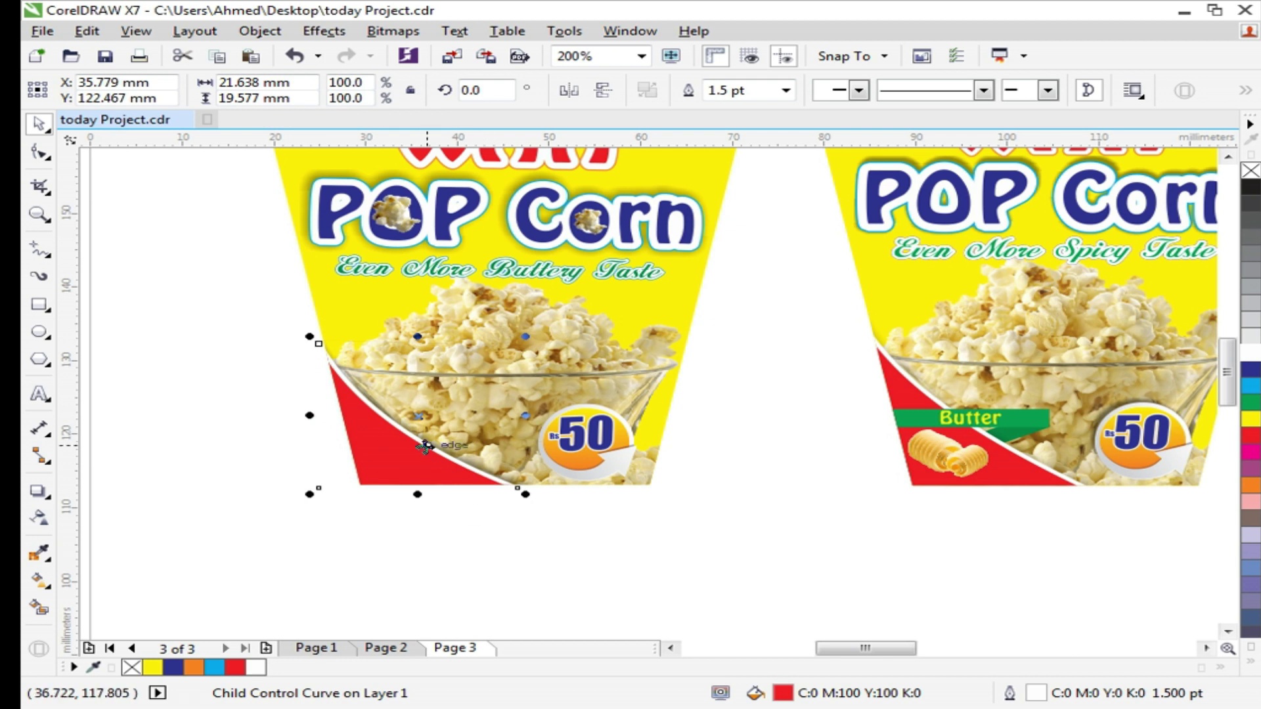
key("F10")
left_click_drag(521, 494, 551, 497)
left_click_drag(322, 342, 313, 330)
key("space")
left_click(540, 579)
Ungroup the reference Butter pack and extract its clipped artwork so the pieces lie separately beside the panel
left_click_drag(1098, 538, 878, 371)
left_click(935, 417)
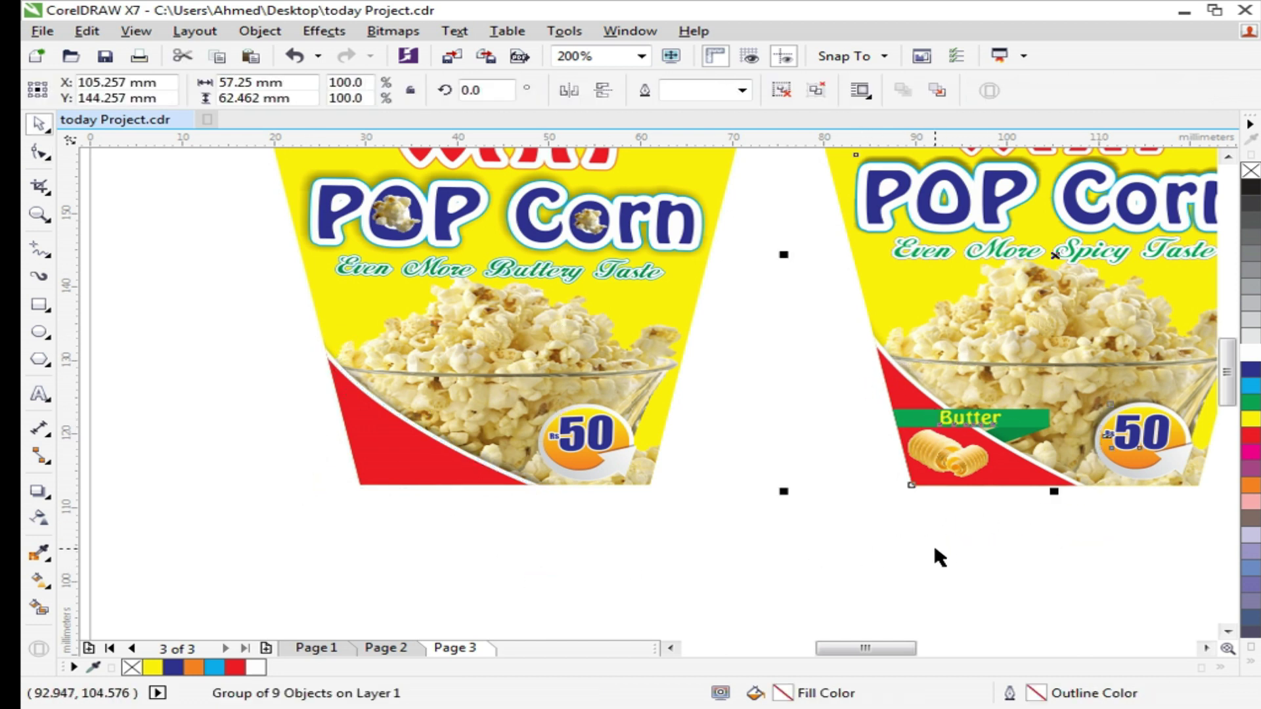
key("ctrl+u")
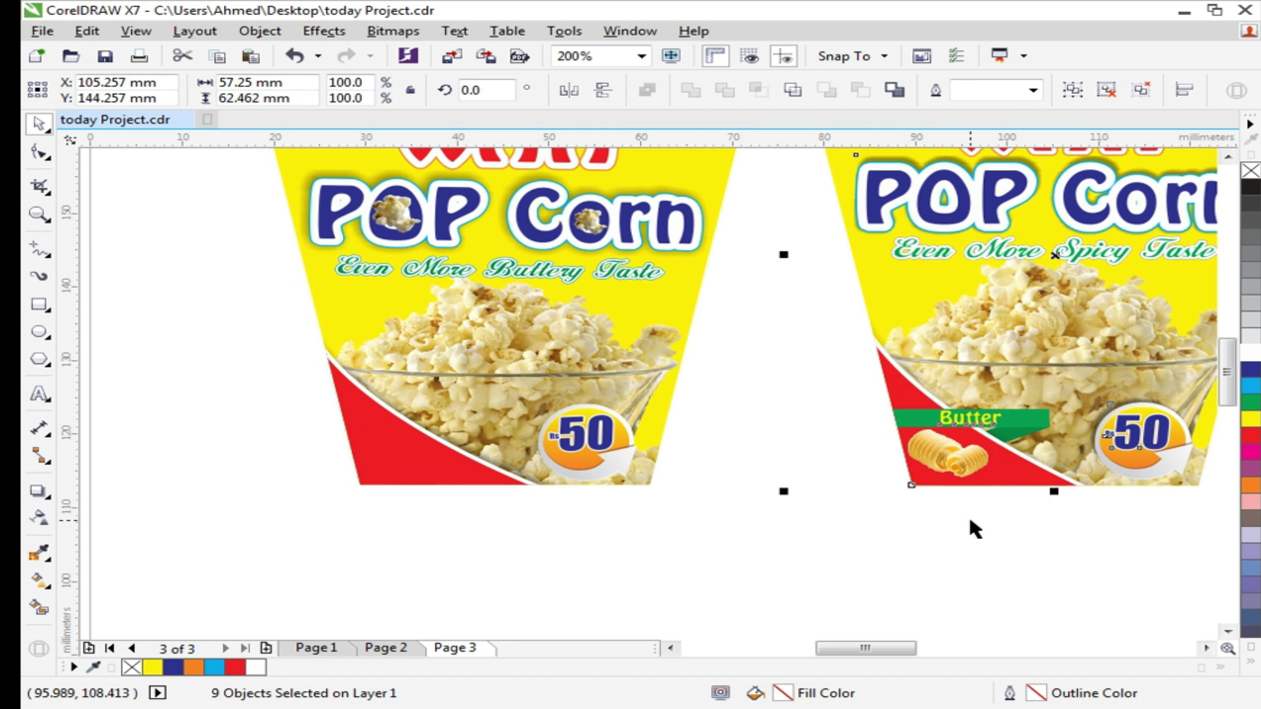
left_click(970, 520)
left_click(957, 451)
left_click(957, 460)
left_click(1061, 526)
left_click_drag(413, 280, 982, 529)
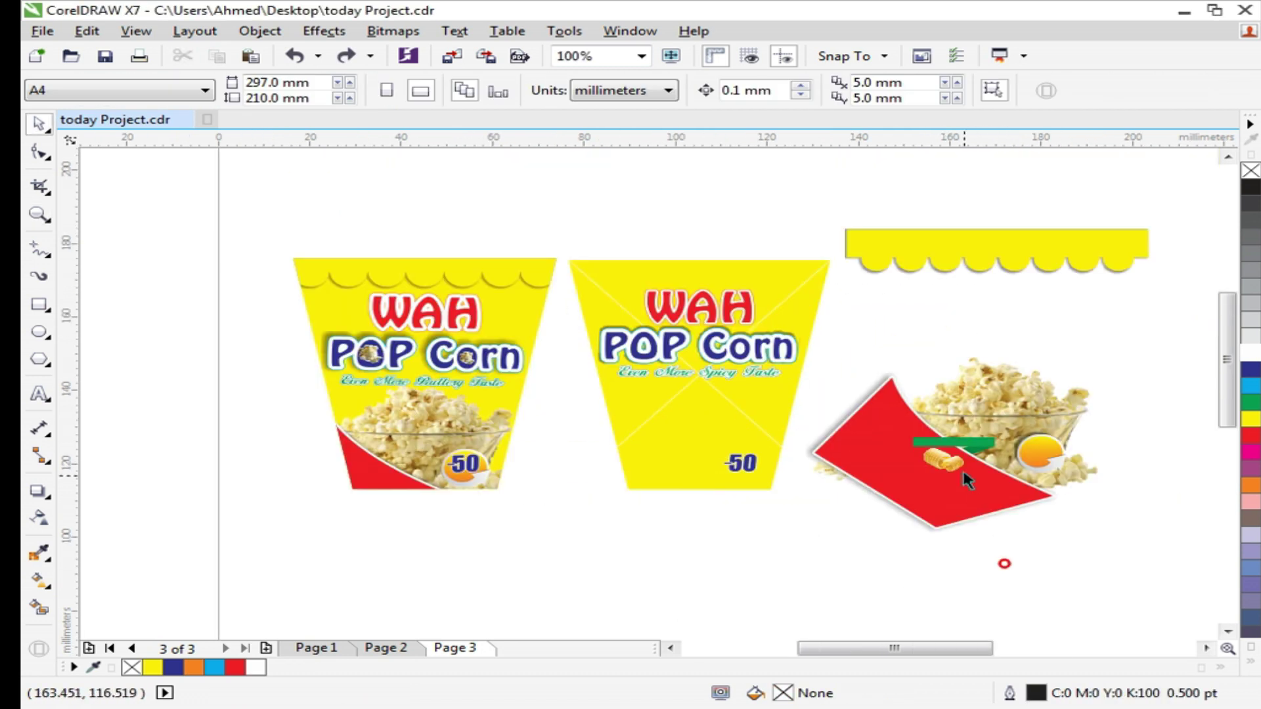
Select both butter roll images from the extracted artwork and place them on the recreated pack's red corner
left_click_drag(966, 476, 375, 470)
key("z")
left_click_drag(332, 444, 513, 529)
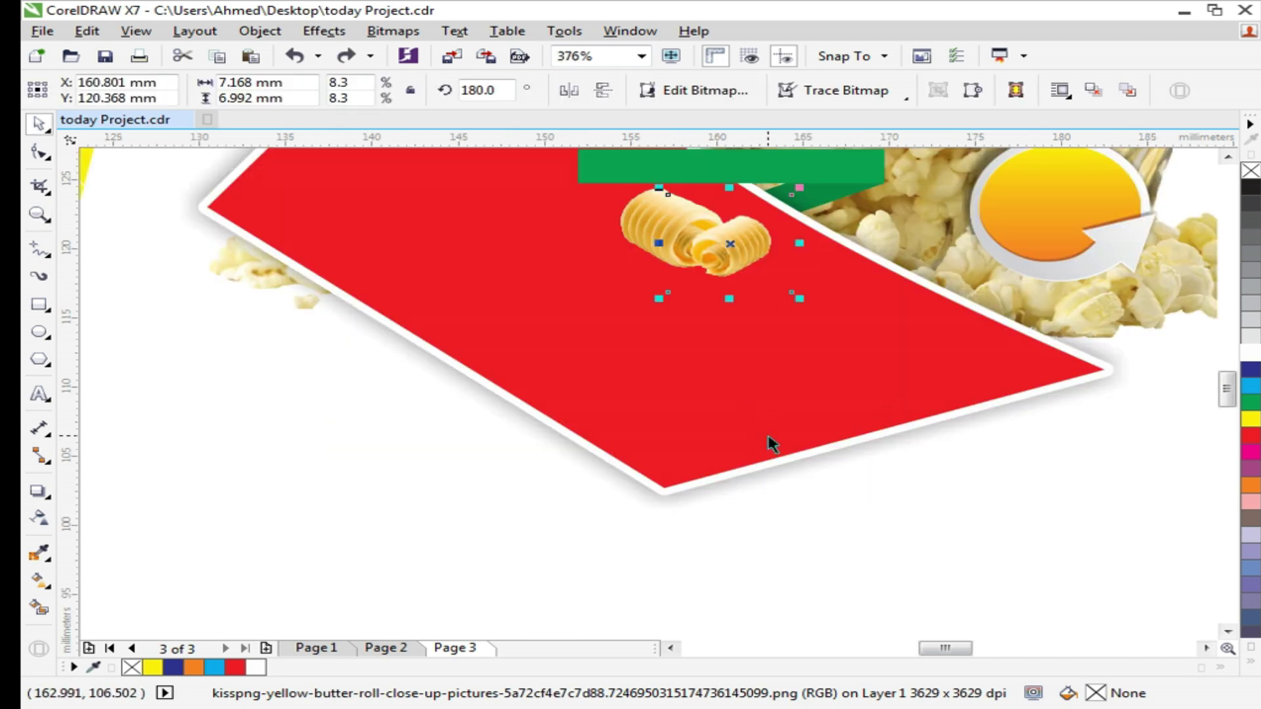
left_click_drag(791, 520, 555, 198)
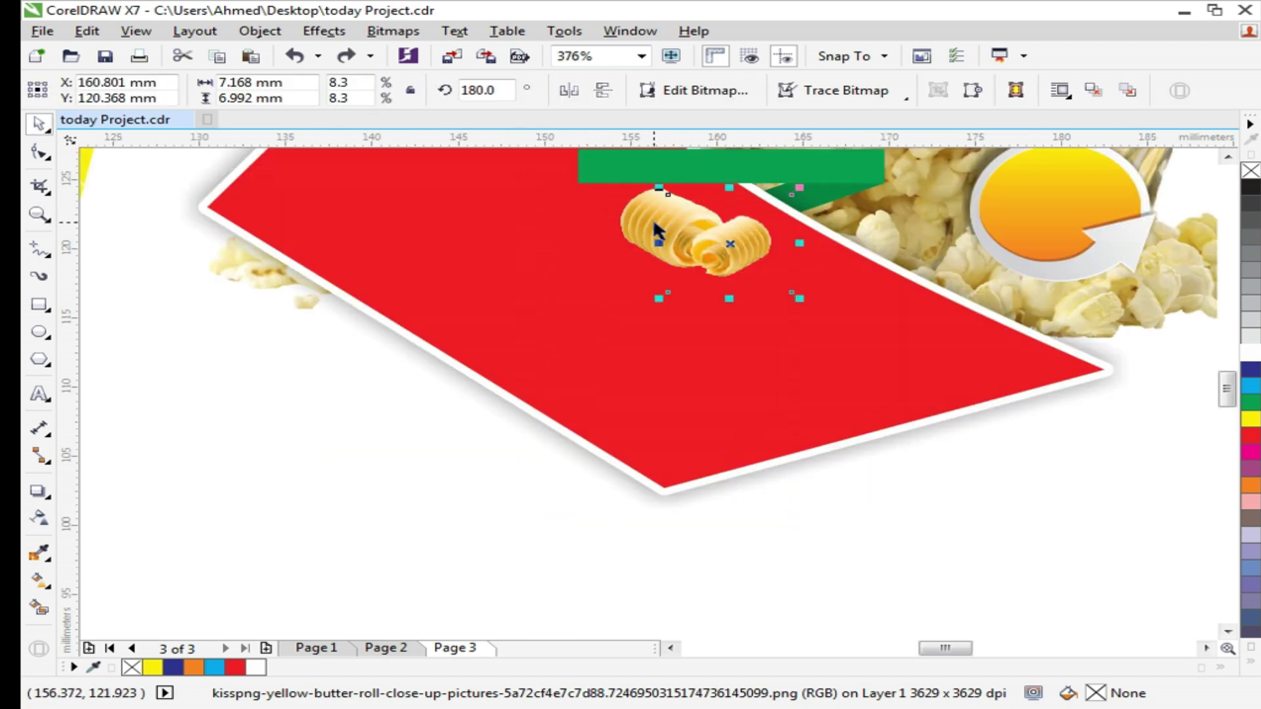
left_click(645, 217, "shift")
scroll(1039, 403, "down", 1)
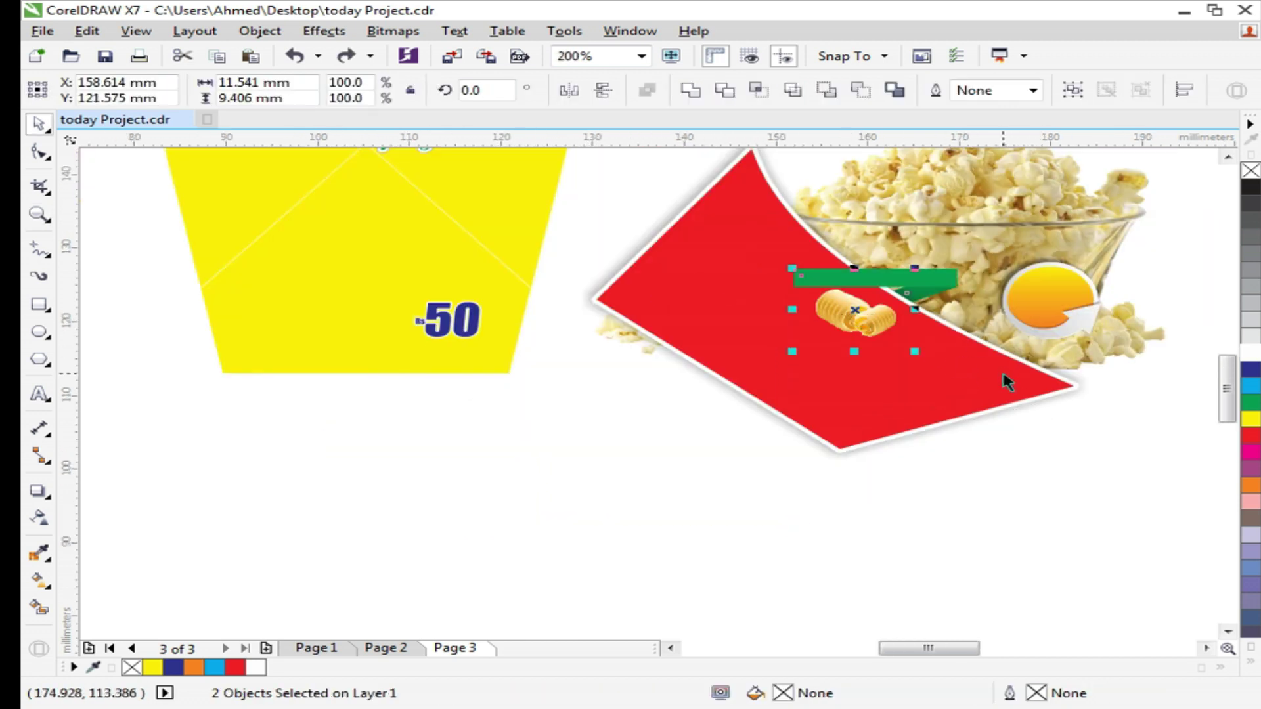
scroll(1003, 375, "down", 1)
left_click_drag(933, 348, 375, 376)
Delete the smaller butter roll from the red corner of the recreated pack
left_click_drag(383, 277, 776, 569)
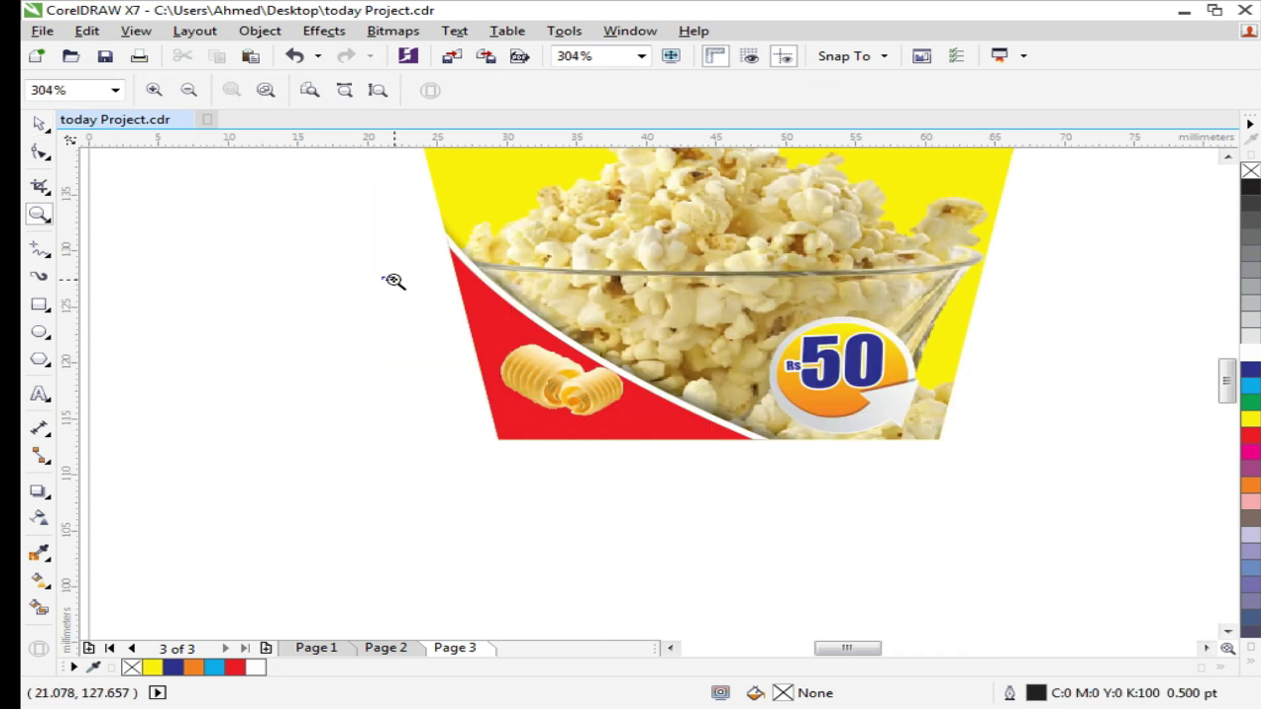
key("space")
left_click(533, 392)
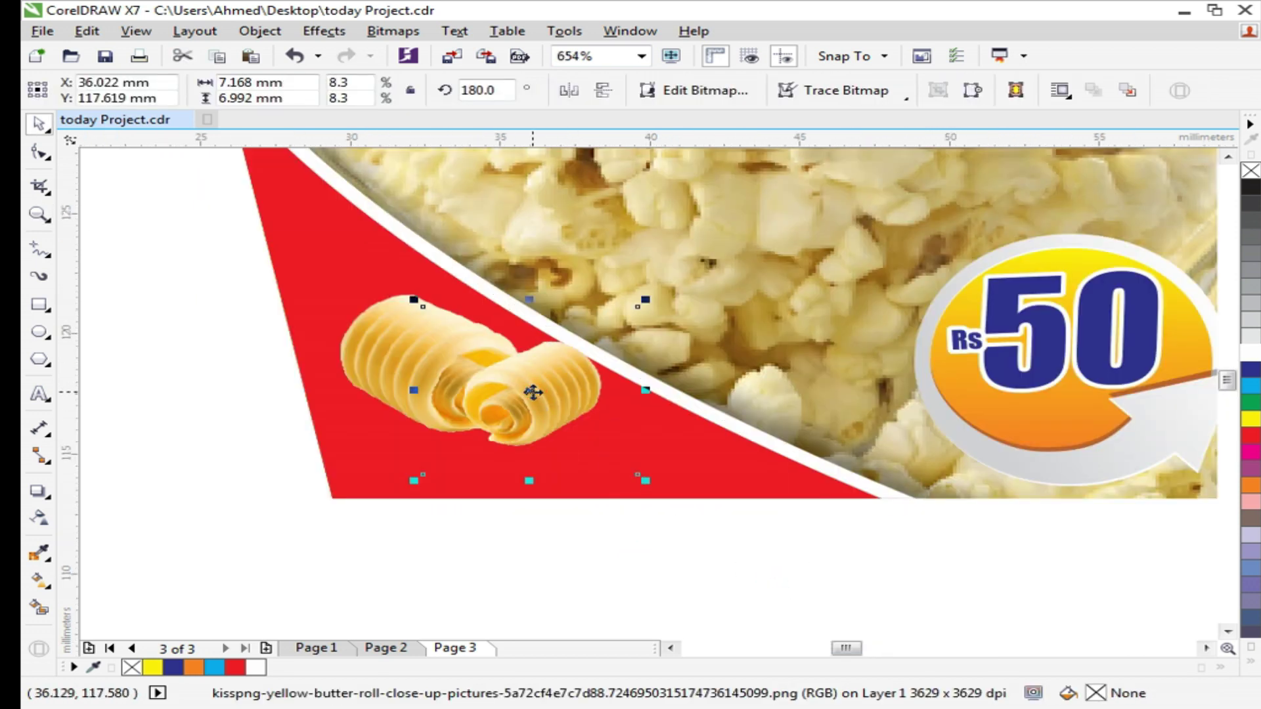
key("Delete")
Create a smaller, horizontally mirrored copy of the butter roll overlapping the lower right of the large one
left_click(432, 384)
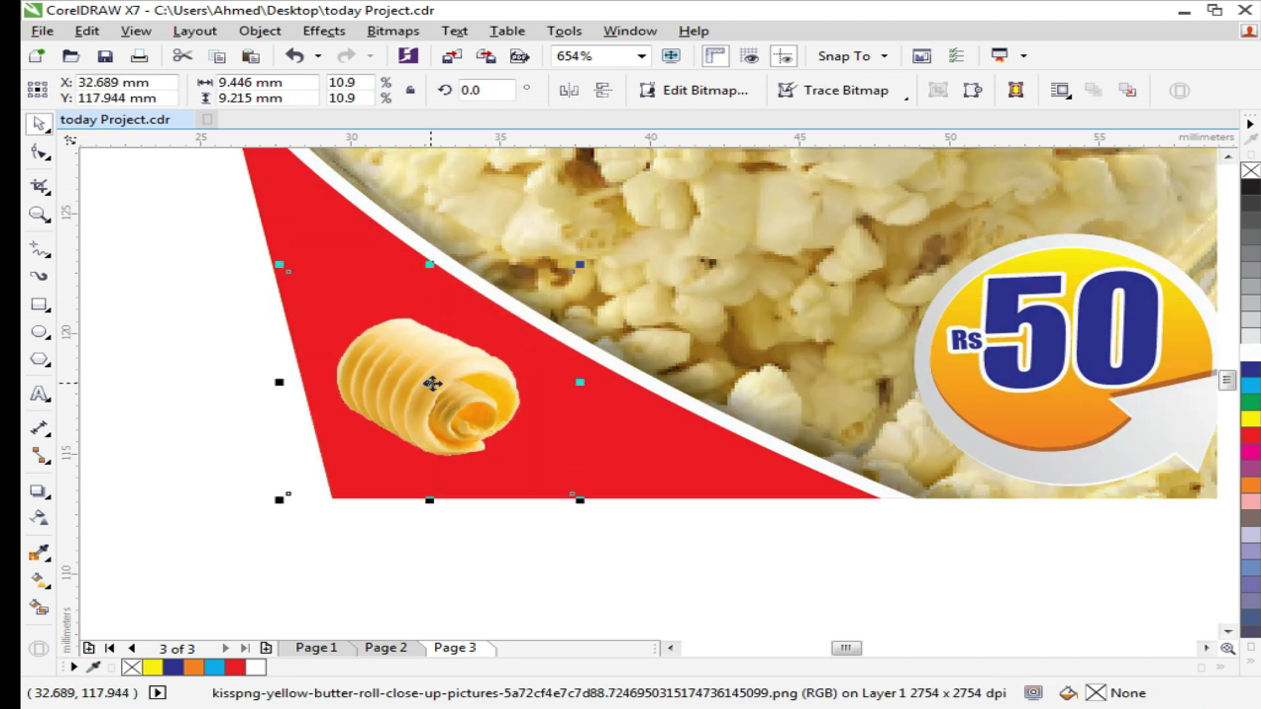
left_click_drag(282, 501, 413, 395)
left_click_drag(491, 353, 515, 448)
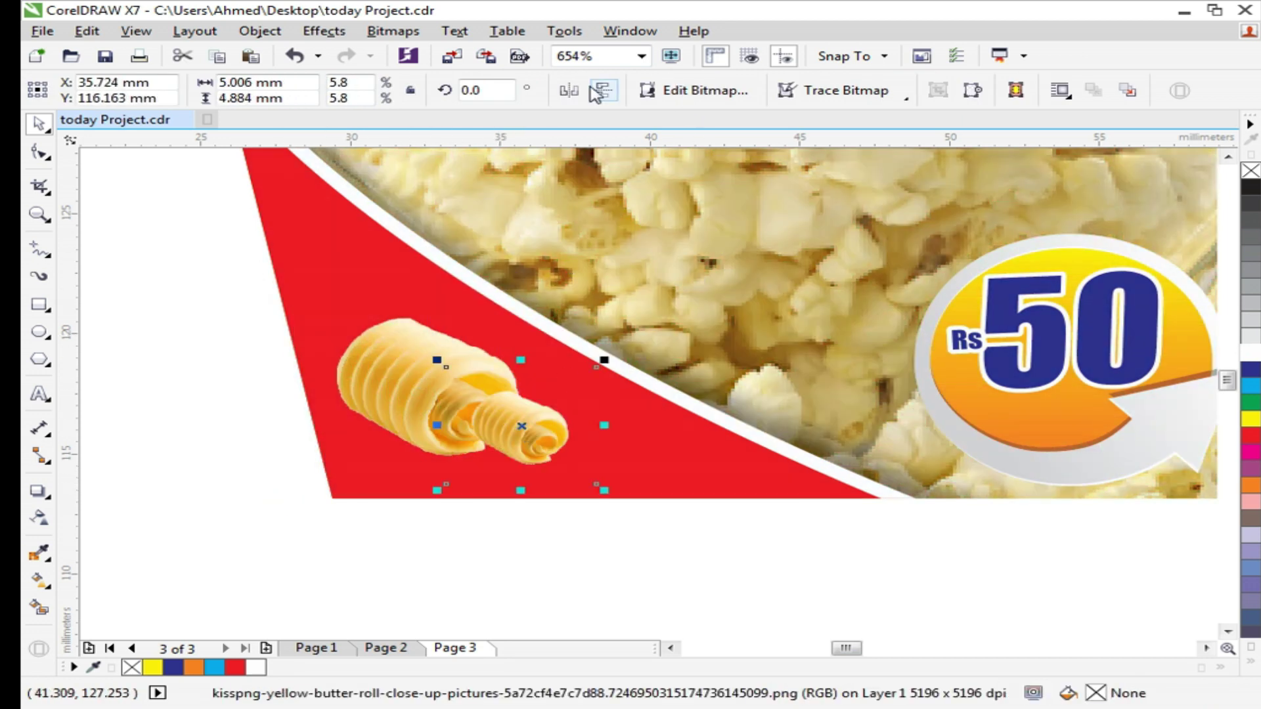
left_click(566, 92)
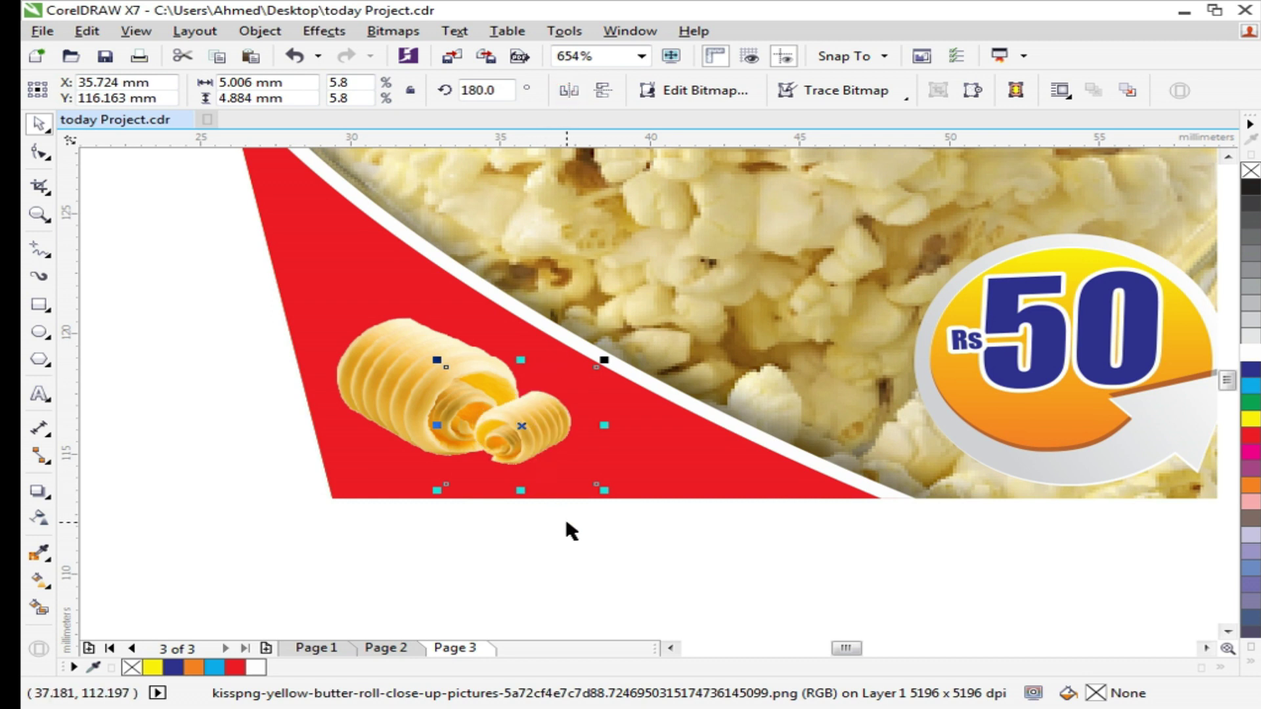
left_click_drag(604, 360, 655, 338)
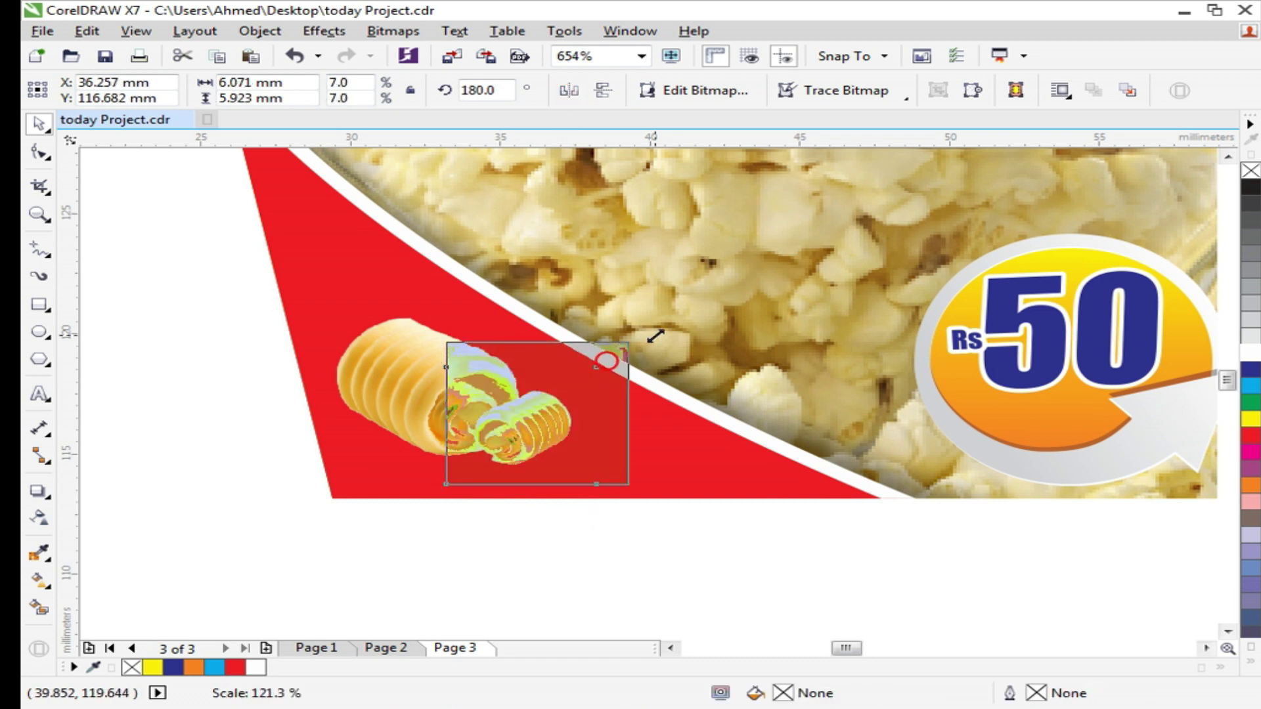
left_click(640, 555)
Group the two butter rolls and PowerClip them inside the recreated pack panel
left_click_drag(643, 556, 207, 272)
left_click(358, 380, "shift")
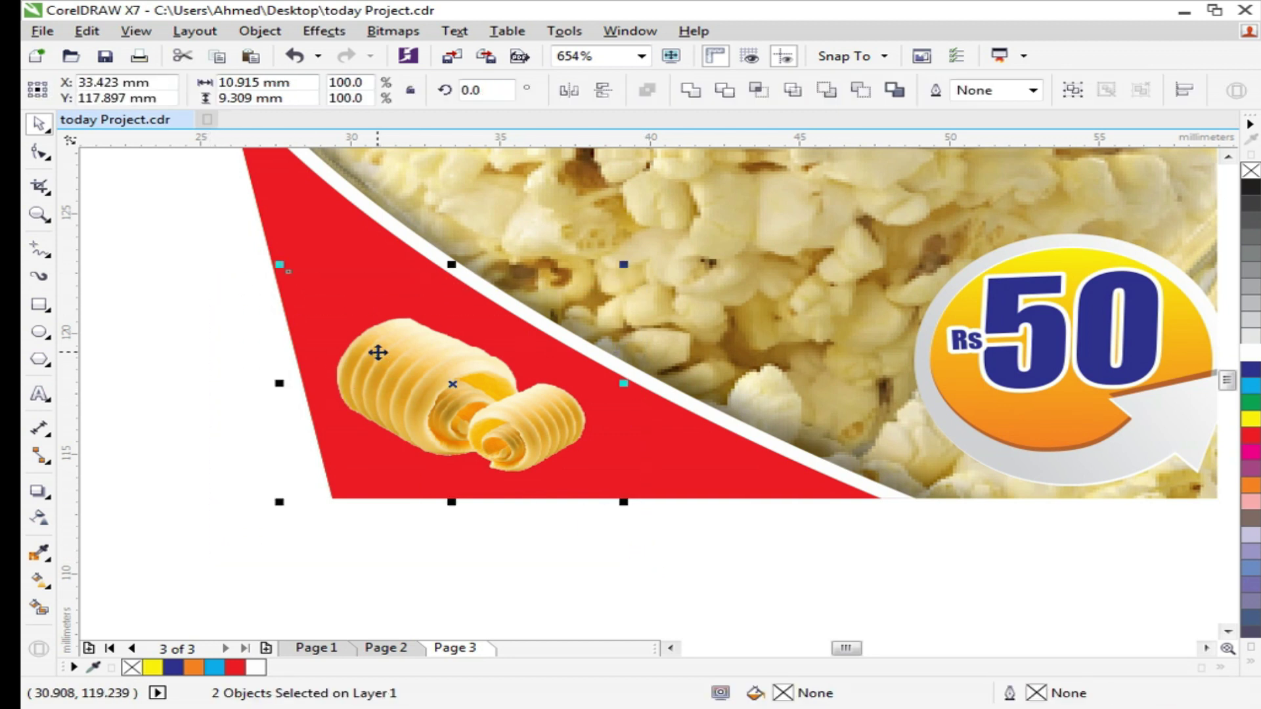
key("ctrl+g")
right_click(378, 352)
left_click(442, 213)
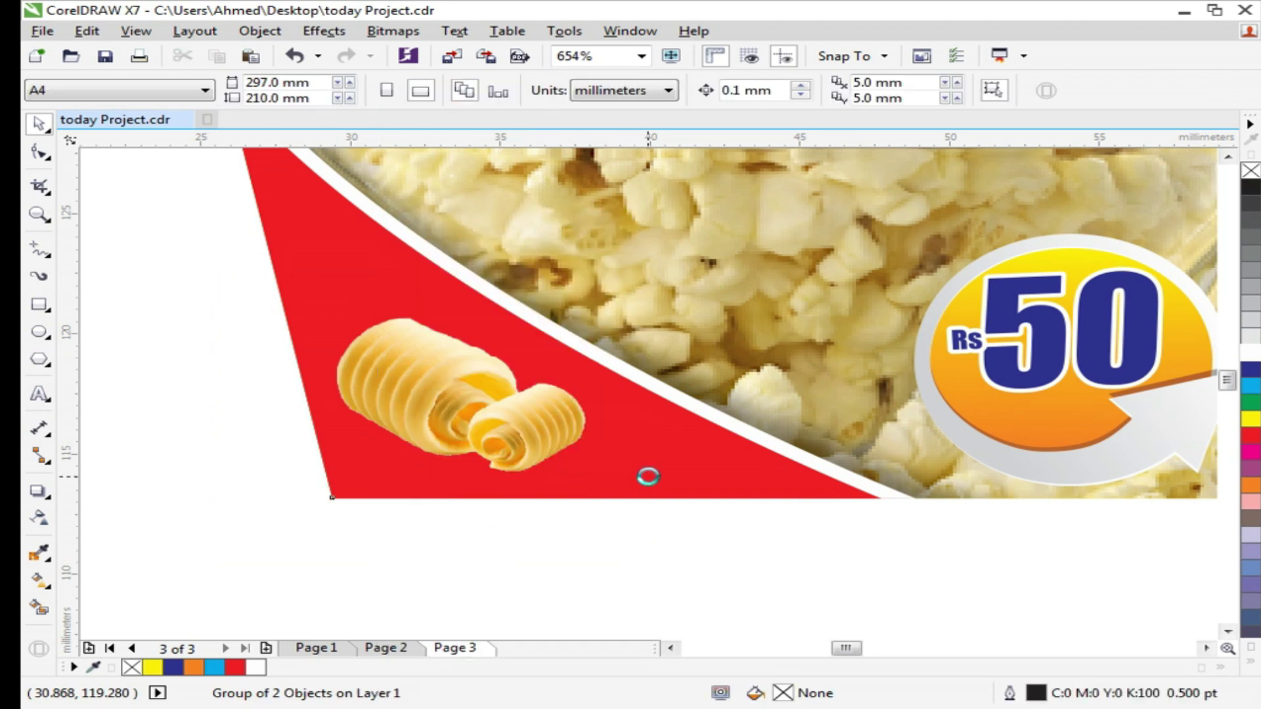
left_click(647, 479)
Draw a rectangle about 13.9 × 3.5 mm across the red corner's edge just above the butter rolls
scroll(367, 473, "down", 2)
key("z")
left_click_drag(166, 273, 943, 541)
key("space")
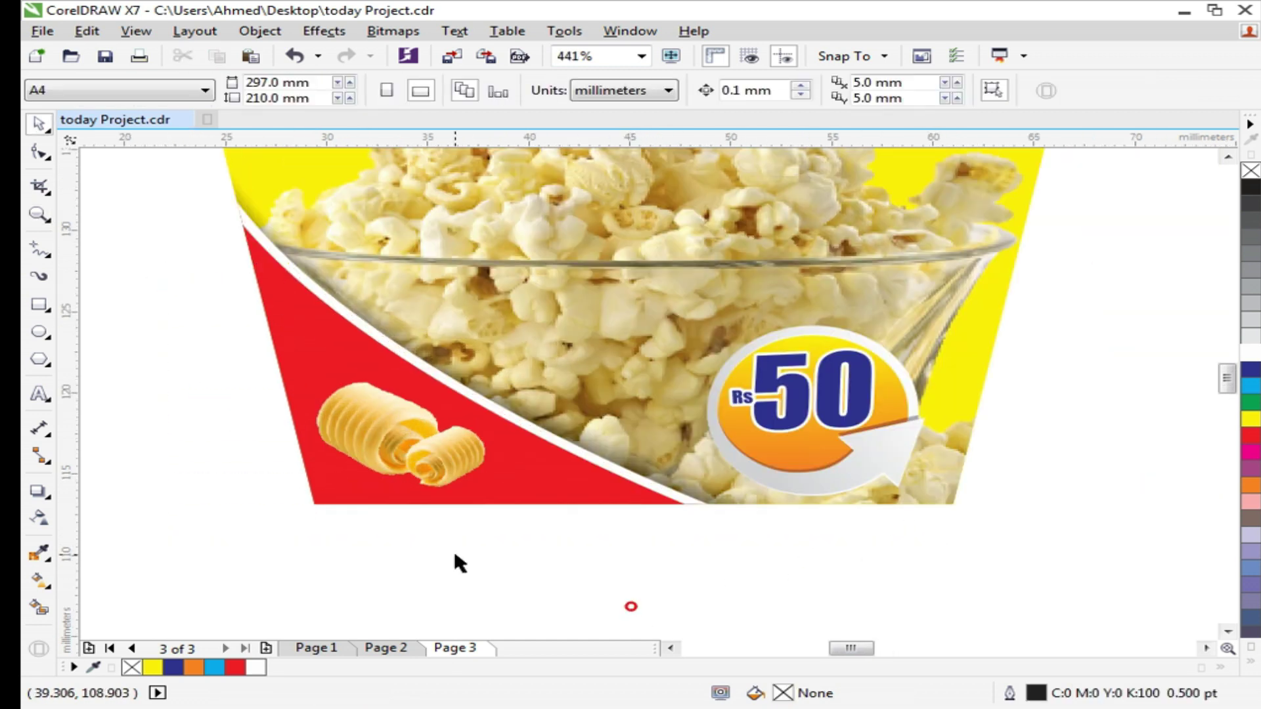
left_click(41, 305)
left_click_drag(262, 302, 549, 366)
key("z")
left_click_drag(129, 236, 1031, 549)
key("space")
left_click_drag(528, 359, 511, 359)
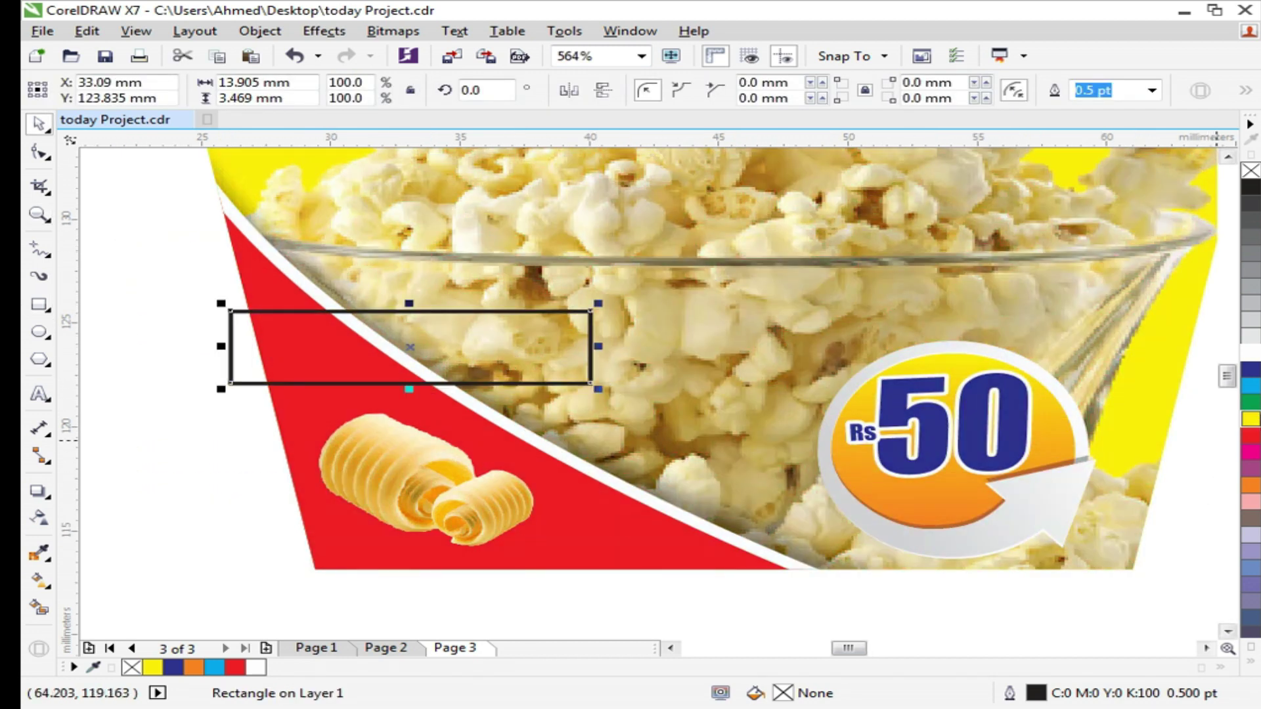
Fill the new rectangle with green (C100 M0 Y100 K0) and remove its outline
left_click(1250, 402)
right_click(1250, 172)
left_click(183, 439)
Make a vertically skewed copy of the green strip slanting down to the left and fill it dark green, C93 M25 Y98 K13
left_click(313, 355)
left_click(316, 352)
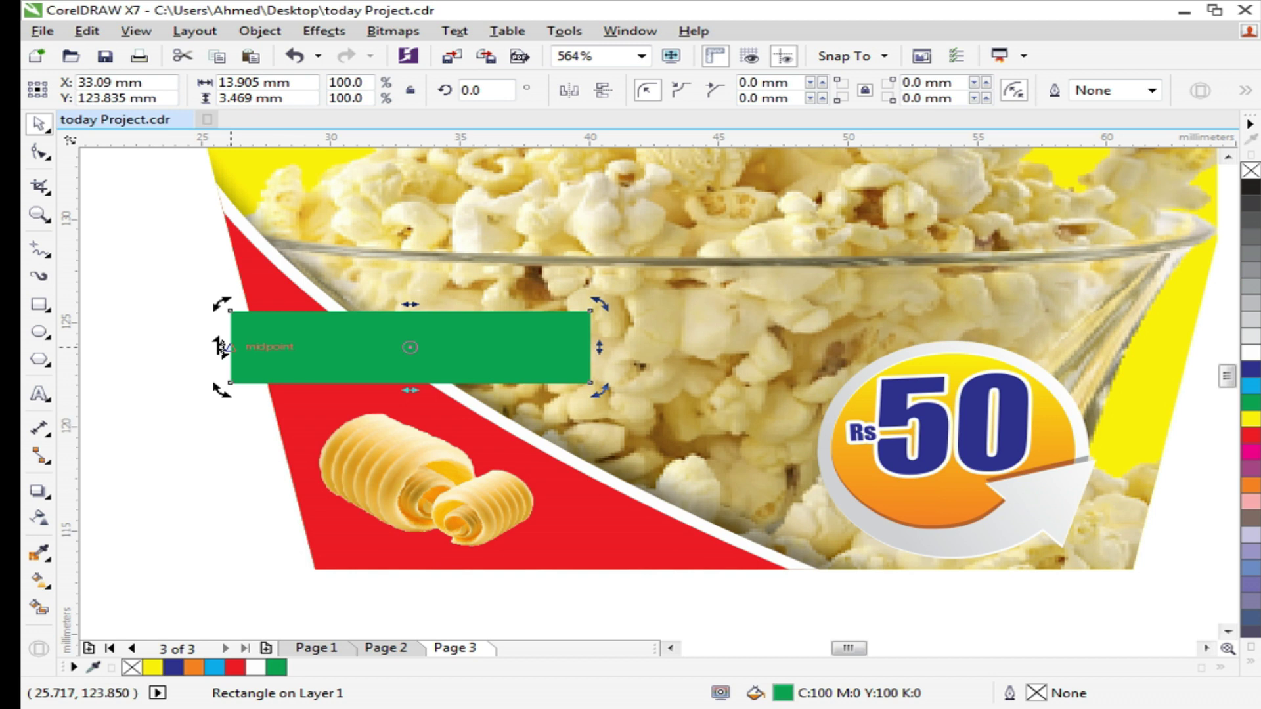
left_click_drag(221, 346, 256, 472)
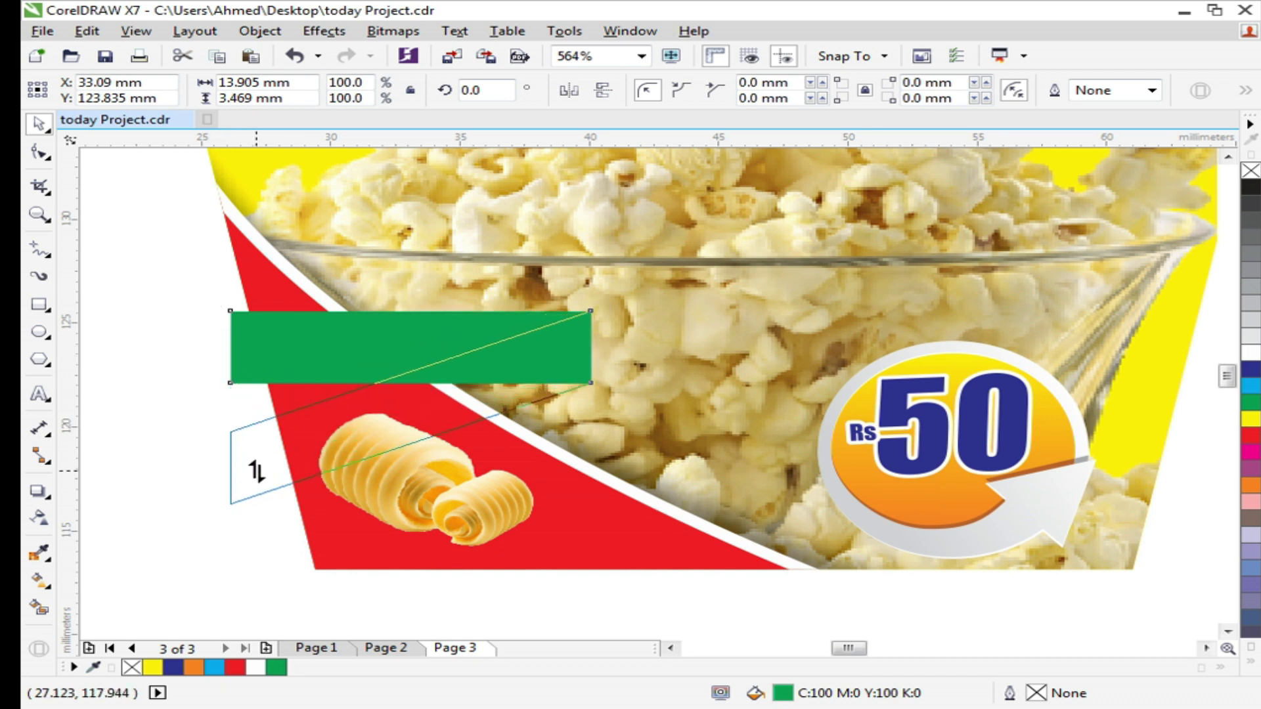
left_click_drag(256, 472, 257, 471)
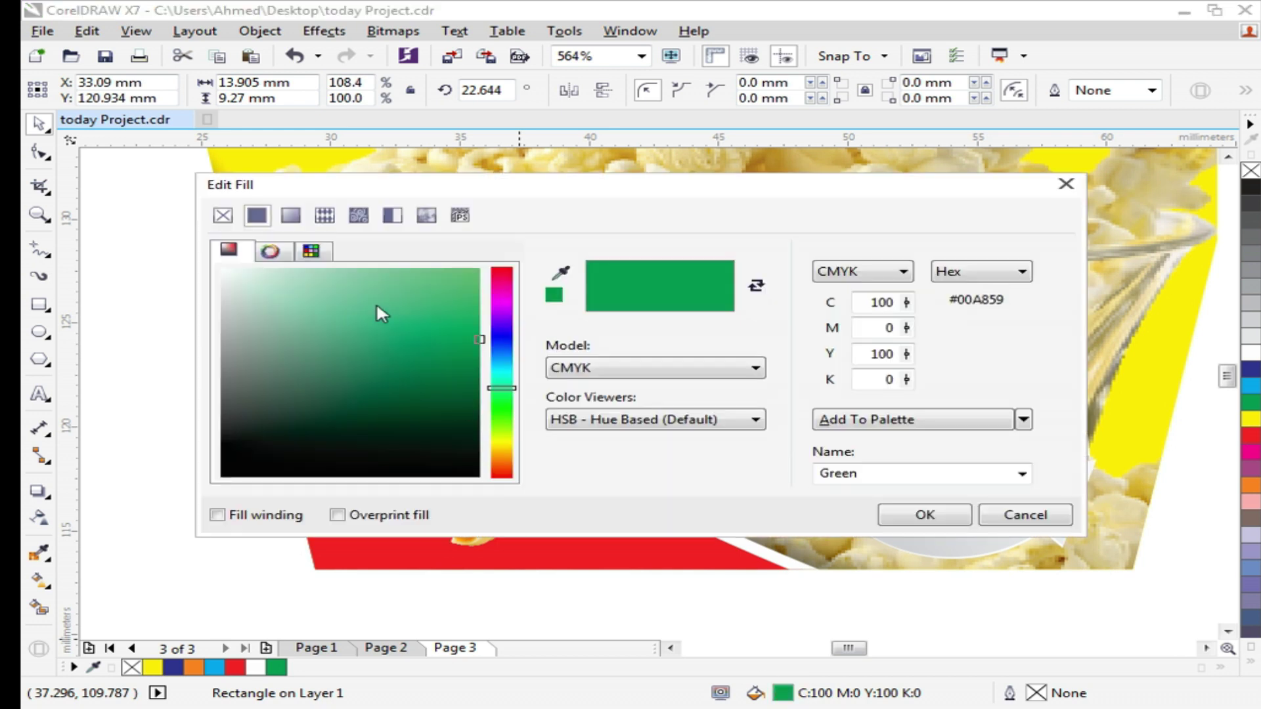
left_click_drag(479, 339, 441, 370)
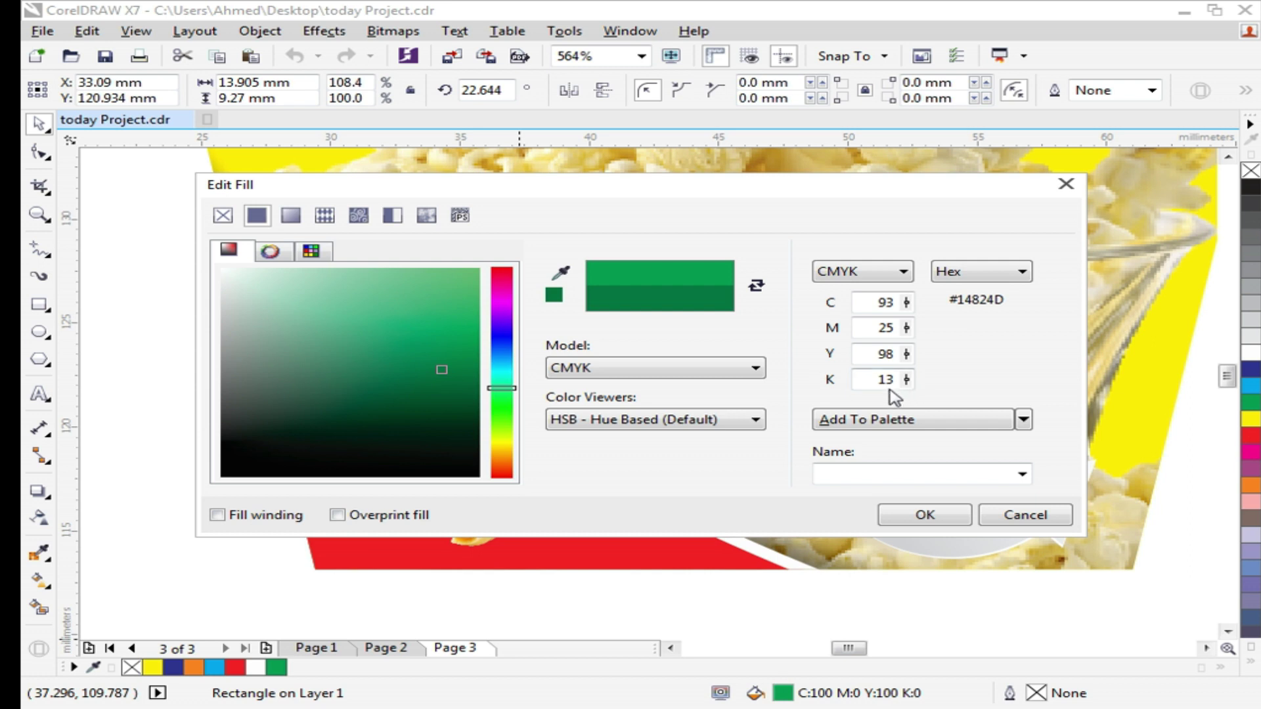
left_click(924, 518)
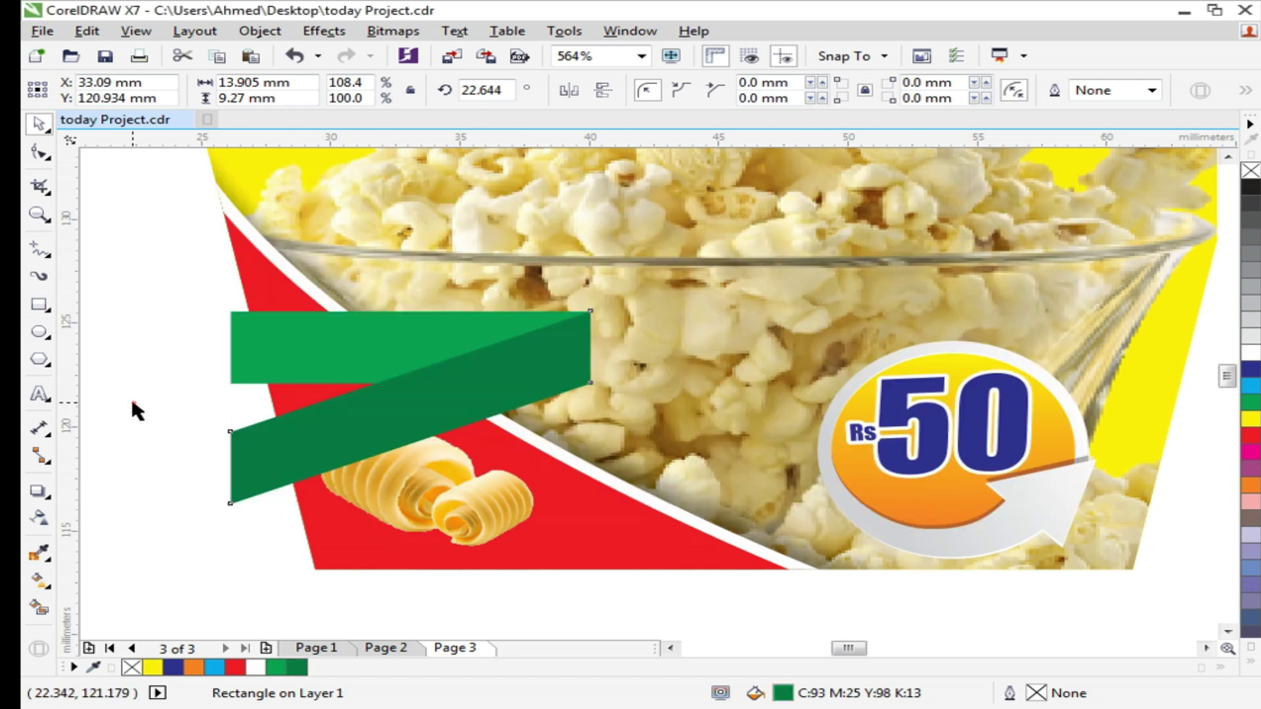
Bring the light green horizontal strip to the front of the layer
left_click(130, 368)
left_click(245, 343)
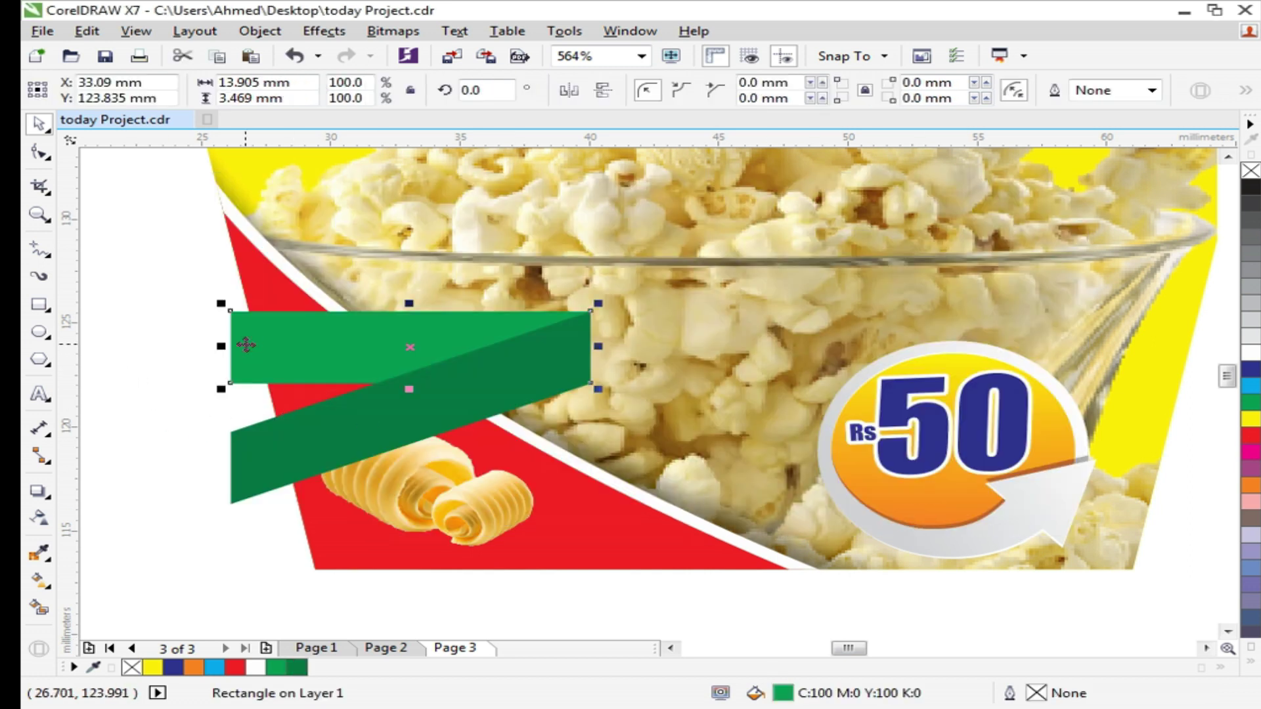
key("shift+Page_Up")
PowerClip the dark green slanted strip inside the yellow pack shape and send it behind the pack's other contents
left_click(169, 458)
left_click(241, 454)
right_click(241, 454)
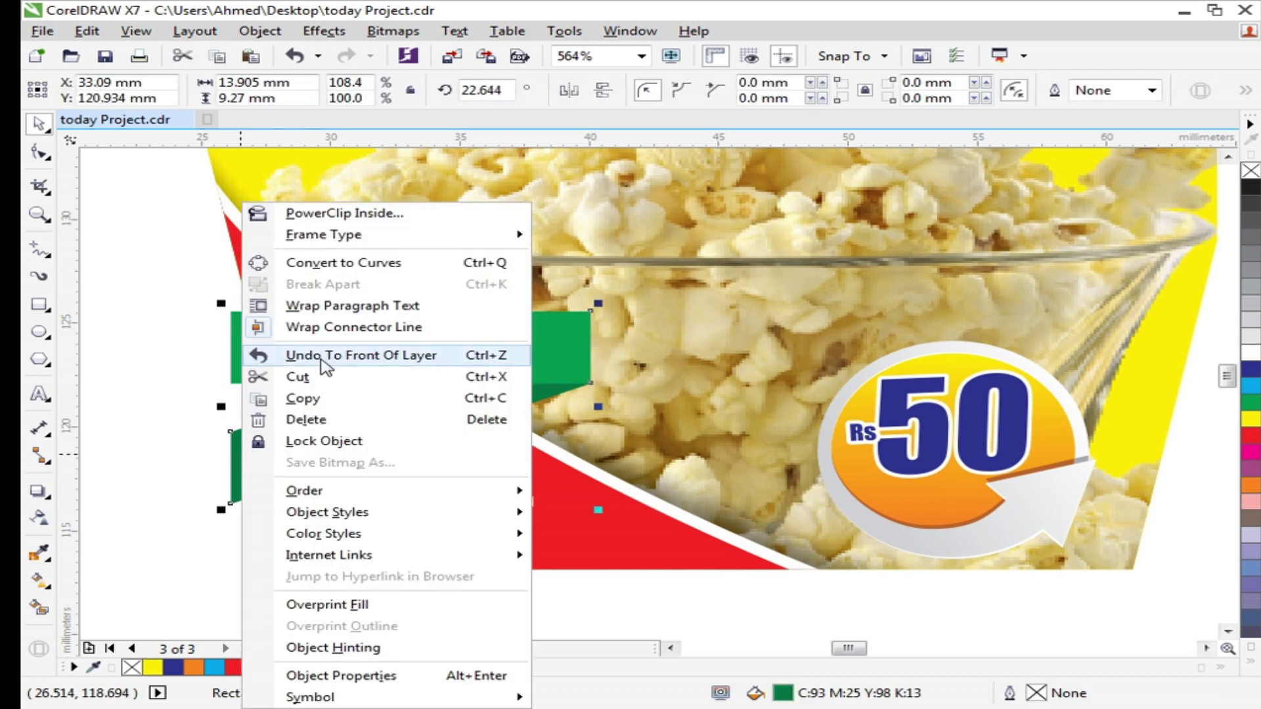
left_click(354, 214)
left_click(630, 439)
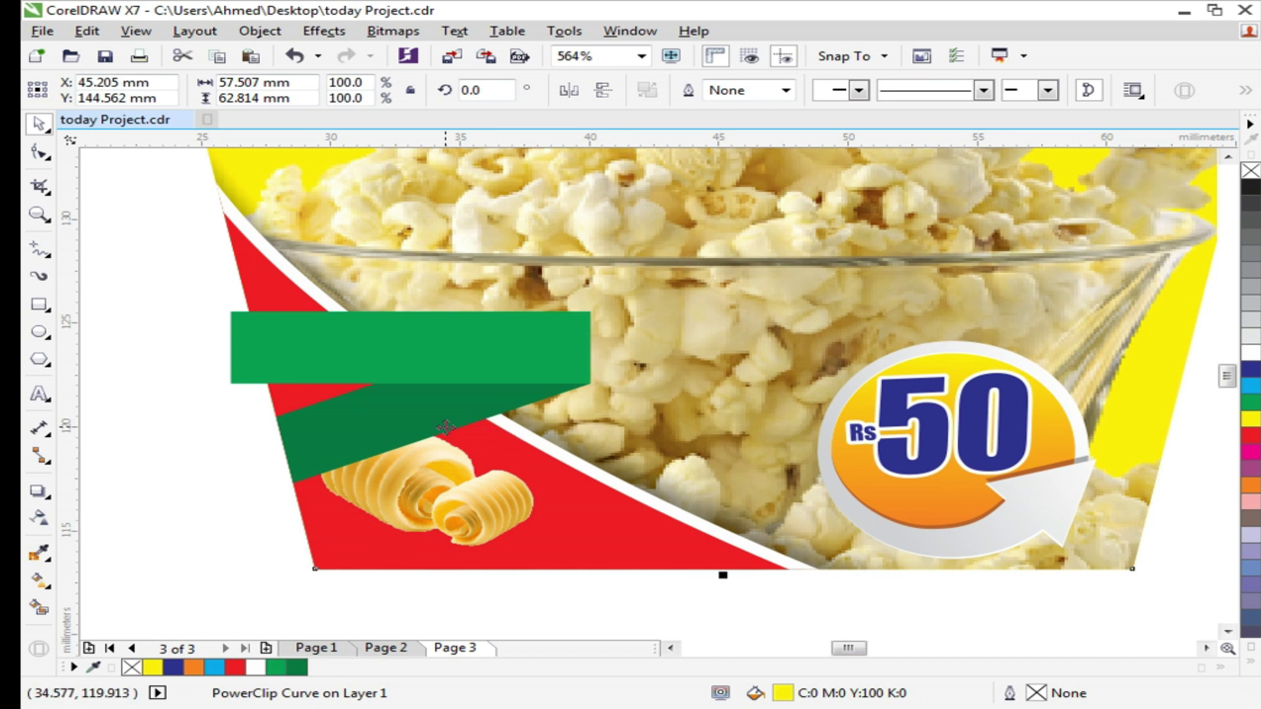
left_click(435, 412, "ctrl")
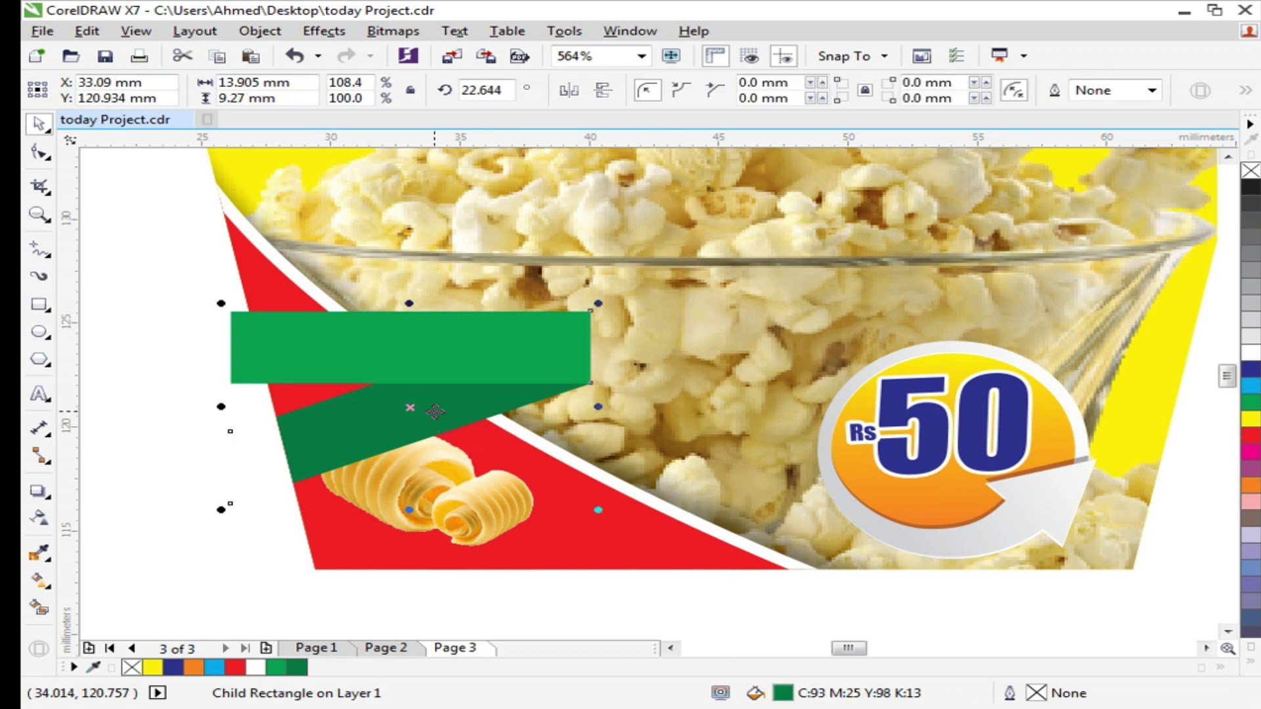
key("shift+Page_Down")
PowerClip the light green horizontal strip inside the yellow pack shape
left_click(354, 332)
right_click(351, 332)
left_click(394, 206)
left_click(421, 292)
left_click(175, 327)
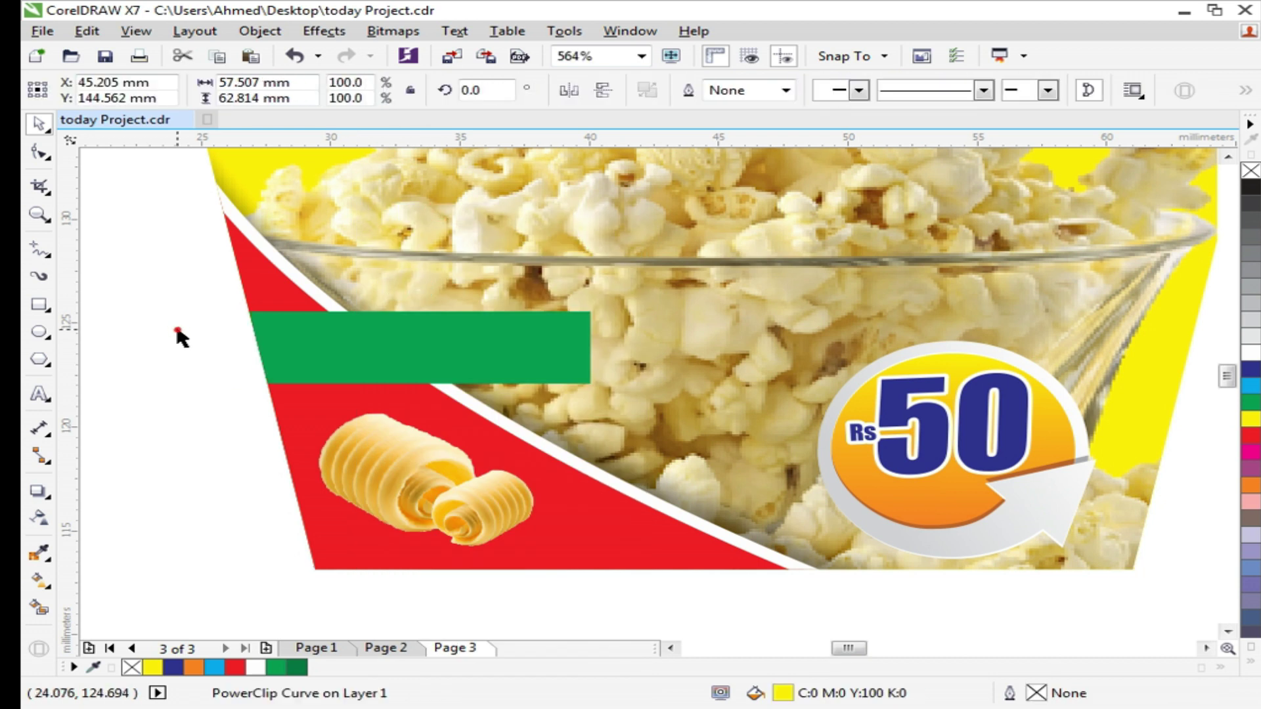
Open the yellow pack's PowerClip contents for editing and select the dark green slanted strip
scroll(322, 344, "down", 1)
double_click(498, 382)
scroll(689, 398, "down", 1)
key("z")
left_click_drag(169, 294, 942, 517)
key("space")
key("Tab")
left_click(195, 31)
mouse_move(136, 31)
left_click(171, 74)
left_click(548, 388)
left_click(548, 393)
scroll(548, 393, "up", 2)
key("shift+F9")
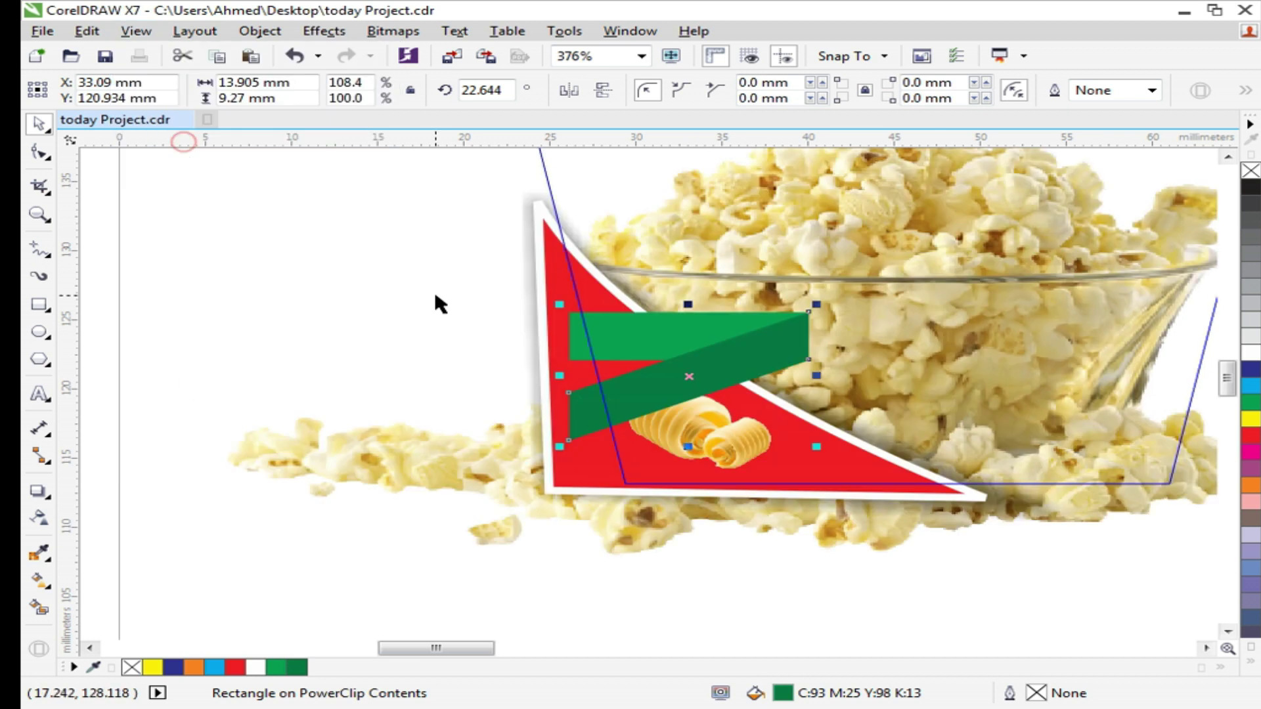
Bring the light green horizontal strip in front of the dark green slanted strip within the PowerClip contents
scroll(513, 330, "down", 2)
key("F2")
left_click_drag(304, 245, 924, 517)
left_click(572, 292)
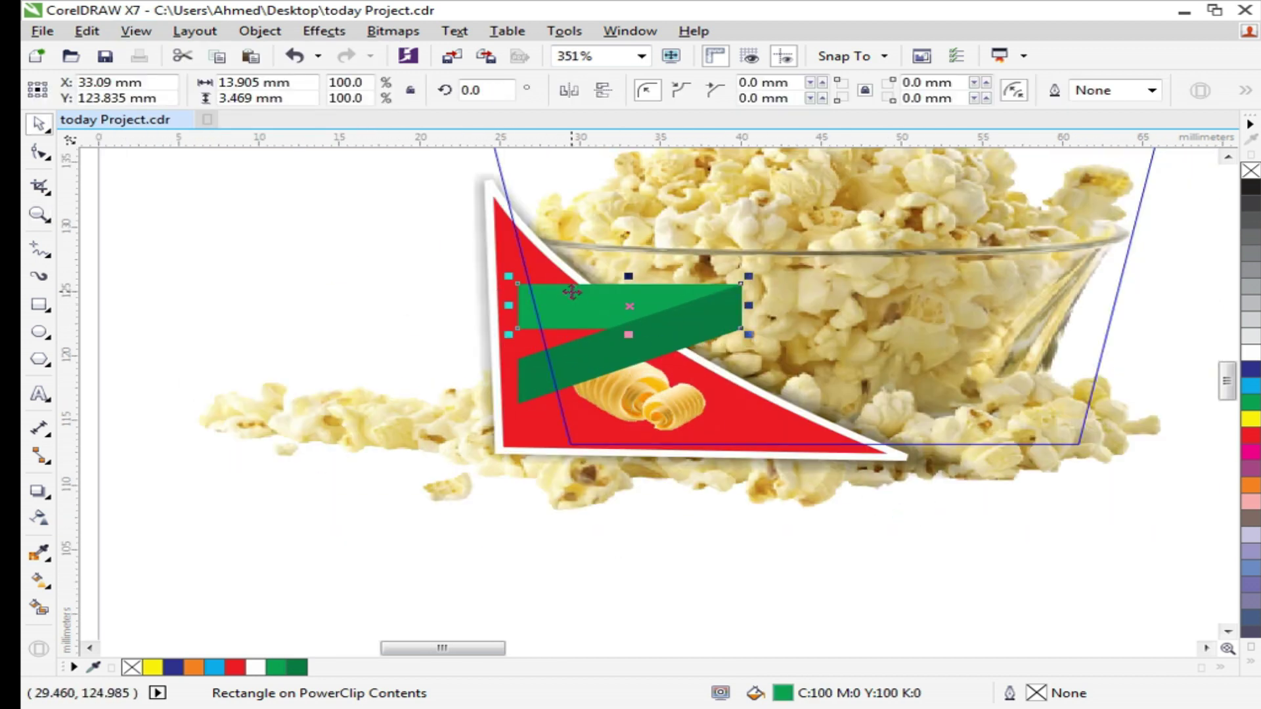
key("shift+Page_Up")
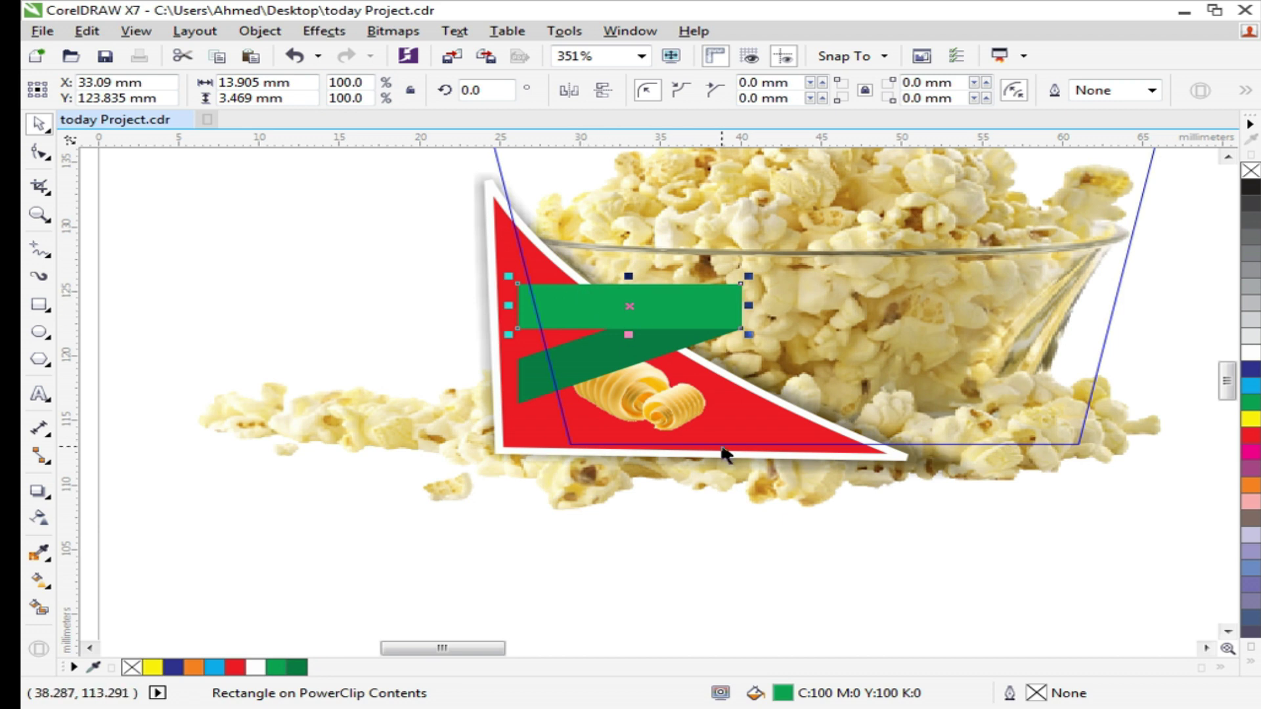
Bring the red curved corner with its drop shadow to the front, over the green strips
left_click(764, 439)
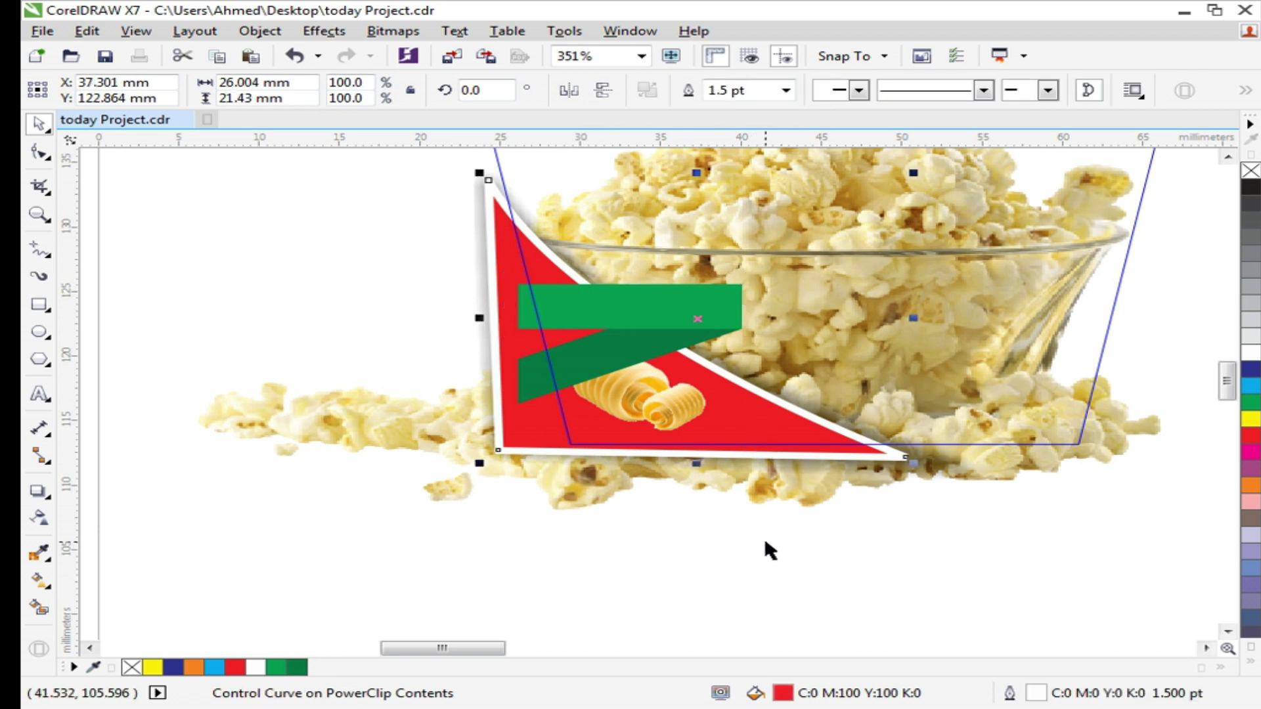
key("shift+Page_Up")
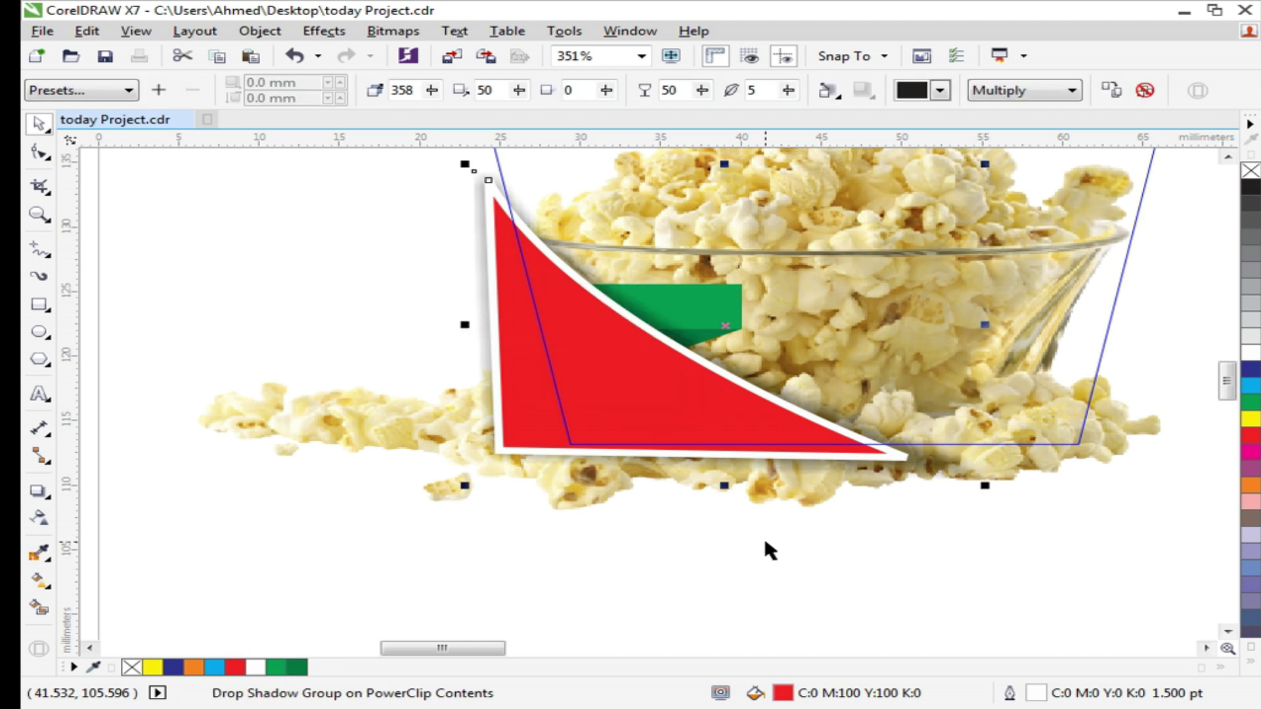
left_click(388, 260)
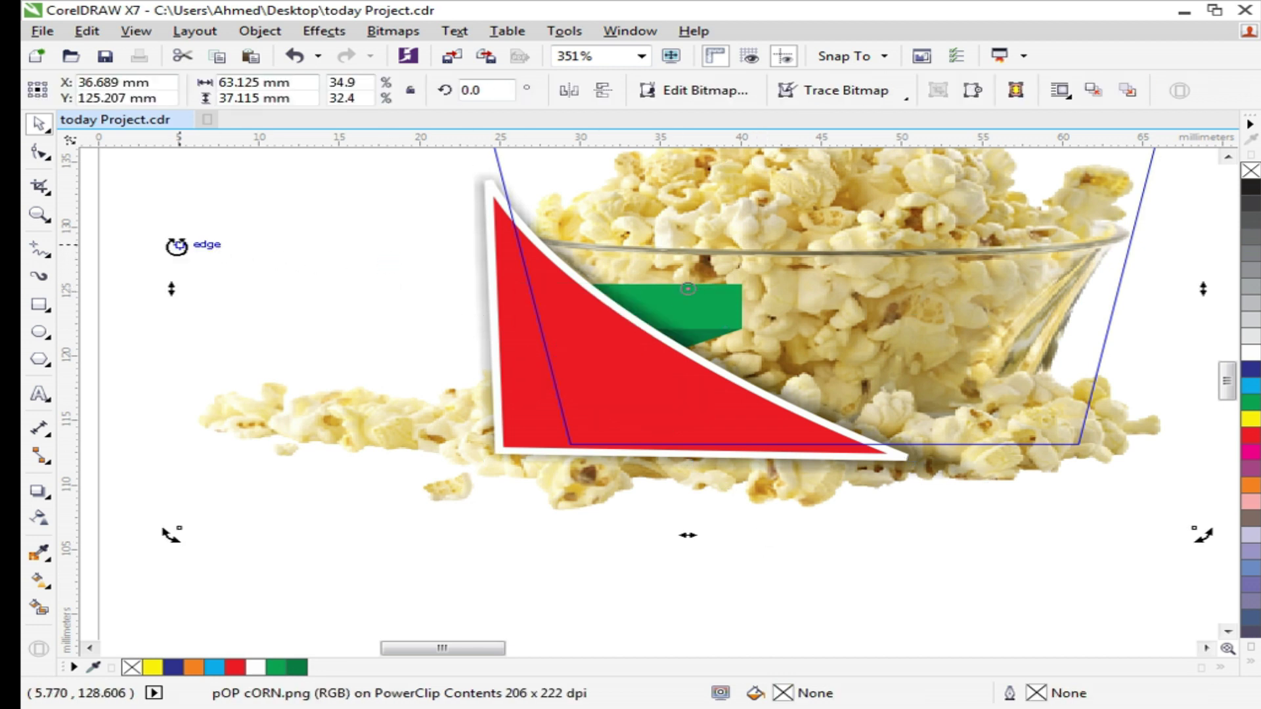
left_click(147, 246)
Bring the light green strip and the butter rolls in front of the red corner and finish editing the PowerClip contents
left_click_drag(109, 243, 921, 352)
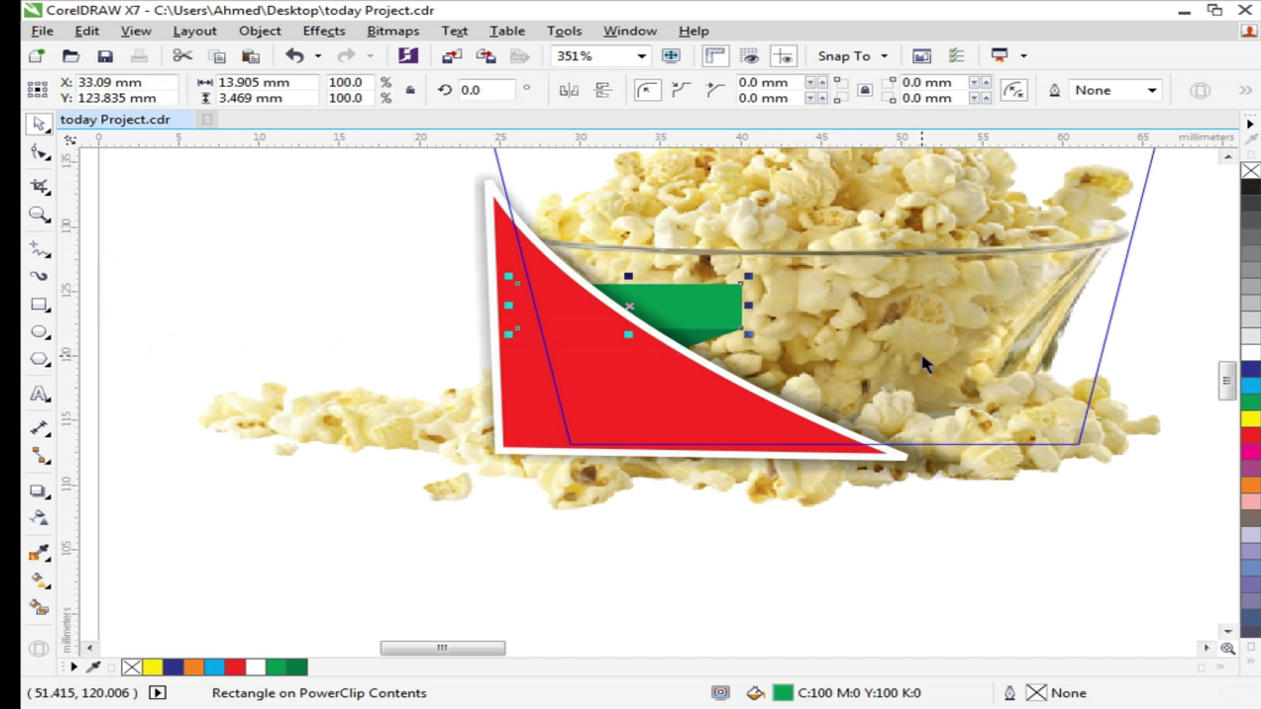
key("shift+Page_Up")
left_click(819, 574)
left_click_drag(917, 568, 390, 289)
left_click_drag(1013, 571, 368, 315)
left_click(622, 573)
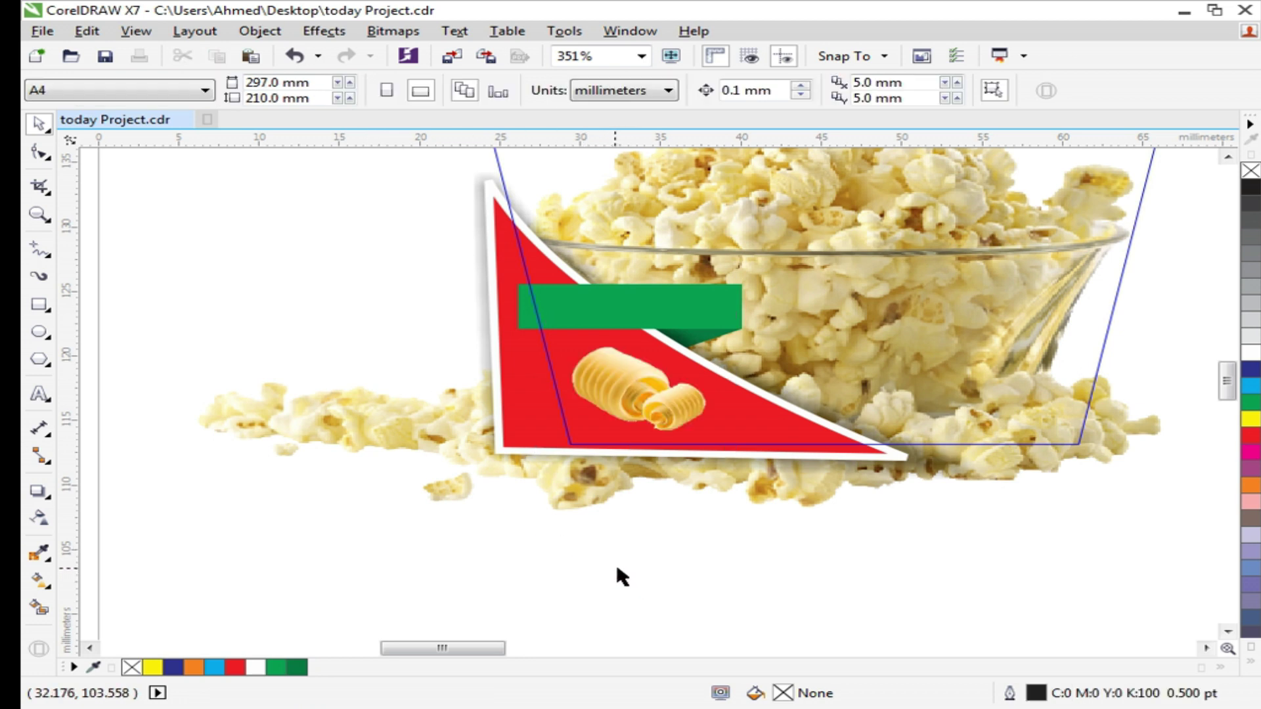
left_click(830, 469, "ctrl")
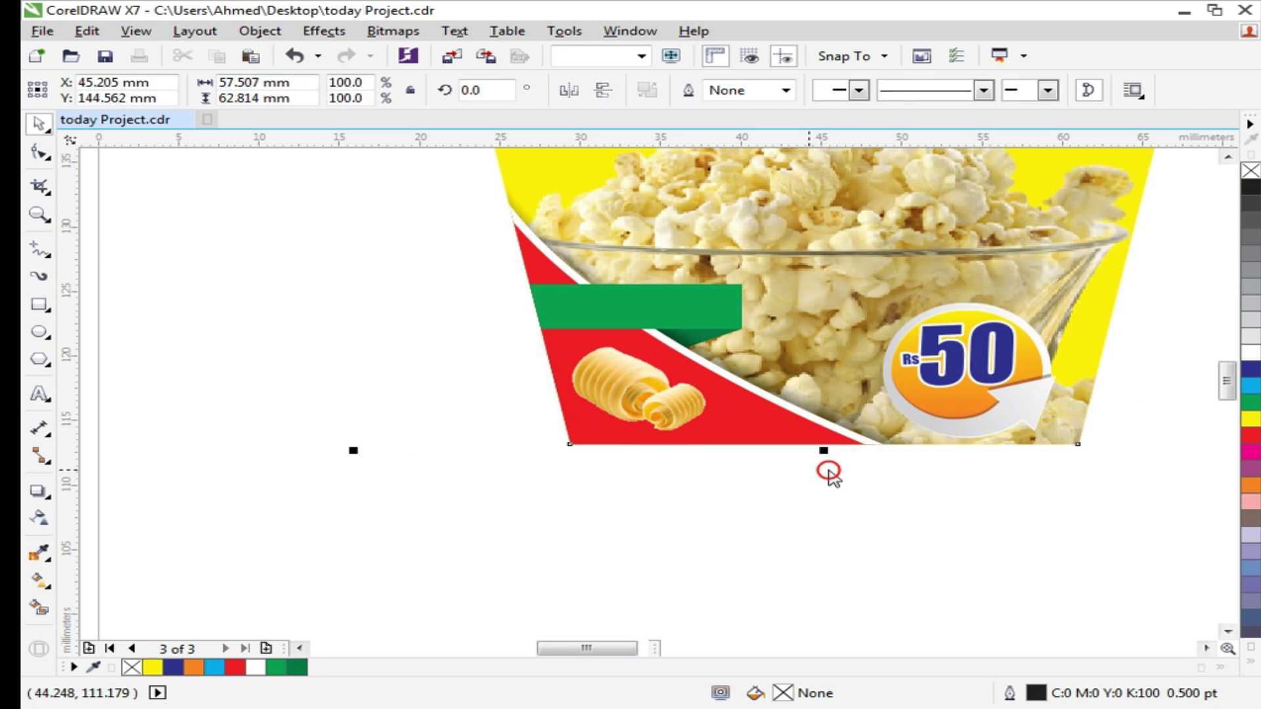
left_click(645, 535)
Examine the folded green ribbon and red corner on the yellow pack, up close and alongside the neighbouring artwork
scroll(363, 435, "down", 2)
key("F2")
left_click_drag(403, 289, 895, 473)
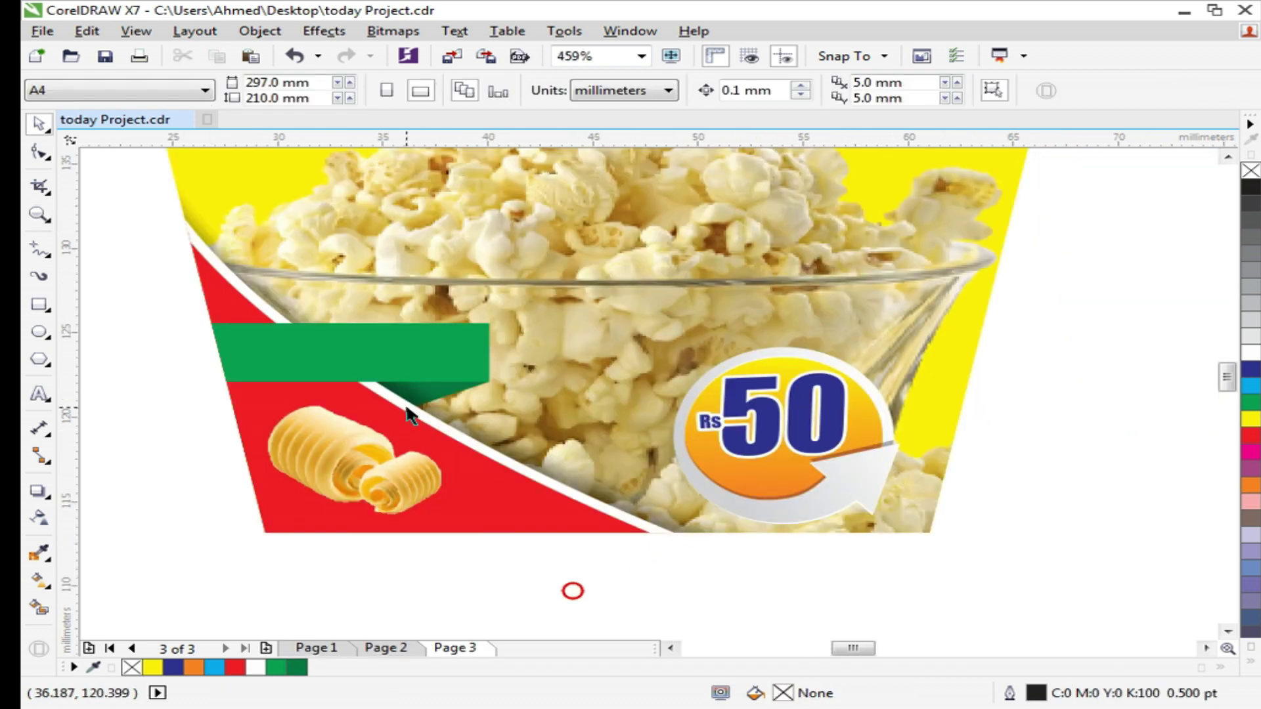
scroll(395, 392, "down", 2)
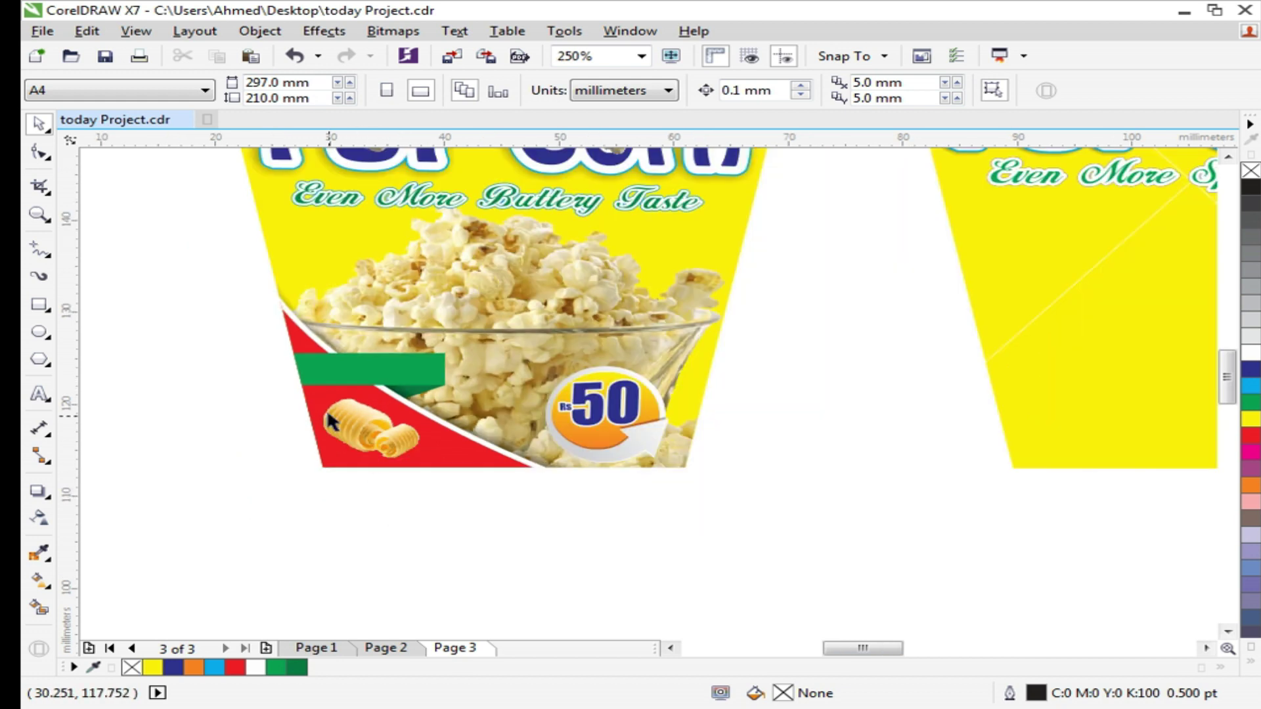
scroll(260, 357, "up", 2)
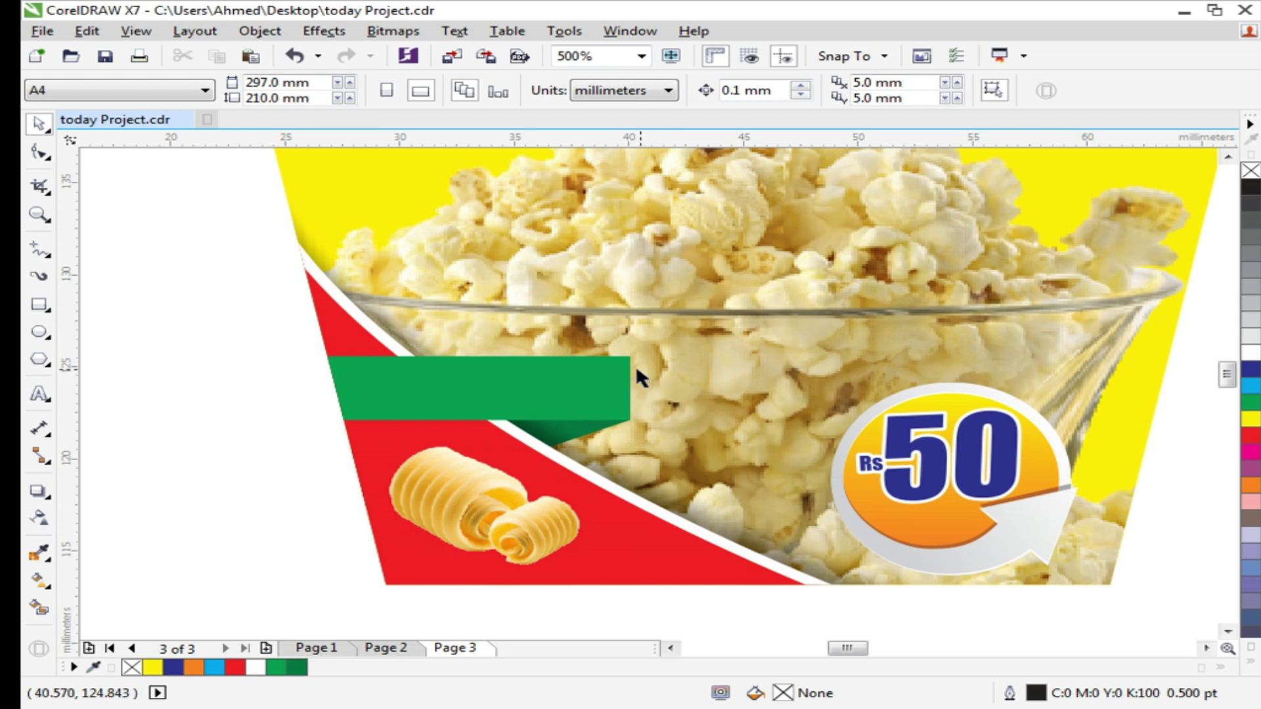
scroll(261, 394, "down", 4)
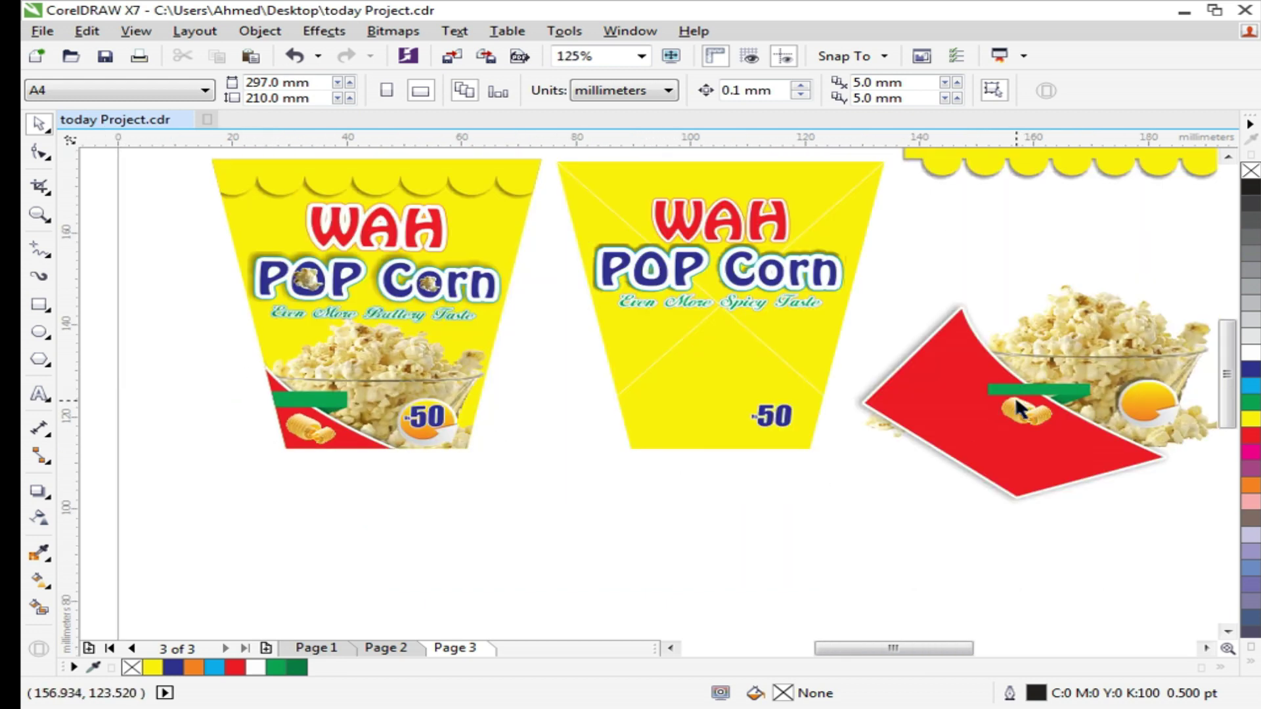
key("z")
left_click_drag(191, 289, 1023, 522)
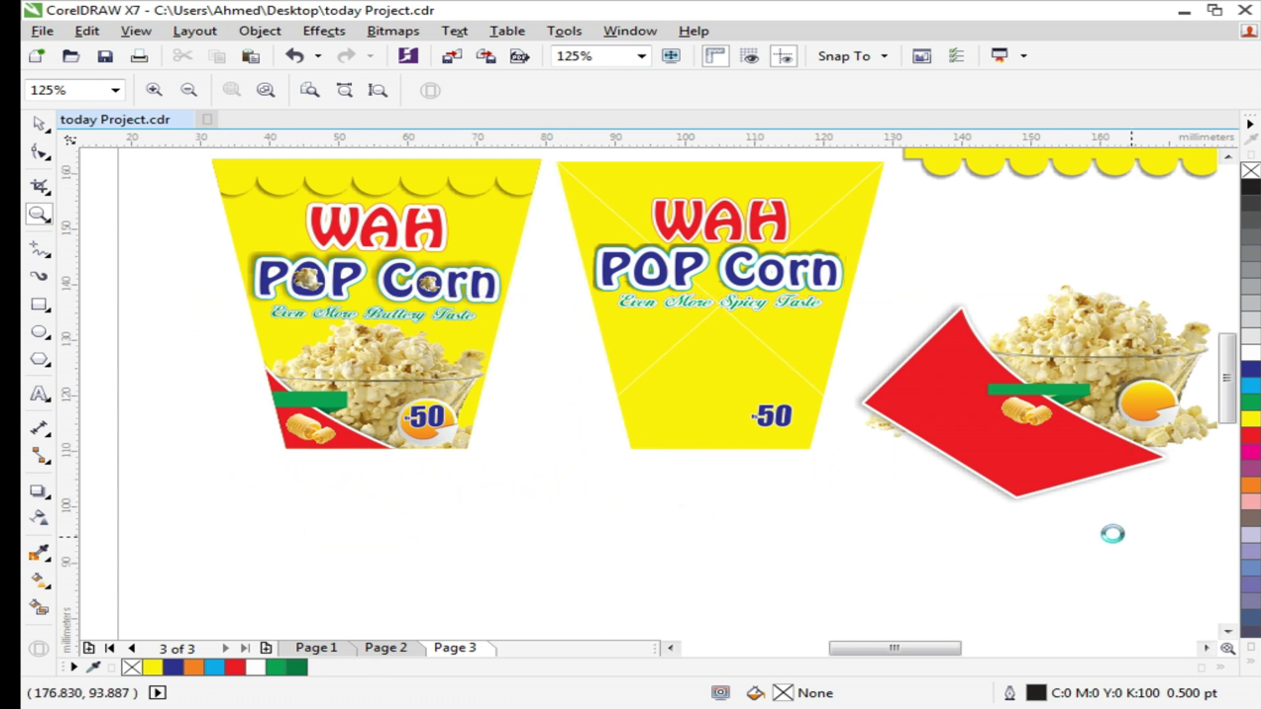
right_click(383, 396)
left_click(819, 518)
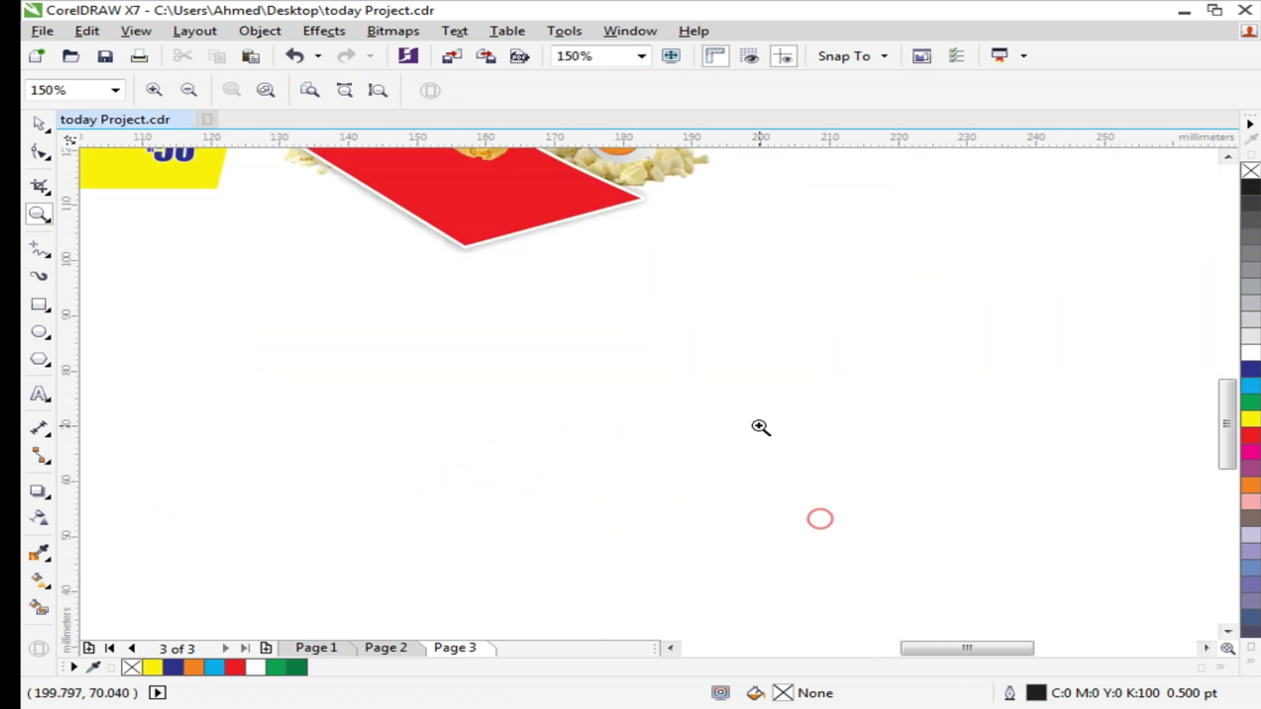
key("space")
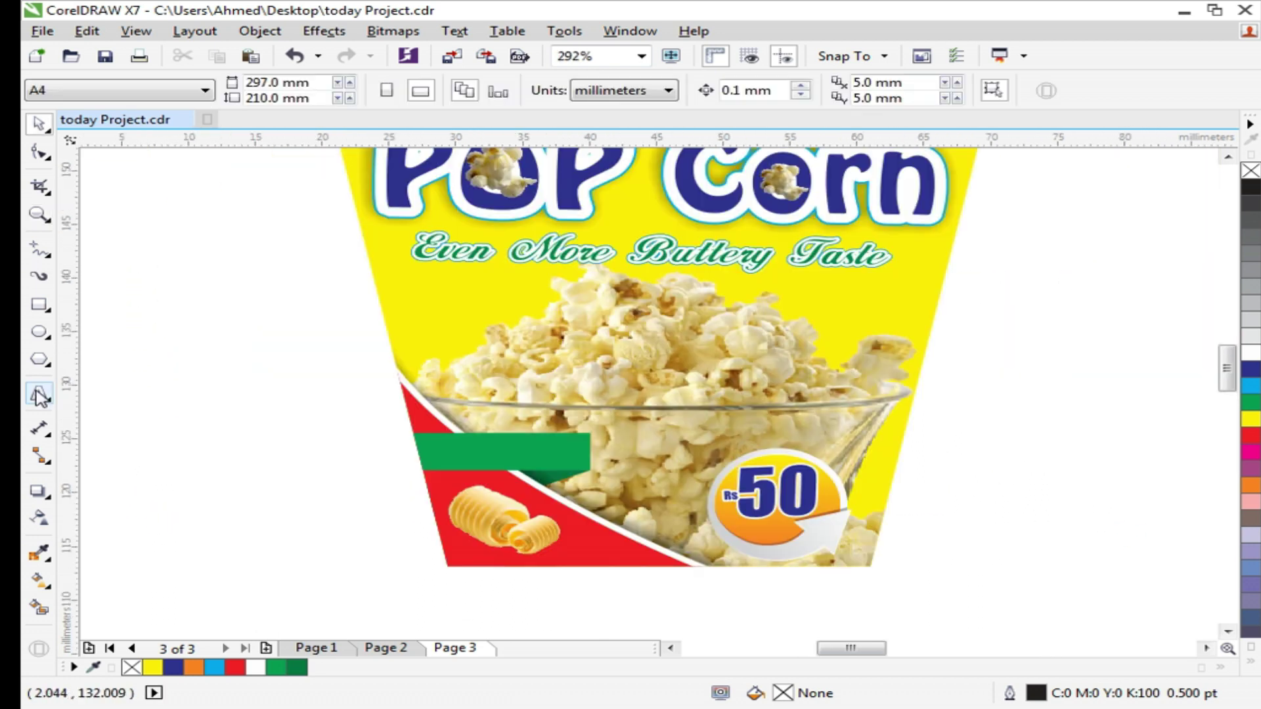
Add the artistic text "bUTTER" in 15 pt Arial, starting just outside the pack's left edge at ribbon height
left_click(39, 395)
left_click(310, 479)
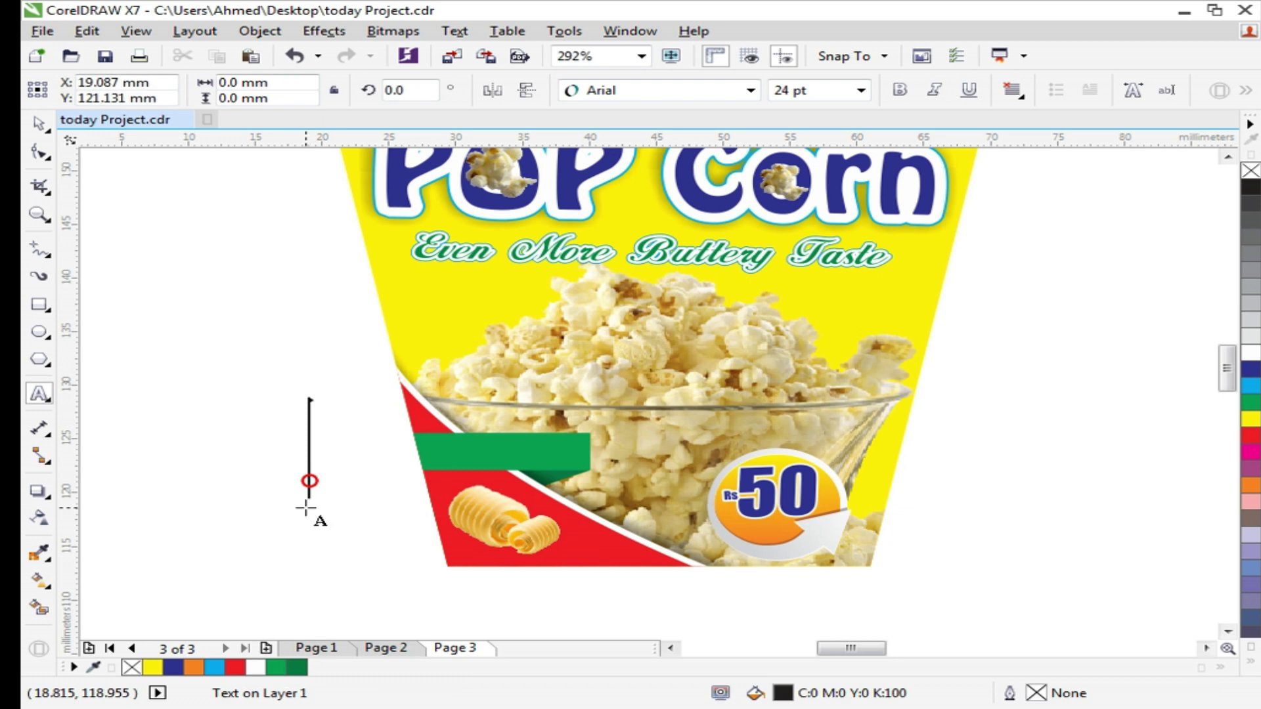
left_click(778, 97)
type("15")
key("Return")
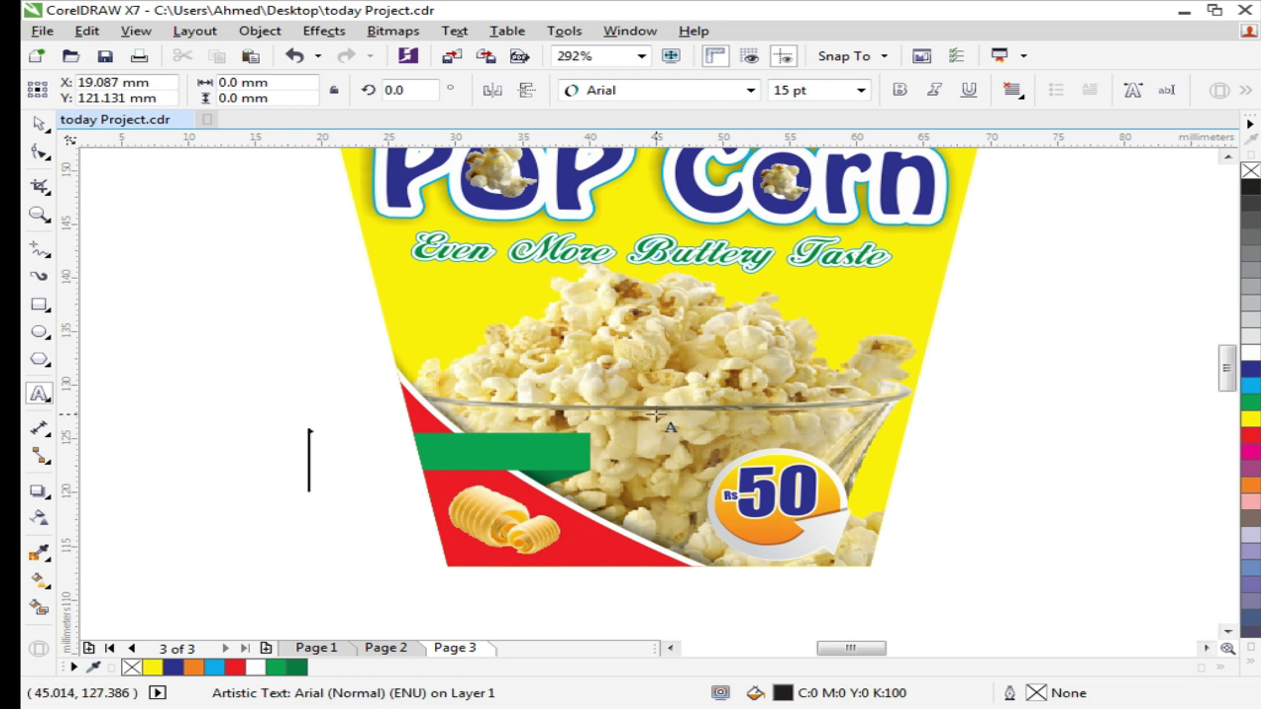
type("bUTTER")
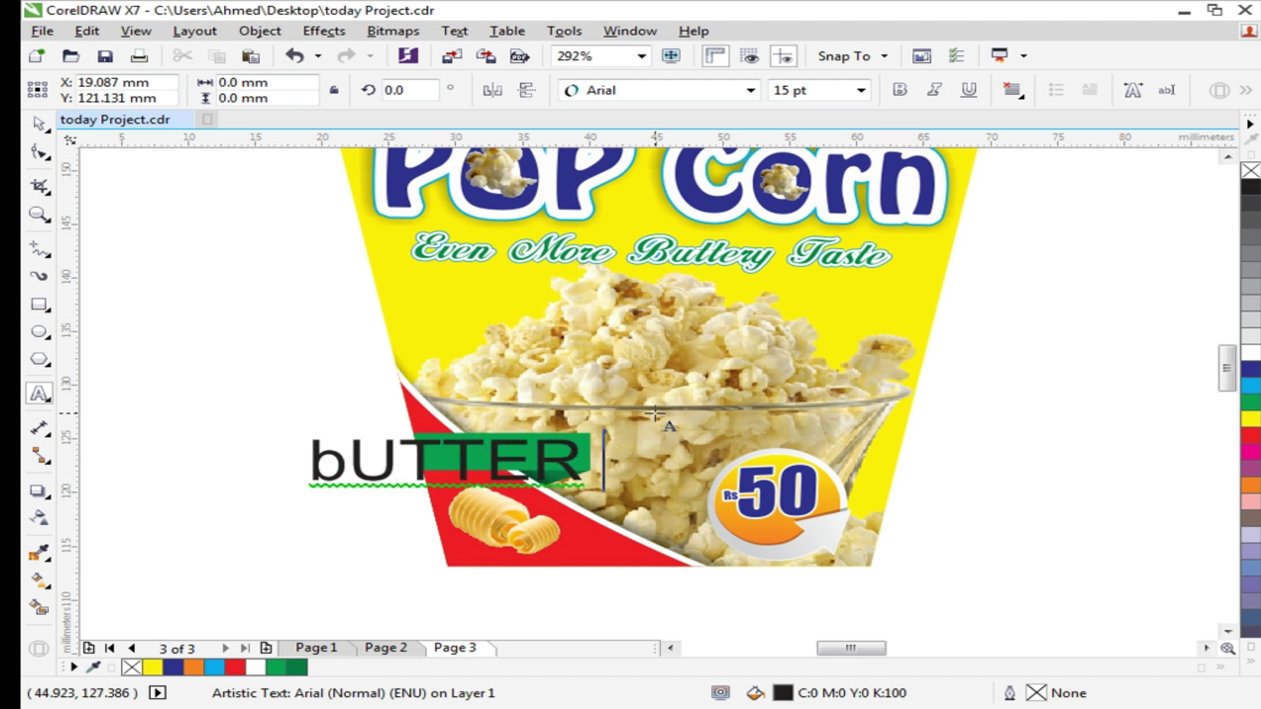
Change the case of the whole butter label text to UPPERCASE
key("ctrl+a")
key("shift+F3")
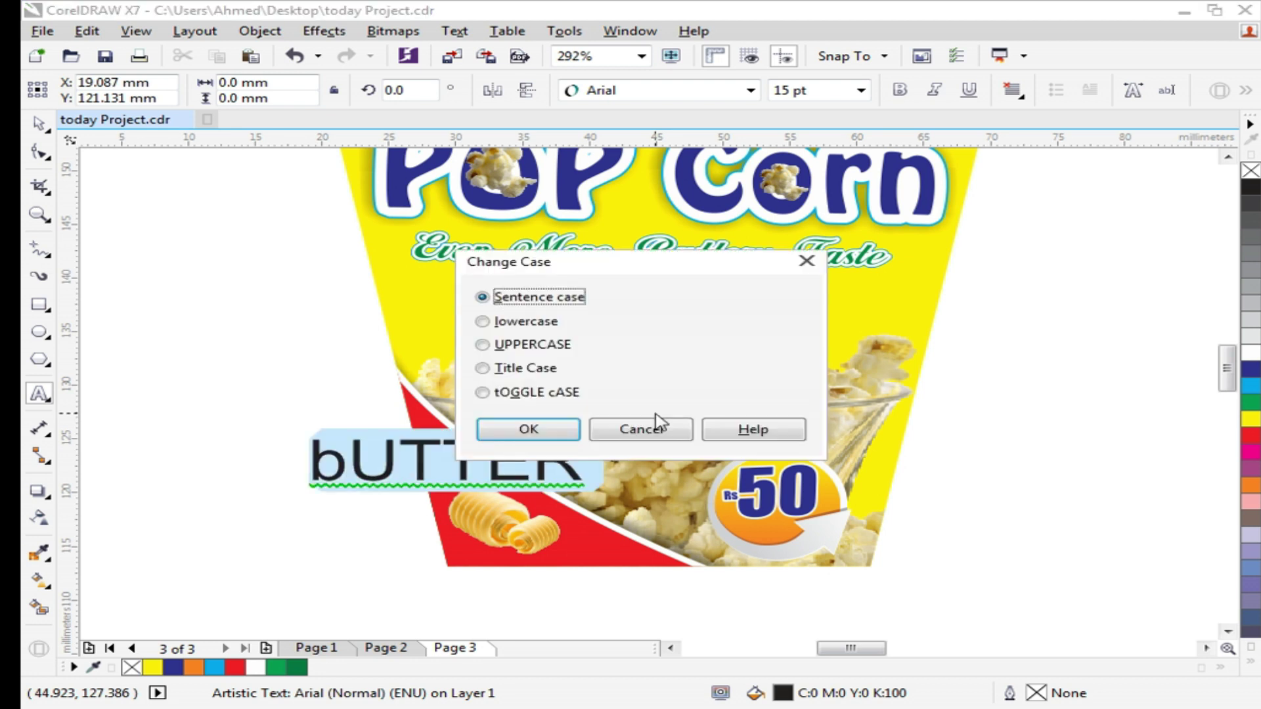
key("alt+u")
key("Return")
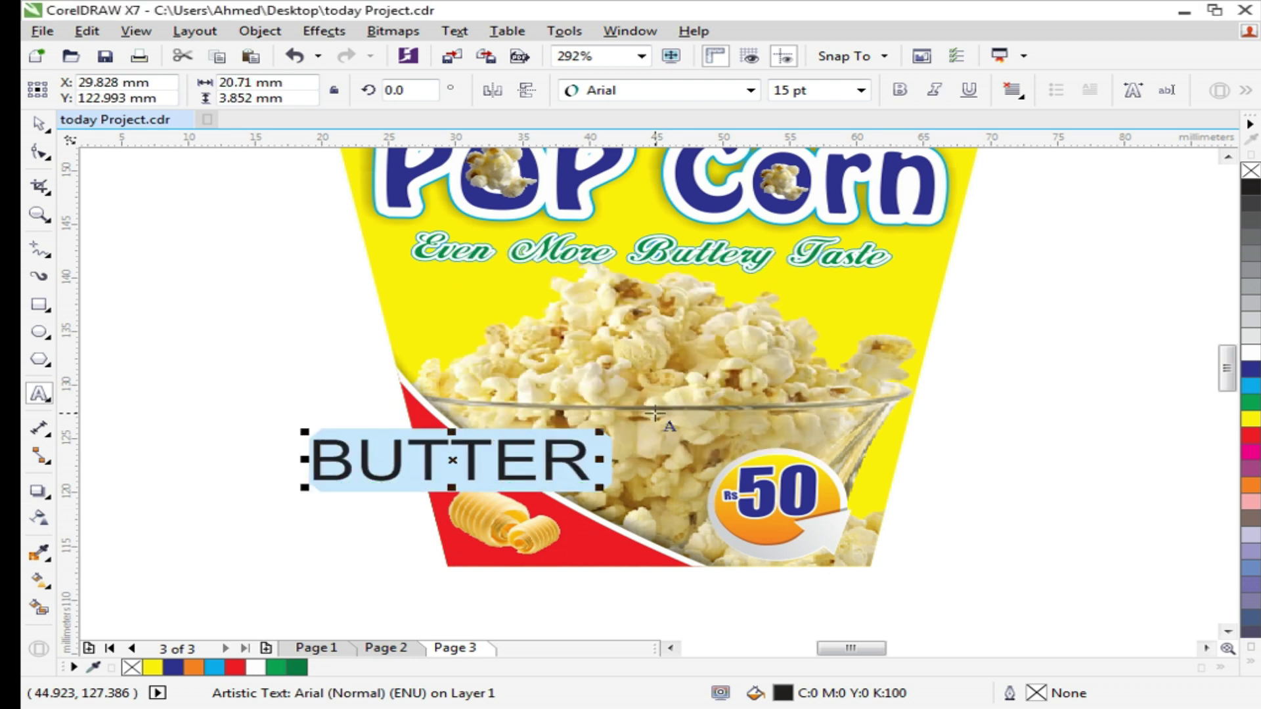
Scale the BUTTER text to about 9.8 mm wide, place it on the light green ribbon and make it bold
key("ctrl+space")
left_click_drag(606, 427, 508, 415)
key("z")
left_click_drag(304, 388, 887, 566)
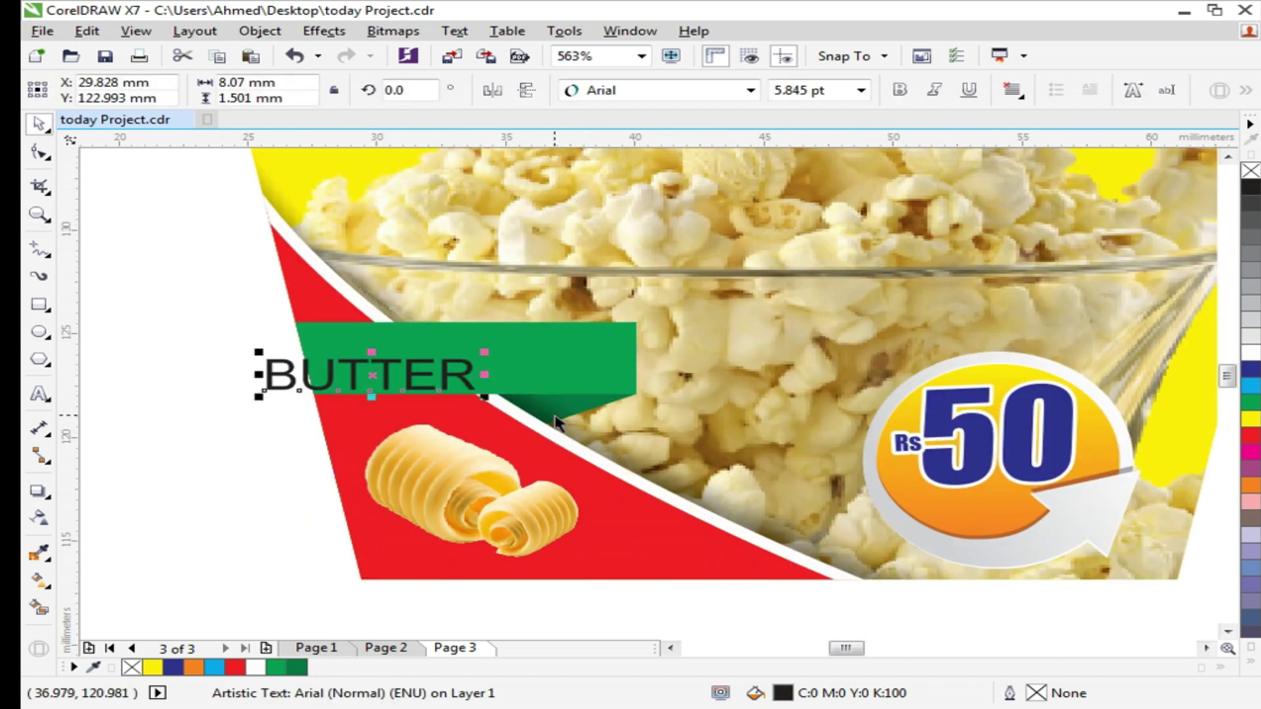
left_click_drag(452, 376, 604, 404)
left_click(900, 90)
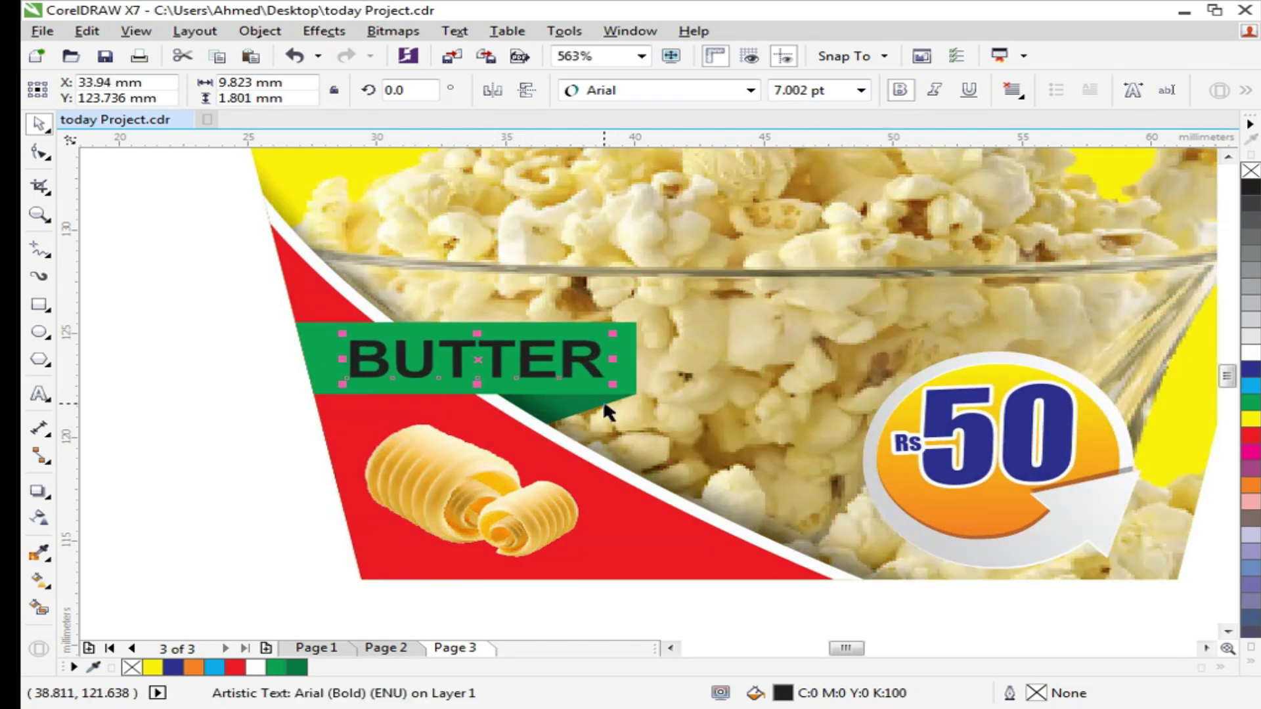
Fill the BUTTER text with white
left_click(1251, 354)
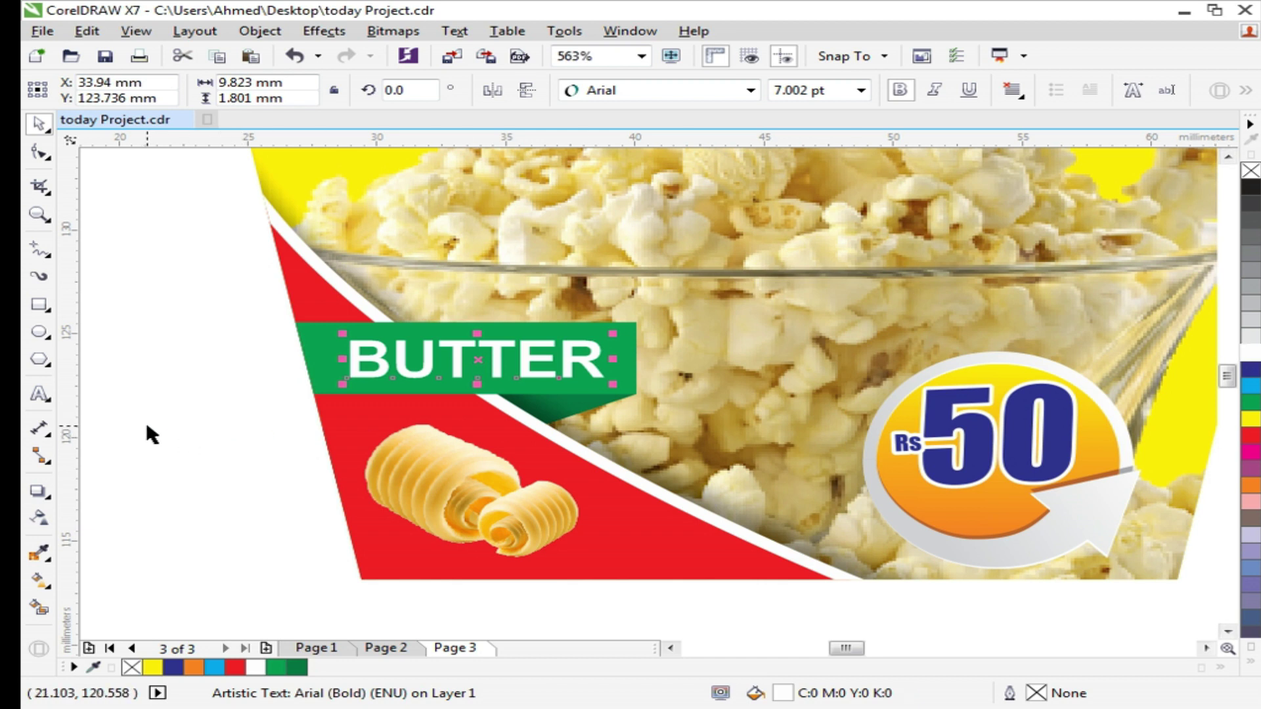
left_click(1250, 418)
left_click(246, 406)
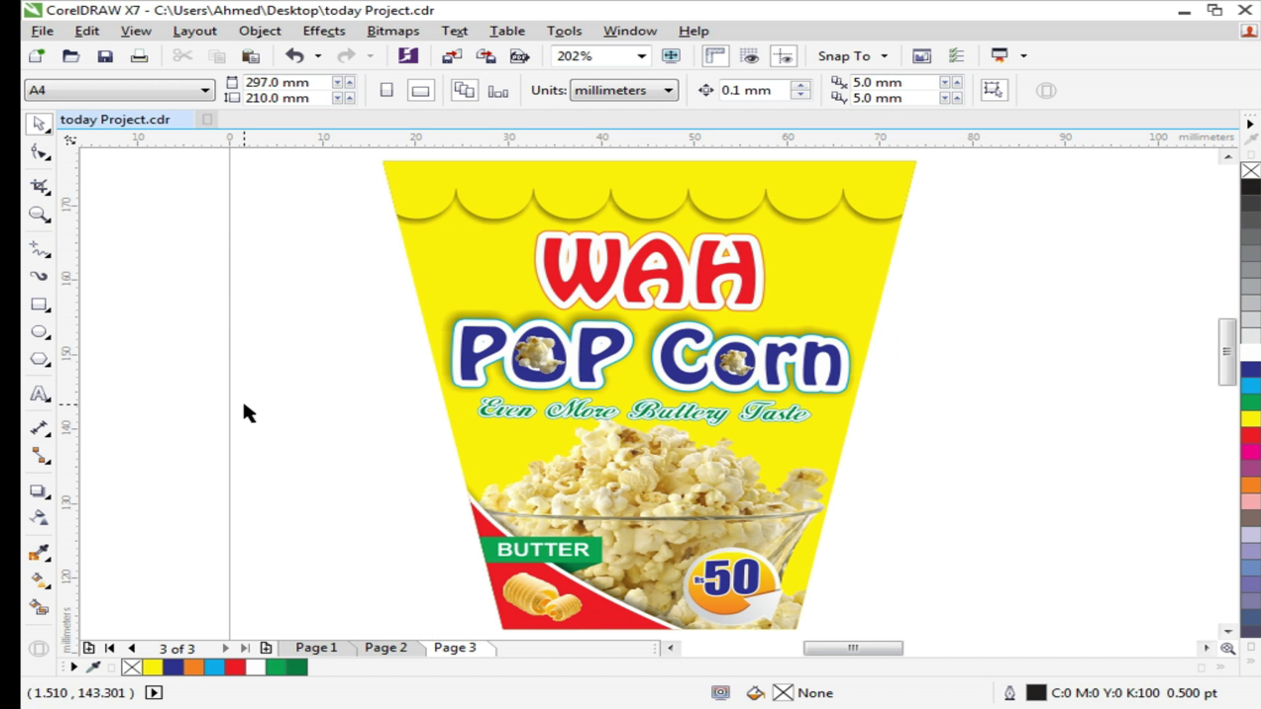
Go to page 2 and select the blue POP Corn pack with the 30 price in its corner
key("F4")
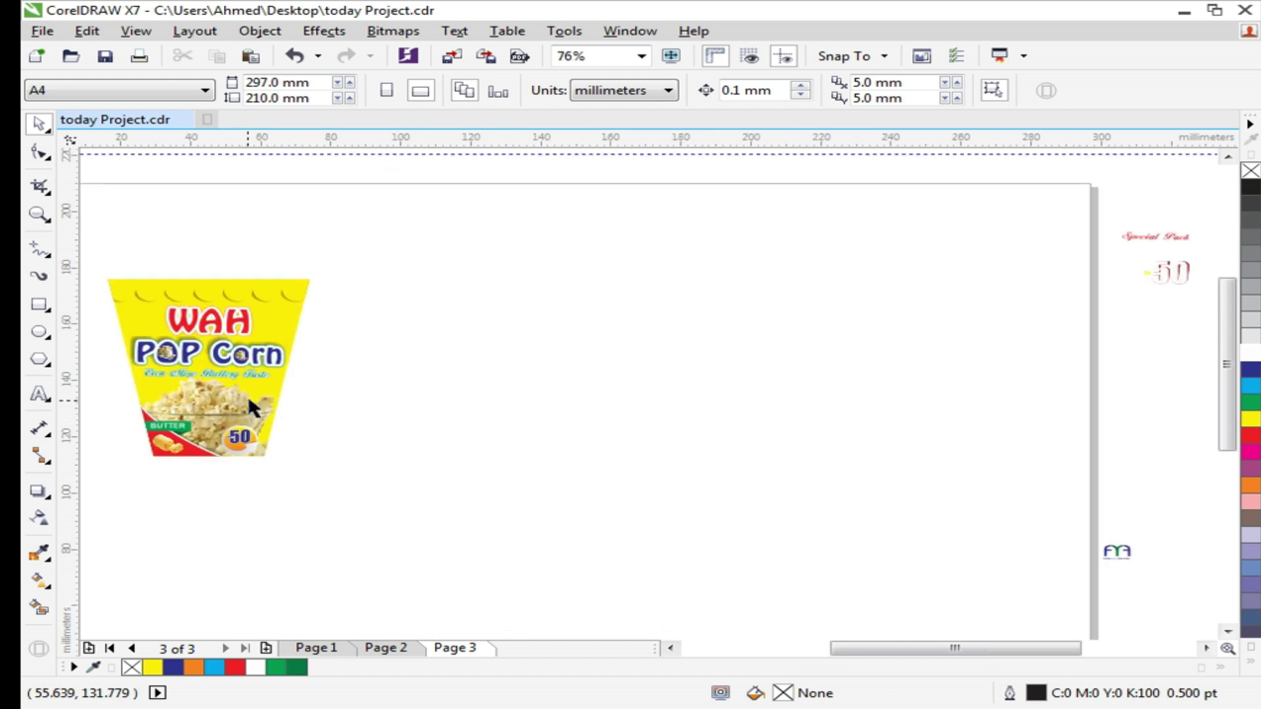
key("Page_Down")
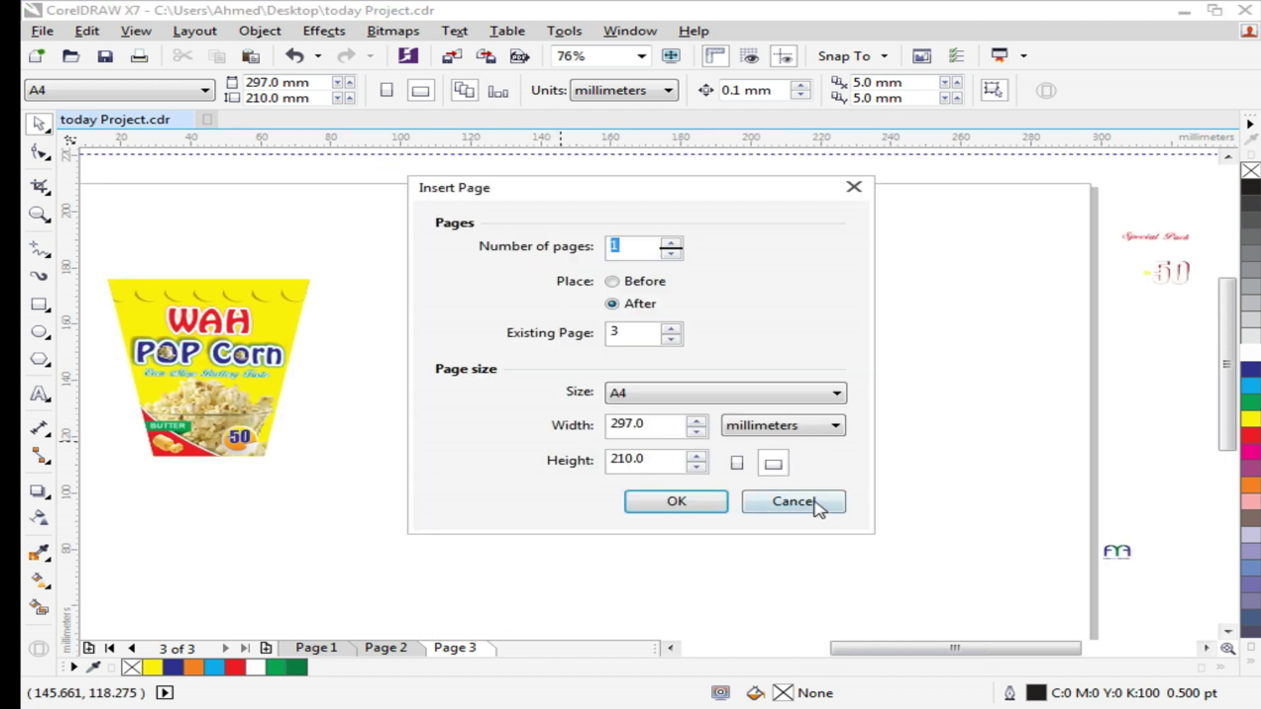
left_click(793, 501)
key("Page_Up")
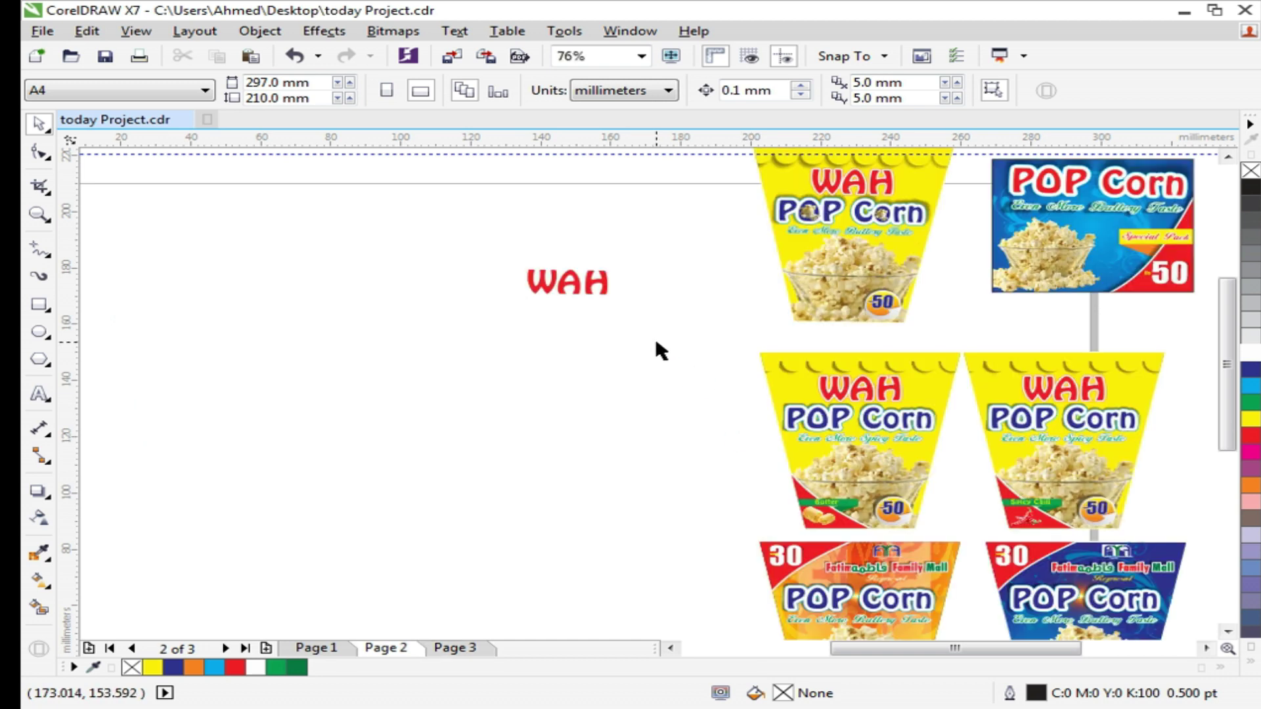
scroll(655, 338, "down", 2)
left_click(880, 508)
scroll(881, 508, "up", 4)
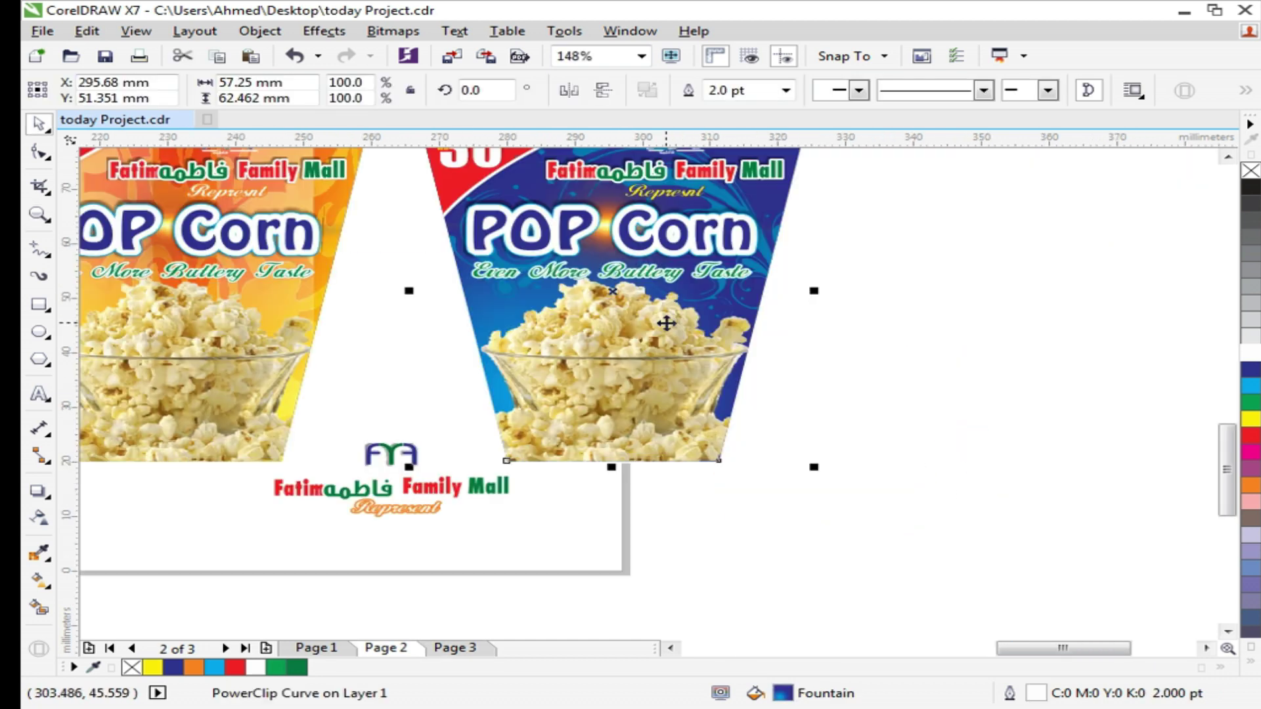
scroll(654, 502, "down", 2)
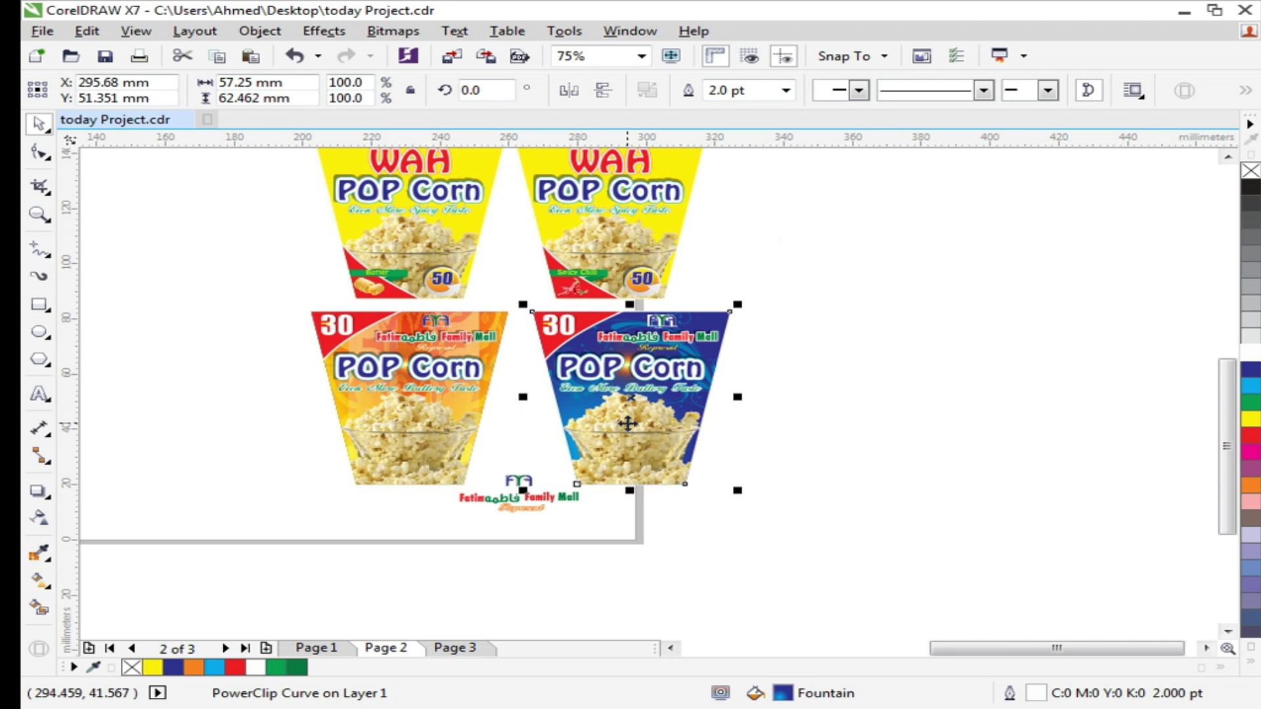
Copy the blue POP Corn pack from page 2 onto page 3, to the right of the yellow Butter pack
left_click_drag(802, 281, 425, 285)
key("ctrl+g")
key("z")
left_click_drag(92, 168, 795, 429)
key("space")
left_click(845, 429)
Duplicate the finished yellow Butter pack to the right of the blue pack on page 3
left_click_drag(472, 557, 103, 194)
left_click_drag(226, 307, 936, 342)
right_click(936, 342)
Delete the scalloped awning edge from the top of the duplicated yellow pack
key("z")
left_click_drag(398, 184, 1249, 583)
key("space")
left_click(1036, 487)
left_click(980, 313)
left_click(915, 256, "ctrl")
key("Delete")
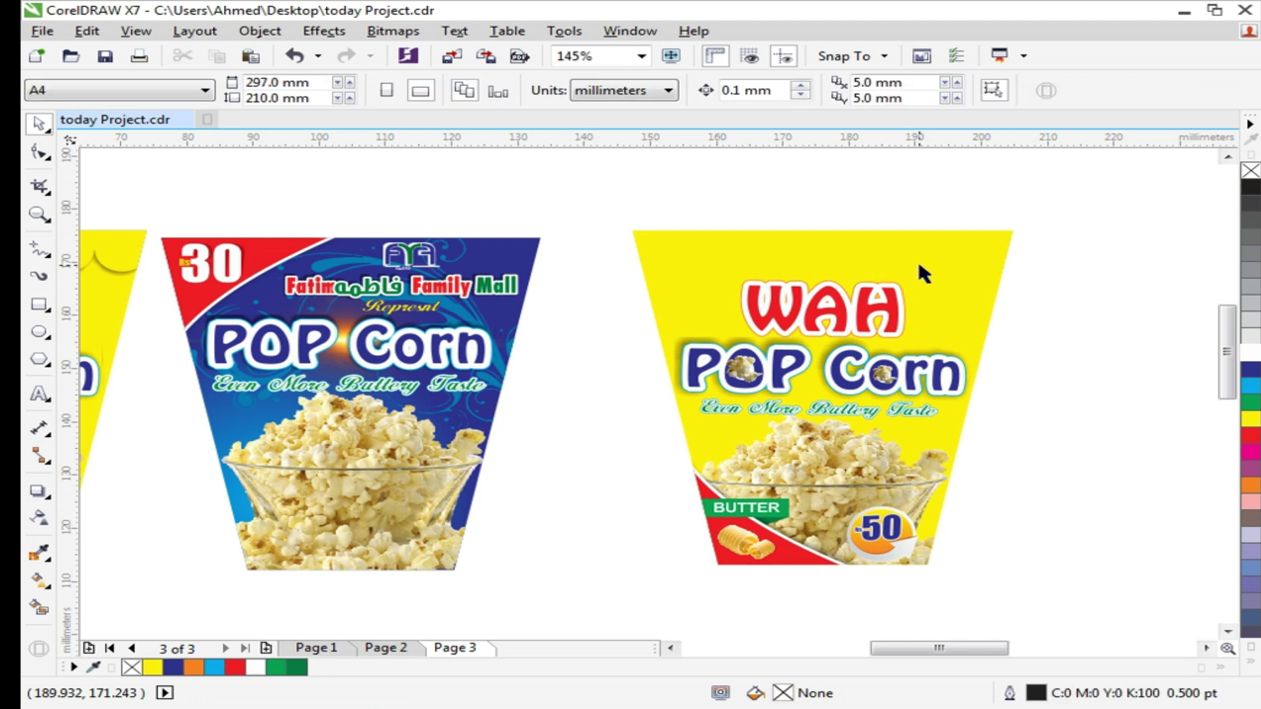
Group the logo and Family Mall title of the blue POP Corn pack and copy them onto the duplicated yellow pack's upper area
left_click(423, 284)
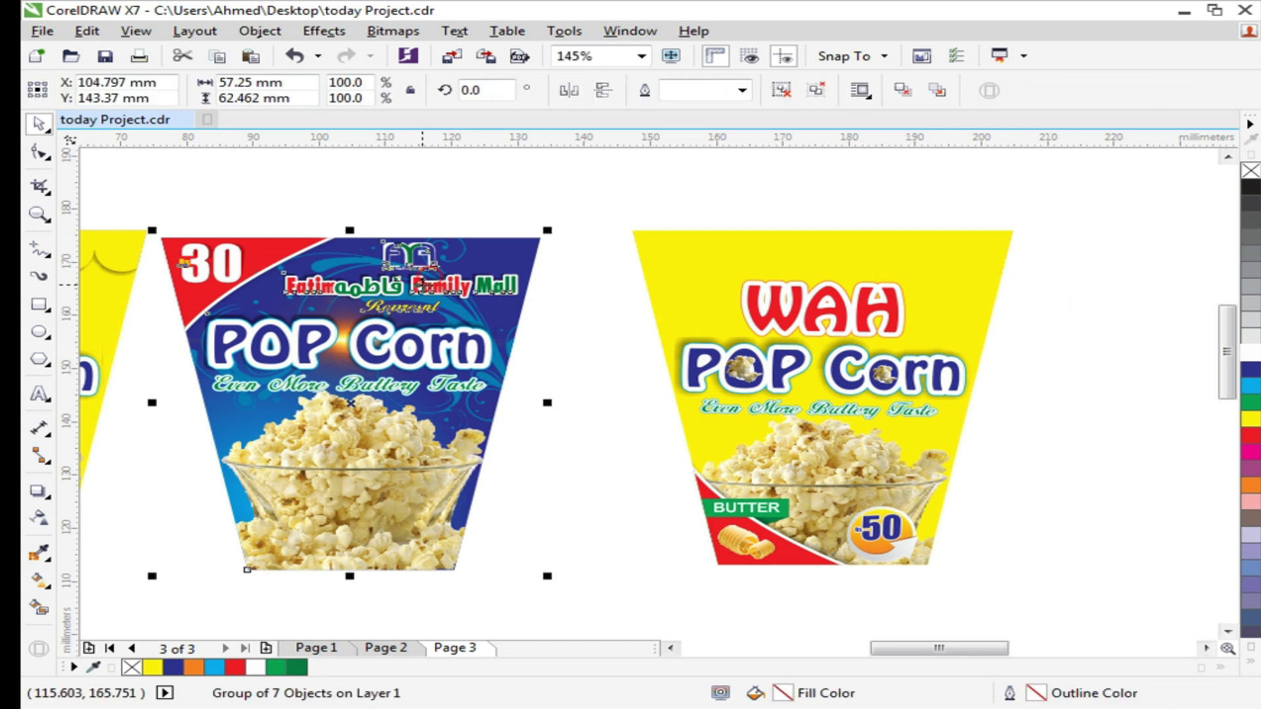
left_click(440, 188)
left_click(427, 295, "ctrl")
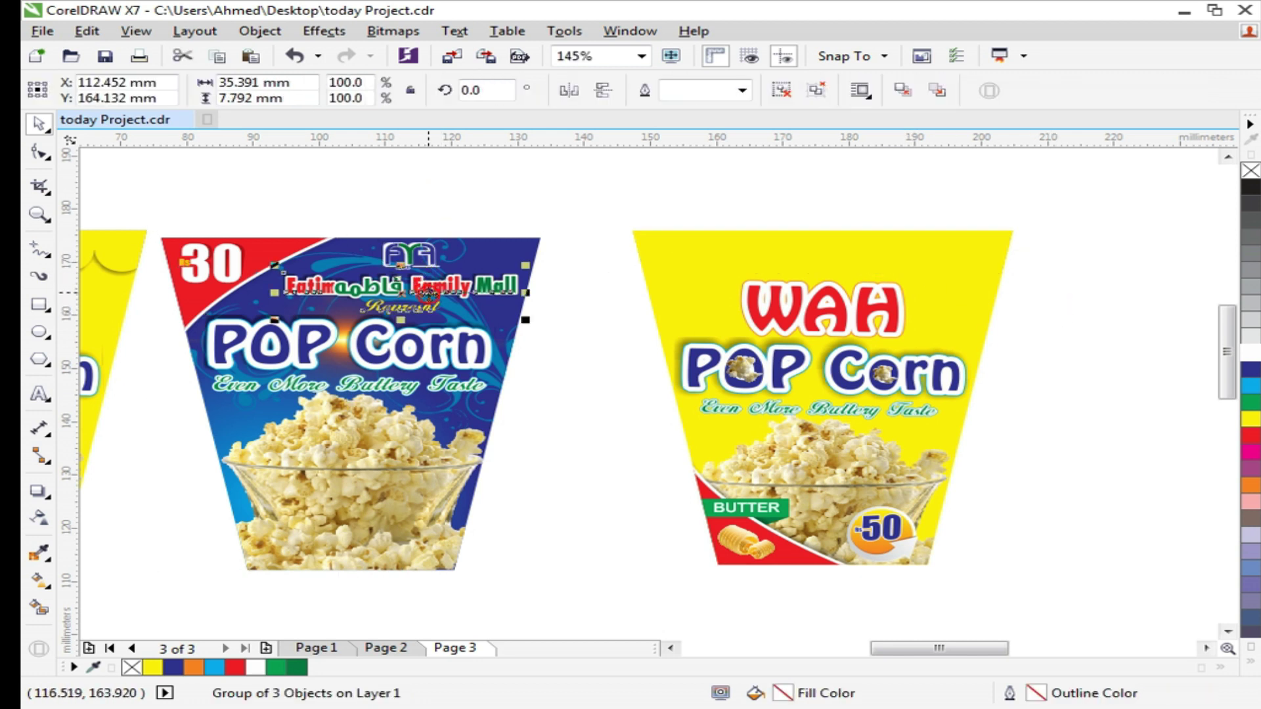
left_click(430, 255, "ctrl")
left_click(434, 287, "ctrl+shift")
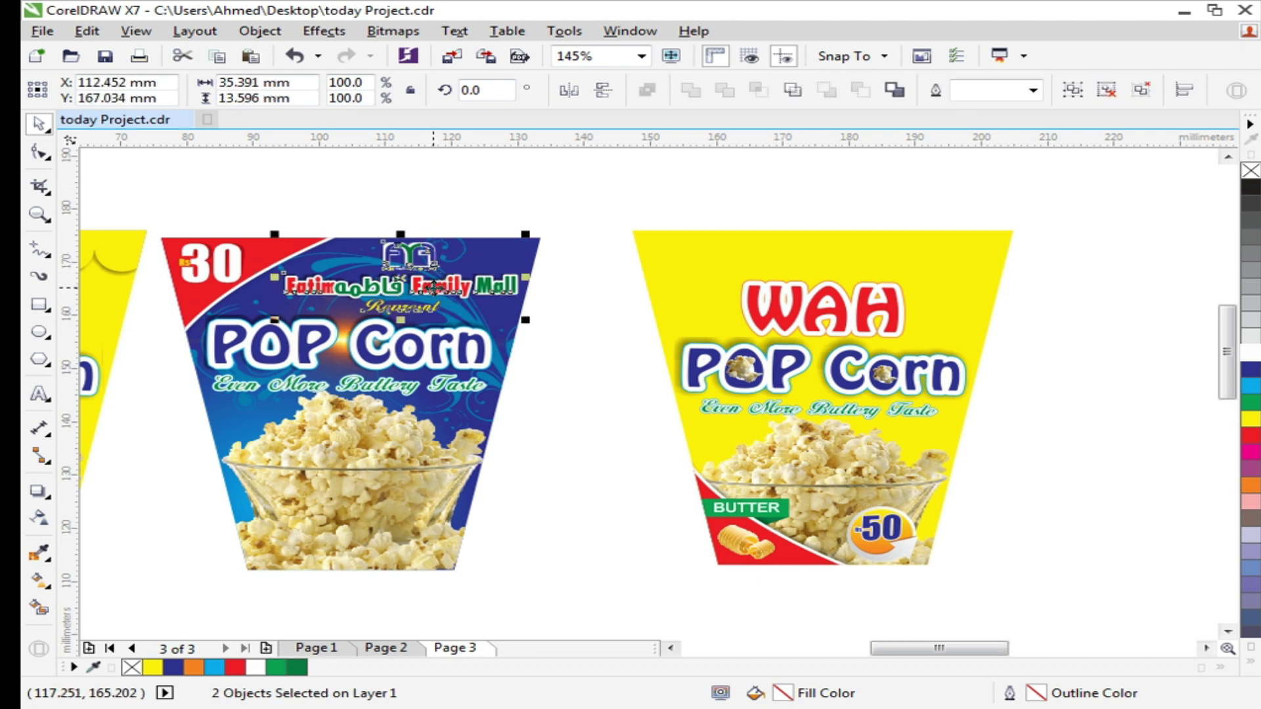
key("ctrl+g")
left_click_drag(434, 287, 843, 275)
Delete the red WAH lettering from the duplicated yellow pack
key("z")
left_click_drag(481, 190, 1037, 450)
left_click(835, 388, "ctrl")
left_click_drag(835, 388, 820, 385)
key("ctrl+z")
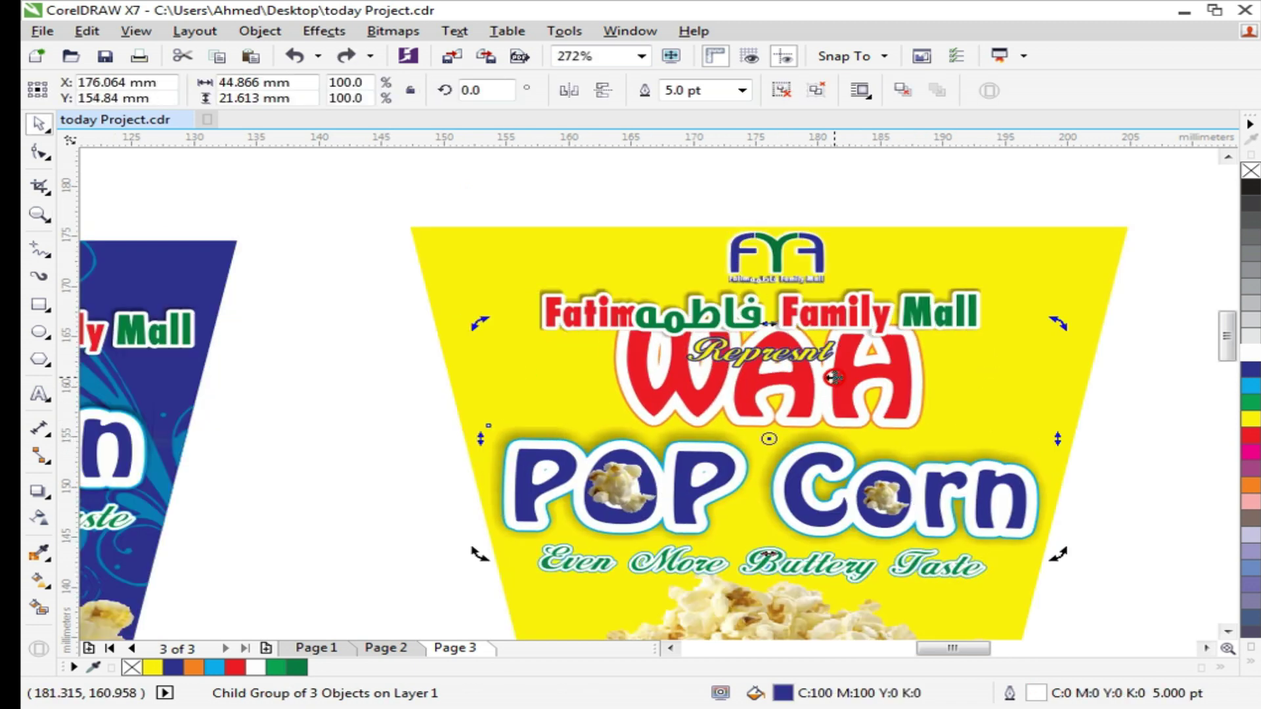
left_click(832, 378, "ctrl")
key("Delete")
Move the logo and Family Mall title group lower on the duplicated pack, just above the POP Corn lettering
left_click(802, 245)
left_click_drag(803, 244, 803, 287)
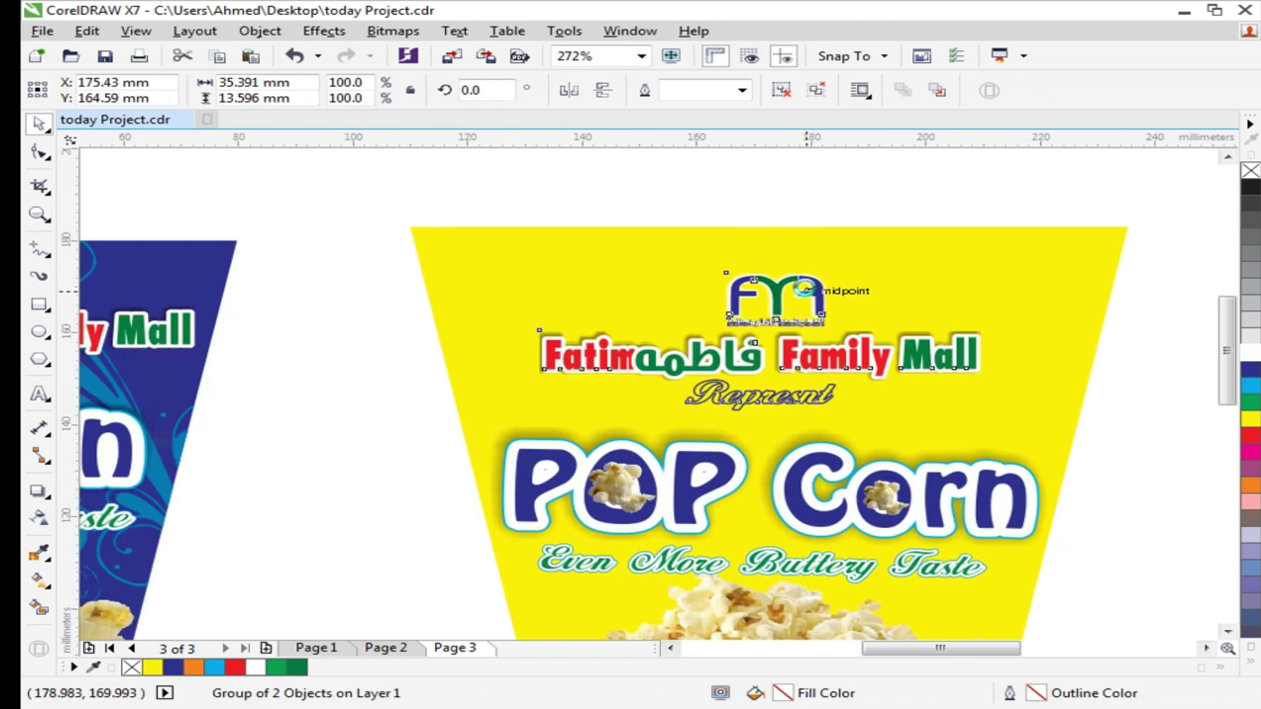
scroll(803, 289, "down", 4)
Recolour the duplicated pack's background shape from the palette to dark blue and turn it into an elliptical fountain fill
key("z")
left_click_drag(606, 240, 1024, 467)
left_click(879, 247)
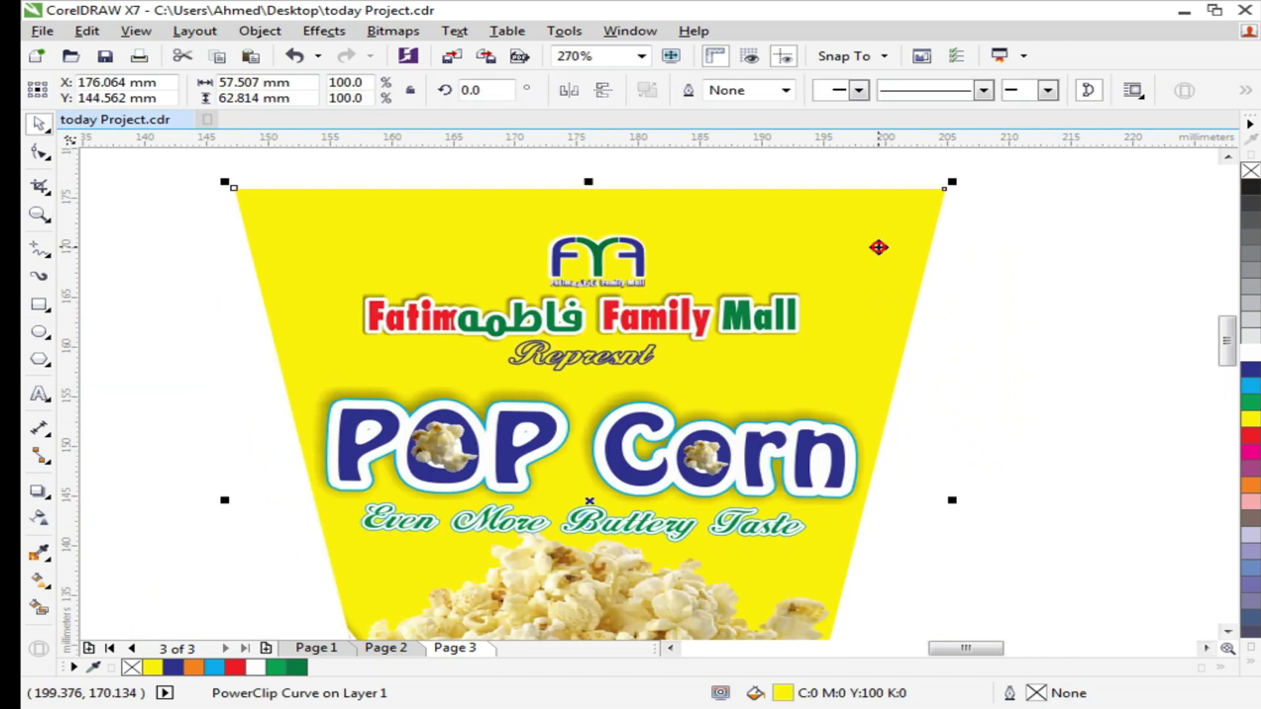
left_click(1251, 369)
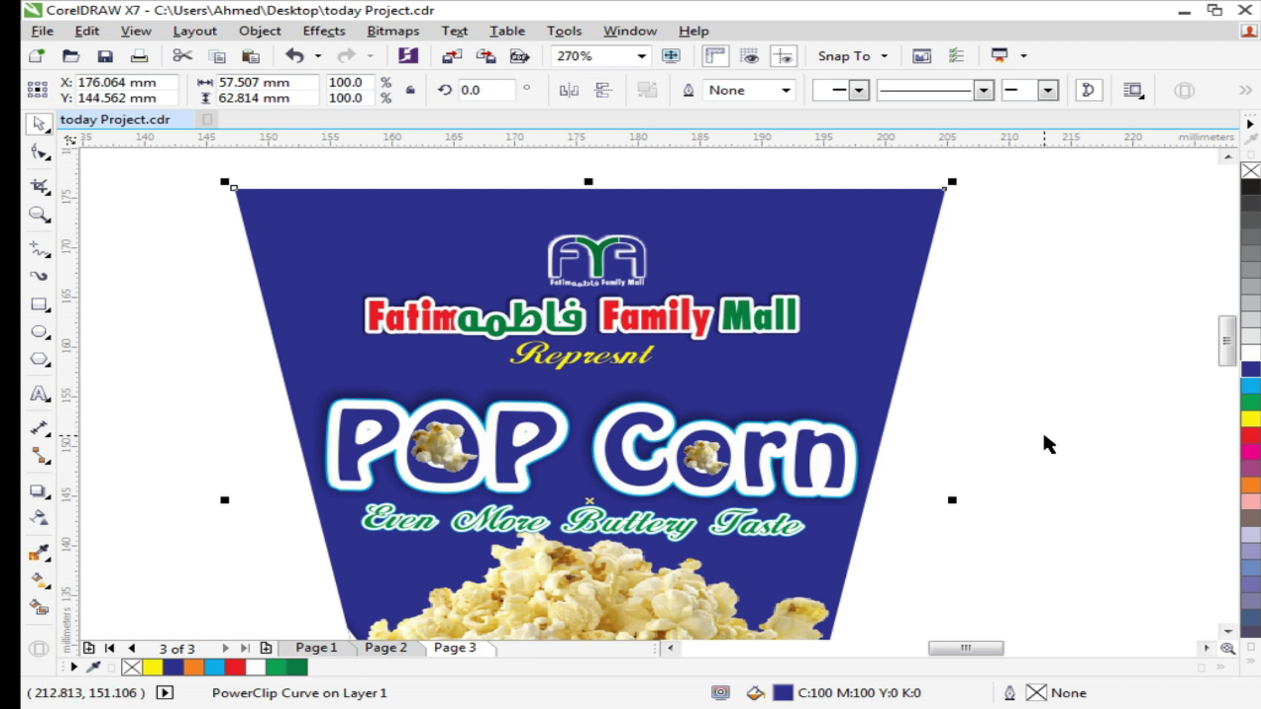
key("F11")
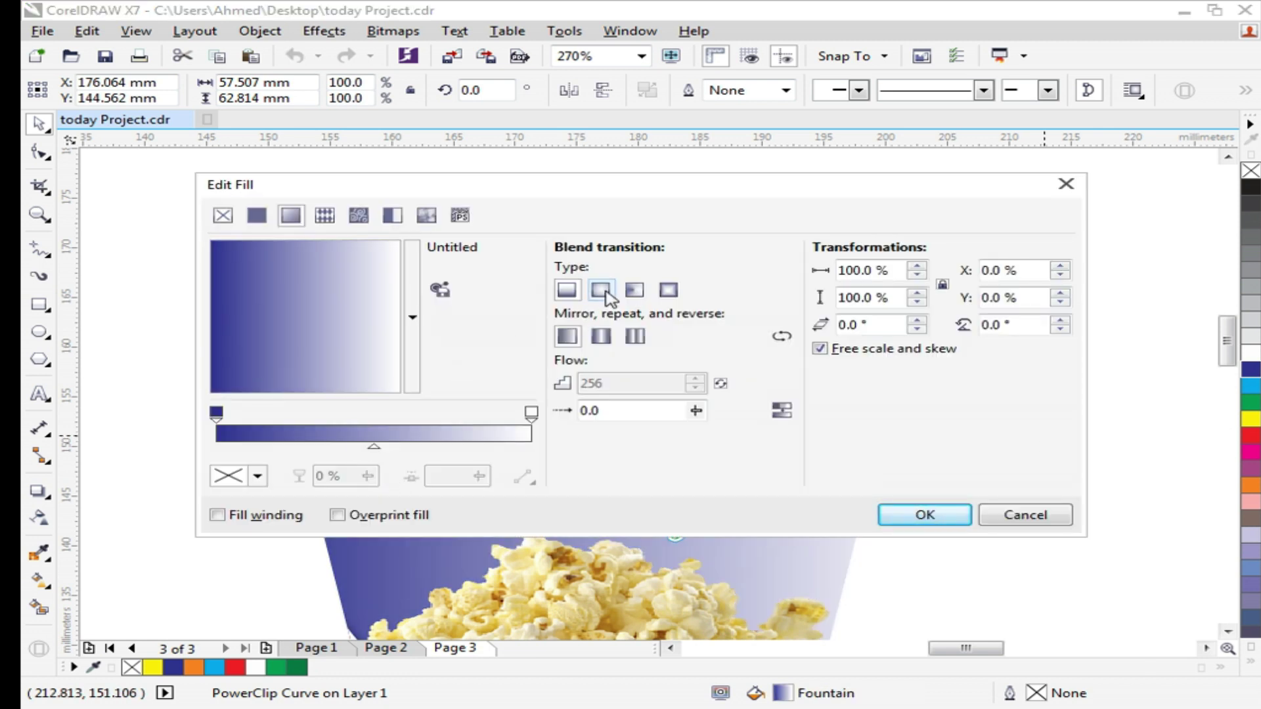
left_click(601, 290)
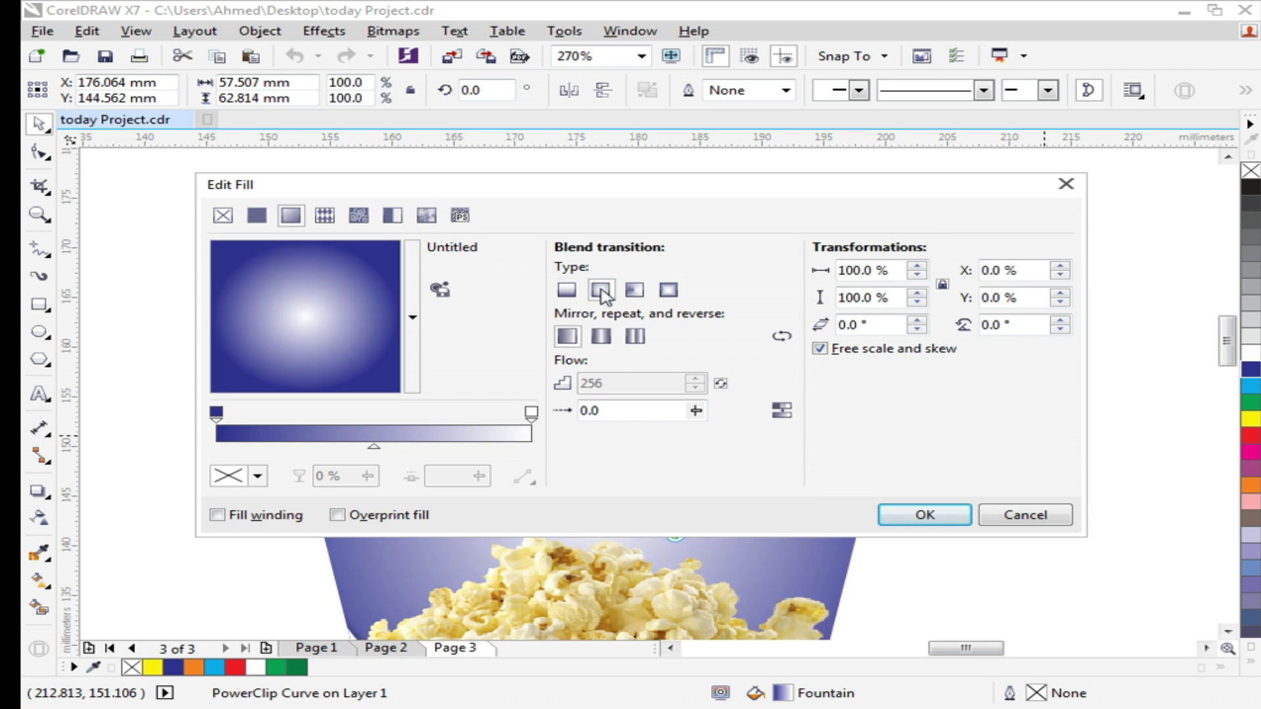
Set the fountain fill's centre colour to teal with C 77, M 15, Y 23, K 0 and apply it
left_click(531, 413)
left_click(258, 478)
left_click(347, 367)
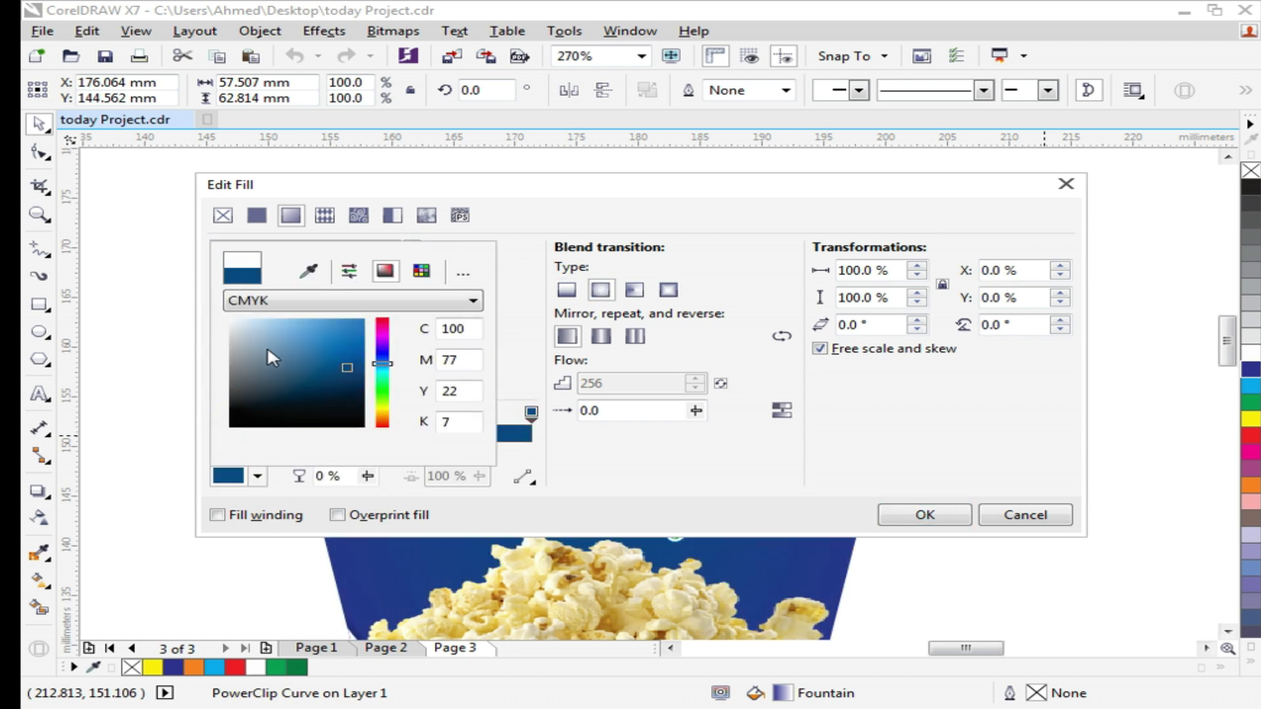
left_click(602, 292)
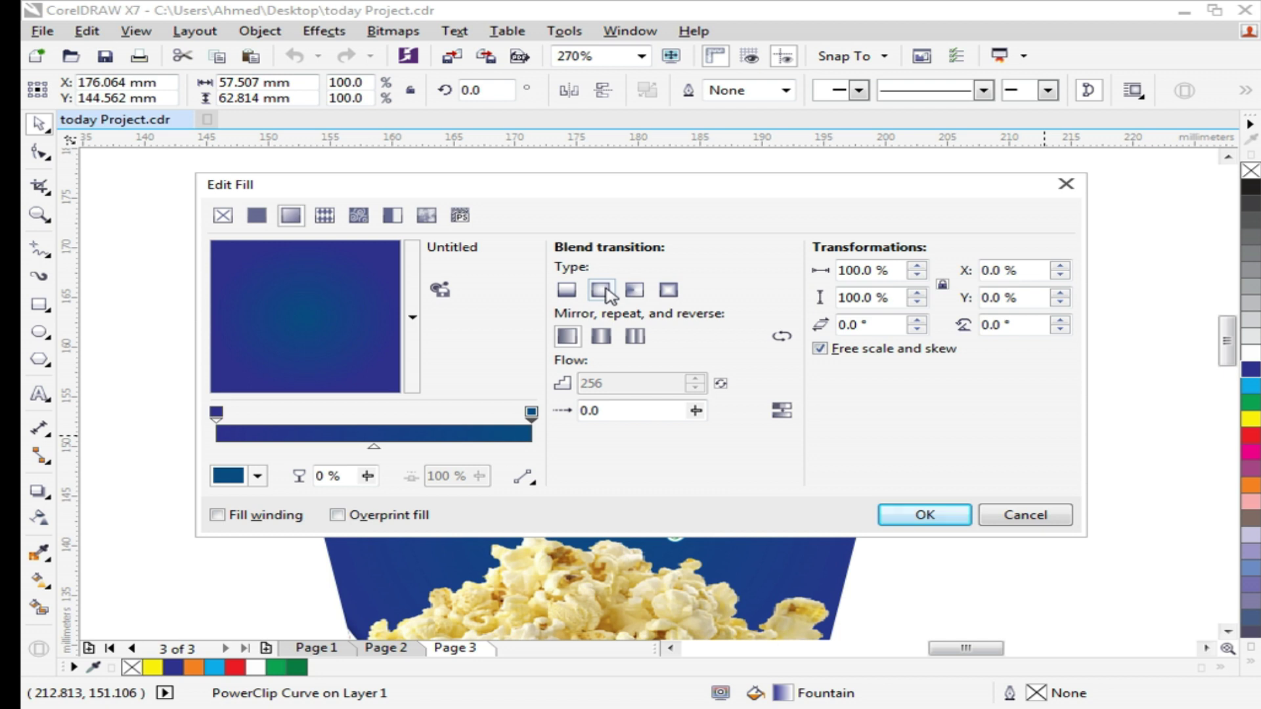
left_click(258, 476)
mouse_move(331, 363)
left_mouse_down()
mouse_move(385, 358)
mouse_move(384, 368)
mouse_move(337, 361)
mouse_move(352, 368)
mouse_move(334, 347)
left_mouse_up()
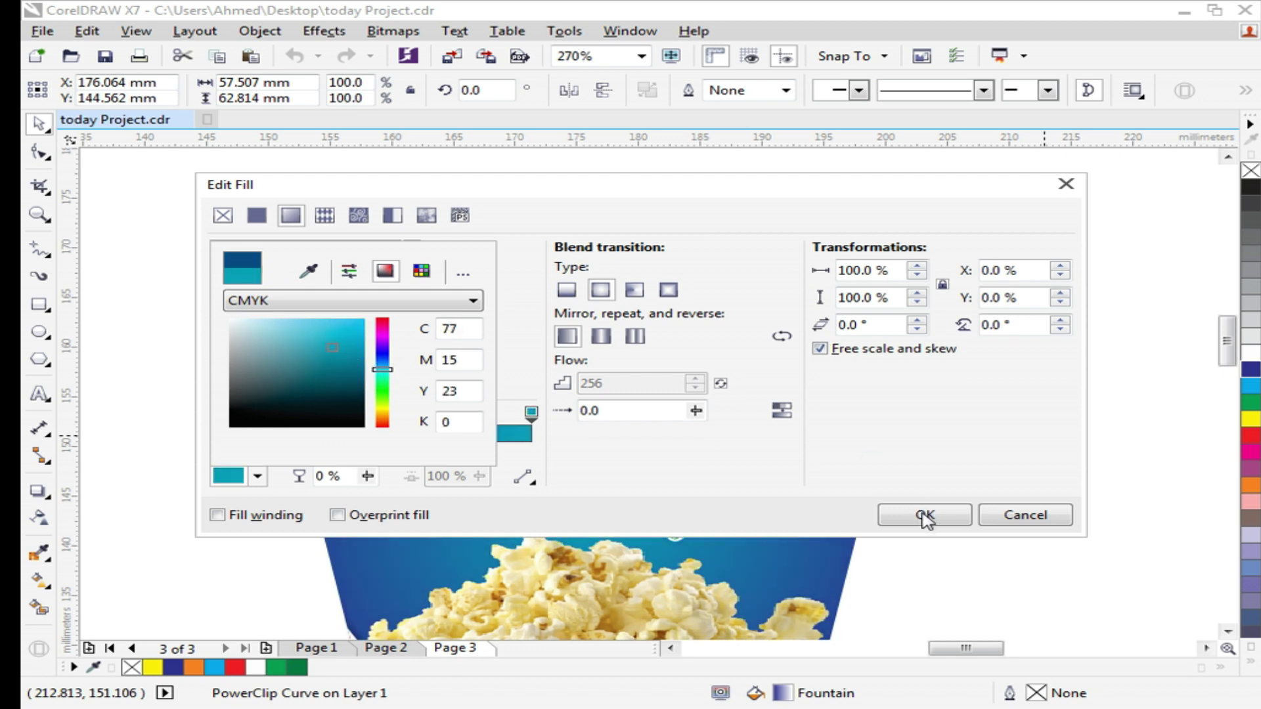
left_click(925, 514)
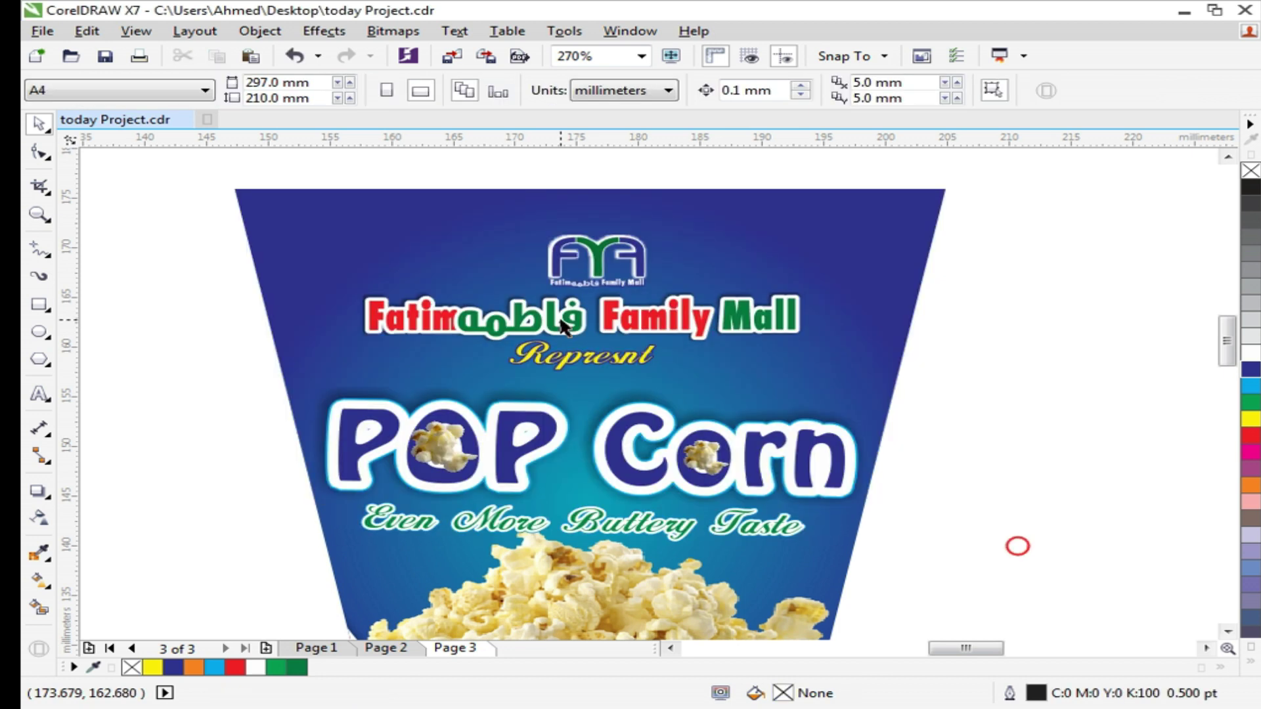
Delete the popcorn bowl image from the blue pack with the 30 price to expose its background artwork
scroll(695, 348, "down", 4)
left_click(835, 409)
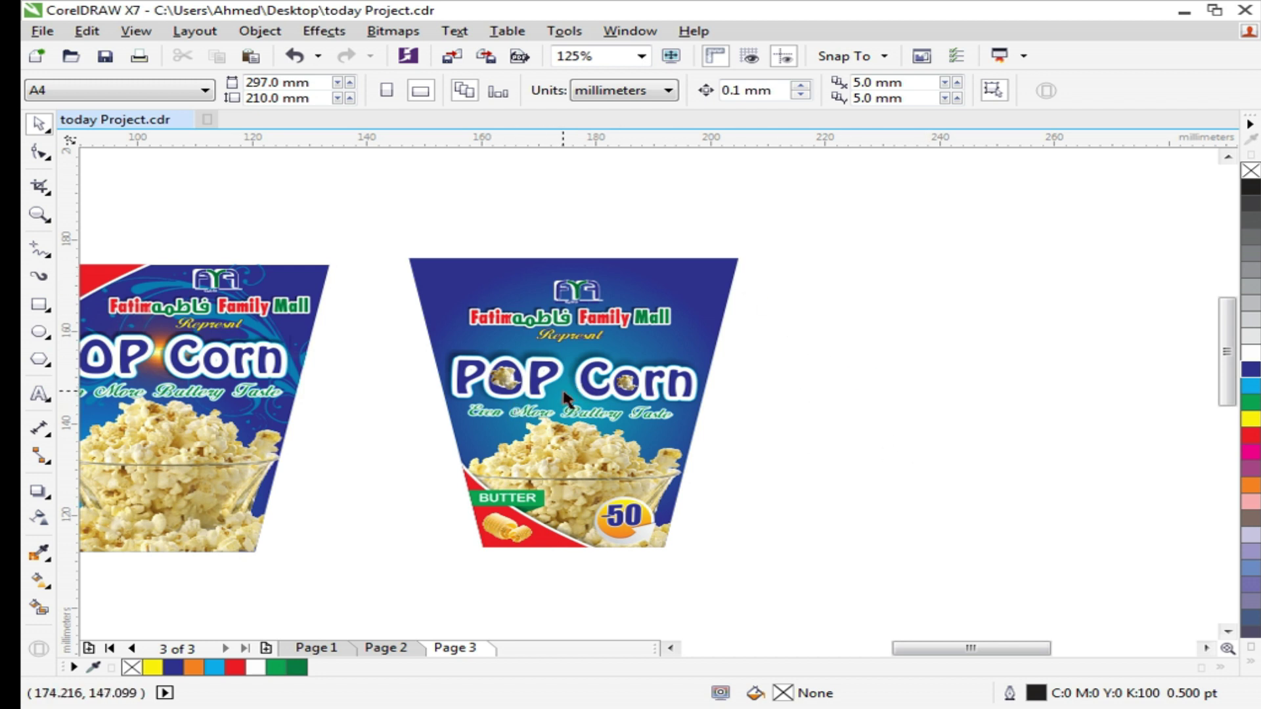
key("z")
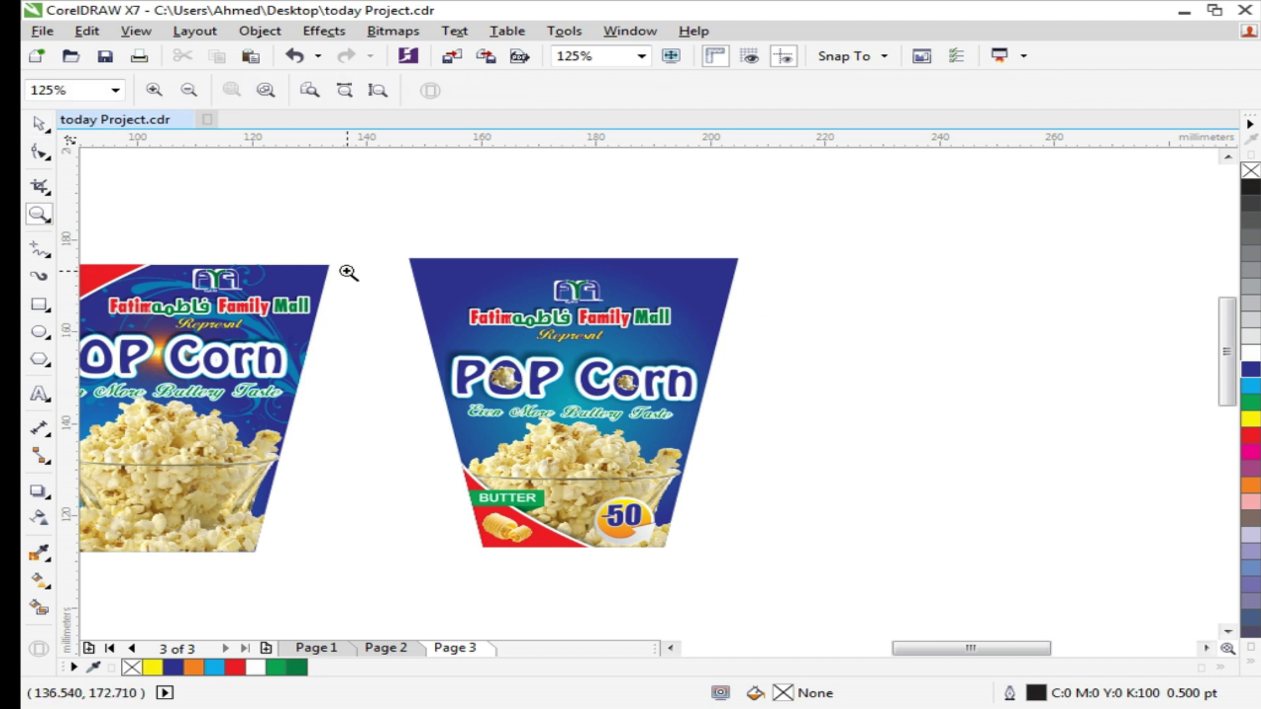
left_click_drag(346, 272, 177, 430)
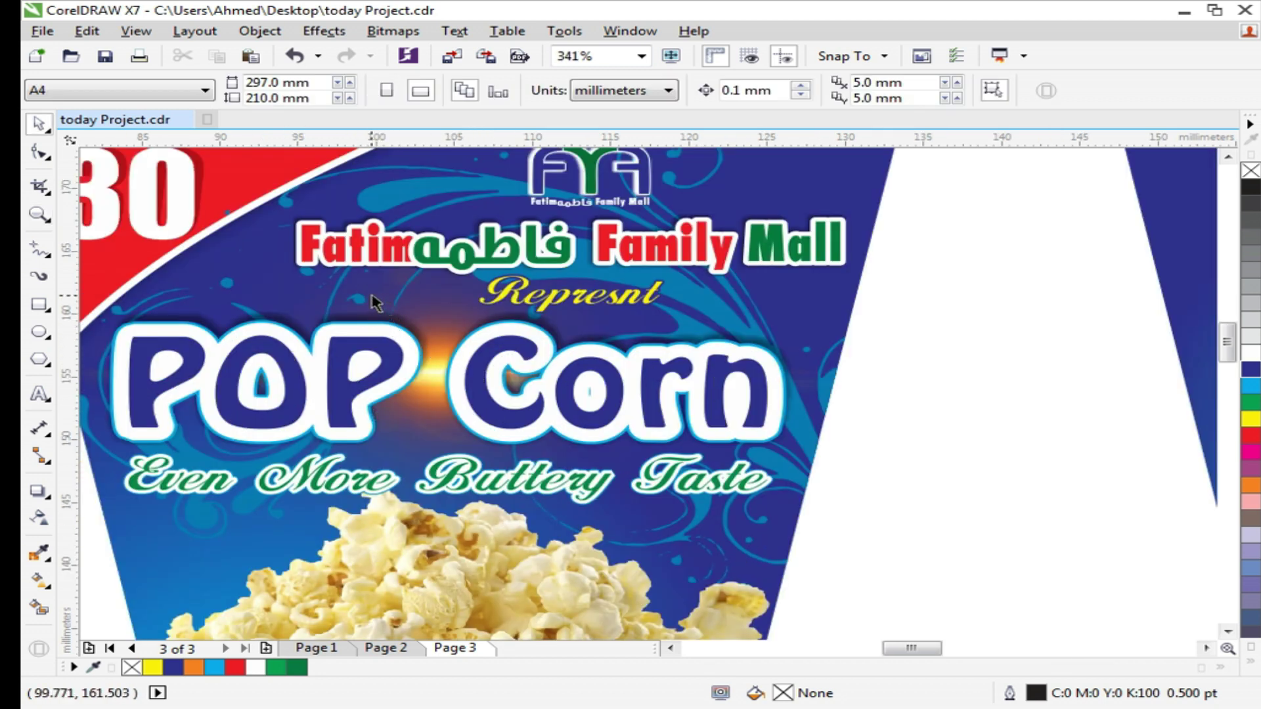
scroll(358, 286, "down", 2)
key("z")
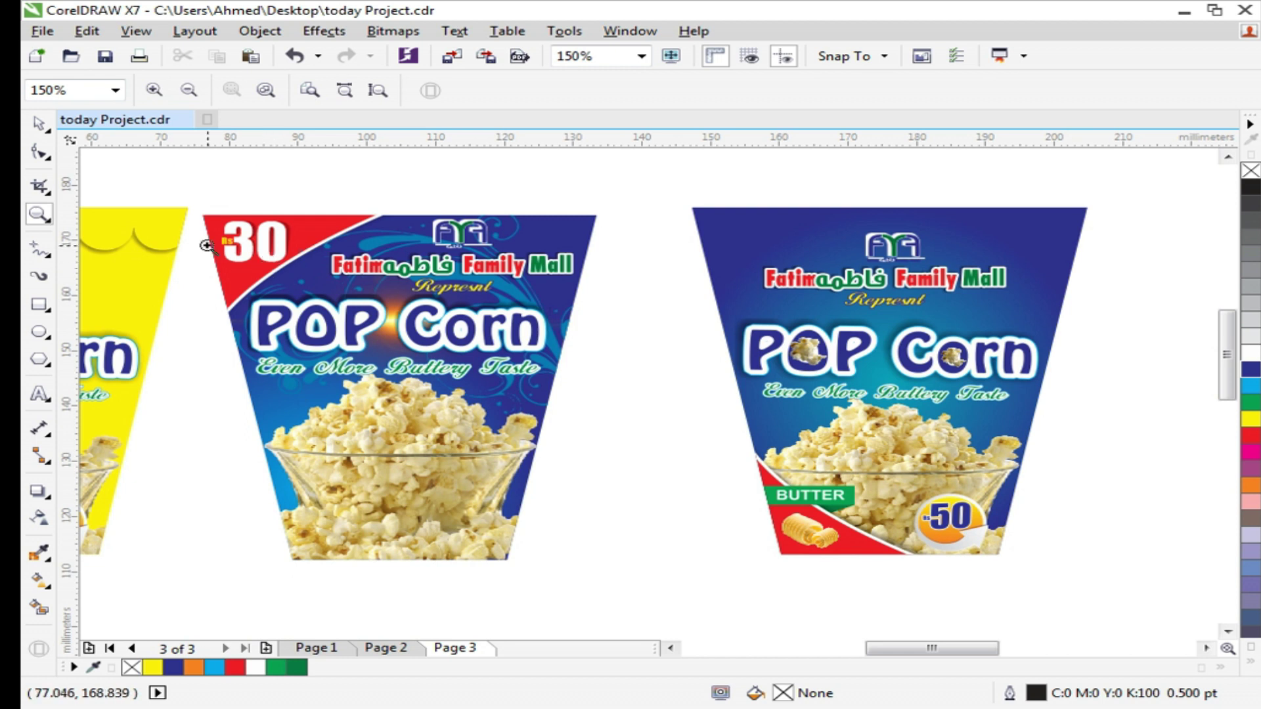
key("space")
left_click(554, 359)
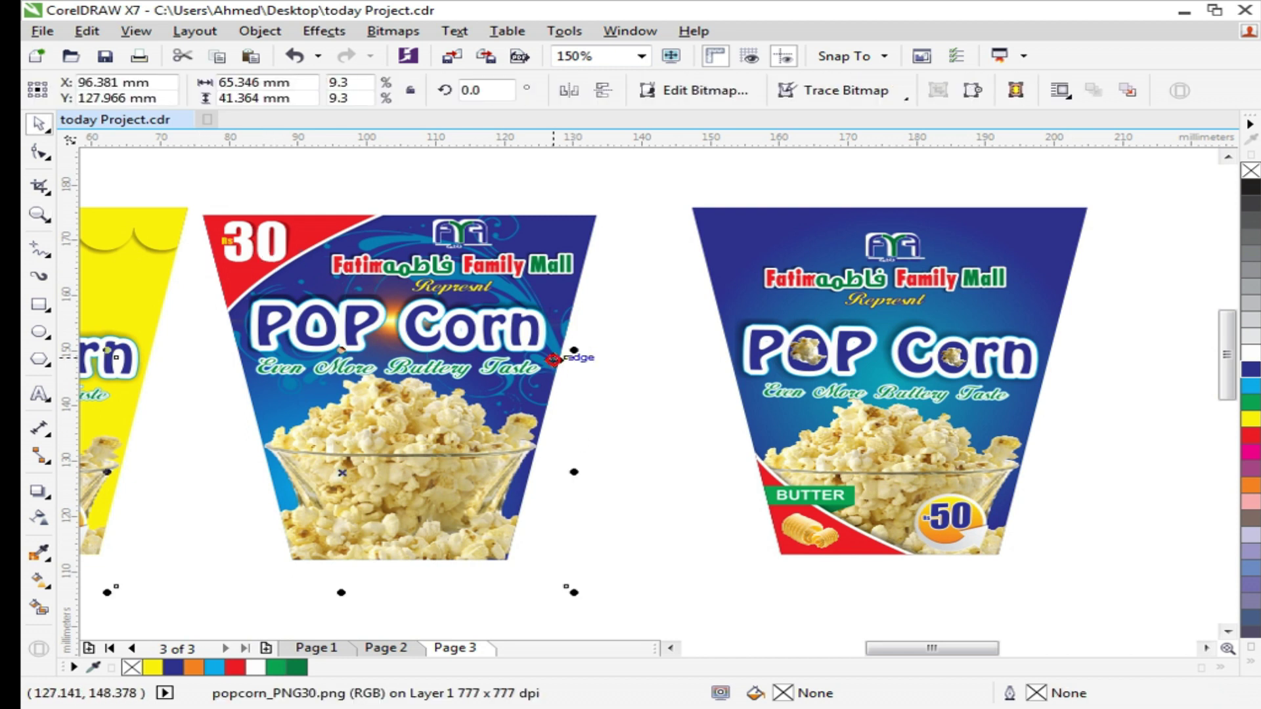
left_click(620, 351)
left_click(560, 358)
left_click(554, 361)
left_click_drag(554, 360, 646, 373)
key("ctrl+z")
key("Delete")
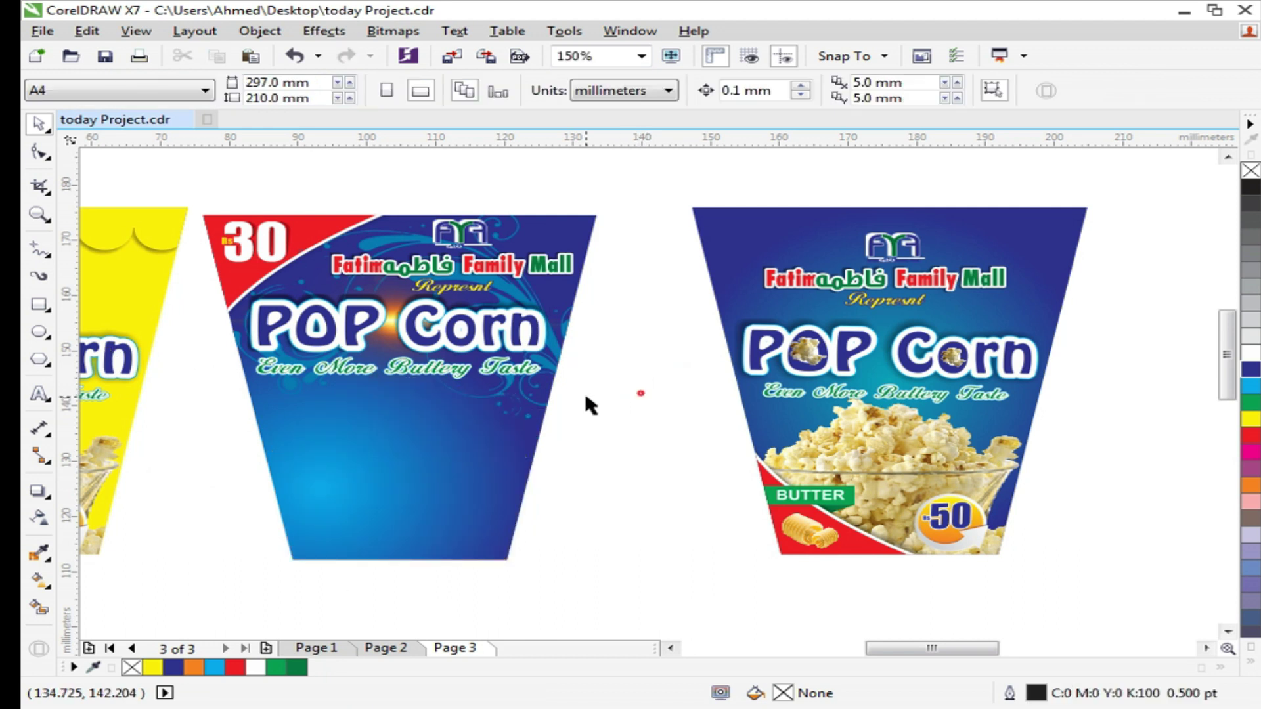
Copy the blue swirl ornament out of the 30 price pack and place it over the recoloured Butter pack
left_click(519, 401)
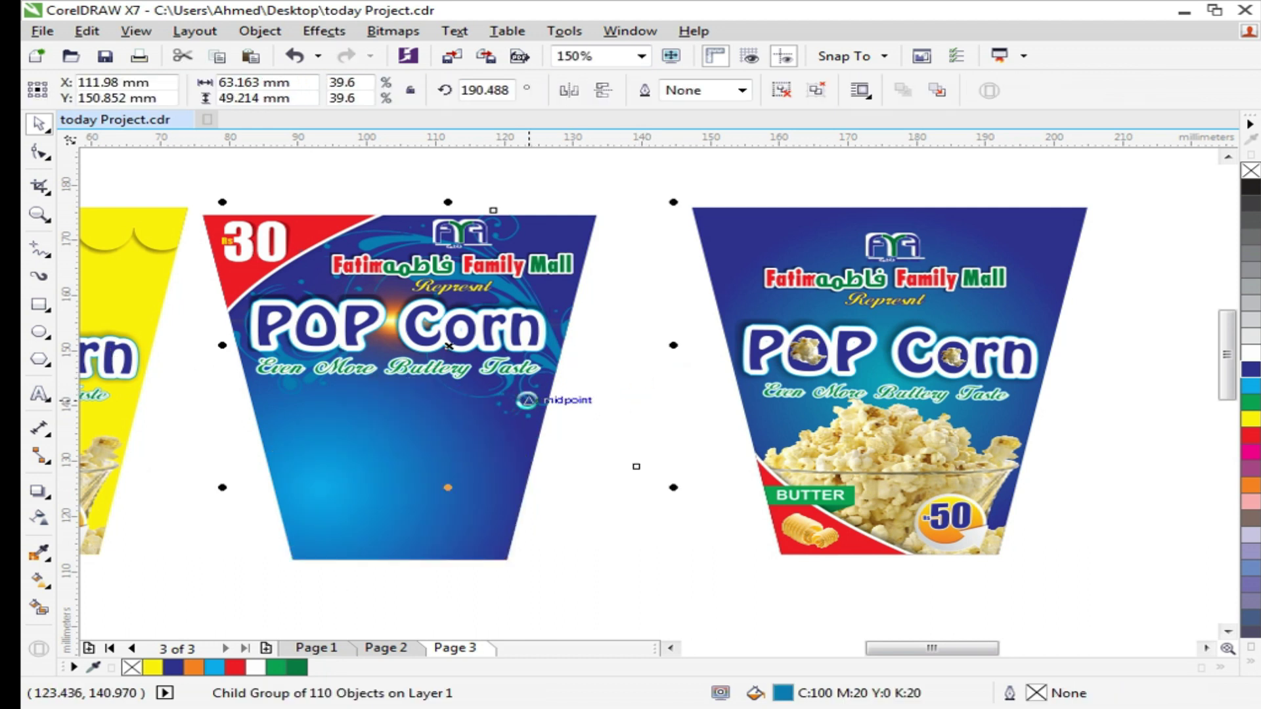
key("ctrl+x")
key("ctrl+v")
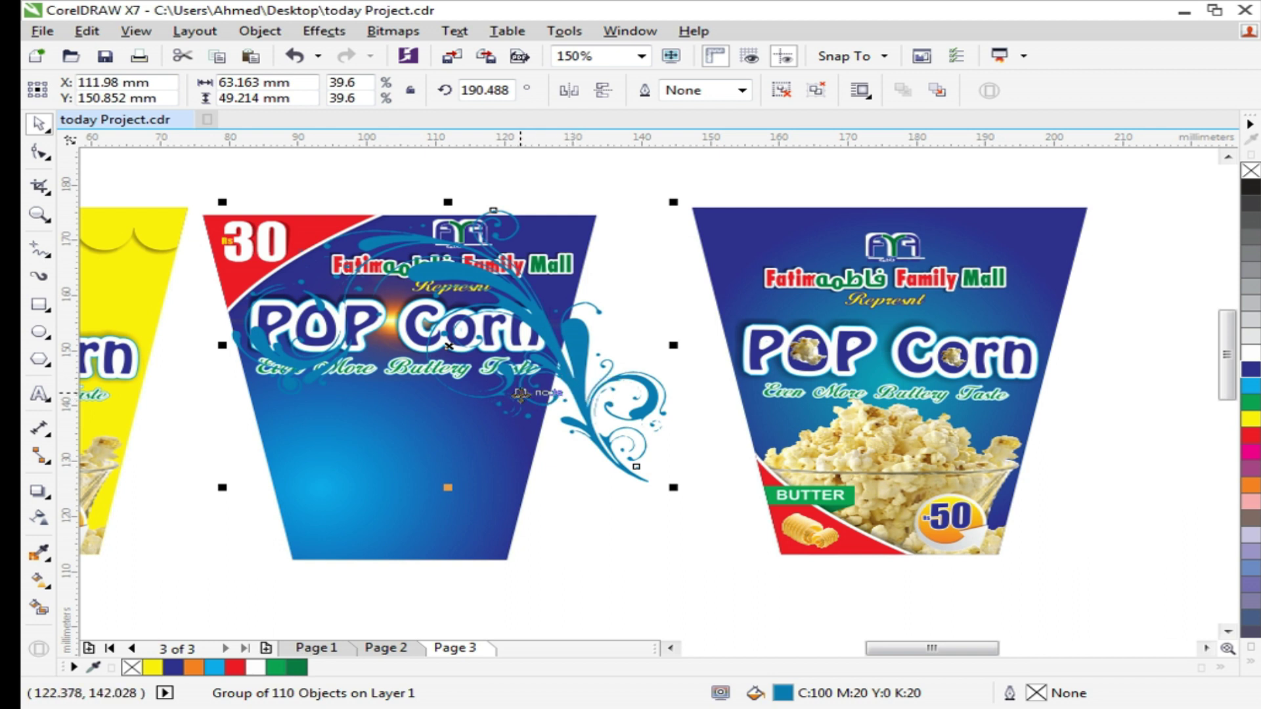
left_click_drag(560, 361, 1023, 398)
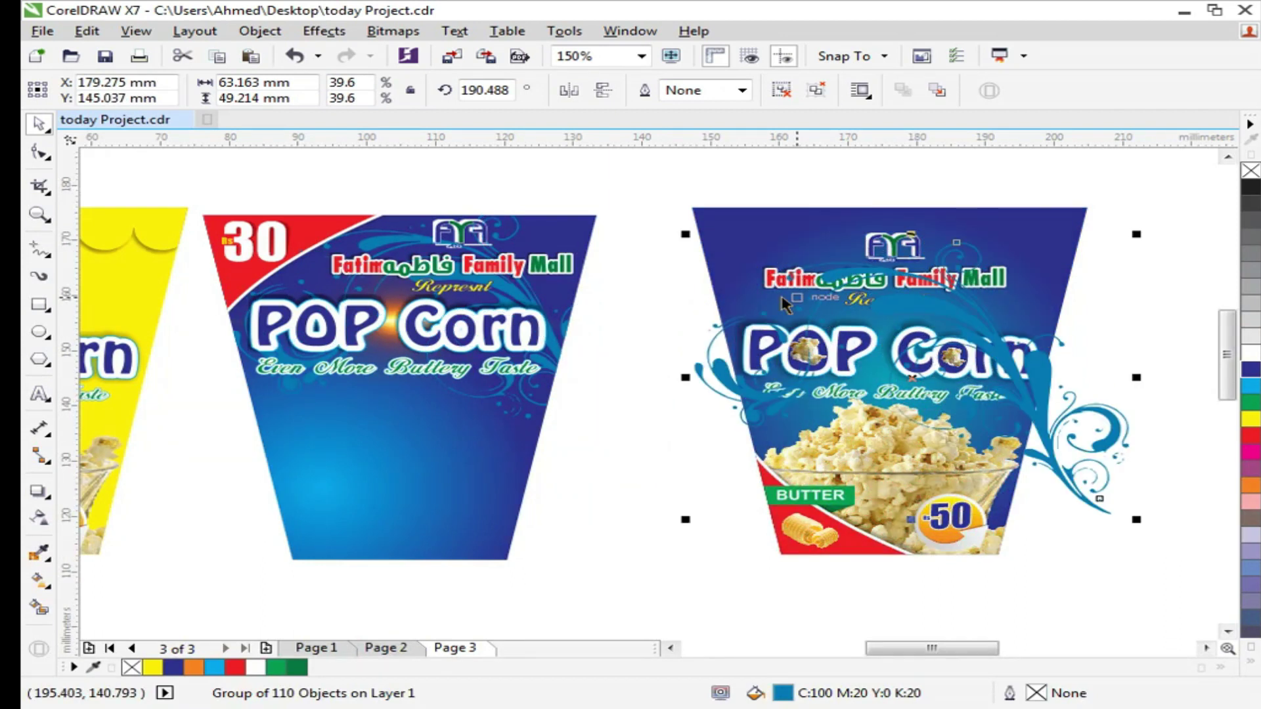
Shift the swirl ornament slightly upward and PowerClip it inside the recoloured Butter pack's background shape
key("z")
left_click_drag(551, 151, 1083, 605)
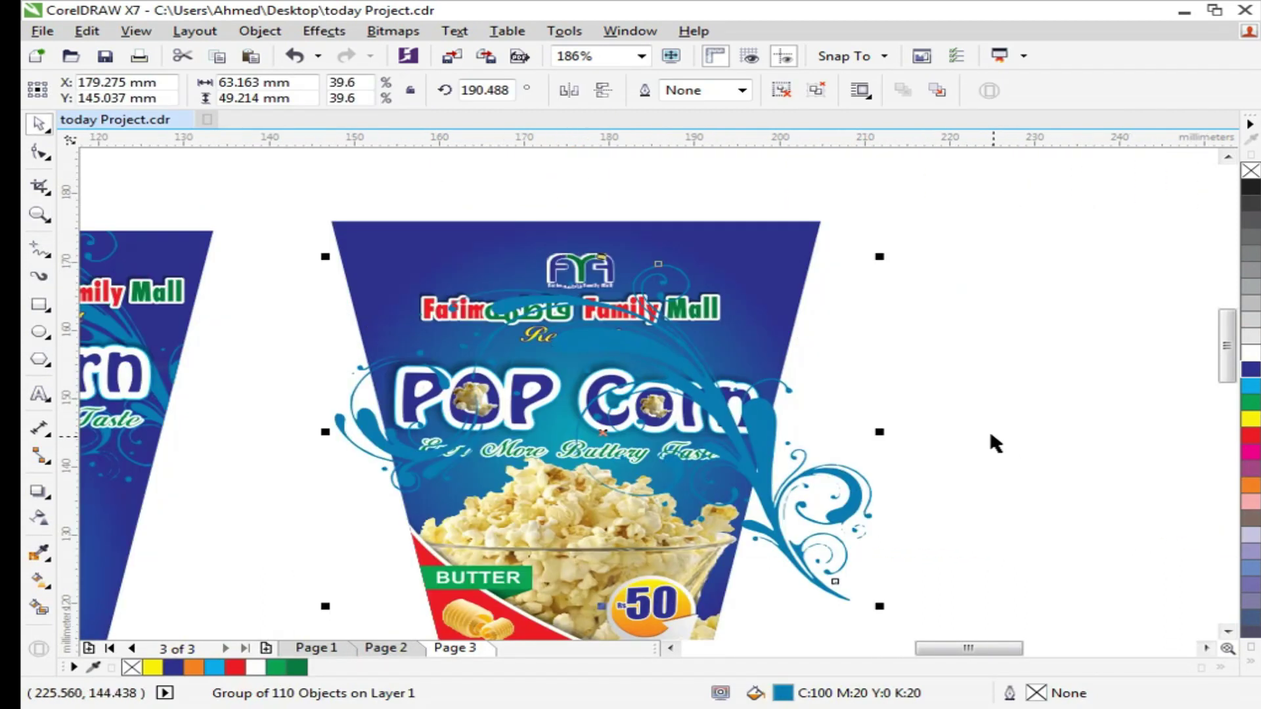
left_click_drag(770, 474, 773, 453)
right_click(773, 453)
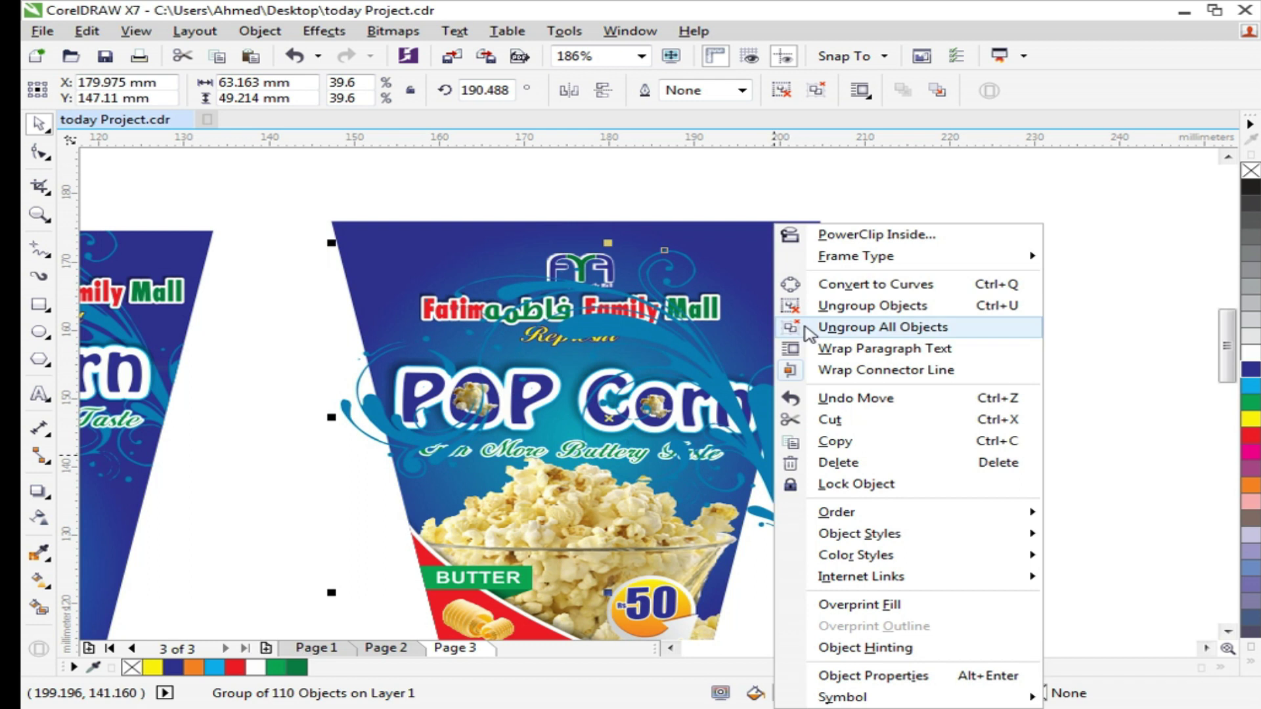
left_click(850, 234)
left_click(962, 397)
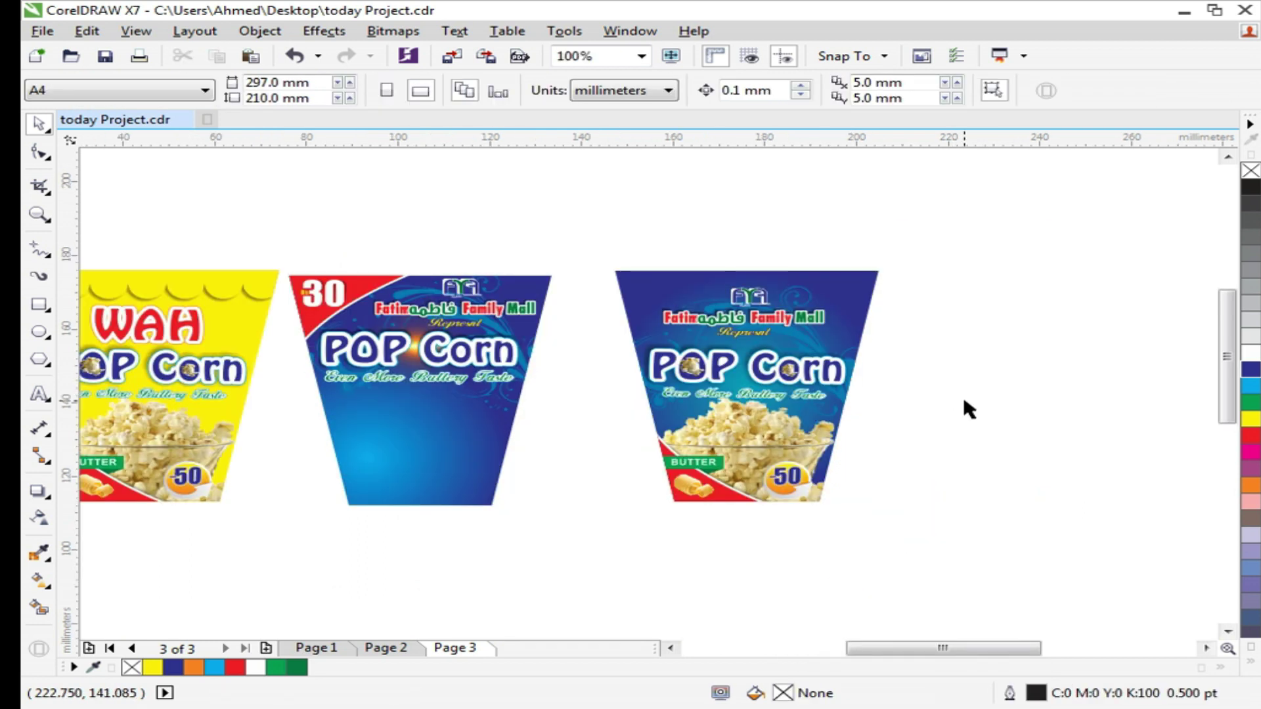
Move the centre of the recoloured Butter pack's fountain fill toward the lower left of the shape
left_click(687, 412)
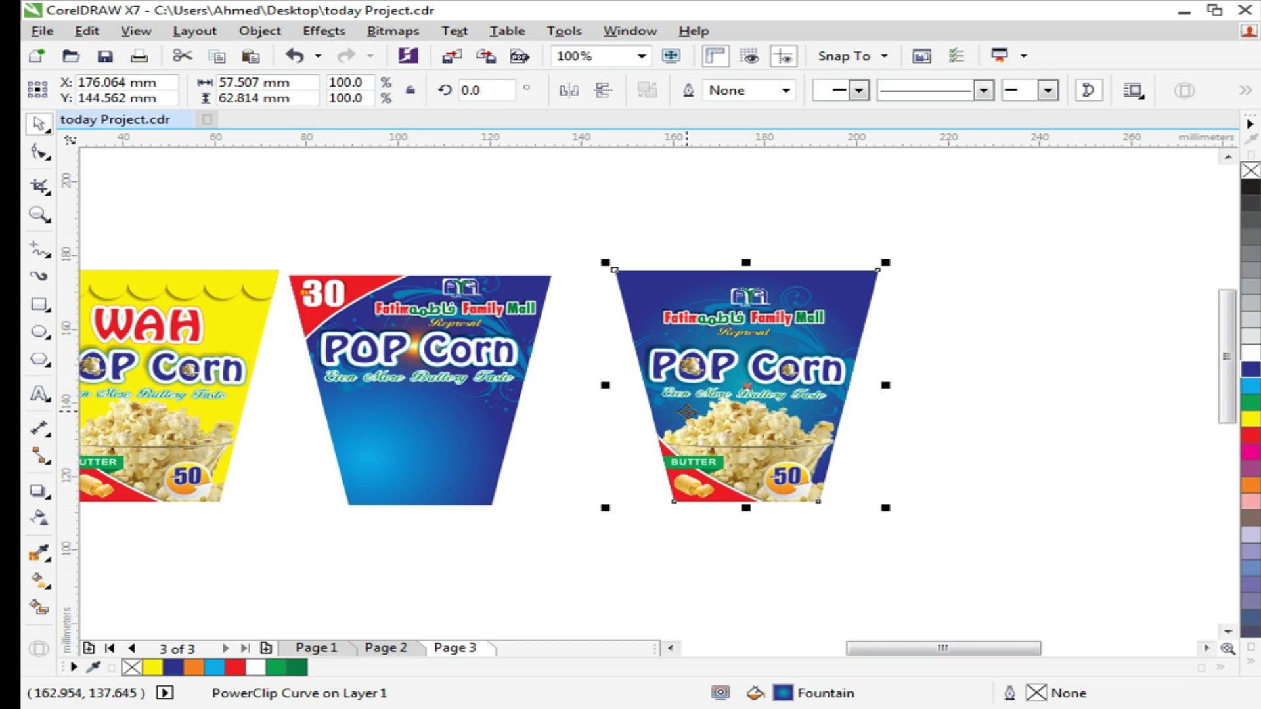
key("F11")
left_click_drag(306, 301, 254, 356)
left_click(915, 515)
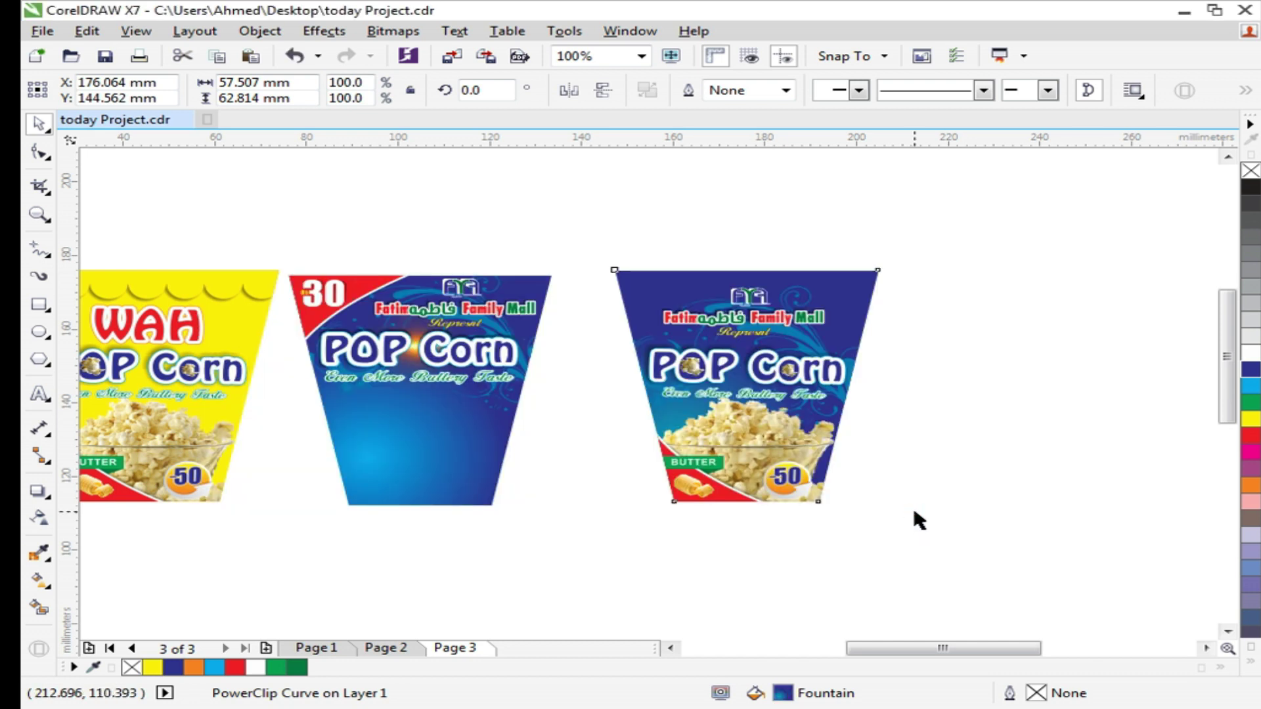
left_click(936, 457)
left_click(967, 471)
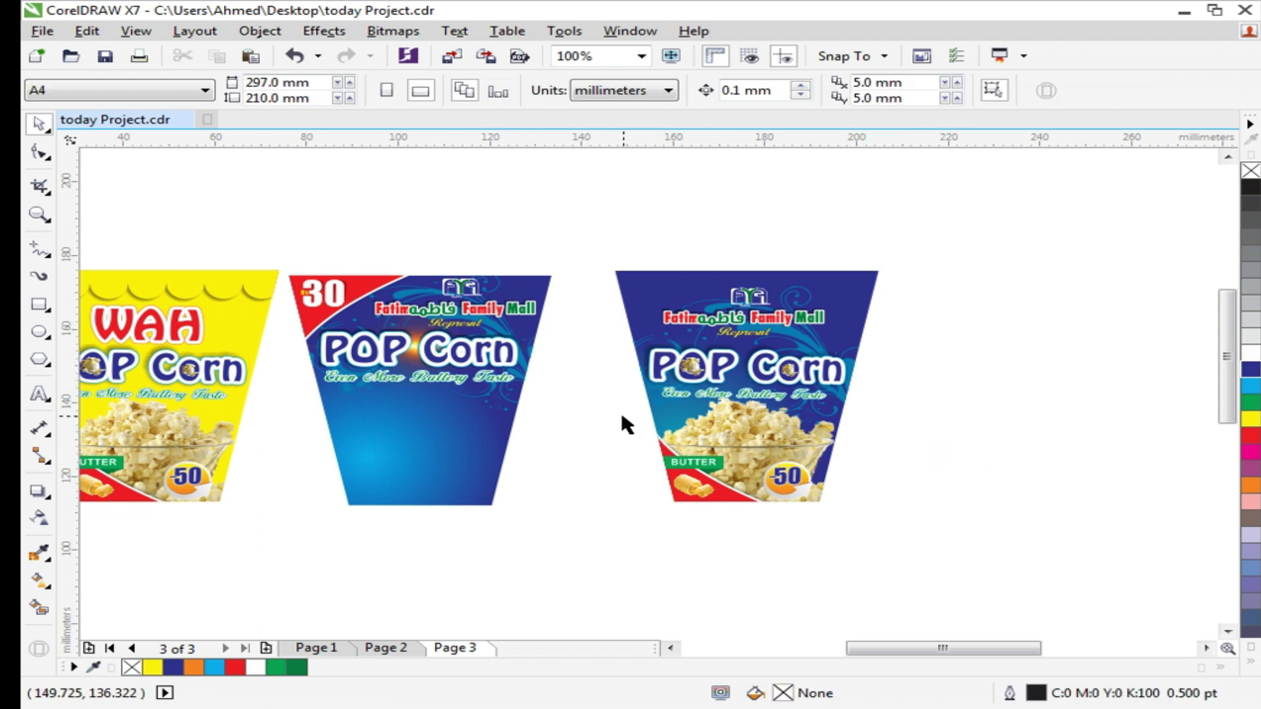
Examine the recoloured Butter pack as a whole, beside the other packs, and up close around its BUTTER ribbon and 50 badge
left_click_drag(584, 235, 986, 519)
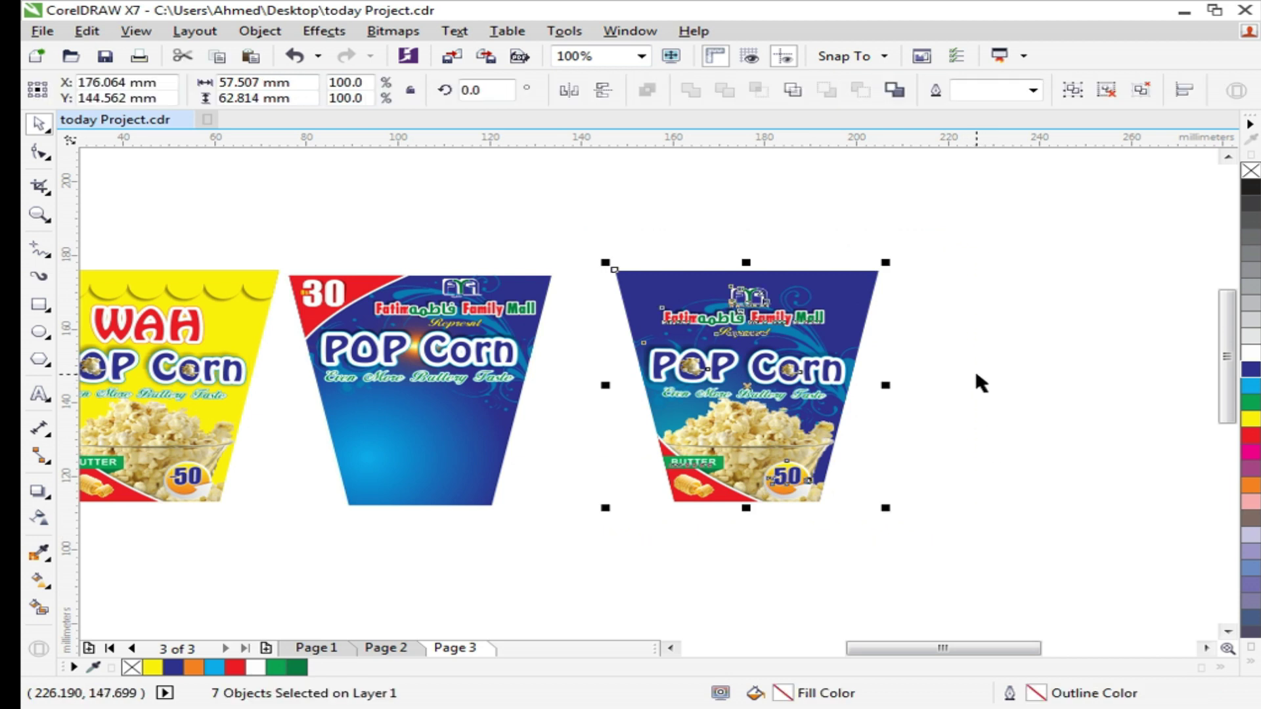
key("shift+F2")
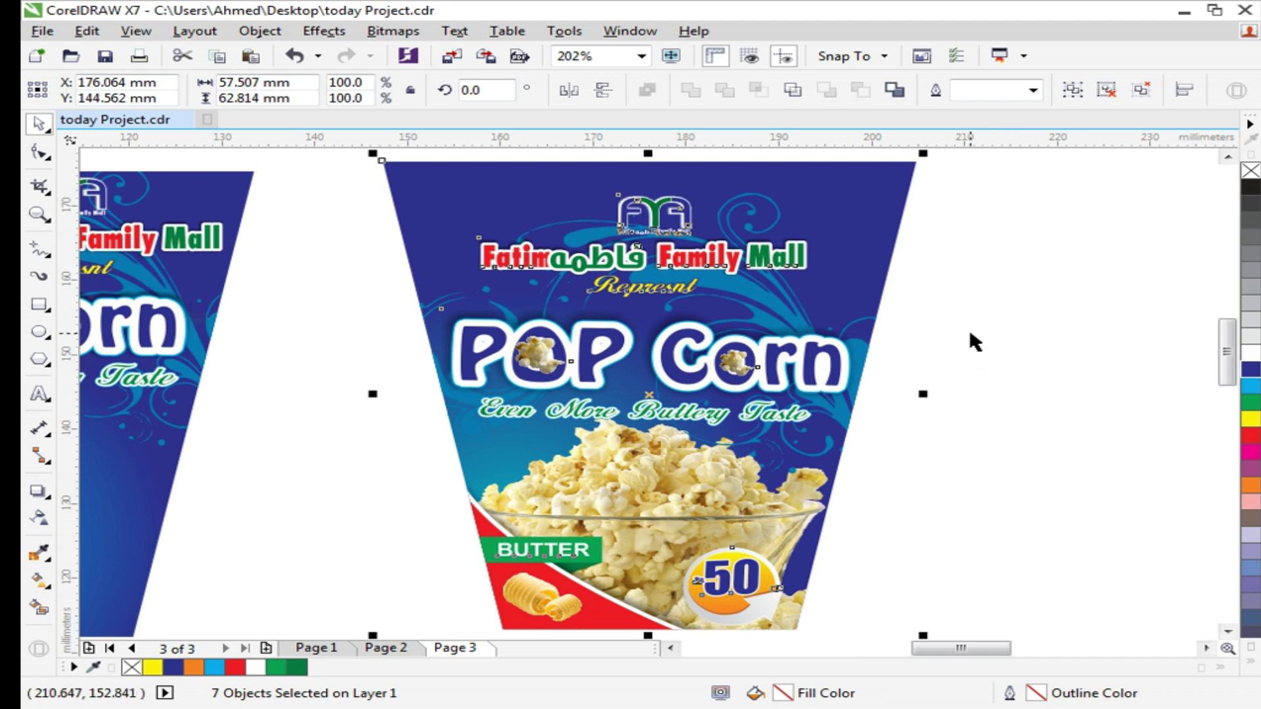
scroll(975, 341, "down", 3)
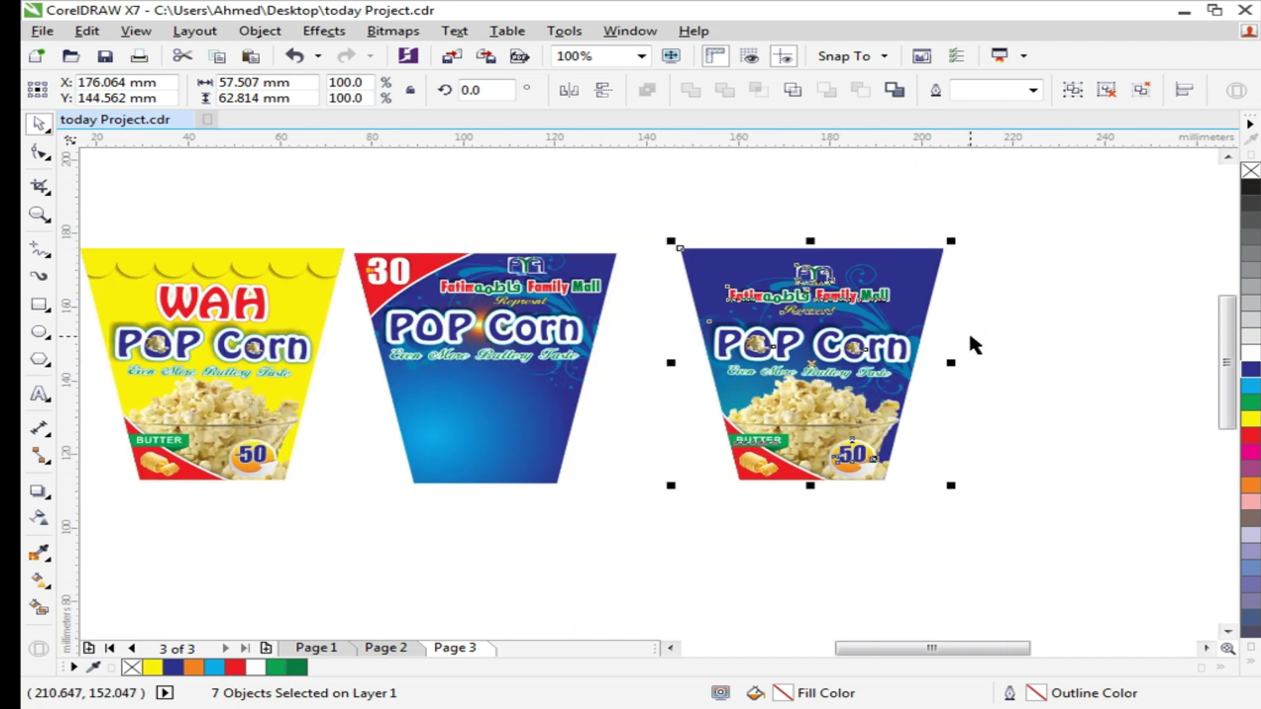
left_click(994, 358)
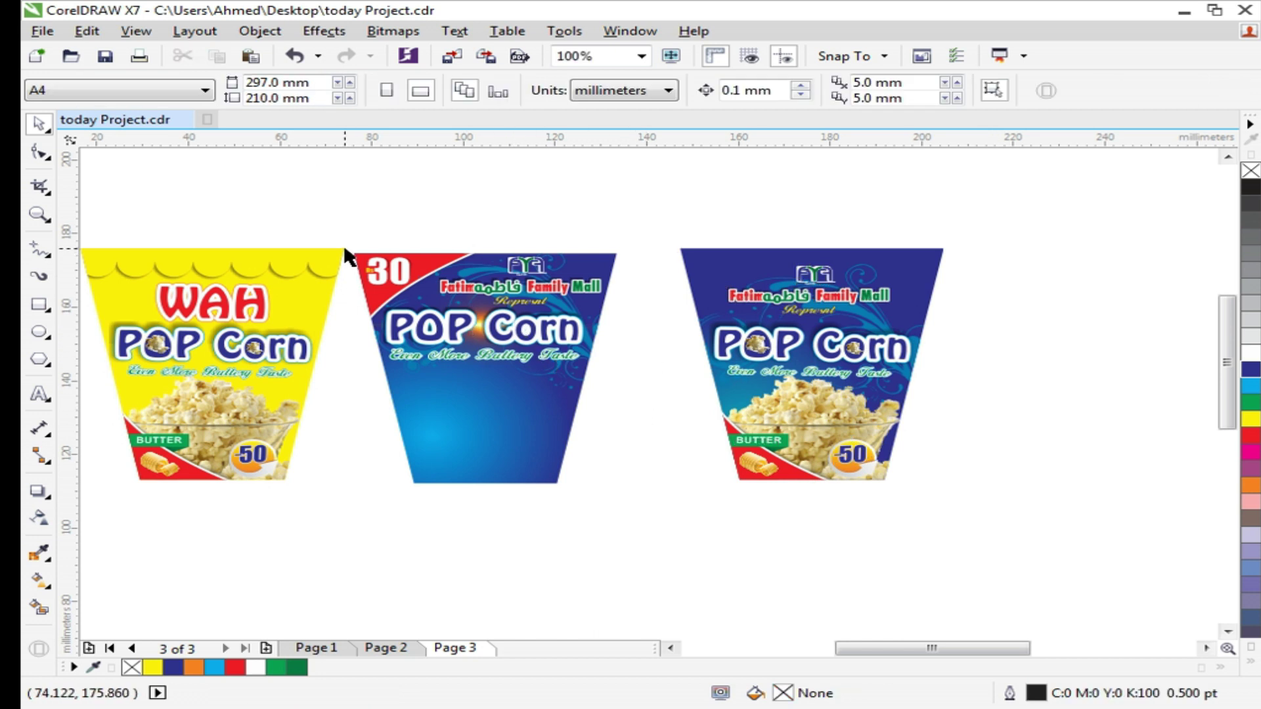
key("z")
left_click_drag(336, 243, 491, 314)
scroll(264, 311, "down", 2)
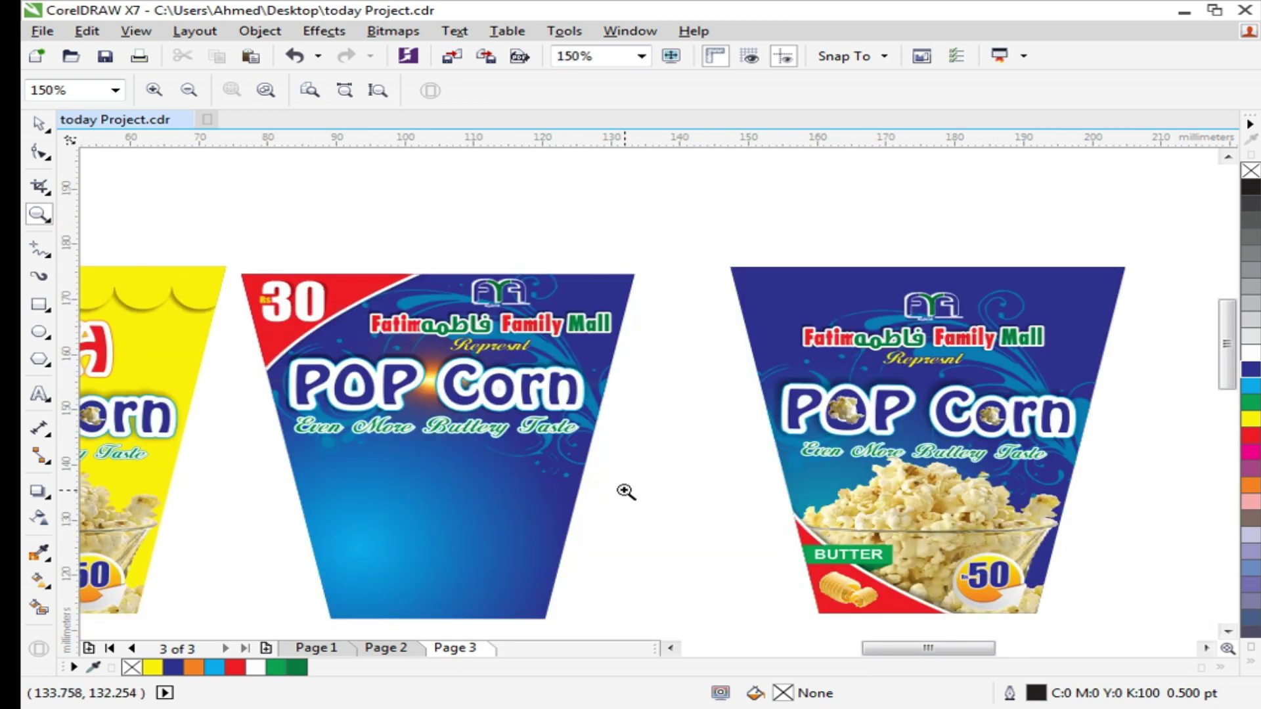
left_click_drag(748, 490, 994, 630)
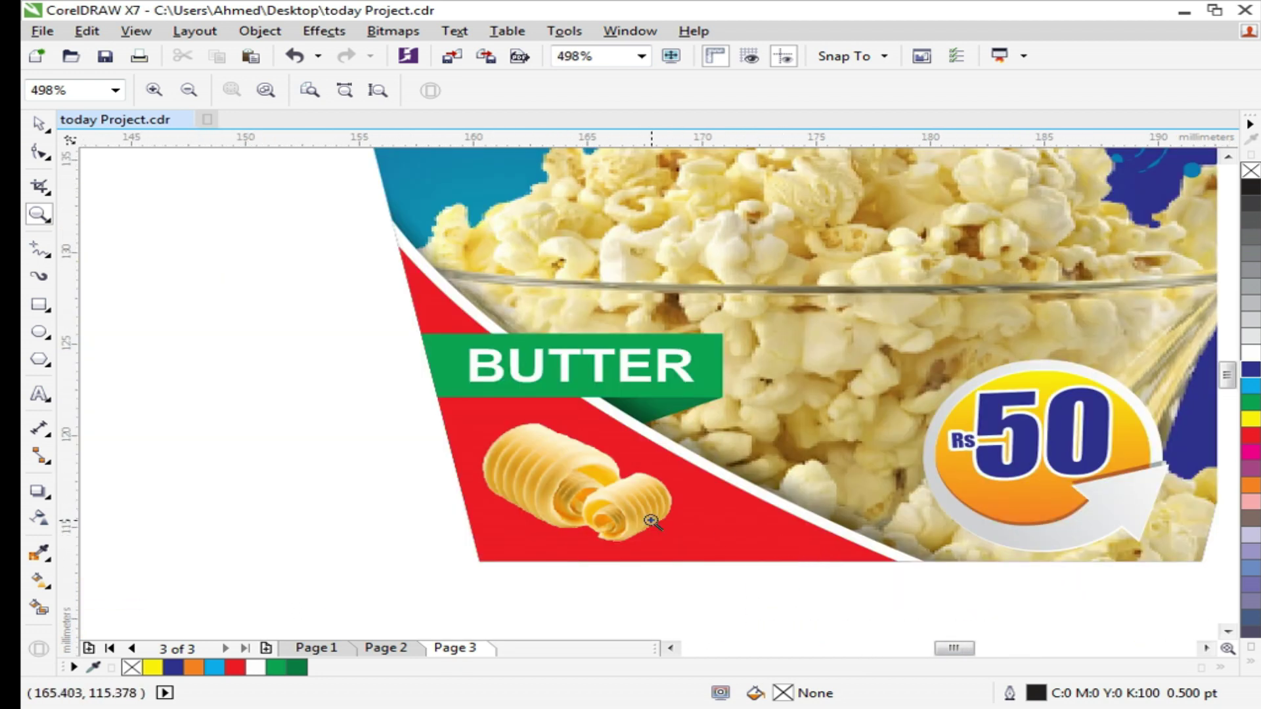
left_click(894, 567)
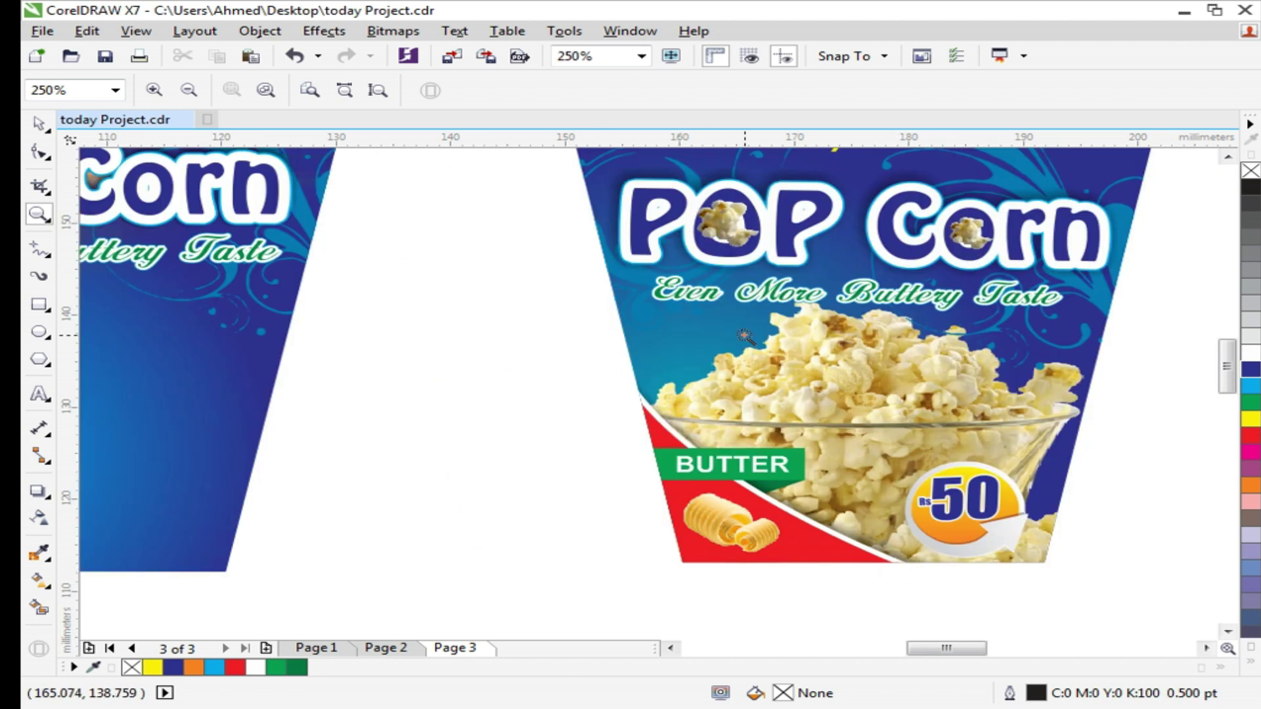
Delete the dark red shadow copy behind the white 30 numerals in the blue pack's red price corner
right_click(824, 394)
left_click_drag(236, 168, 504, 304)
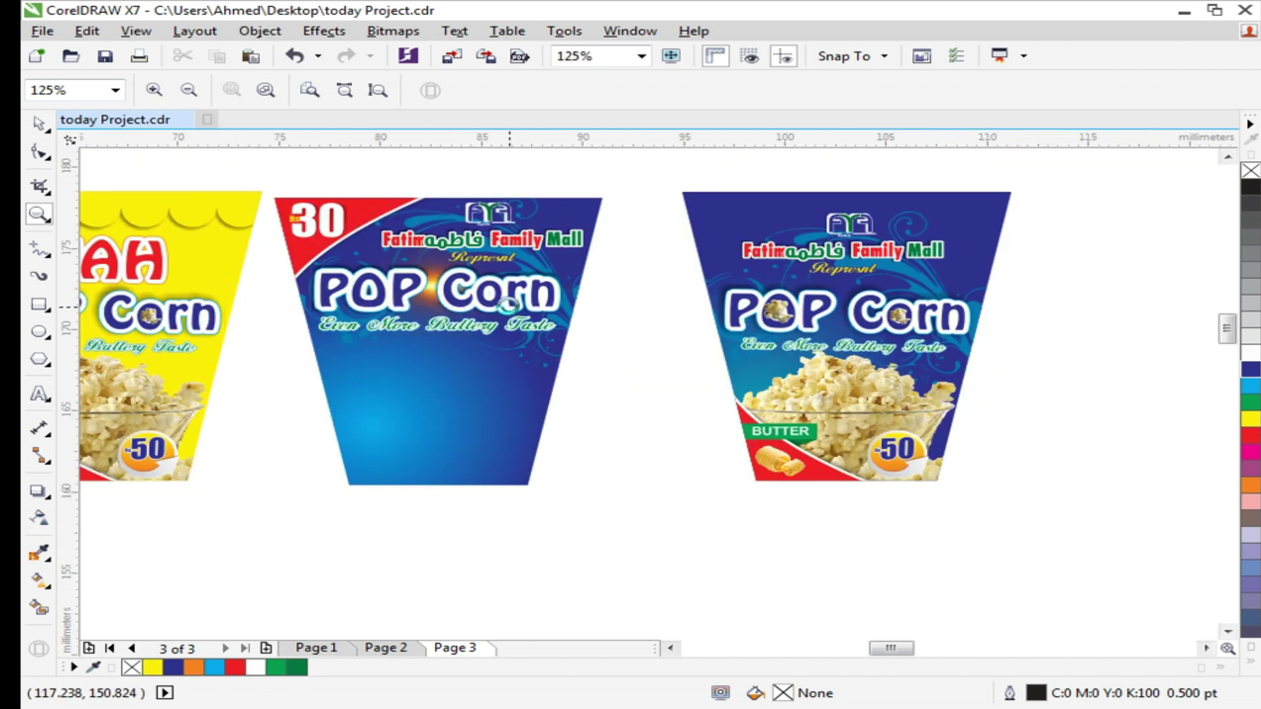
key("space")
key("F2")
left_click_drag(270, 230, 844, 451)
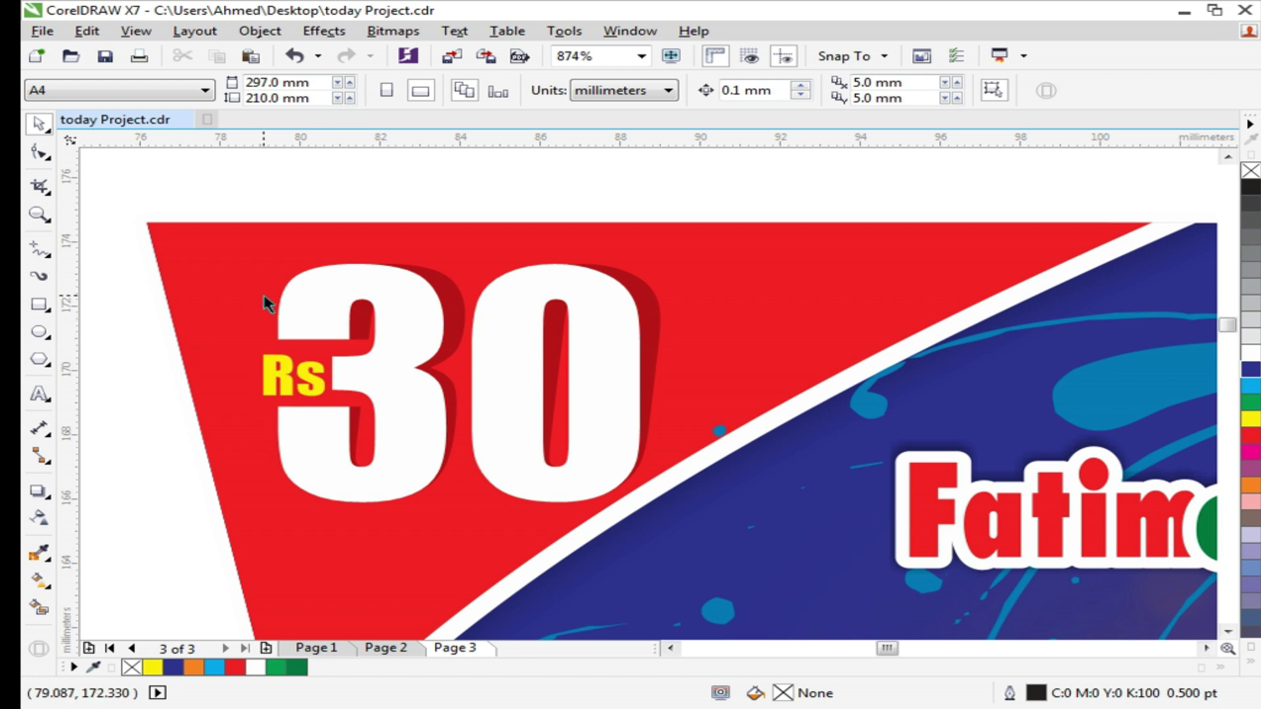
scroll(268, 295, "down", 3)
scroll(241, 268, "down", 2)
key("z")
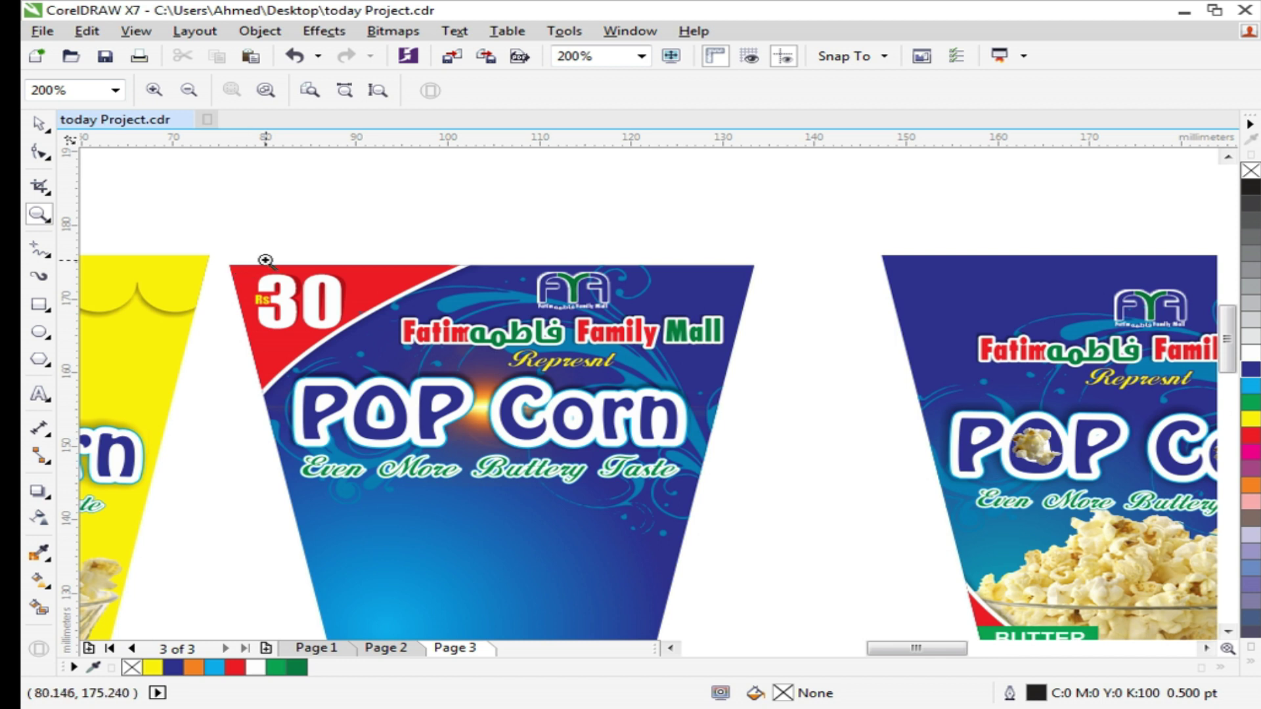
left_click_drag(227, 262, 403, 362)
key("space")
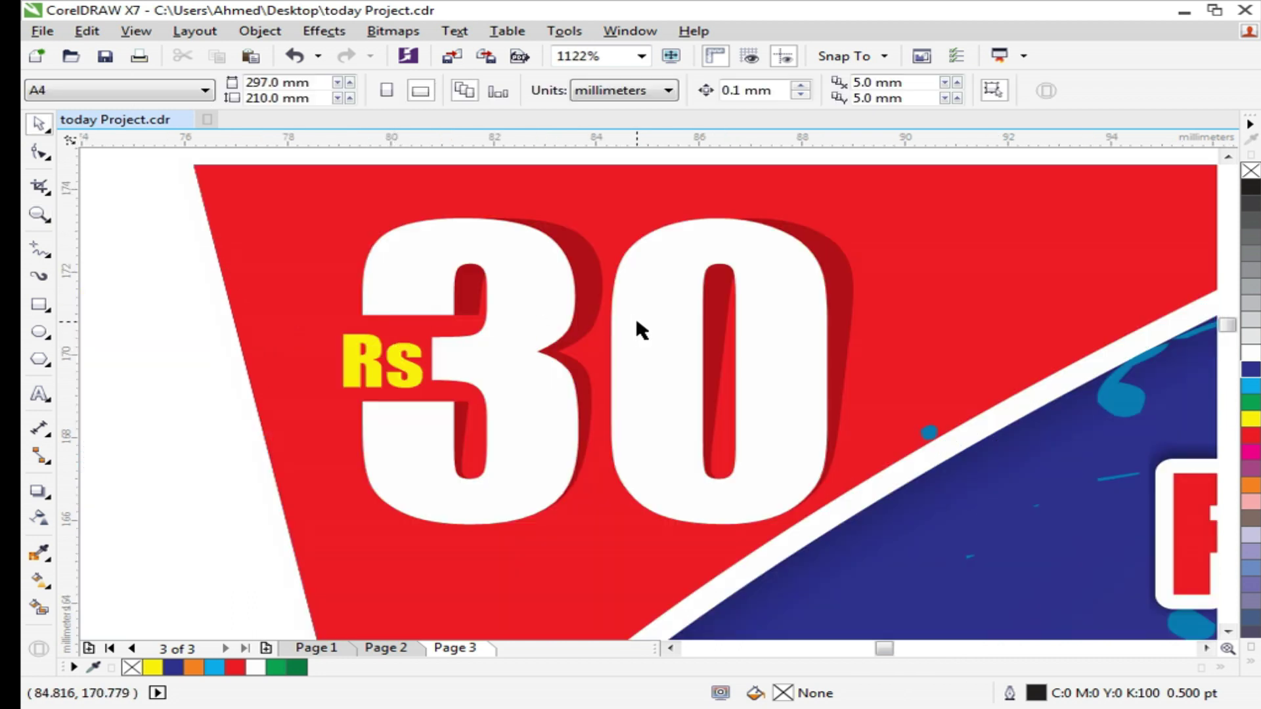
left_click(829, 237)
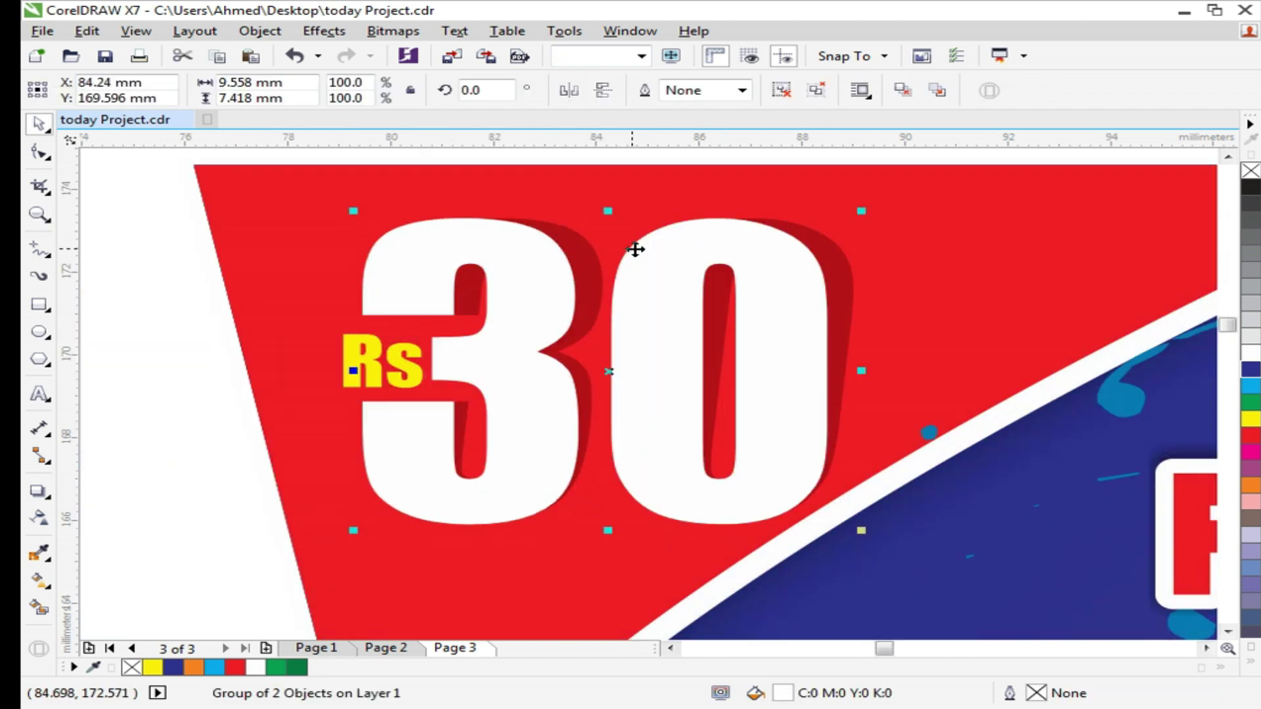
left_click(826, 240, "ctrl")
key("Delete")
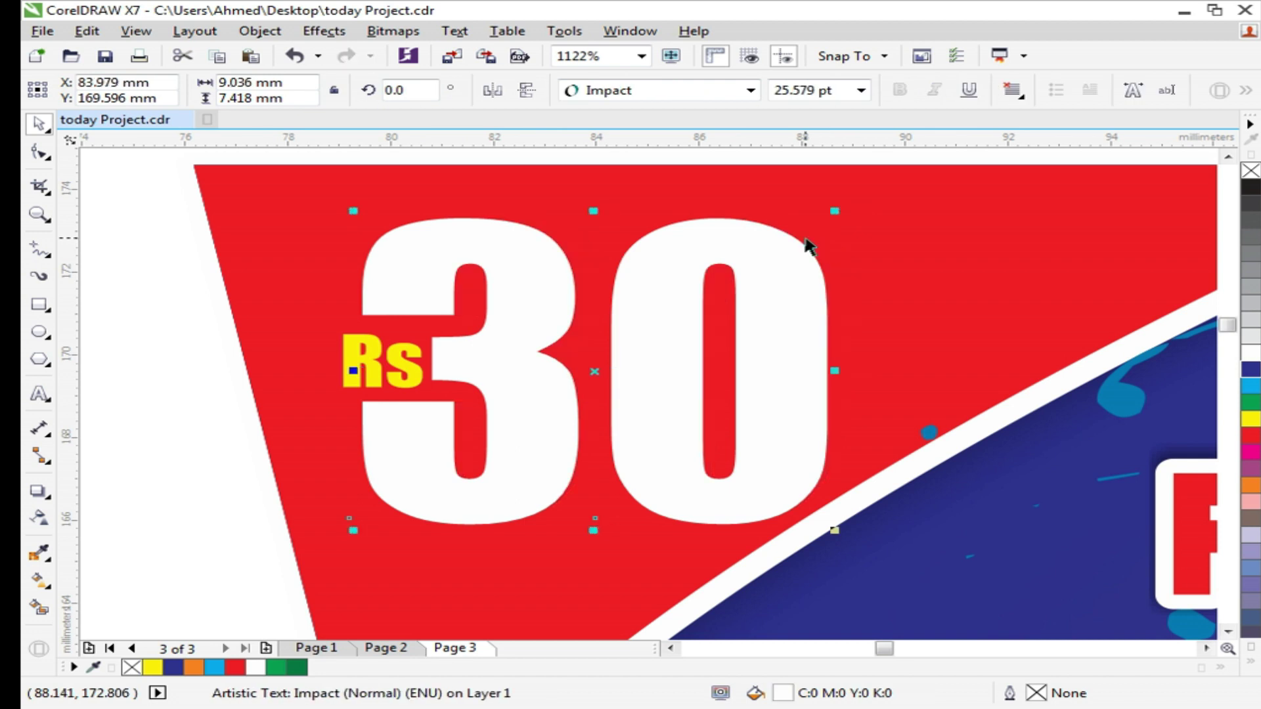
Create a duplicate of the white 30 numerals skewed to the right, about 9.42 mm wide, with its base kept in place
left_click_drag(505, 289, 468, 292)
key("ctrl+z")
left_click(518, 253)
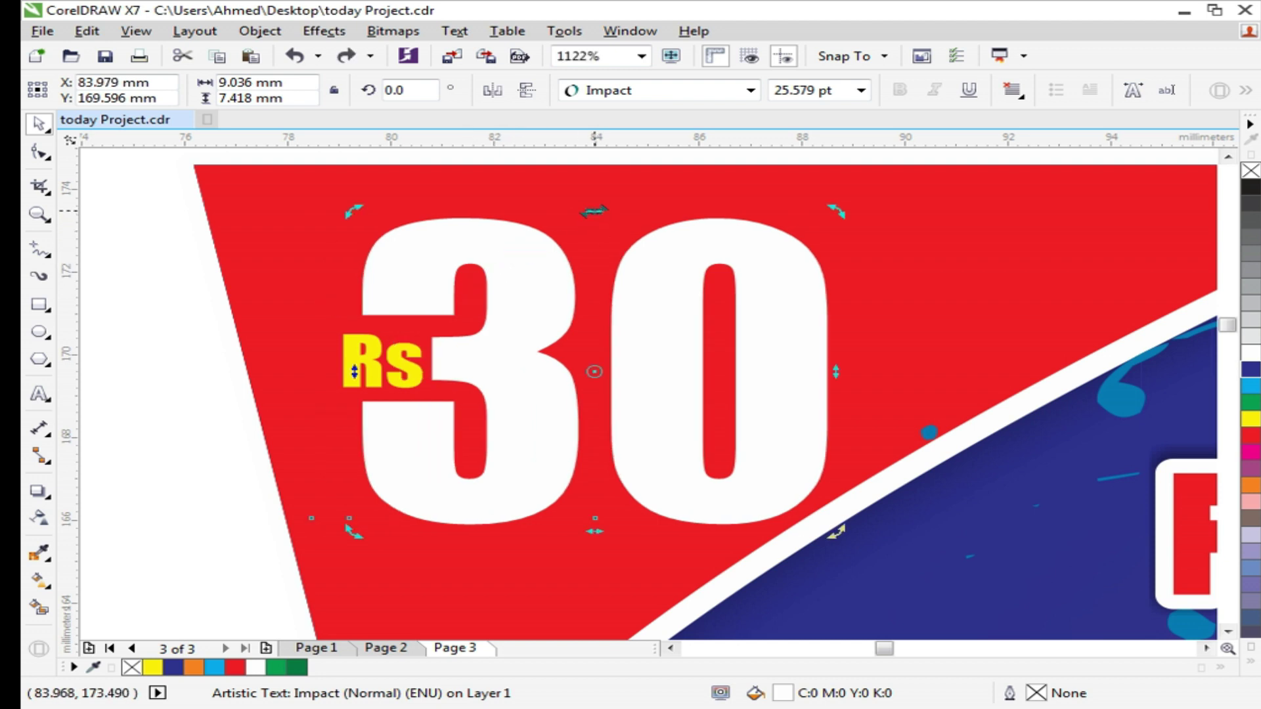
left_click(152, 298)
left_click(516, 264)
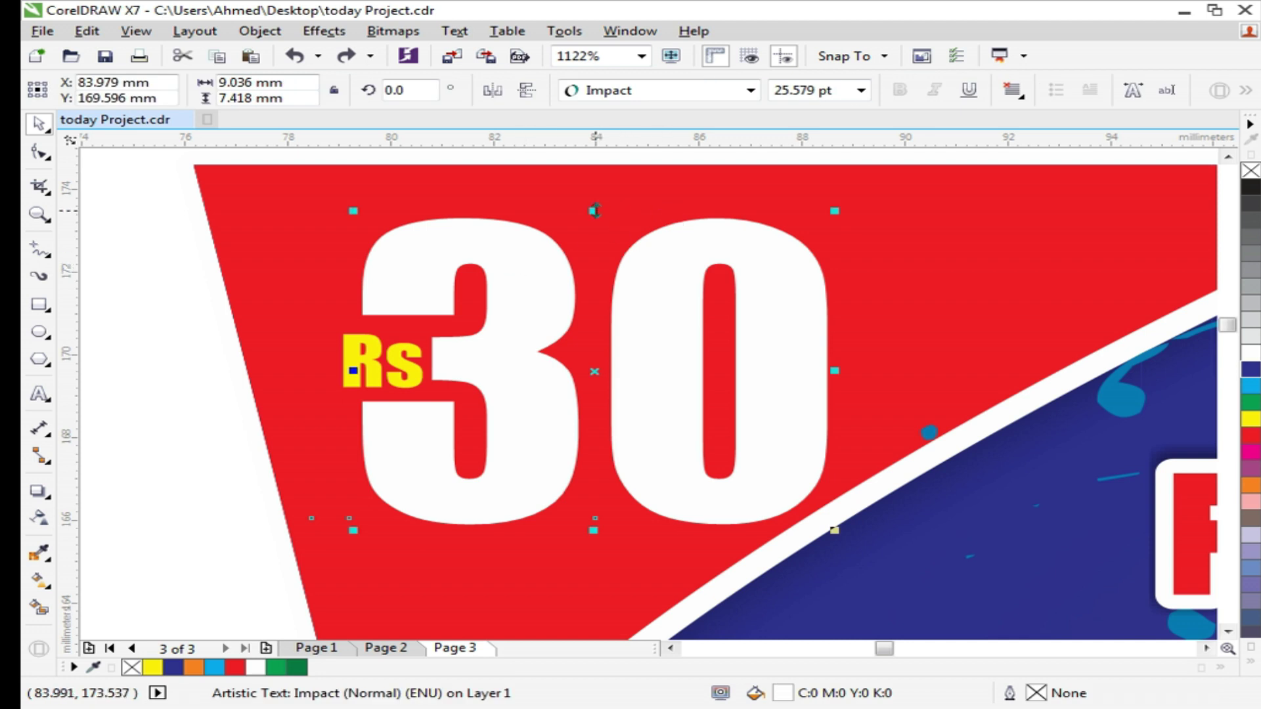
left_click(548, 266)
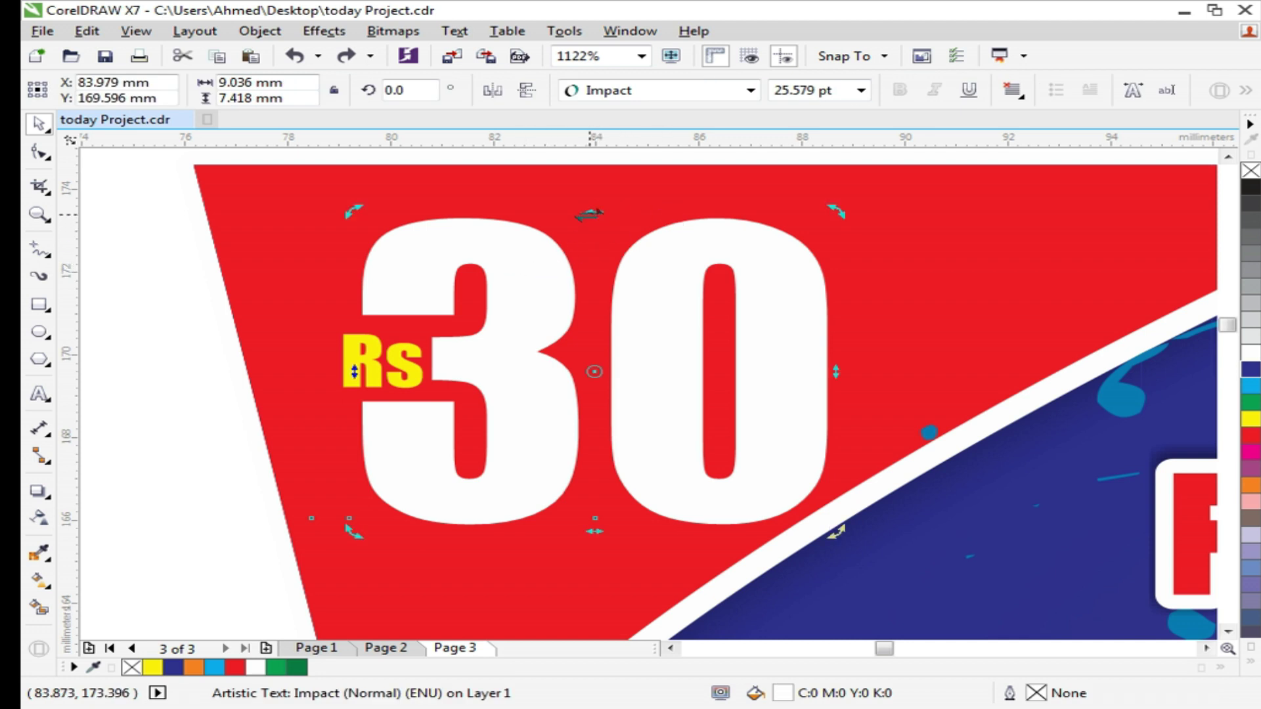
left_click_drag(591, 213, 636, 225)
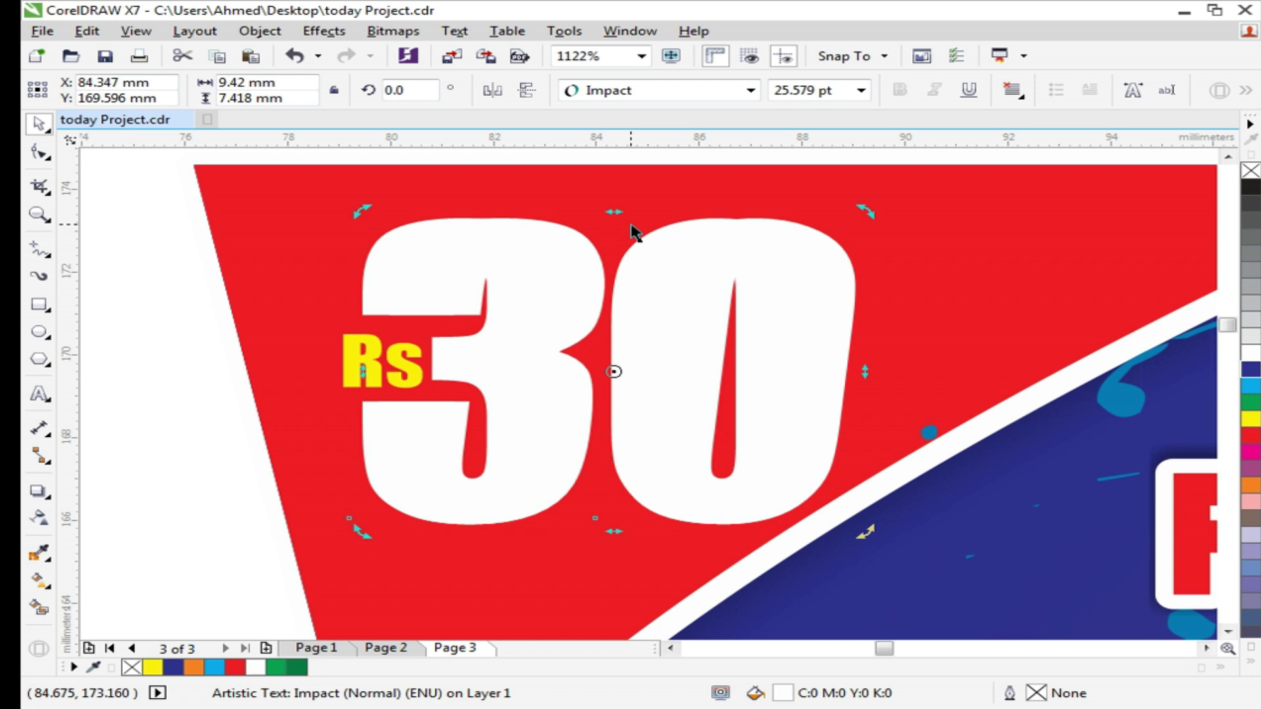
Fill the skewed 30 copy with a dark red of C 19, M 100, Y 100, K 14
left_click(237, 667)
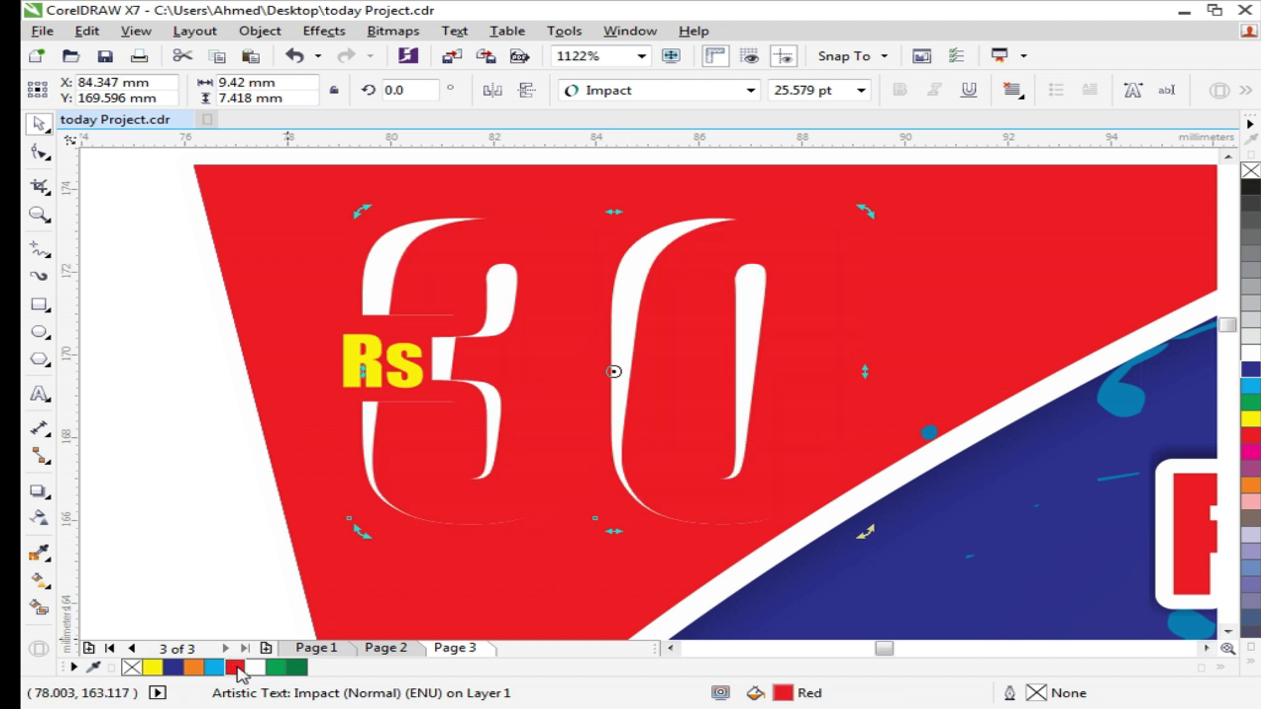
double_click(784, 693)
left_click_drag(420, 284, 431, 330)
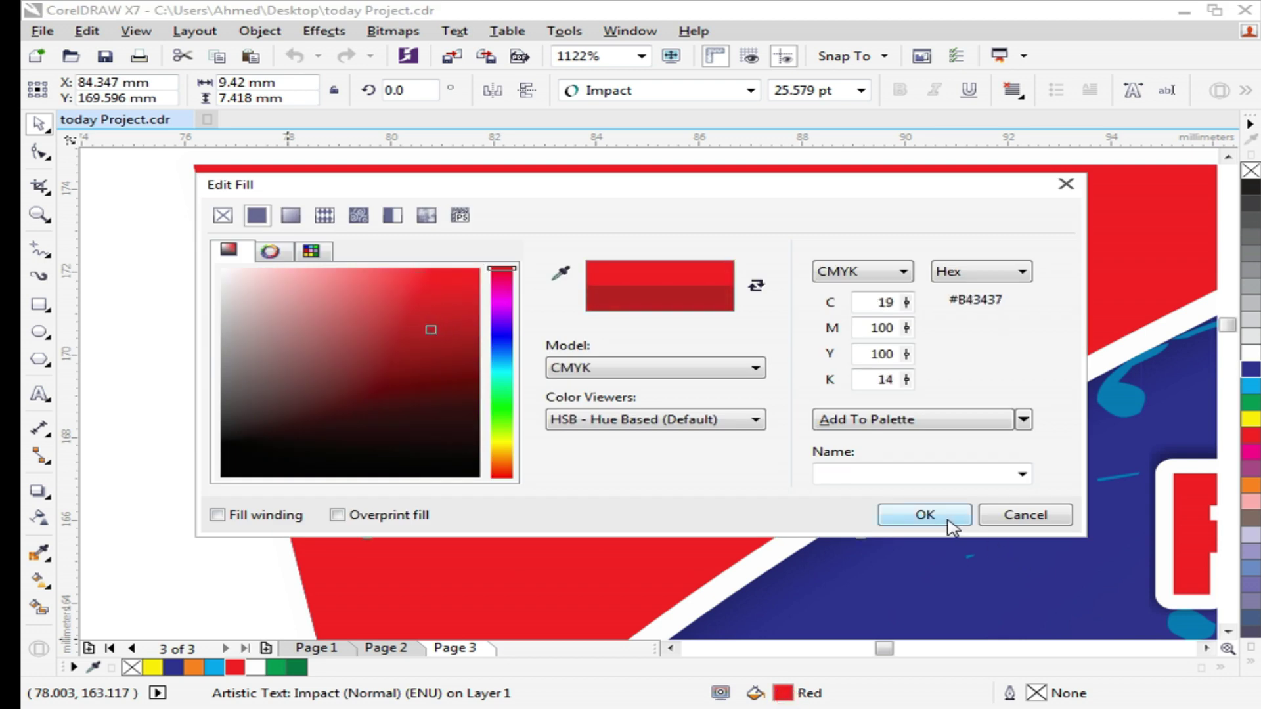
double_click(876, 380)
left_click(909, 522)
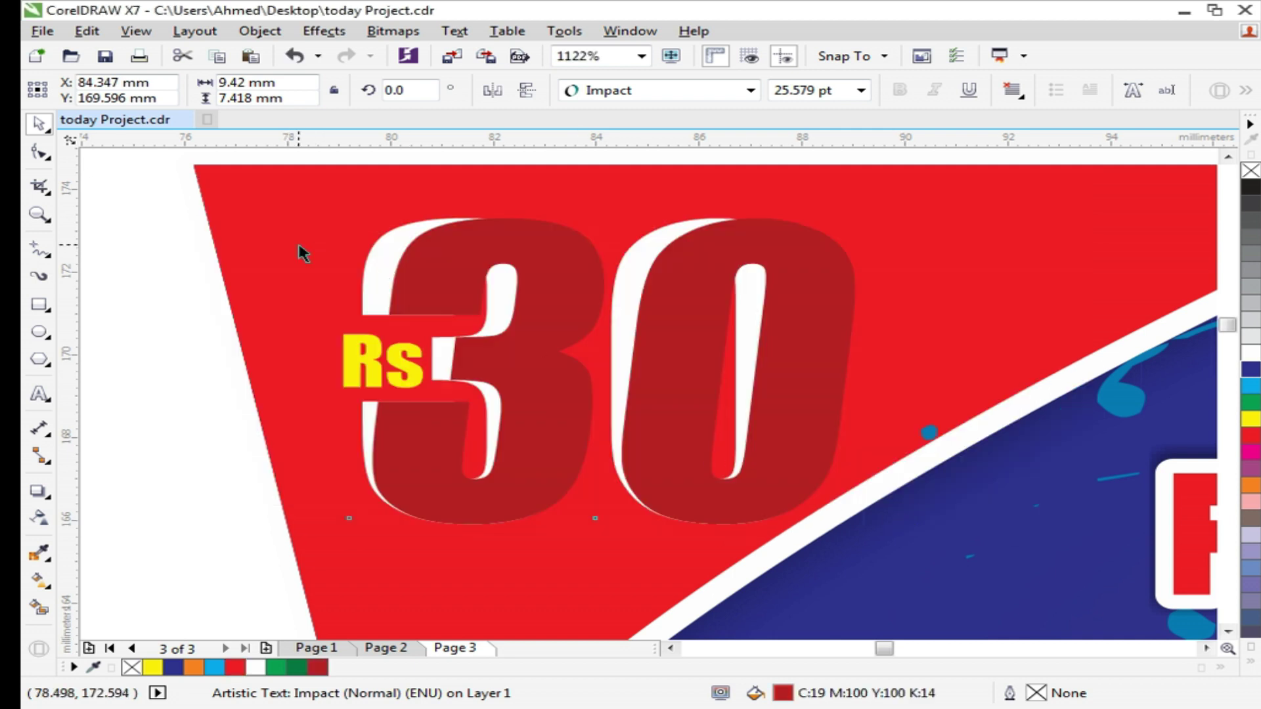
Arrange the white 30 numerals in front of the dark red skewed copy so the copy acts as their shadow
left_click(160, 265)
left_click(381, 237)
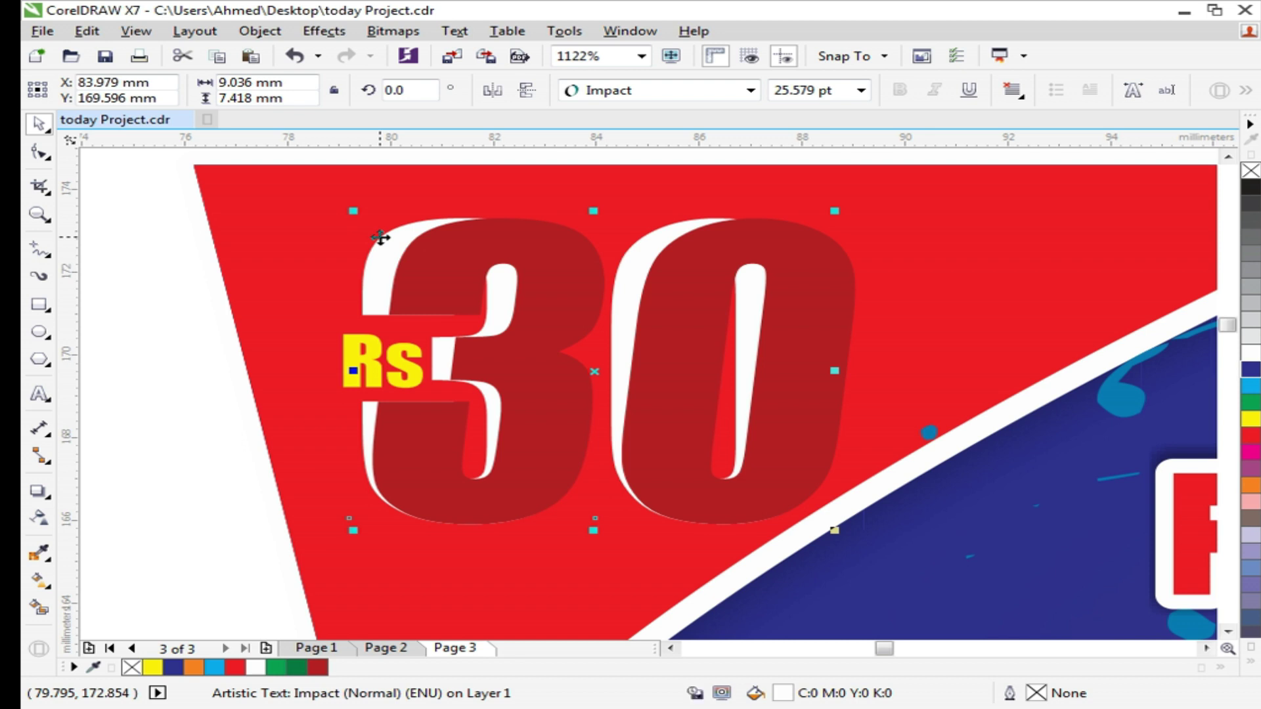
key("ctrl+Page_Down")
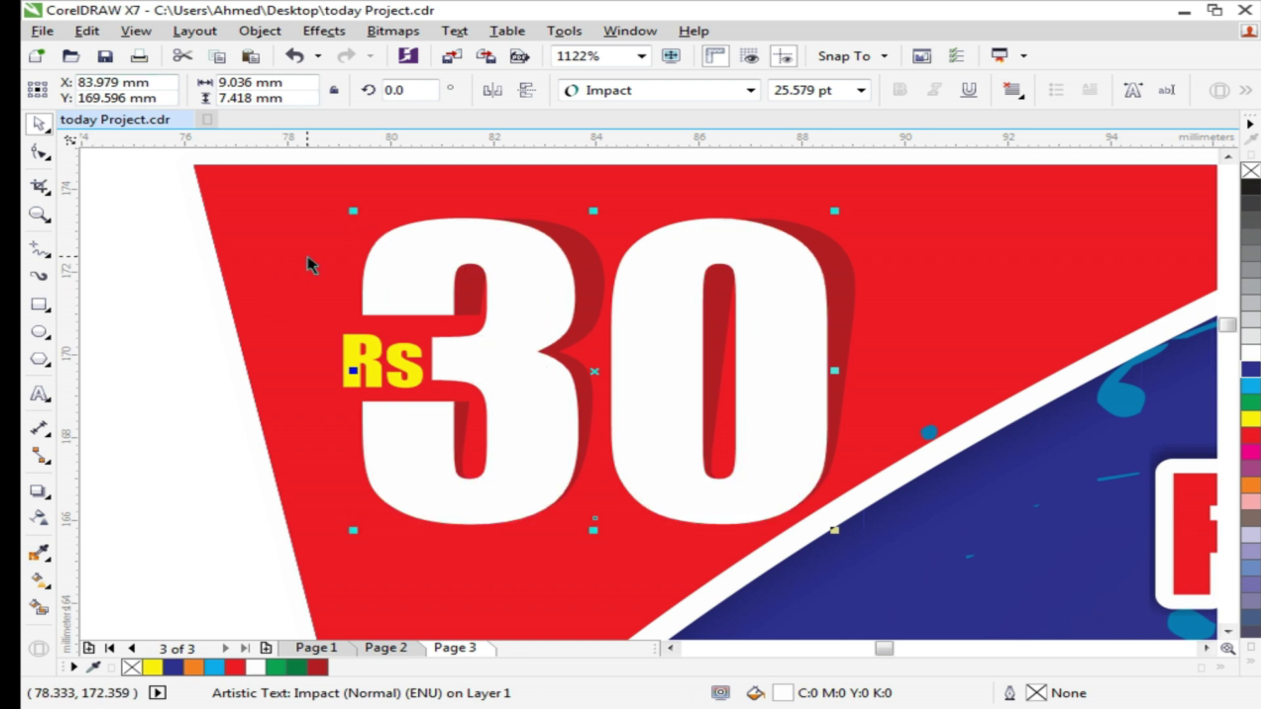
scroll(308, 263, "down", 2)
left_click(217, 238)
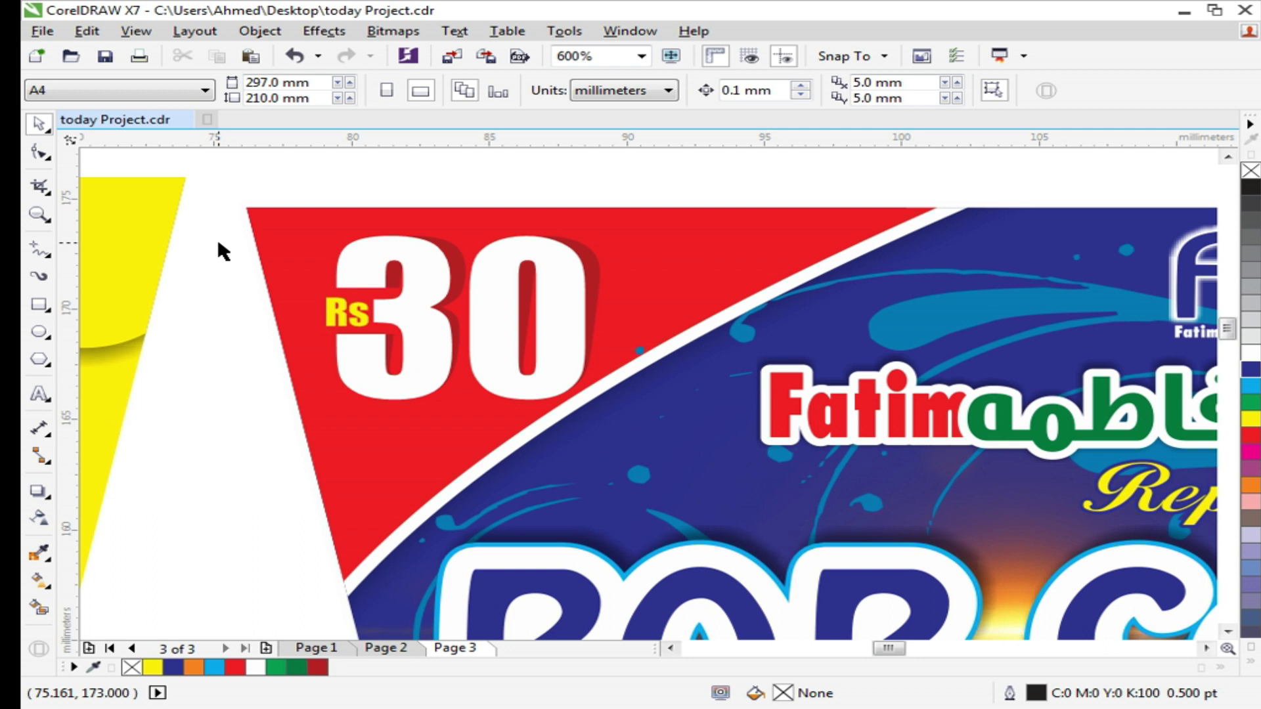
Check the 30 price pack beside the other packs and open Page 2 to view all the finished pack designs
left_click(285, 225)
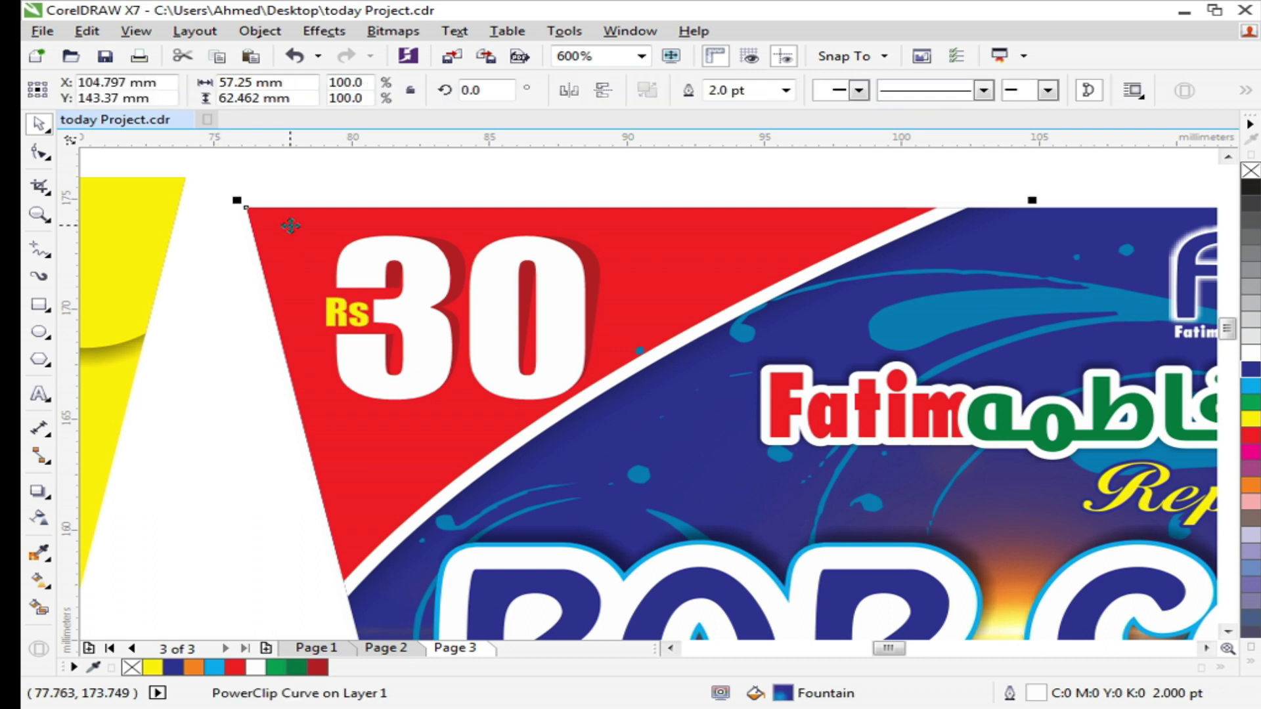
scroll(286, 225, "down", 3)
left_click(350, 330)
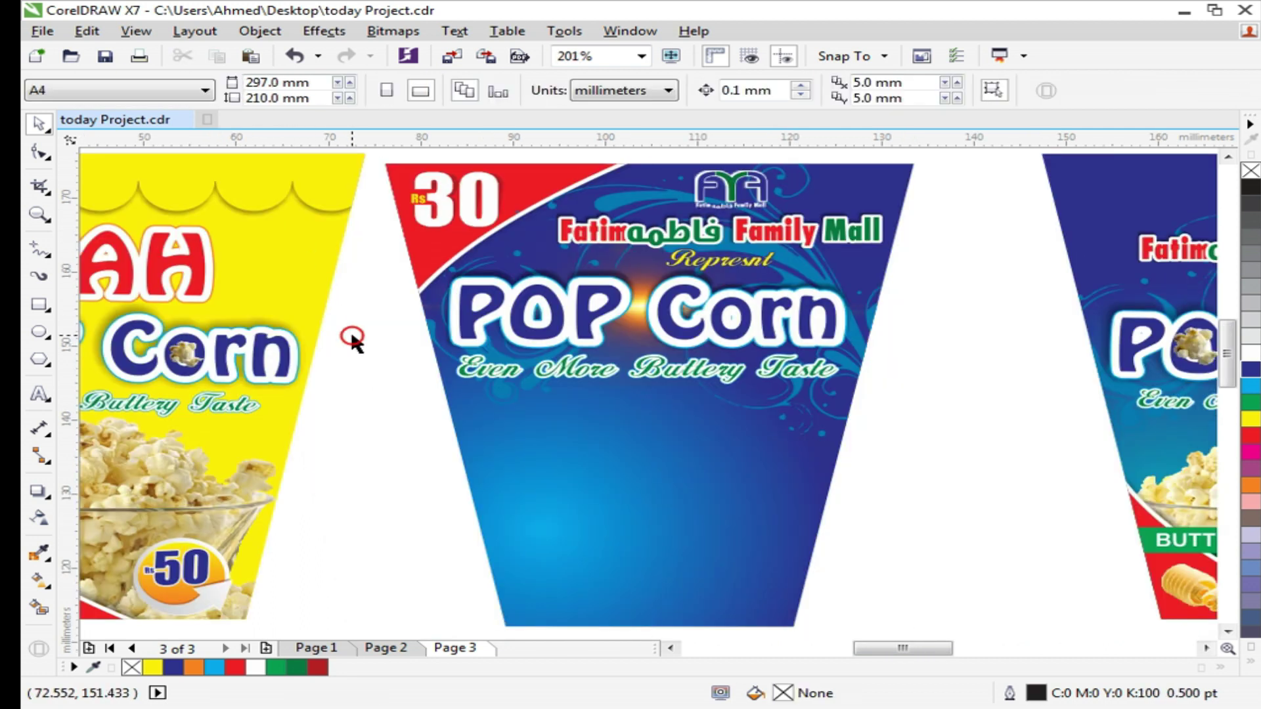
scroll(425, 273, "down", 2)
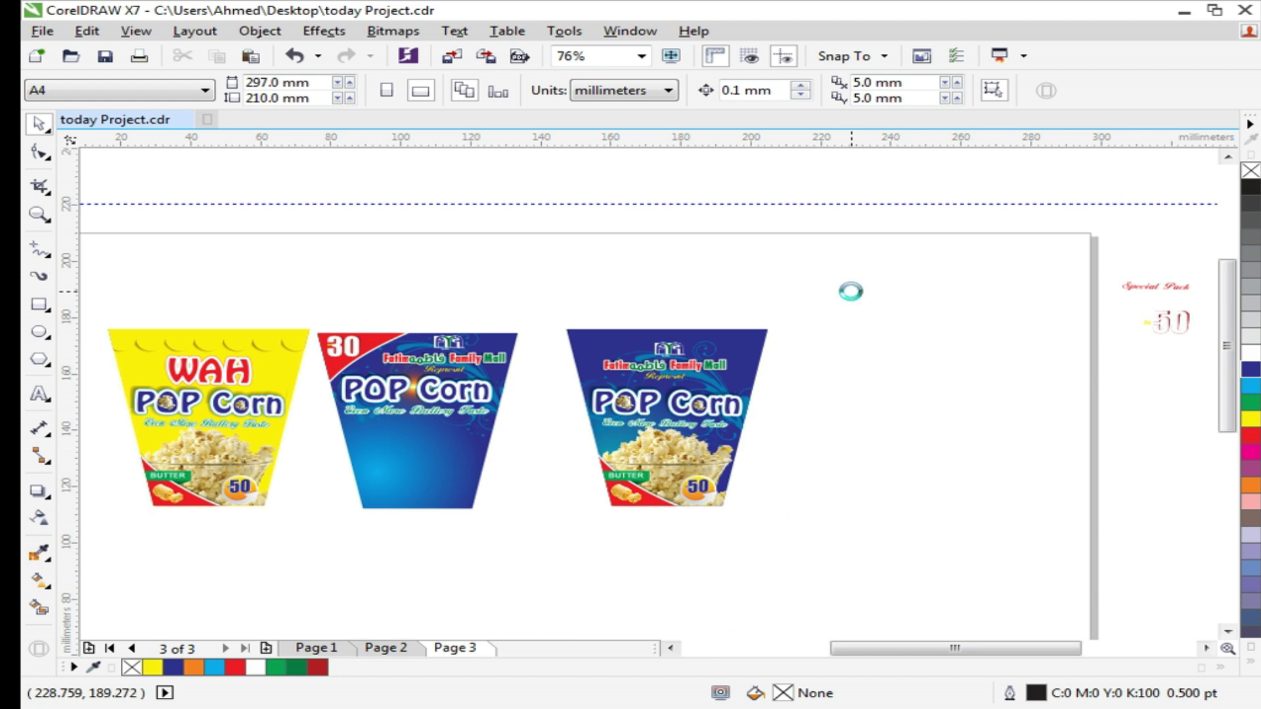
key("Page_Up")
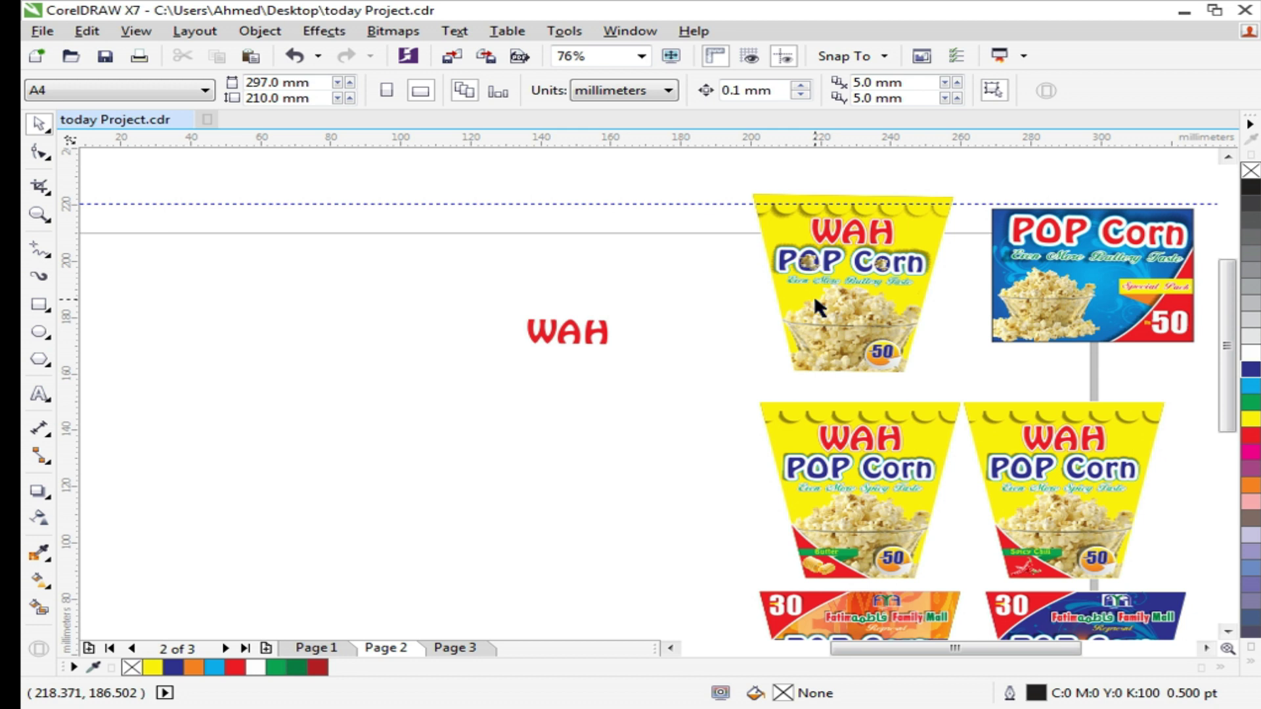
scroll(818, 307, "down", 1)
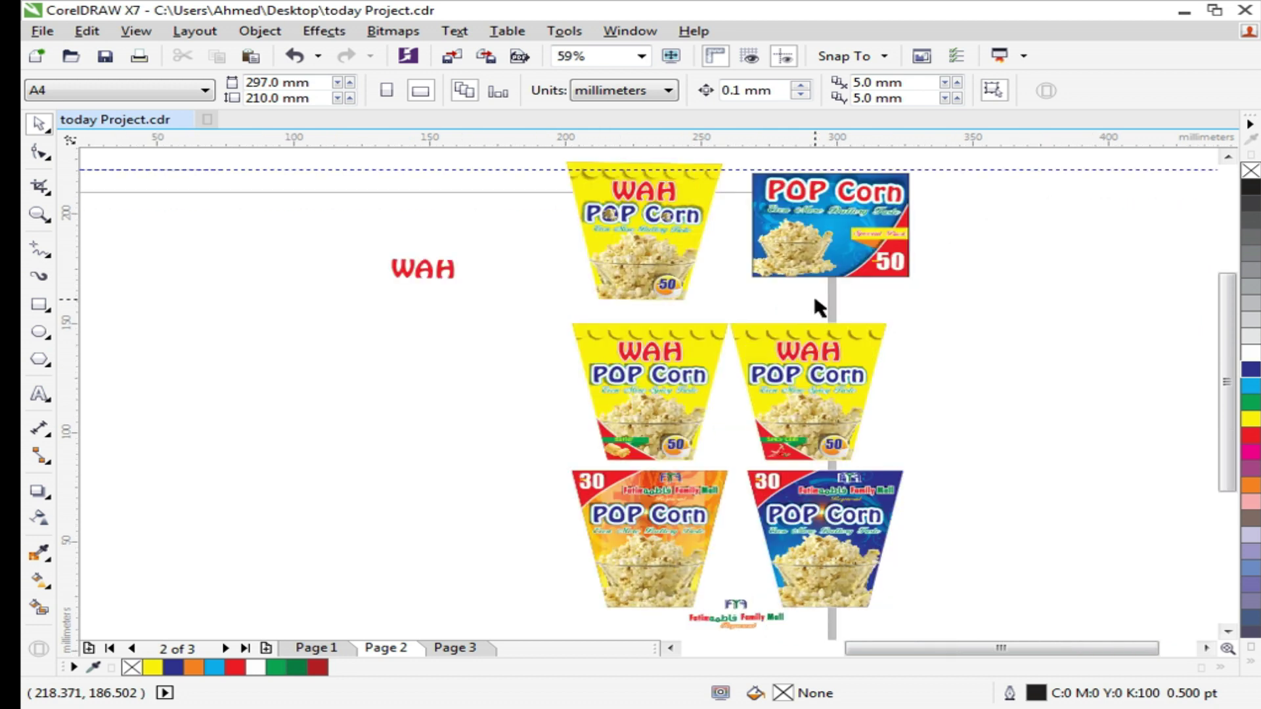